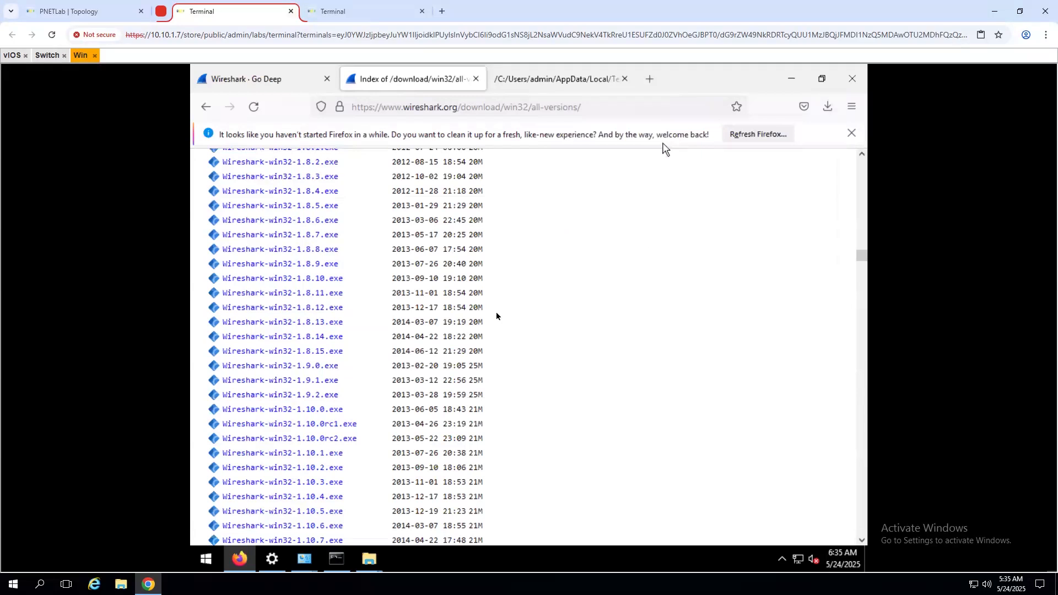
- Install Wireshark 1.9.1 into C:\Program Files\Wireshark, accepting the licence and all default settings
left_click(566, 329)
left_click(590, 419)
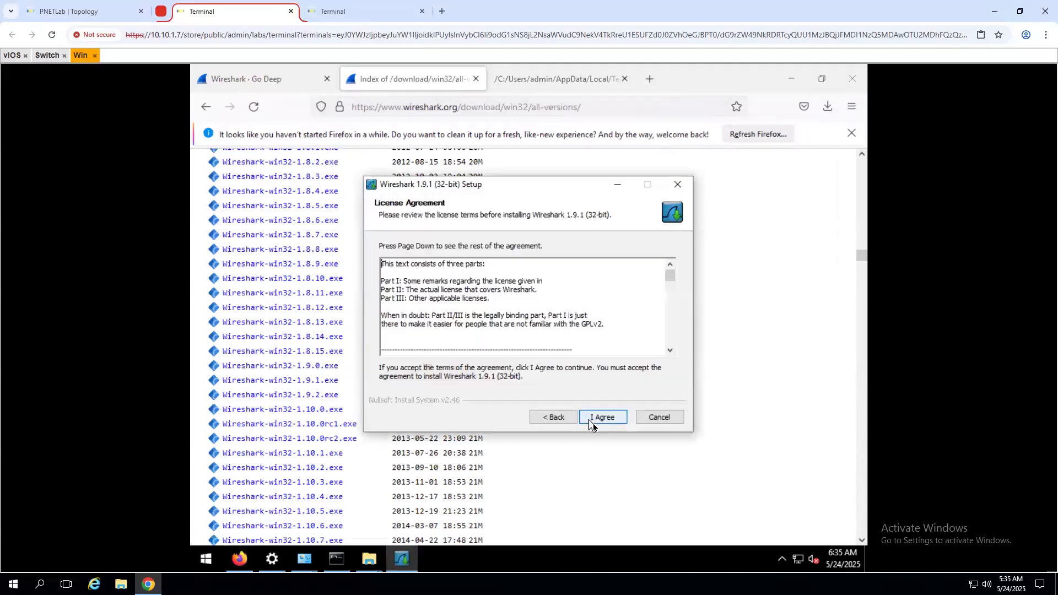
left_click(598, 420)
left_click(599, 422)
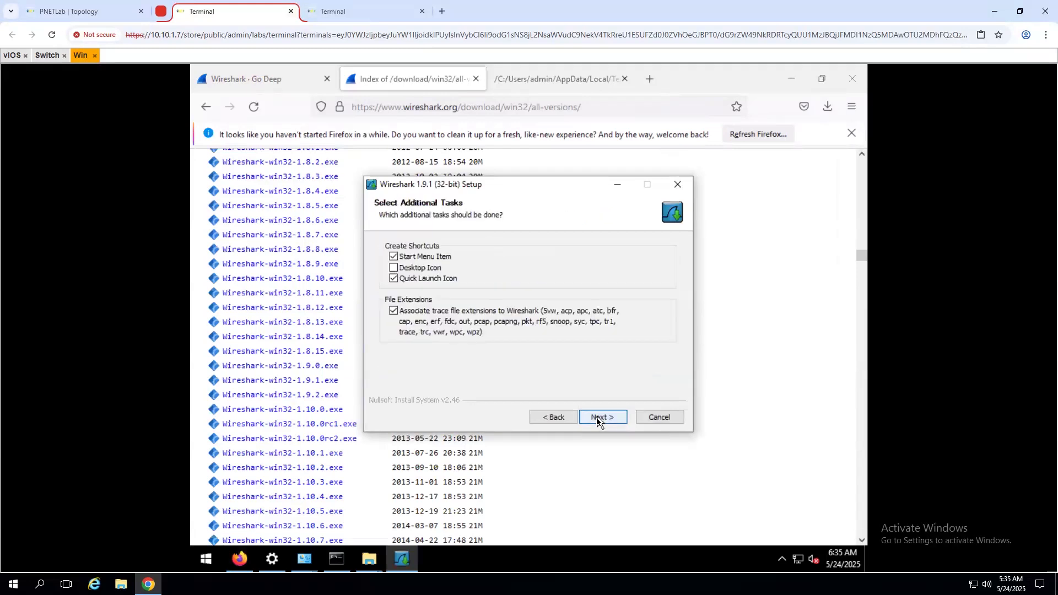
left_click(597, 422)
left_click(597, 421)
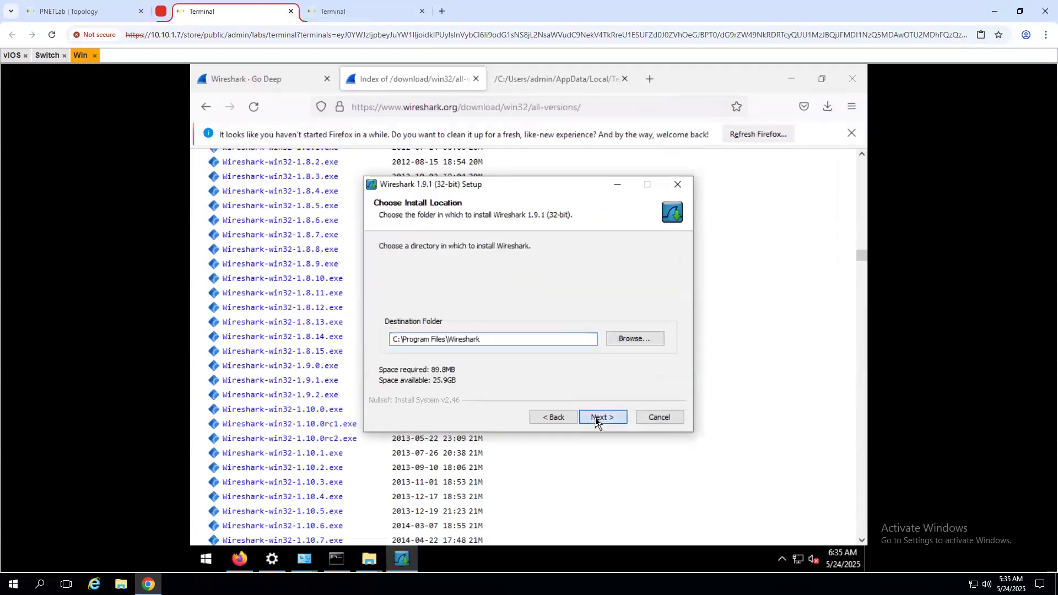
left_click(599, 418)
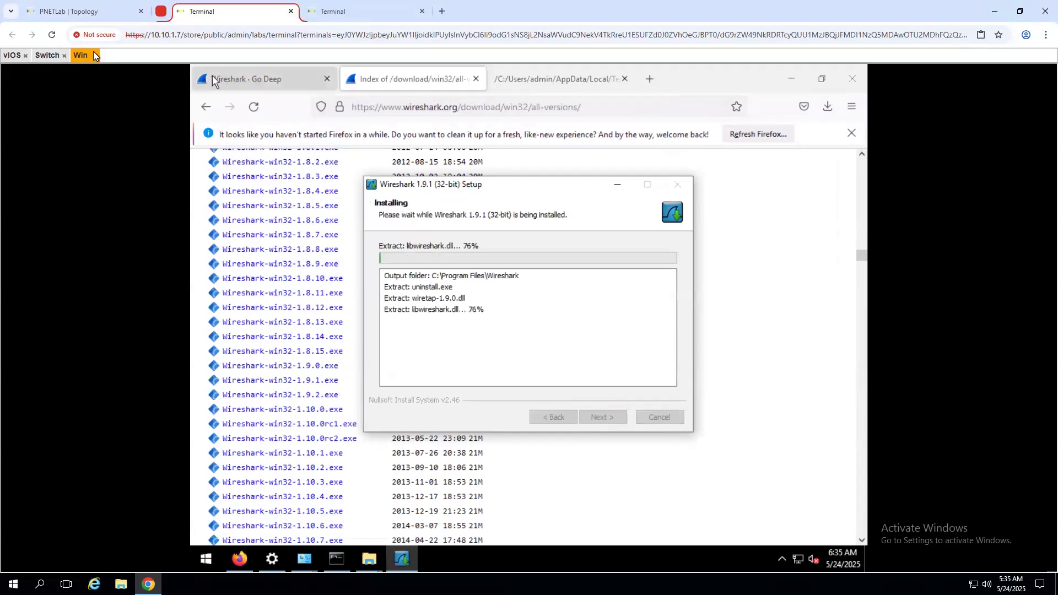
left_click(99, 15)
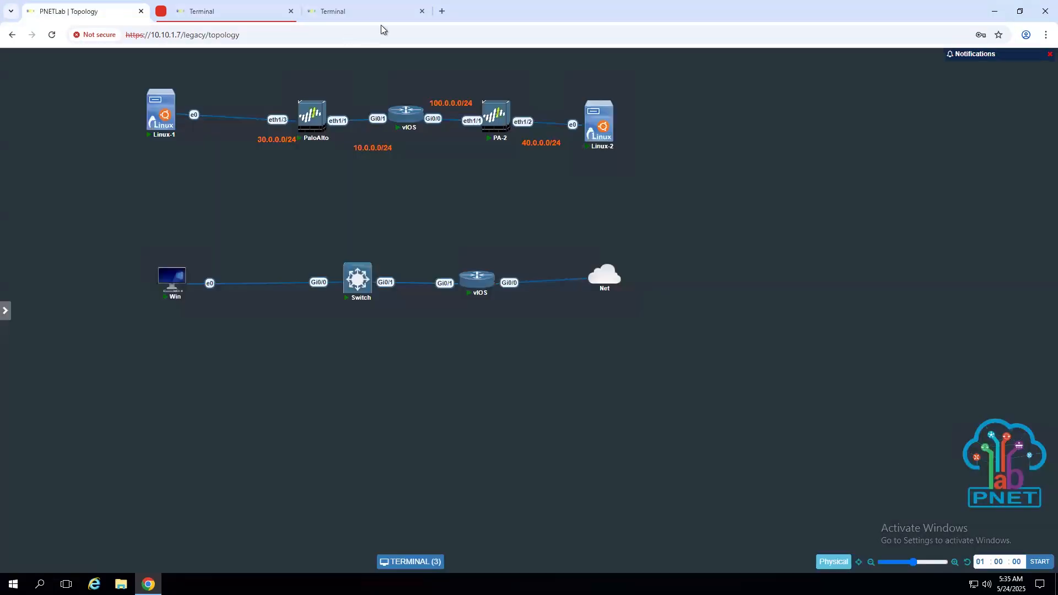
left_click(354, 12)
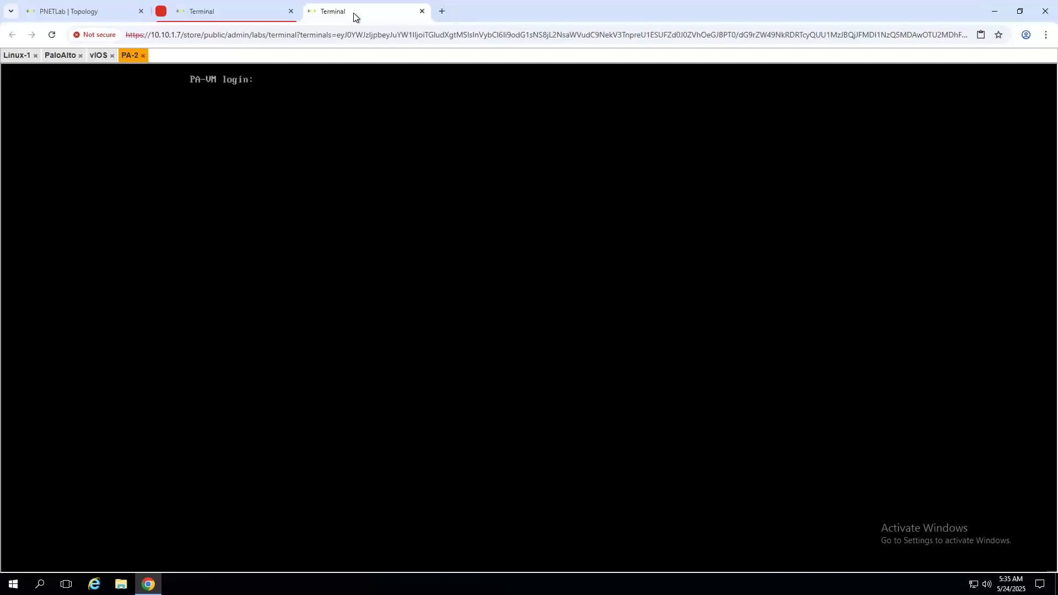
left_click(191, 12)
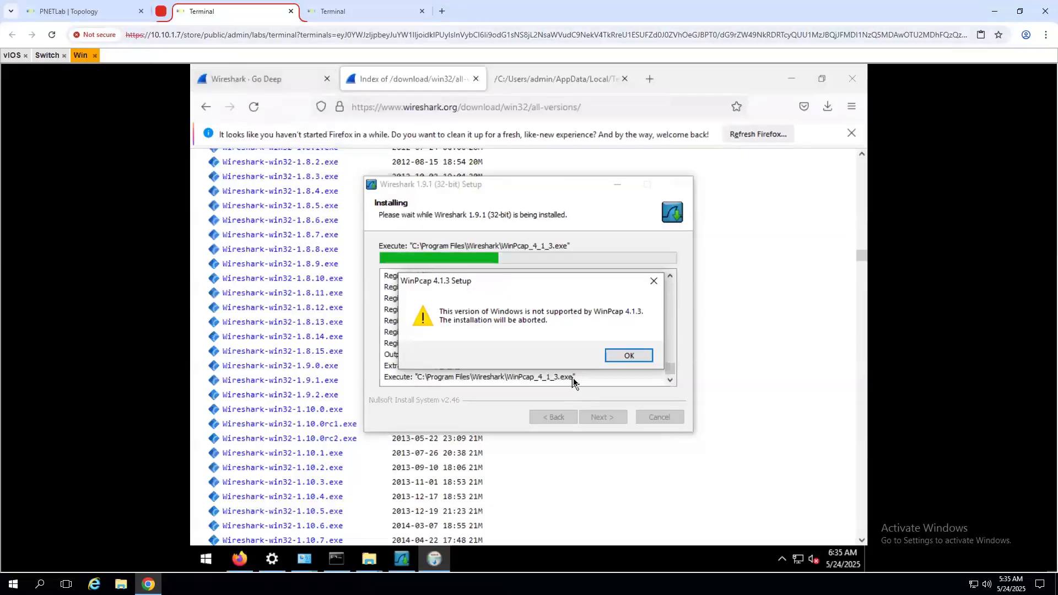
- Dismiss the unsupported WinPcap error, finish the installer and check the recently added apps
left_click(629, 356)
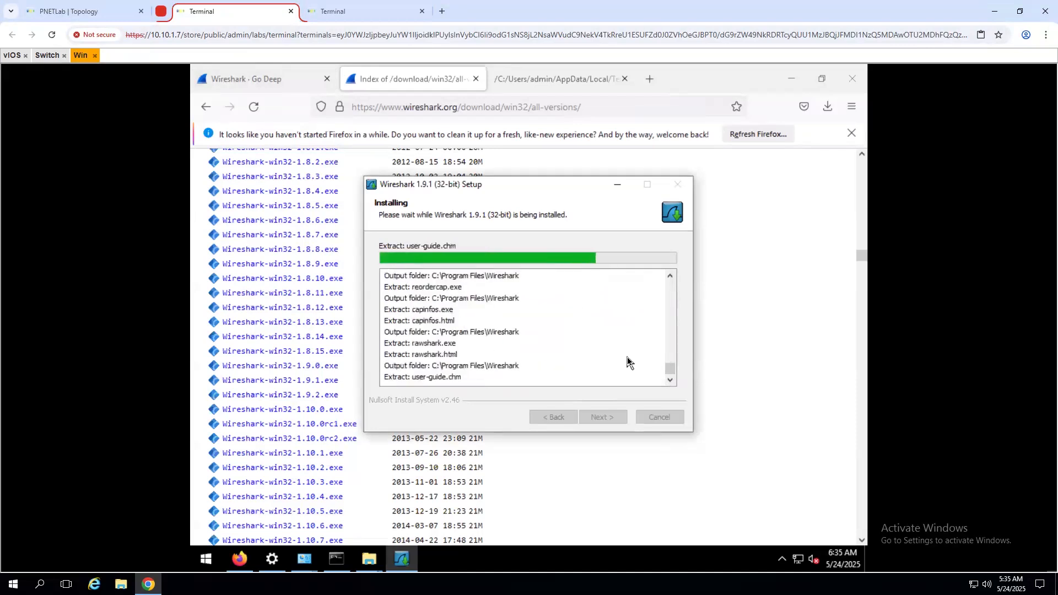
left_click(602, 417)
left_click(602, 417)
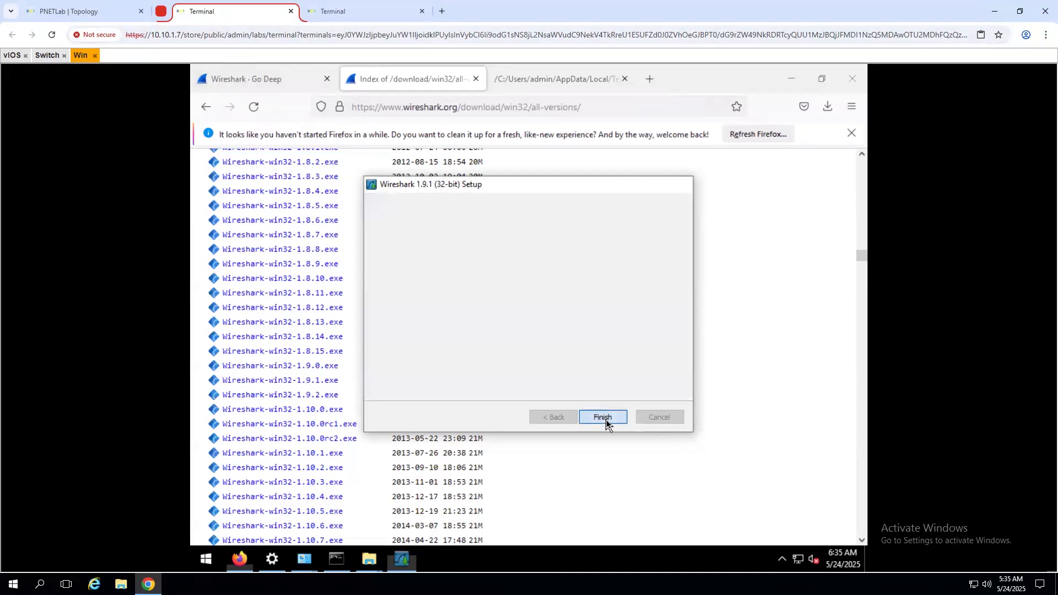
left_click(205, 560)
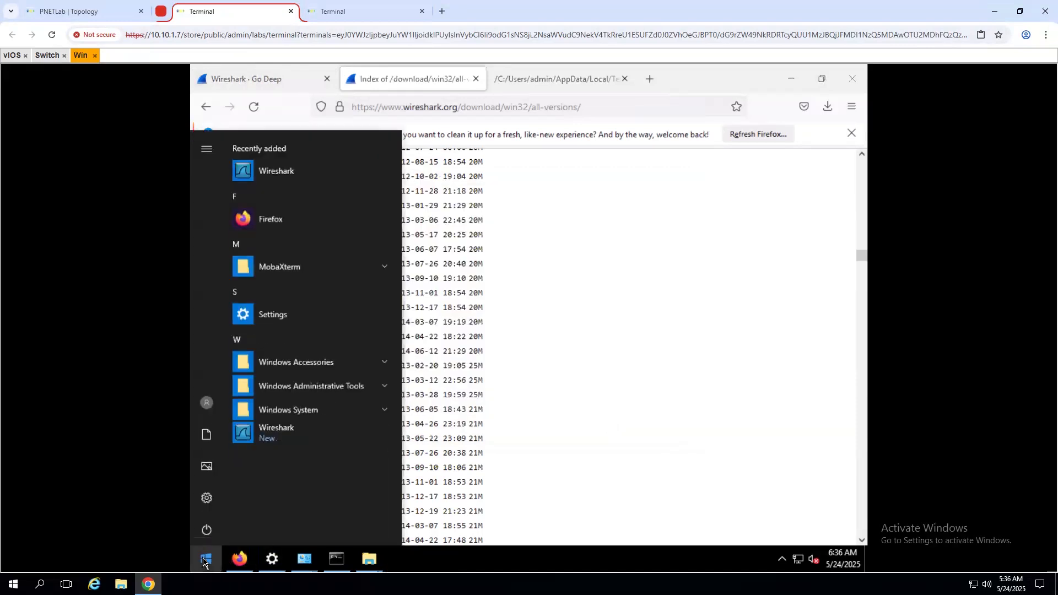
- Launch Wireshark 1.9.1, dismiss the NPF driver warnings, postpone the update and maximise the window
left_click(299, 433)
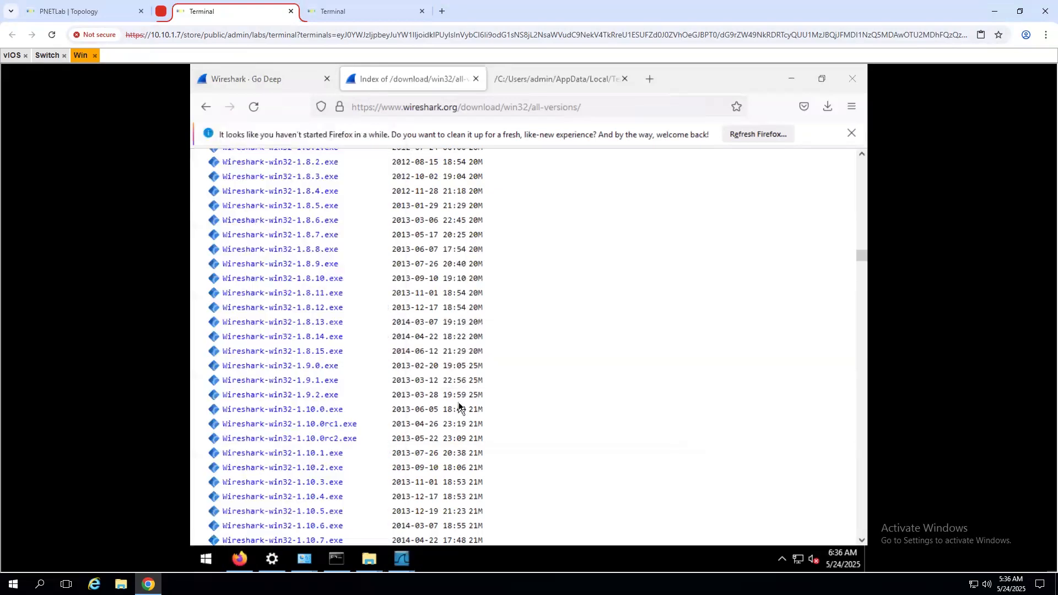
left_click(337, 176)
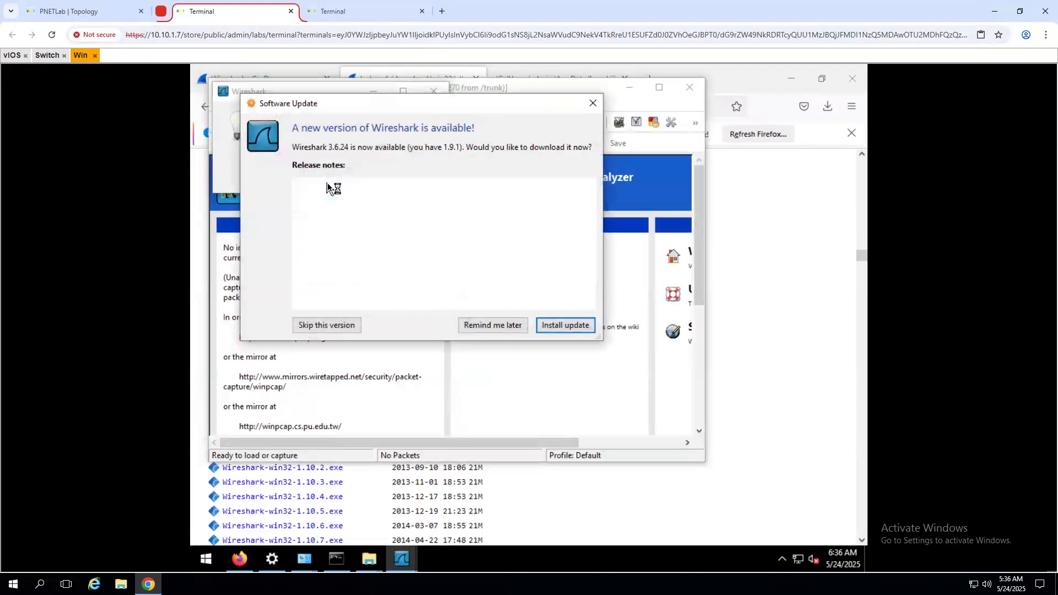
left_click(507, 326)
left_click(336, 176)
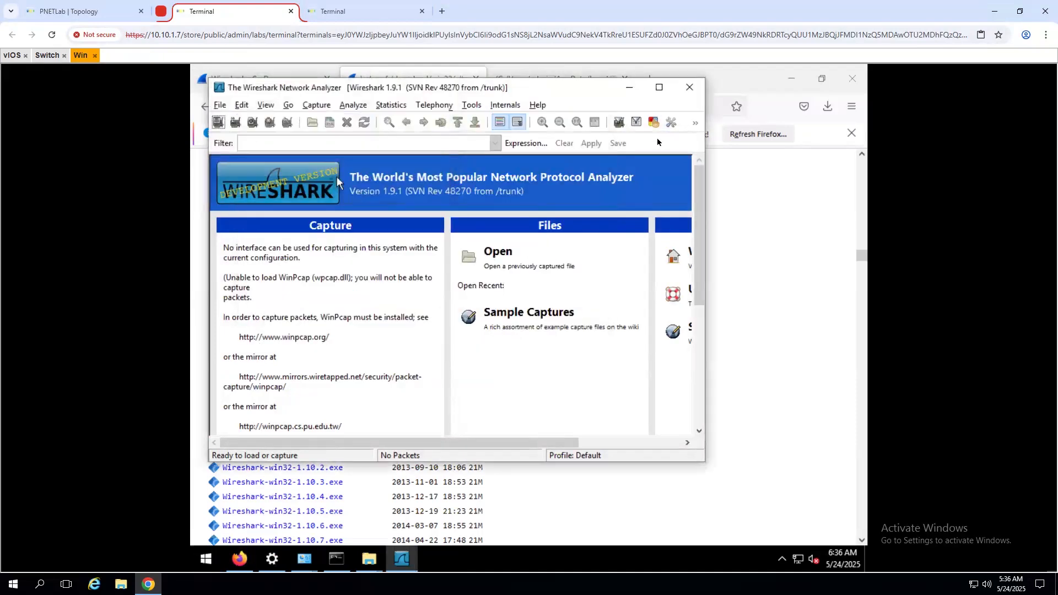
left_click(658, 88)
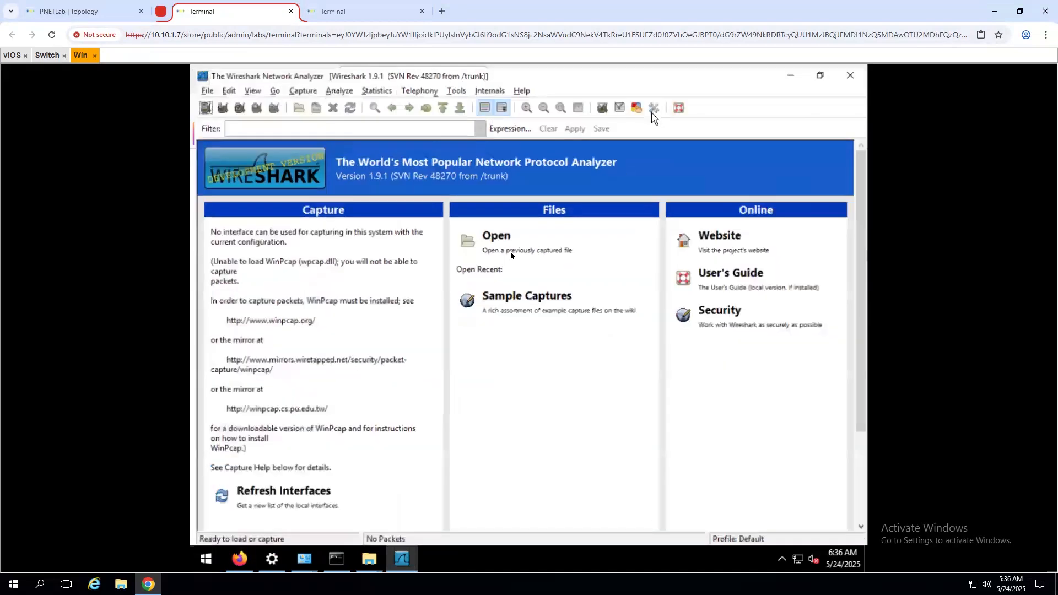
- Look over the welcome page, then open the online How to Capture guide
left_click(503, 243)
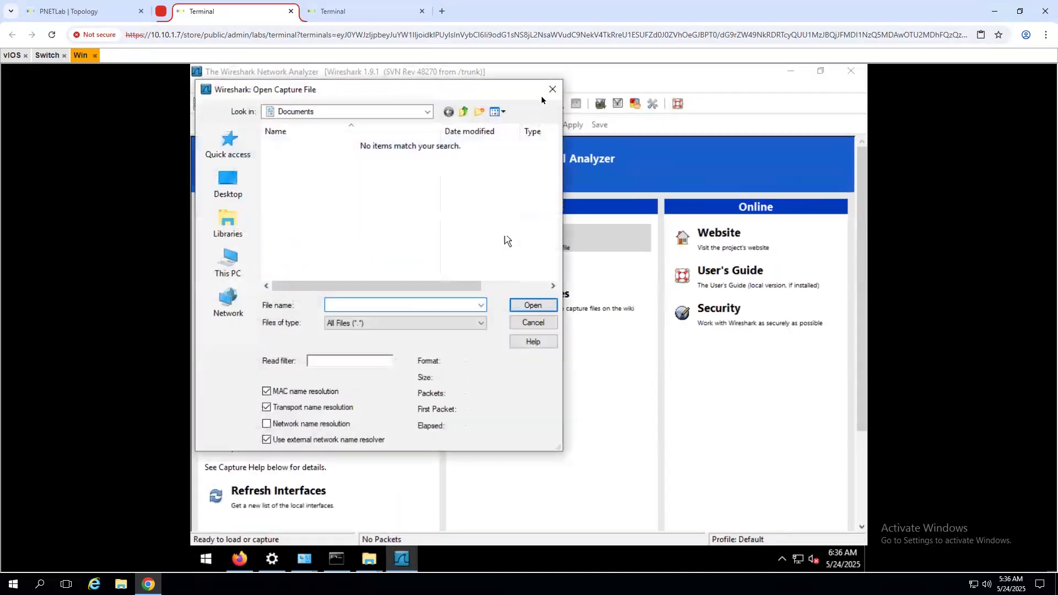
left_click(544, 95)
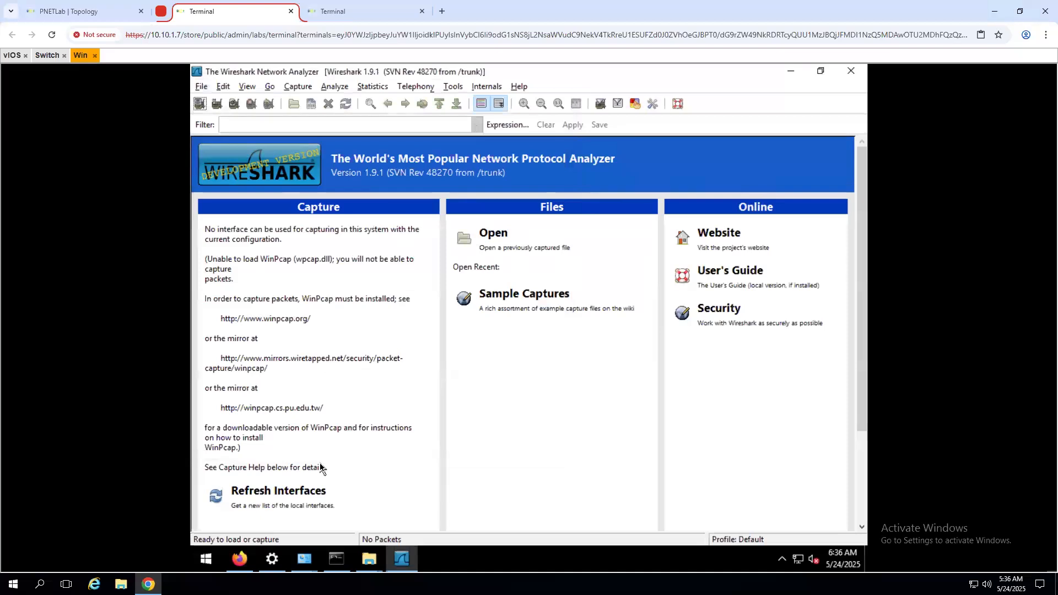
scroll(321, 467, "down", 3)
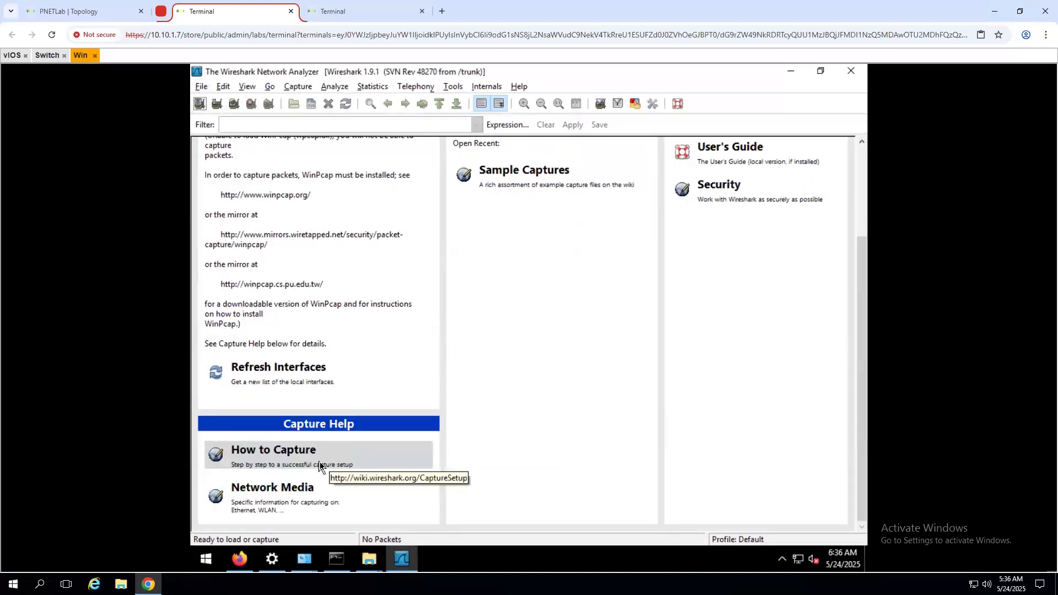
scroll(324, 409, "up", 3)
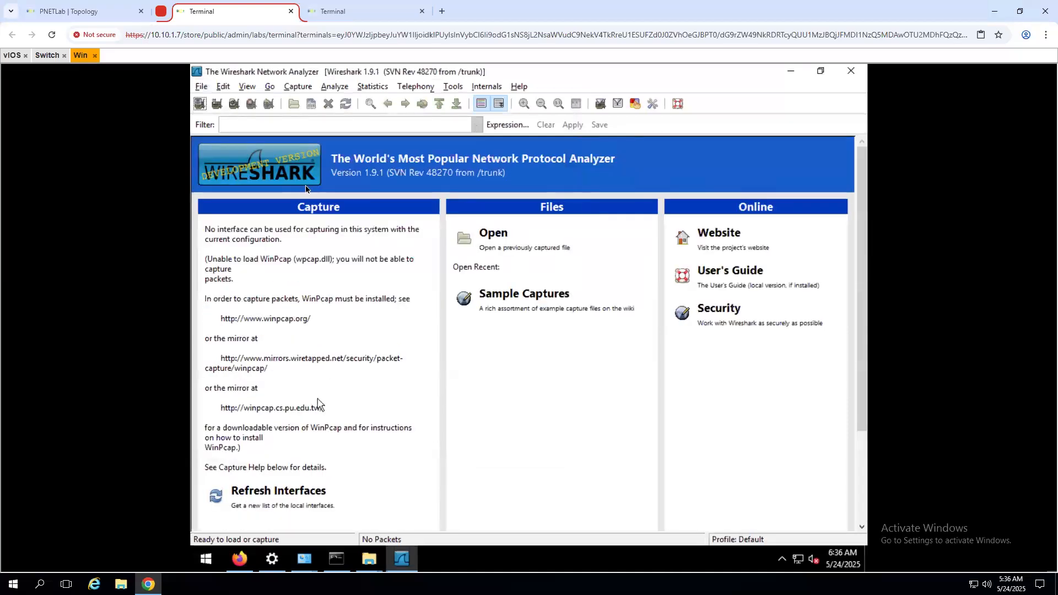
left_click(201, 88)
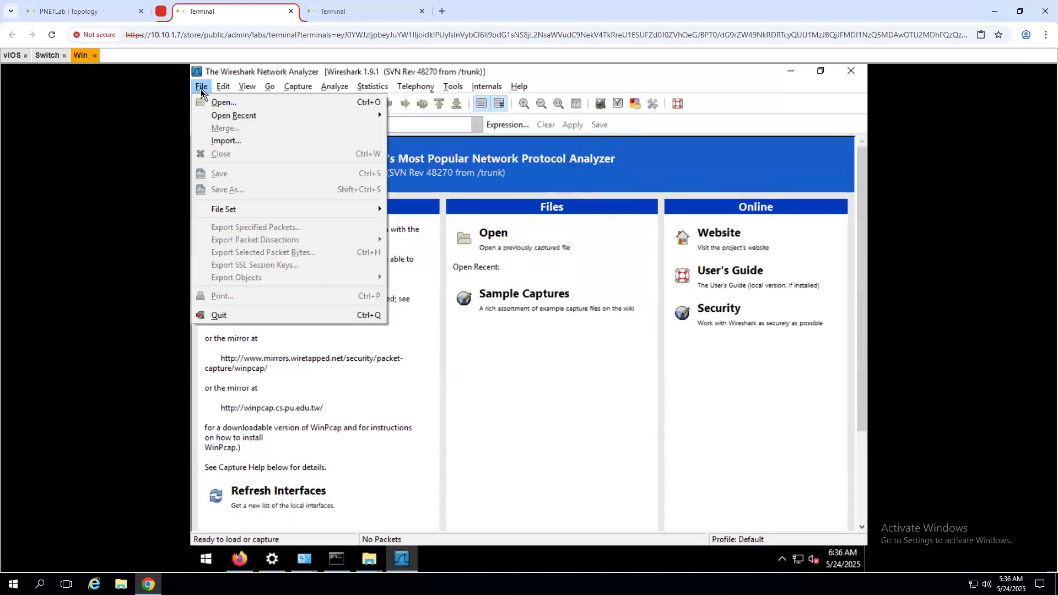
left_click(477, 439)
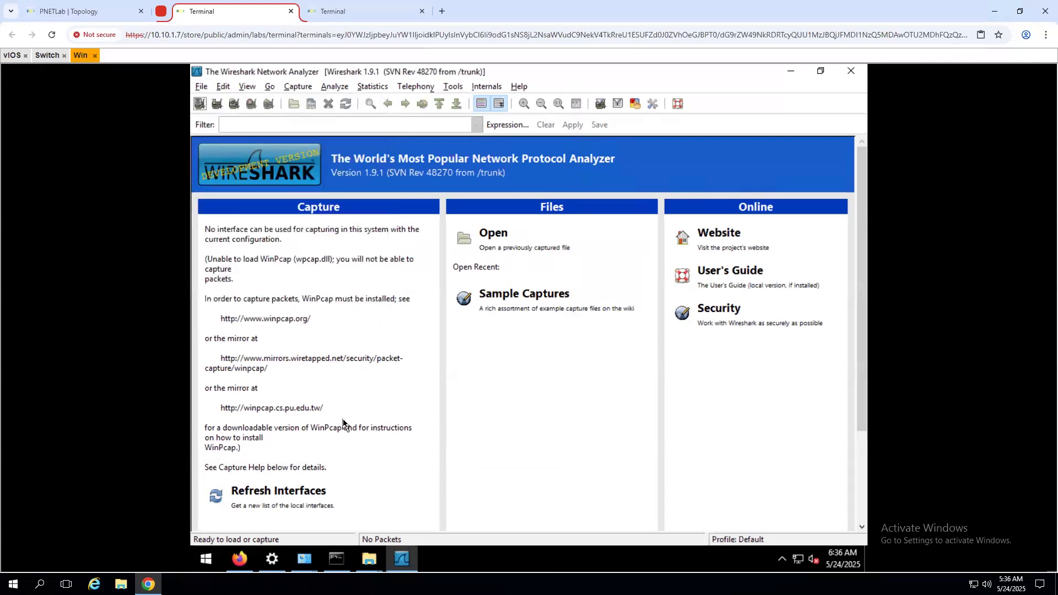
scroll(343, 422, "down", 3)
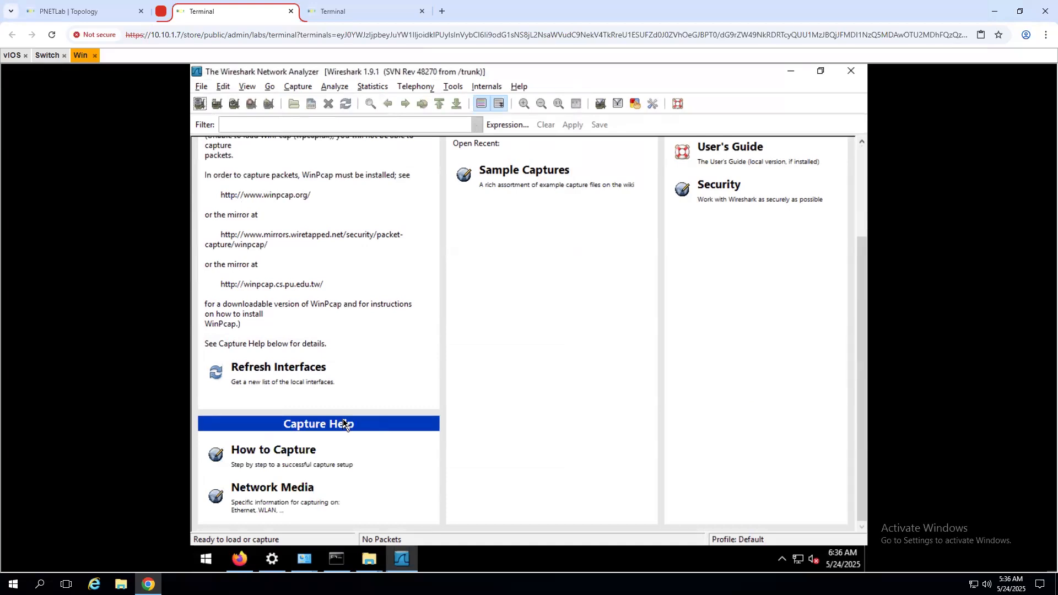
scroll(342, 422, "up", 3)
scroll(312, 499, "down", 1)
scroll(308, 495, "up", 1)
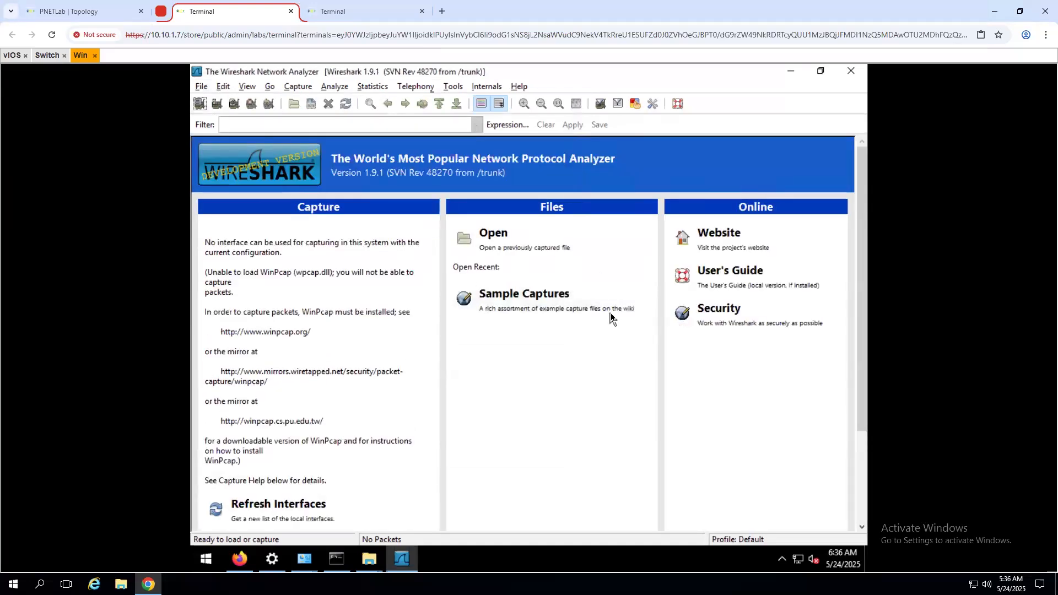
scroll(337, 388, "down", 3)
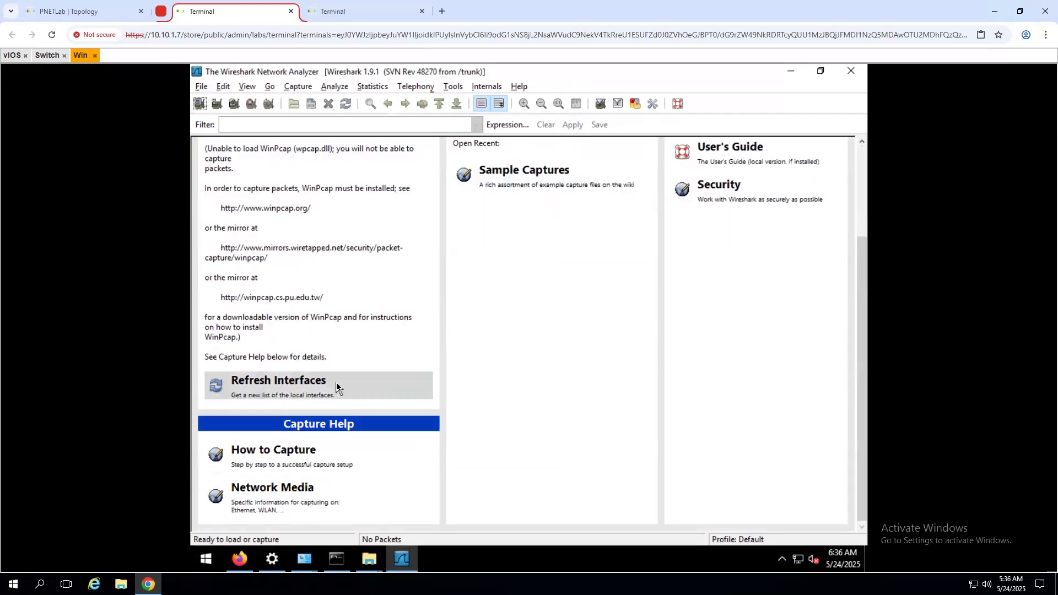
left_click(314, 449)
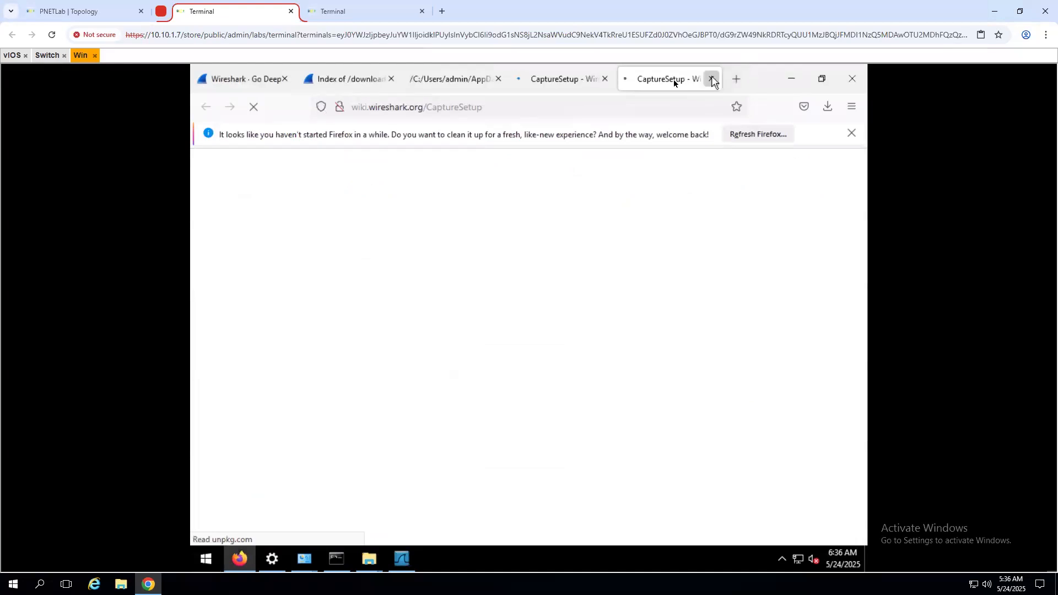
- Close the duplicate CaptureSetup page and return to the Wireshark win32 downloads list
left_click(712, 78)
left_click(540, 81)
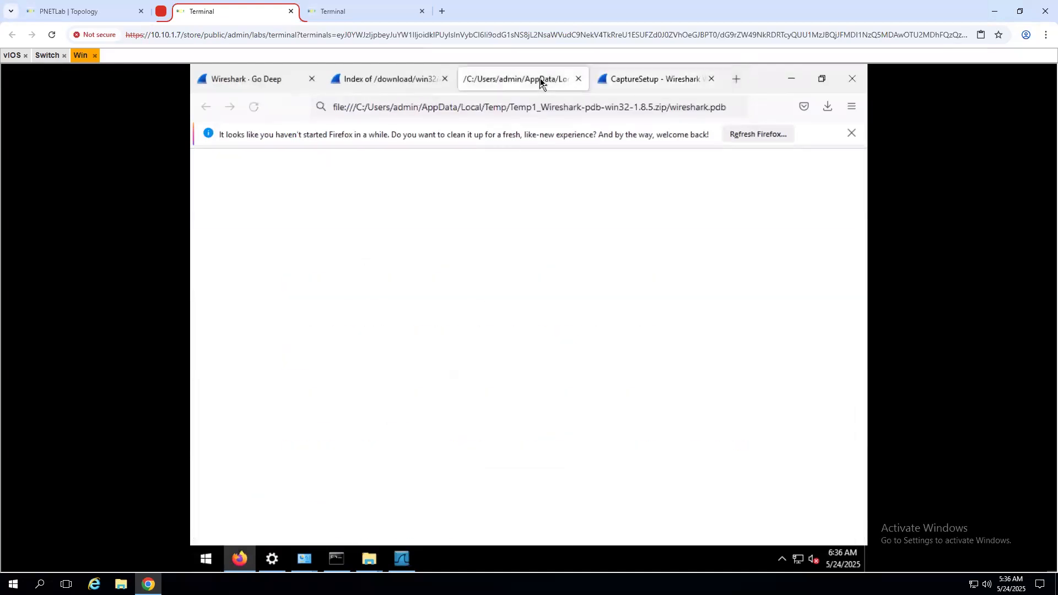
left_click(419, 81)
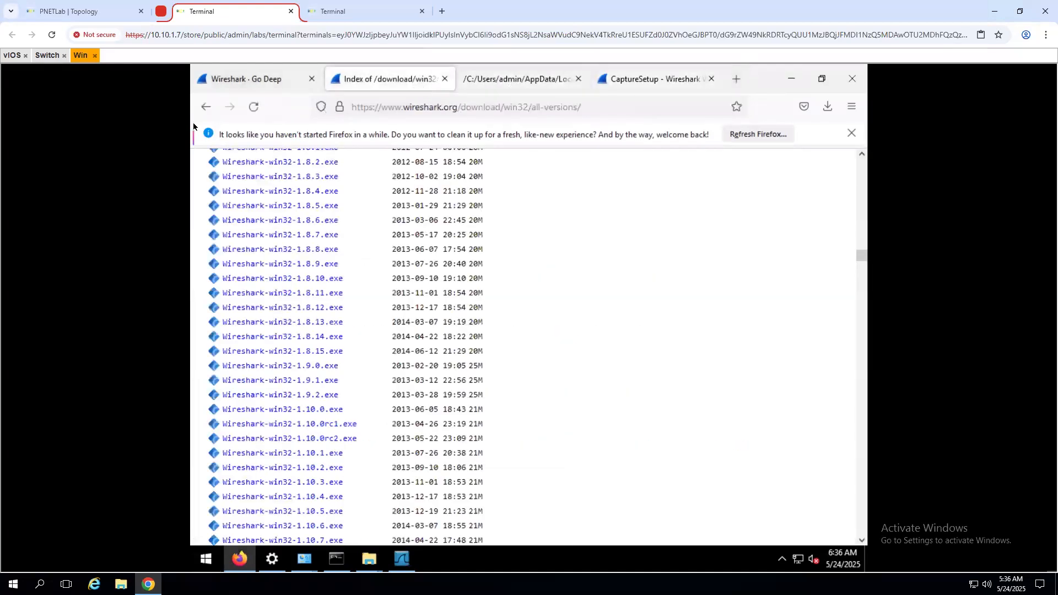
- Check the PA-2 and Linux-1 consoles, then nudge the Linux-1 node slightly right
left_click(71, 11)
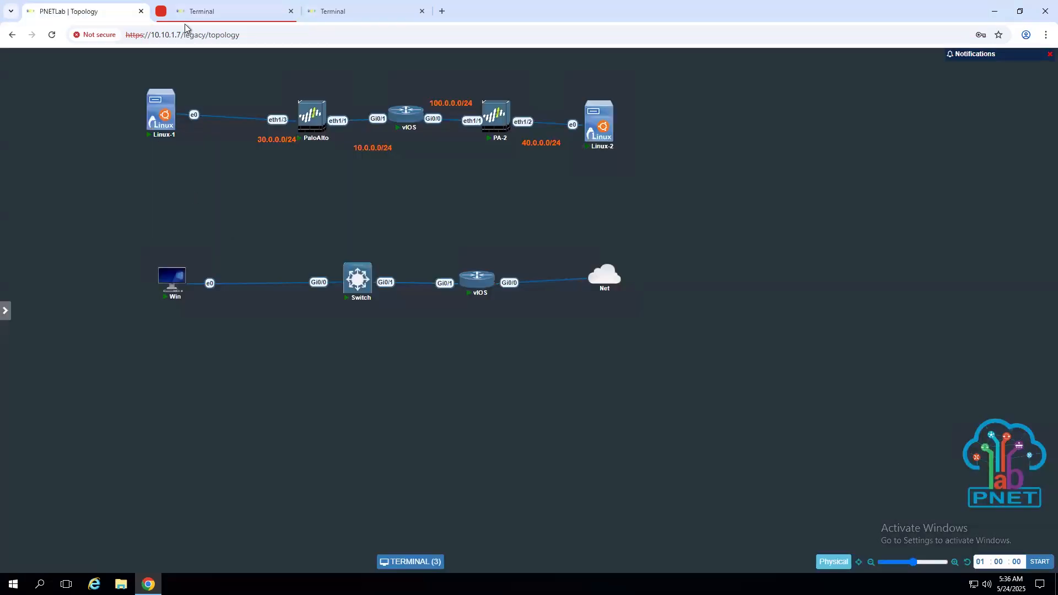
left_click(344, 10)
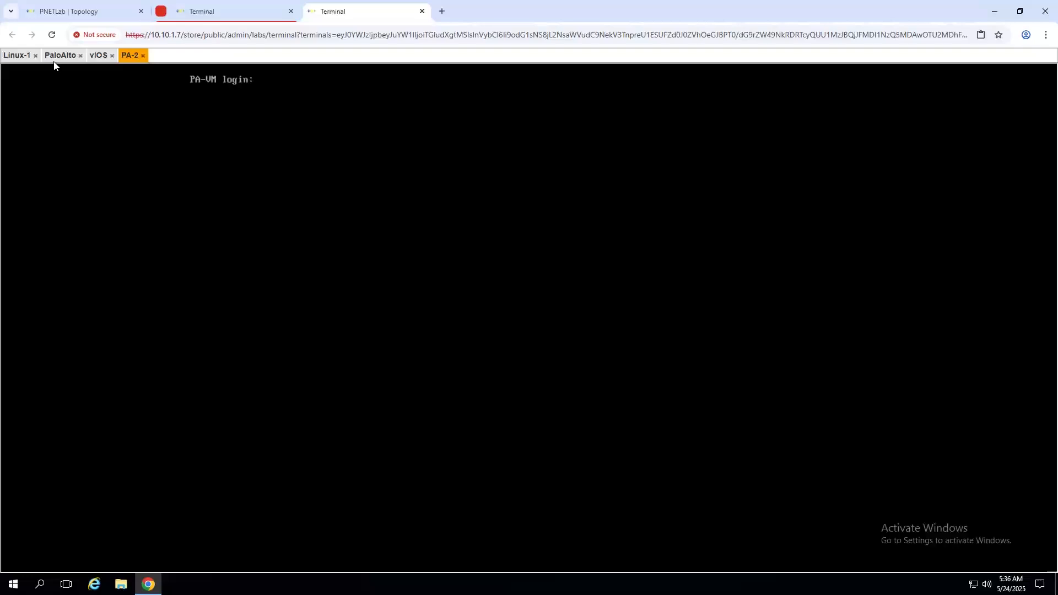
left_click(18, 56)
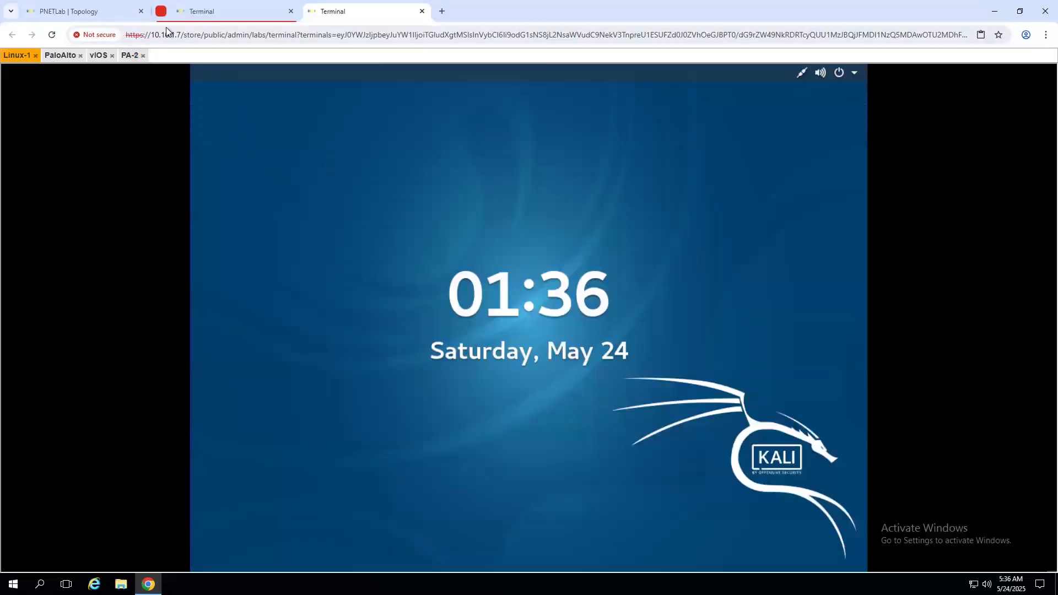
left_click(92, 19)
left_click_drag(166, 116, 192, 121)
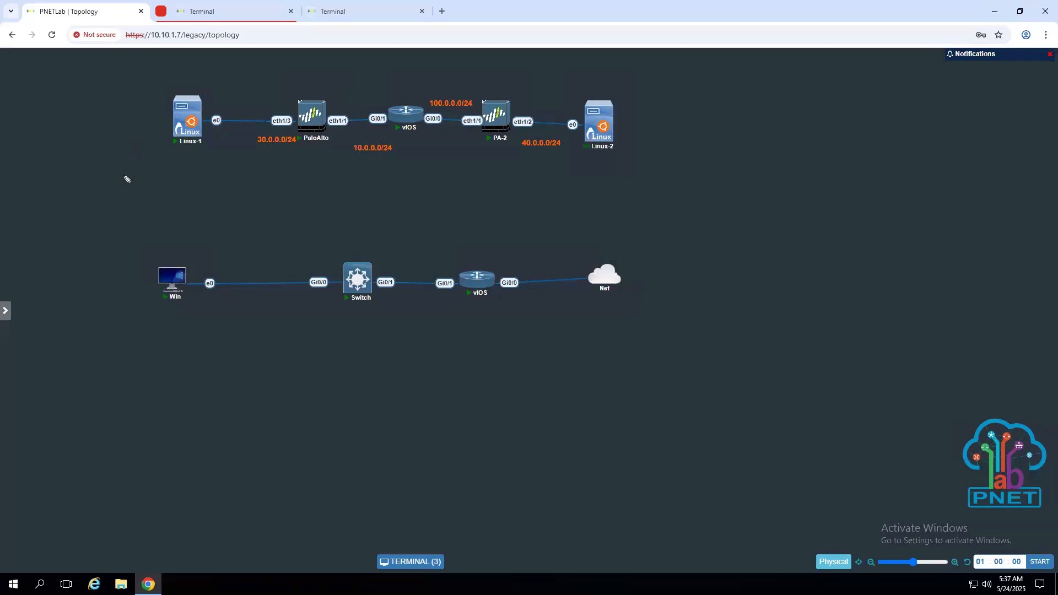
- Sketch the tunnel path, arrows and an outline linking Linux-1 and PaloAlto to PA-2 and Linux-2
mouse_move(298, 86)
left_mouse_down()
mouse_move(465, 65)
mouse_move(548, 77)
left_mouse_up()
left_click_drag(314, 158, 553, 142)
left_click_drag(549, 76, 564, 144)
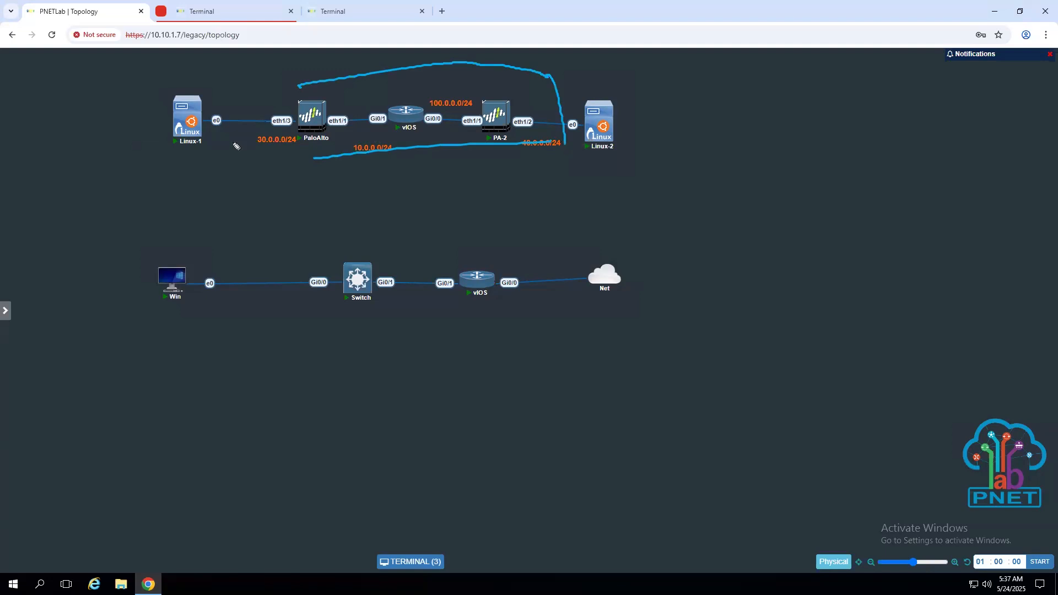
mouse_move(300, 85)
left_mouse_down()
mouse_move(329, 156)
mouse_move(317, 194)
mouse_move(334, 201)
left_mouse_up()
left_click_drag(471, 206, 470, 207)
left_click_drag(459, 201, 484, 219)
left_click_drag(181, 157, 186, 201)
mouse_move(174, 201)
left_mouse_down()
mouse_move(187, 214)
mouse_move(202, 202)
left_mouse_up()
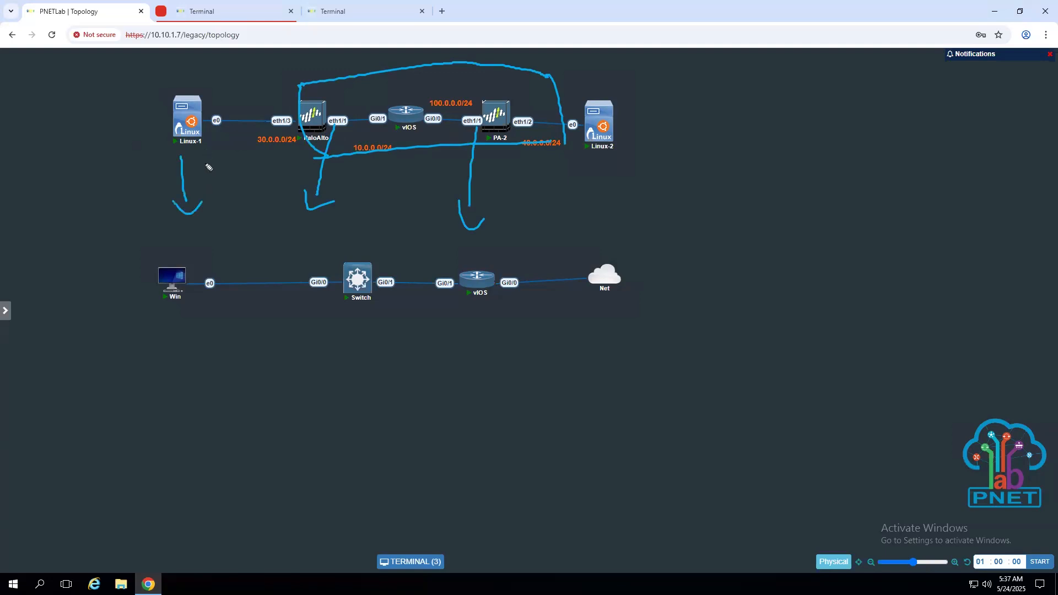
mouse_move(191, 76)
left_mouse_down()
mouse_move(137, 90)
mouse_move(144, 235)
mouse_move(230, 216)
left_mouse_up()
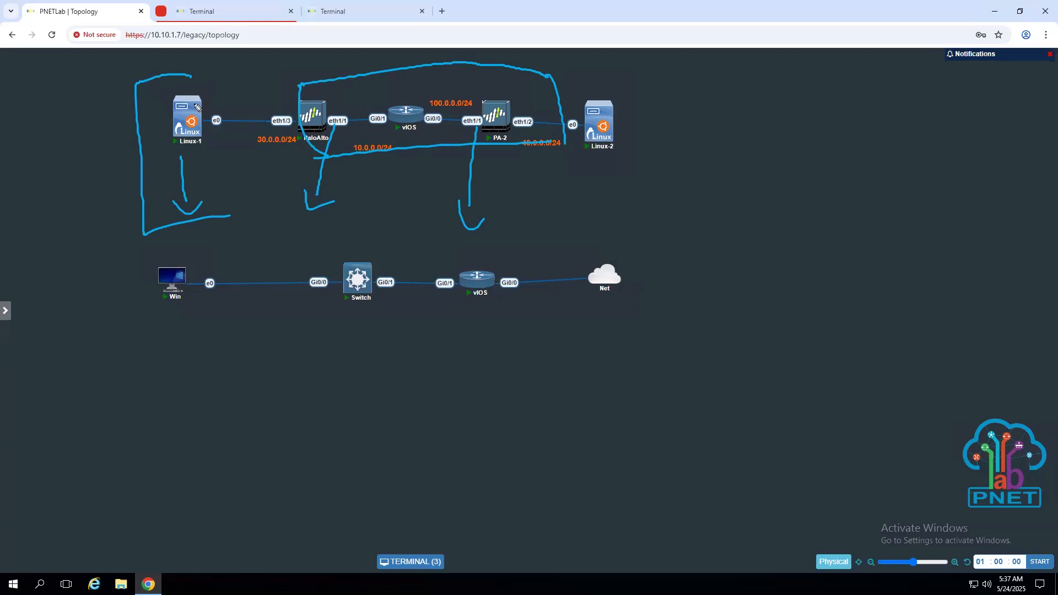
mouse_move(175, 73)
left_mouse_down()
mouse_move(432, 52)
mouse_move(611, 64)
mouse_move(619, 133)
mouse_move(578, 169)
left_mouse_up()
left_click_drag(483, 169, 200, 216)
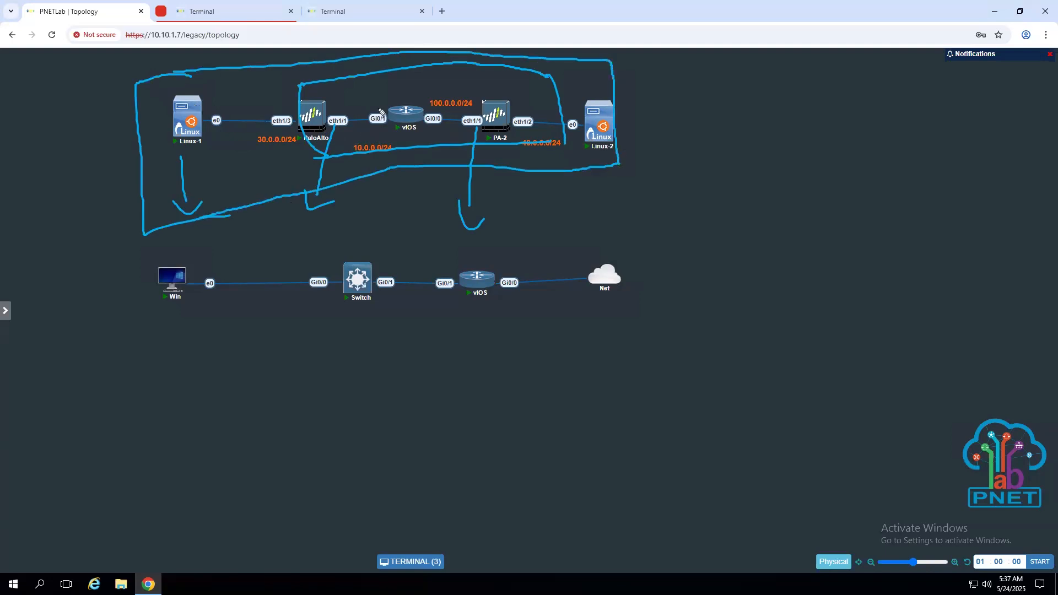
- Write the label 'S-2-S' above vIOS and 'site to site vpn' beside Linux-2
mouse_move(373, 88)
left_mouse_down()
mouse_move(363, 103)
mouse_move(409, 94)
left_mouse_up()
left_click_drag(416, 87, 427, 84)
left_click_drag(443, 76, 434, 87)
mouse_move(675, 118)
left_mouse_down()
mouse_move(665, 132)
mouse_move(679, 130)
left_mouse_up()
left_click_drag(677, 114, 686, 129)
left_click_drag(683, 118, 709, 126)
left_click_drag(718, 118, 717, 114)
mouse_move(744, 110)
left_mouse_down()
mouse_move(740, 122)
mouse_move(759, 119)
left_mouse_up()
left_click_drag(753, 111, 763, 109)
mouse_move(766, 112)
left_mouse_down()
mouse_move(798, 107)
mouse_move(802, 125)
left_mouse_up()
left_click_drag(802, 108, 825, 100)
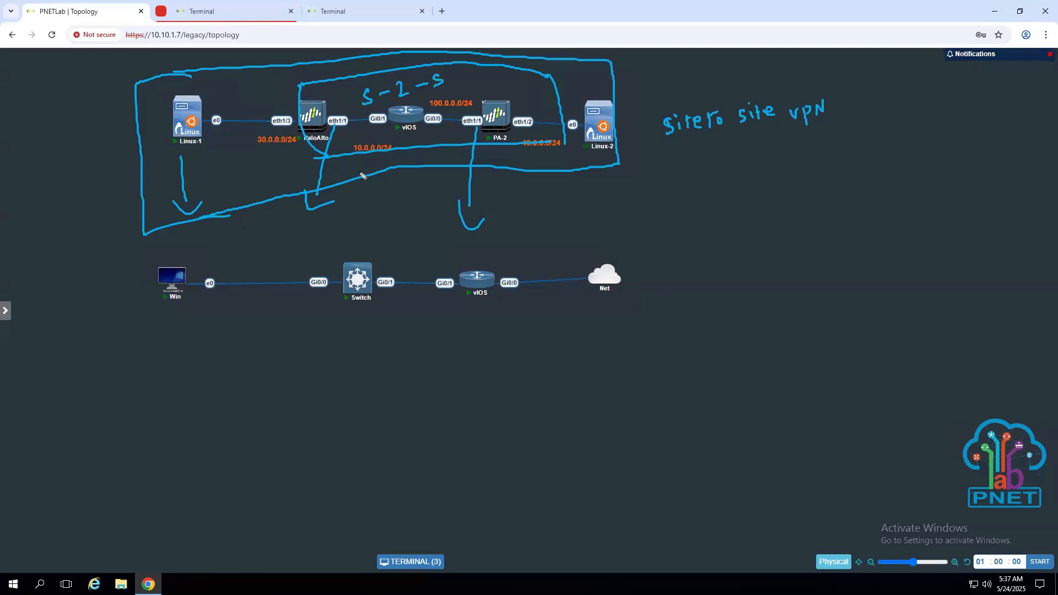
- Hatch the tunnel area between the firewalls, then erase all annotations with Escape
left_click_drag(364, 82, 344, 174)
left_click_drag(395, 71, 376, 165)
left_click_drag(437, 71, 413, 164)
left_click_drag(468, 79, 449, 176)
left_click_drag(476, 107, 460, 145)
mouse_move(518, 69)
left_mouse_down()
mouse_move(502, 133)
mouse_move(530, 132)
left_mouse_up()
left_click_drag(558, 82, 543, 147)
left_click_drag(341, 82, 315, 159)
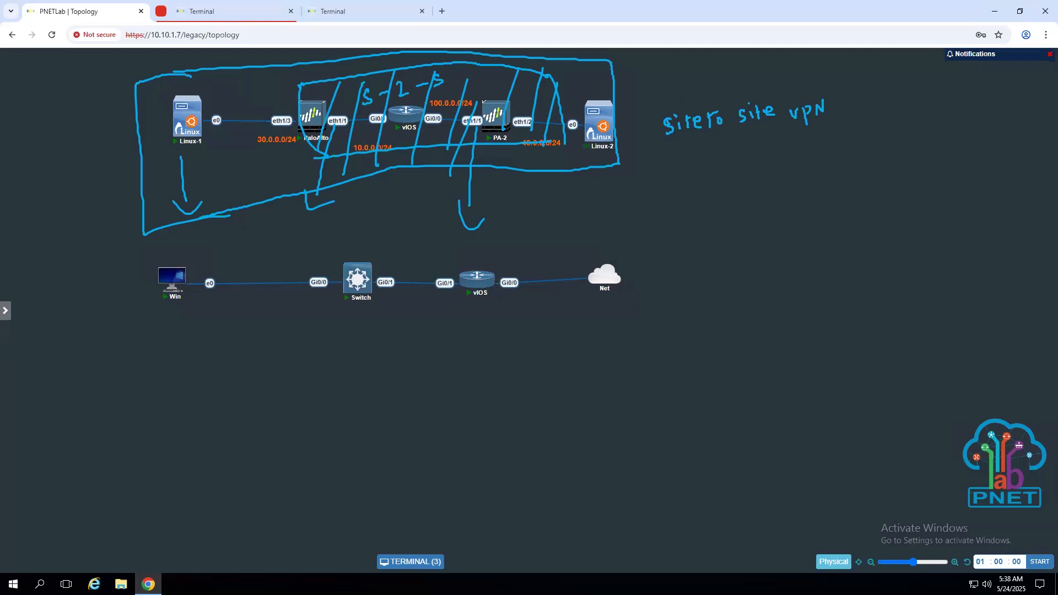
key("Escape")
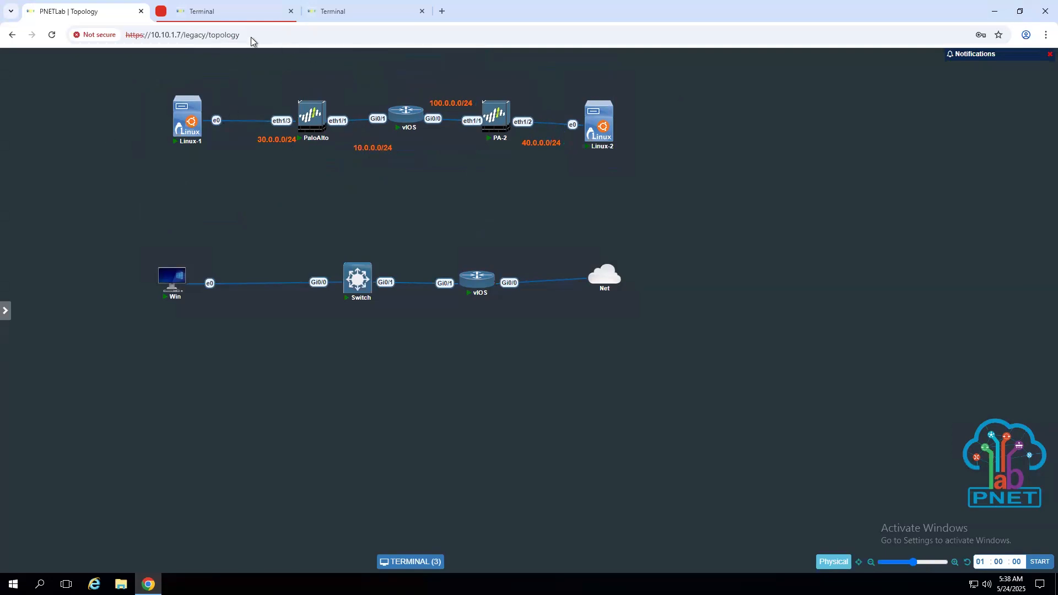
- Open the Kali Linux-1 console and unlock it with the root password
left_click(355, 6)
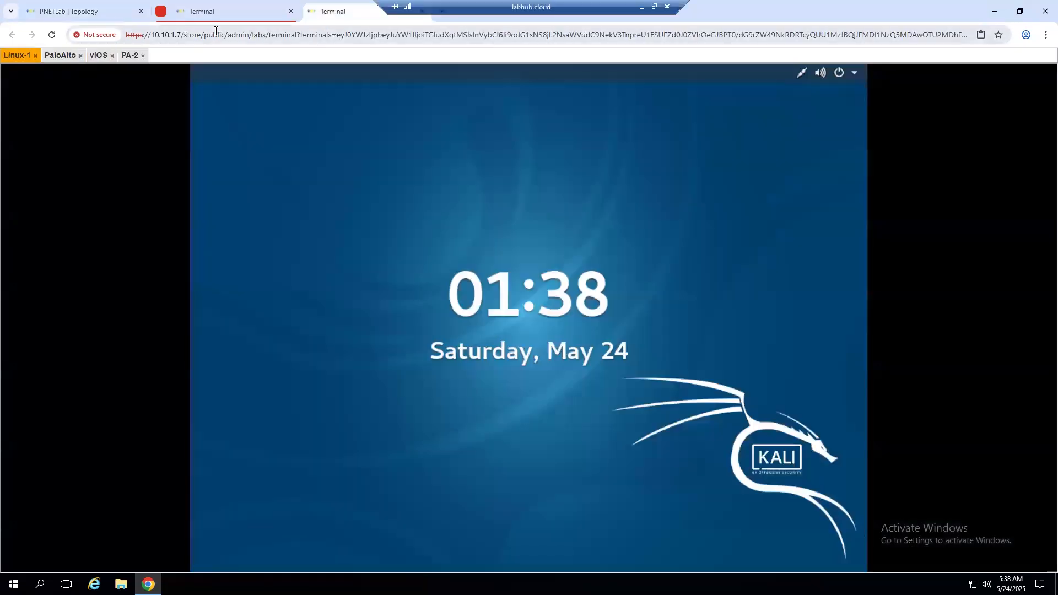
left_click(219, 18)
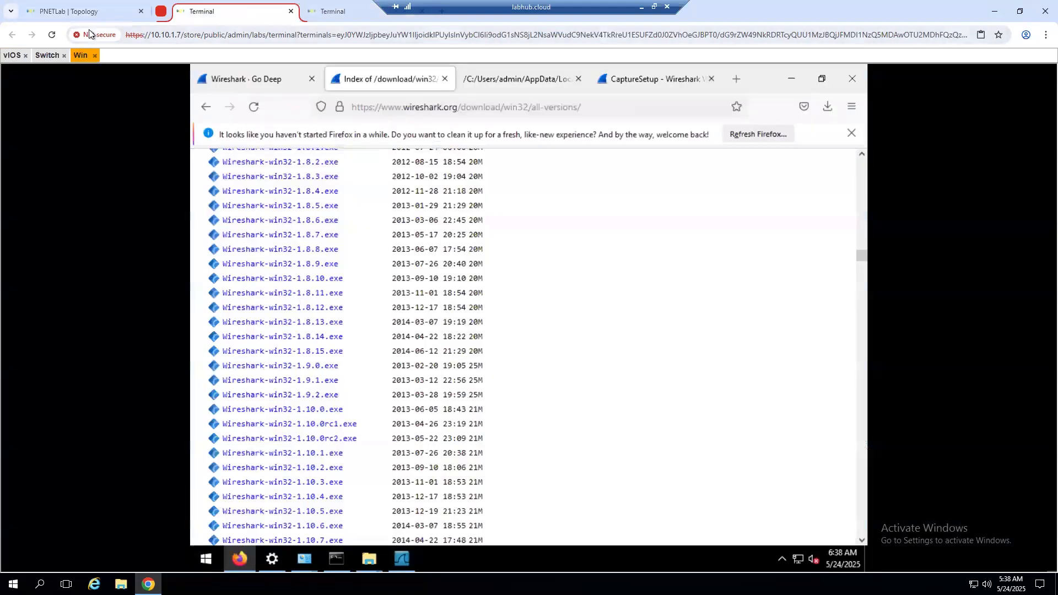
left_click(84, 12)
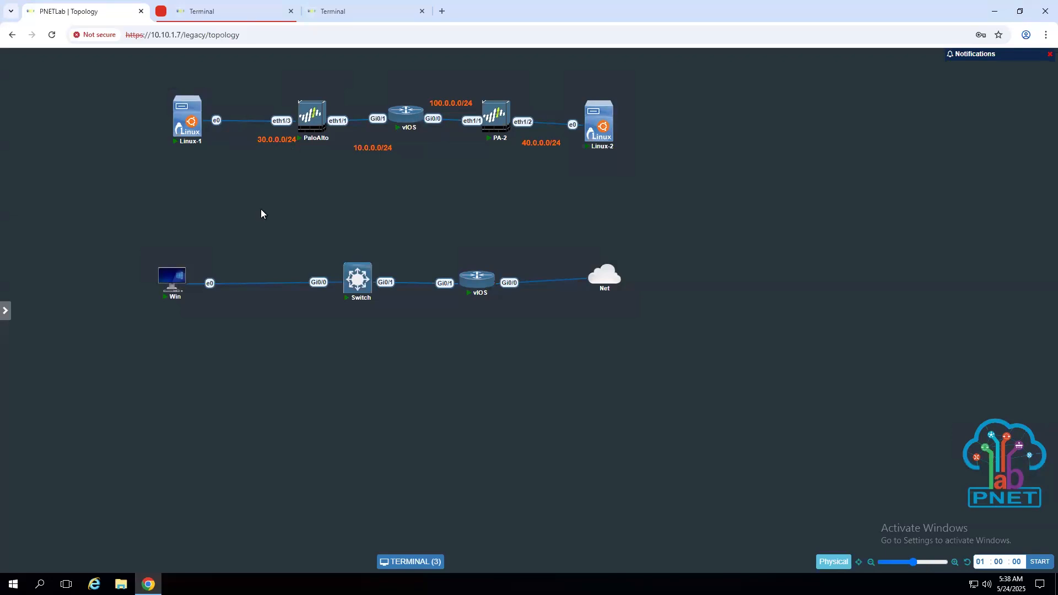
left_click(337, 12)
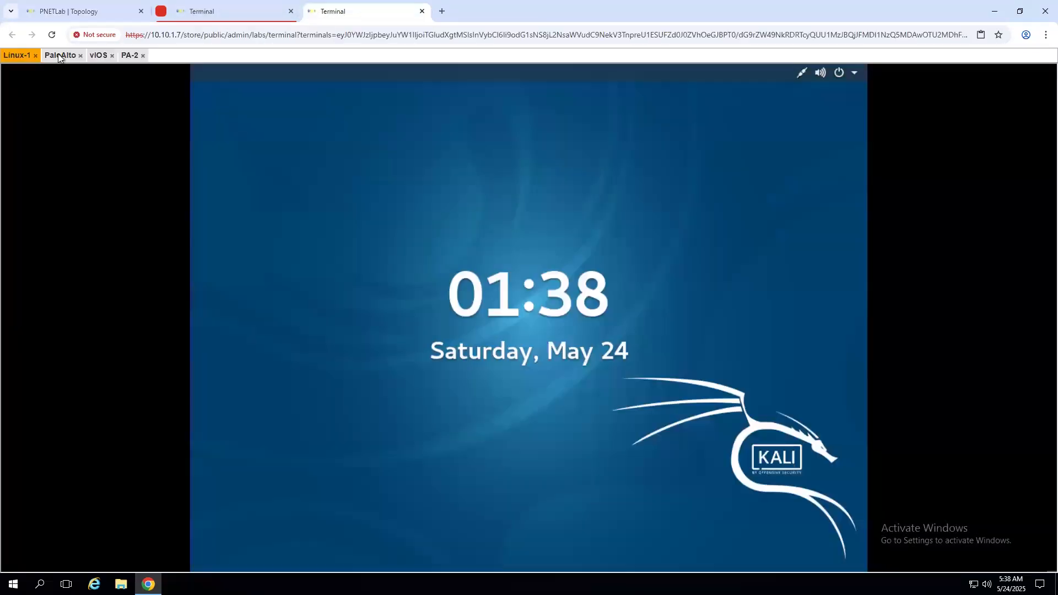
left_click(494, 315)
type("toor")
key("Return")
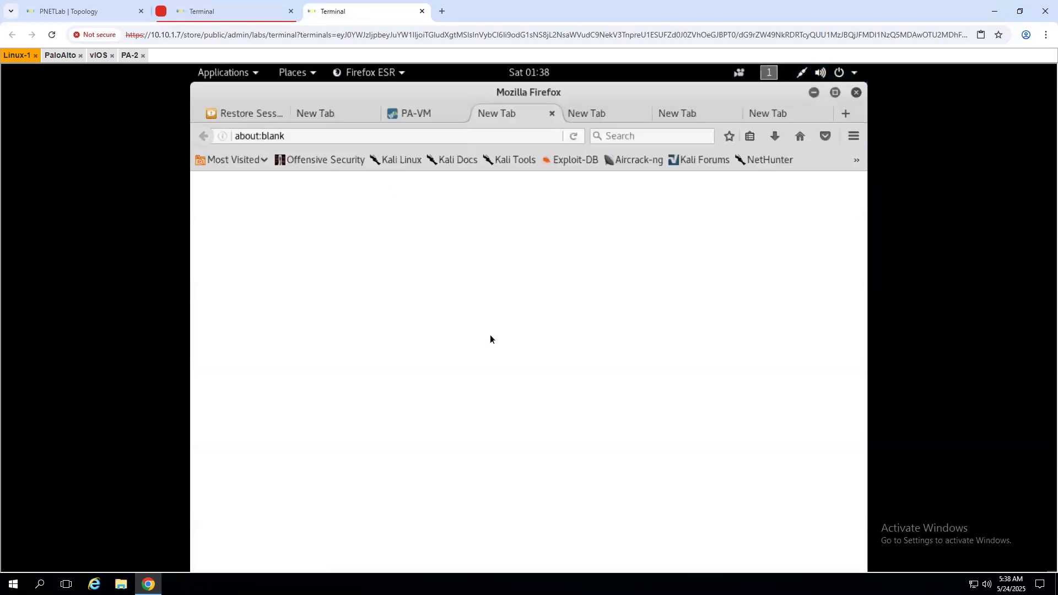
- Show the firewall's Network > IPSec Tunnels page with MYIPSEC, then return to the Palo Alto console tab
left_click(429, 114)
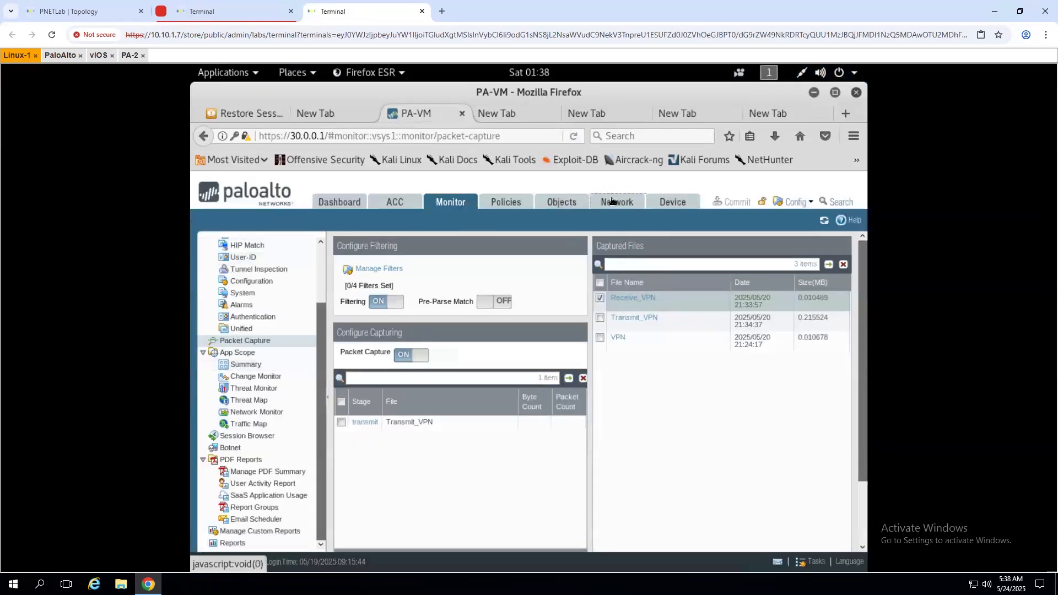
left_click(613, 201)
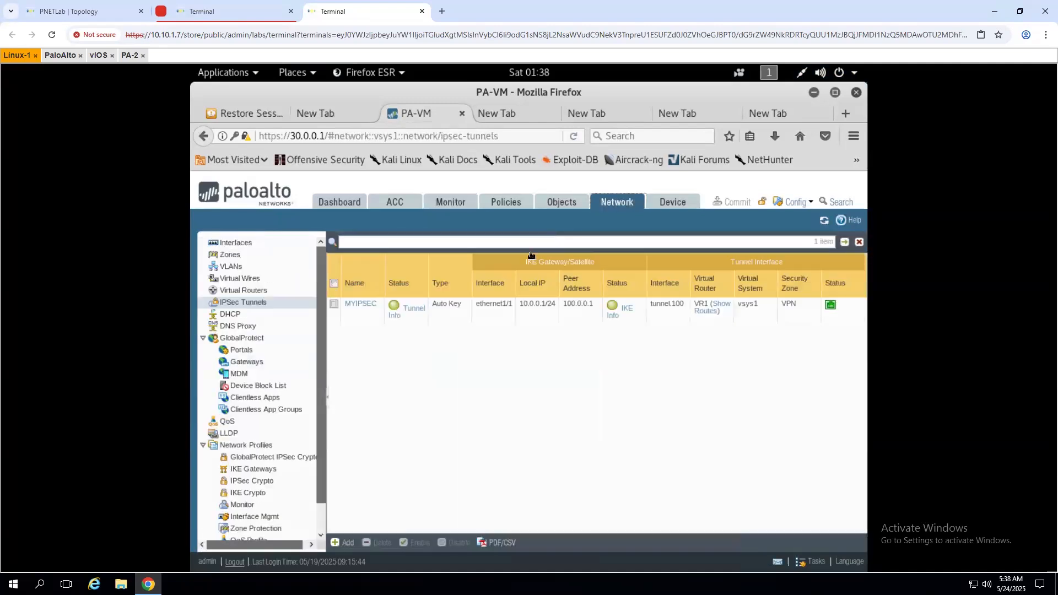
left_click(81, 15)
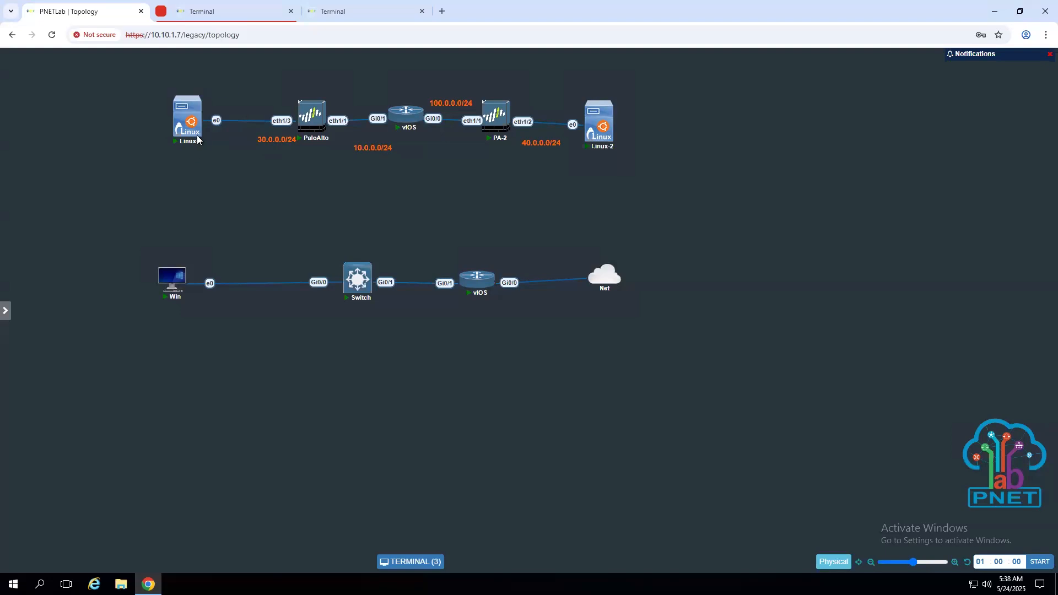
left_click(350, 12)
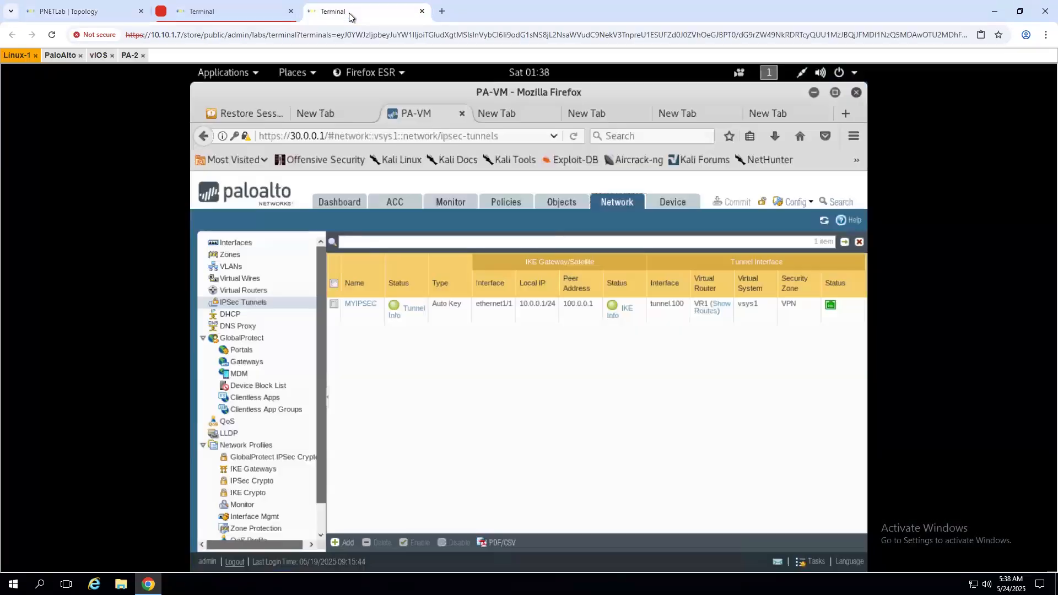
left_click(217, 18)
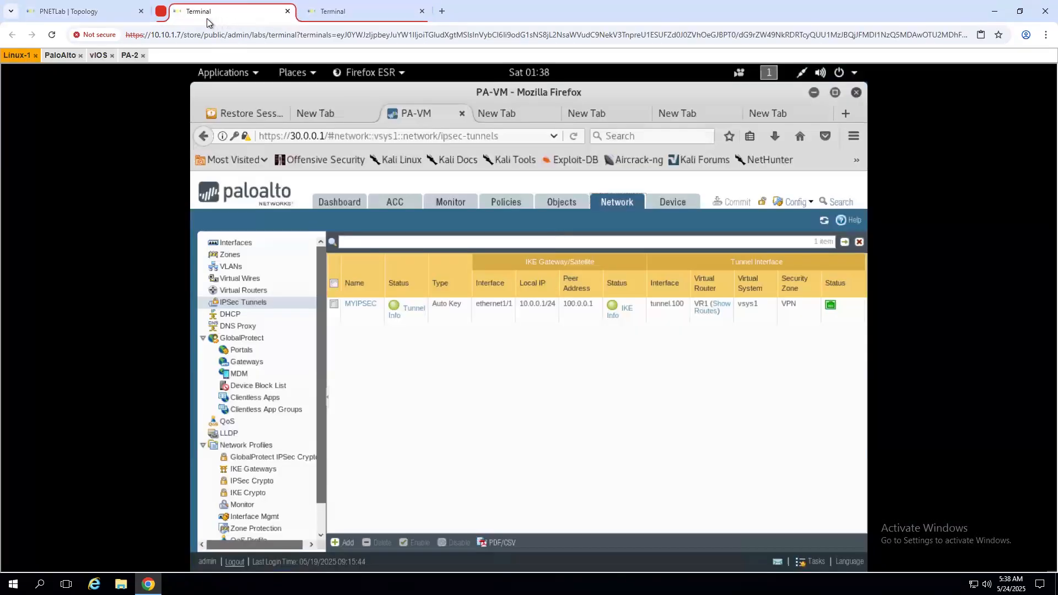
left_click(380, 10)
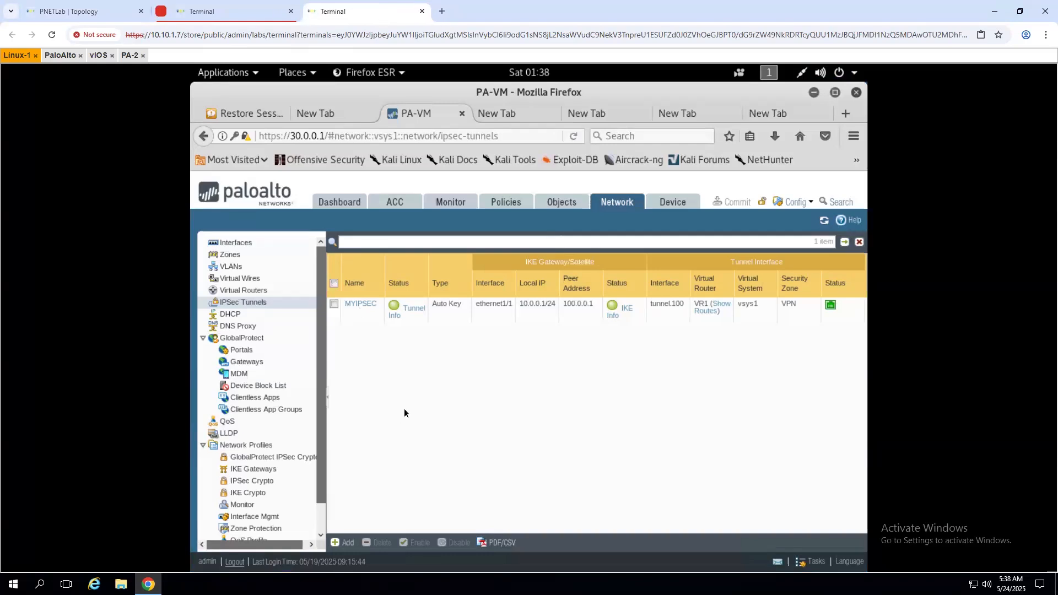
- Put the Palo Alto console tab into a new green group and drag it ahead of the red group
right_click(351, 15)
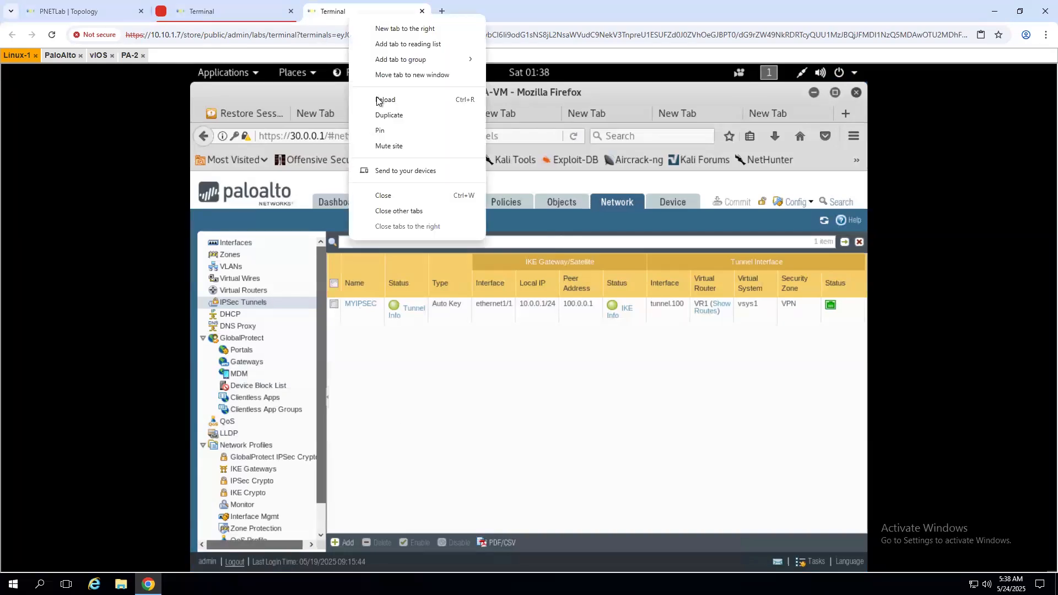
mouse_move(420, 60)
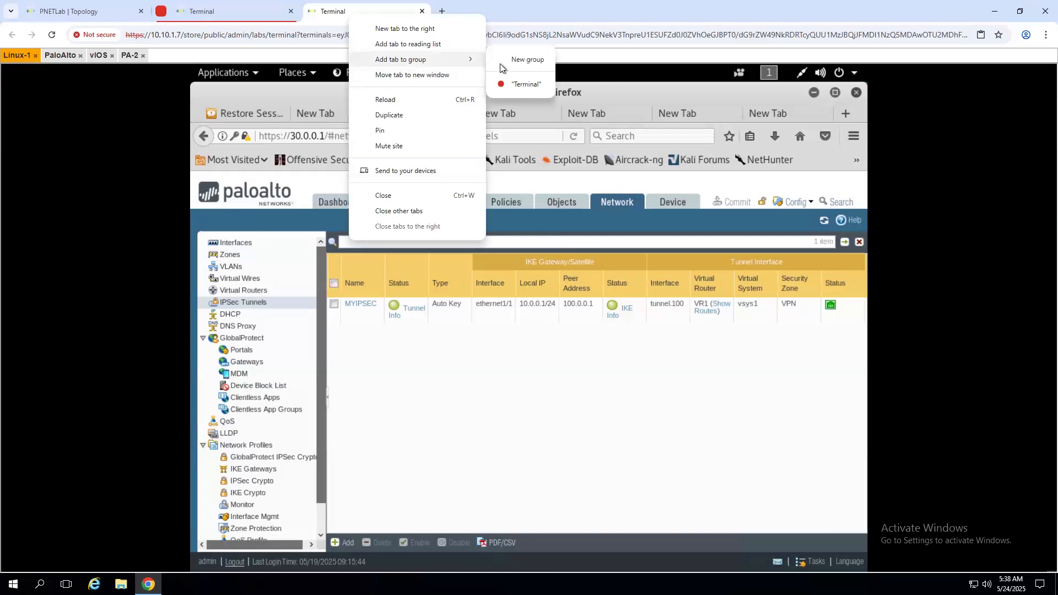
left_click(533, 64)
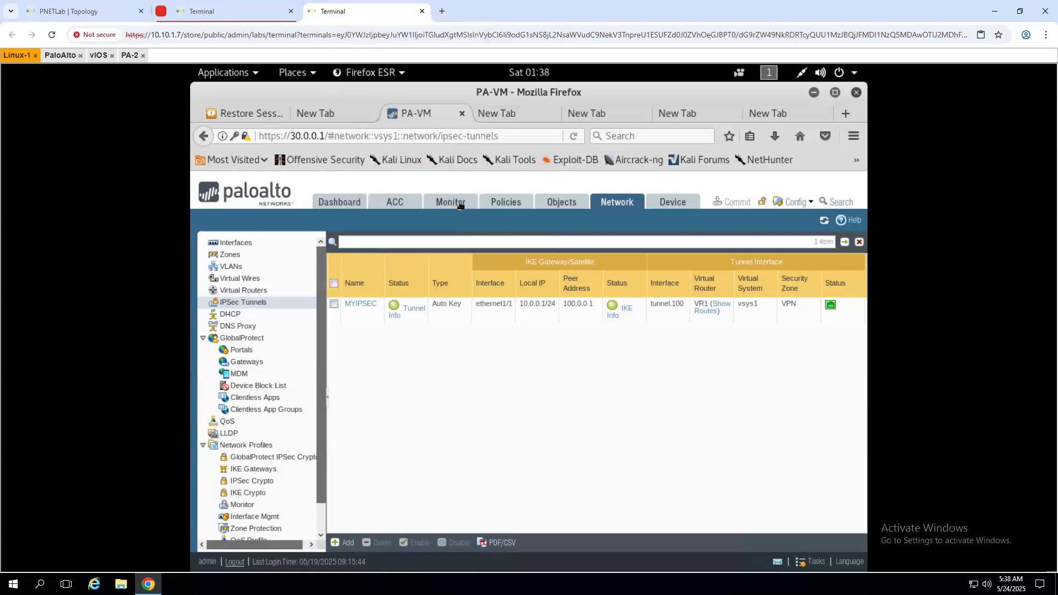
left_click(362, 64)
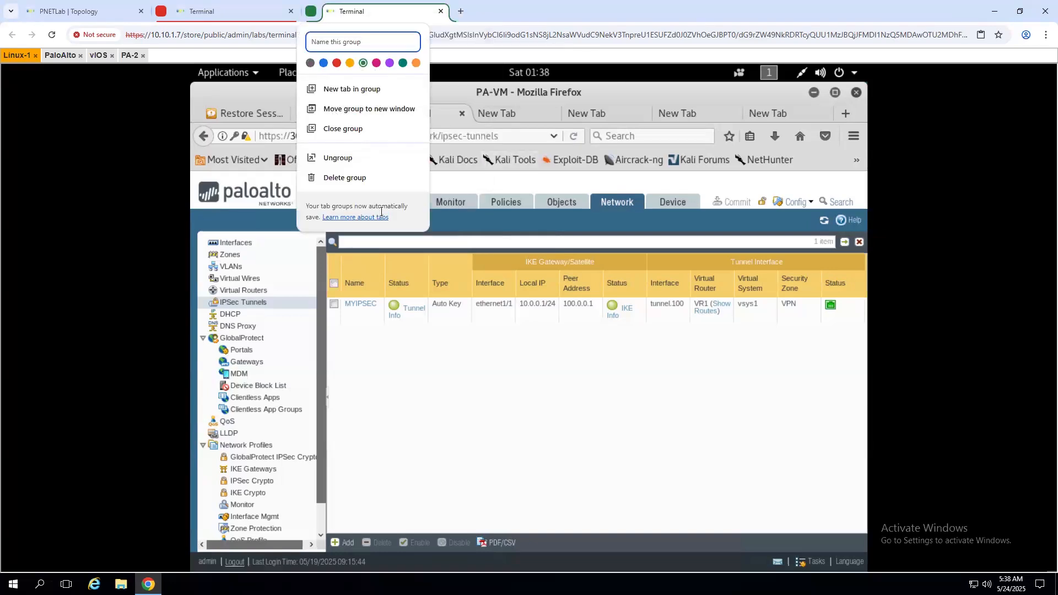
left_click(527, 11)
left_click_drag(333, 14, 190, 24)
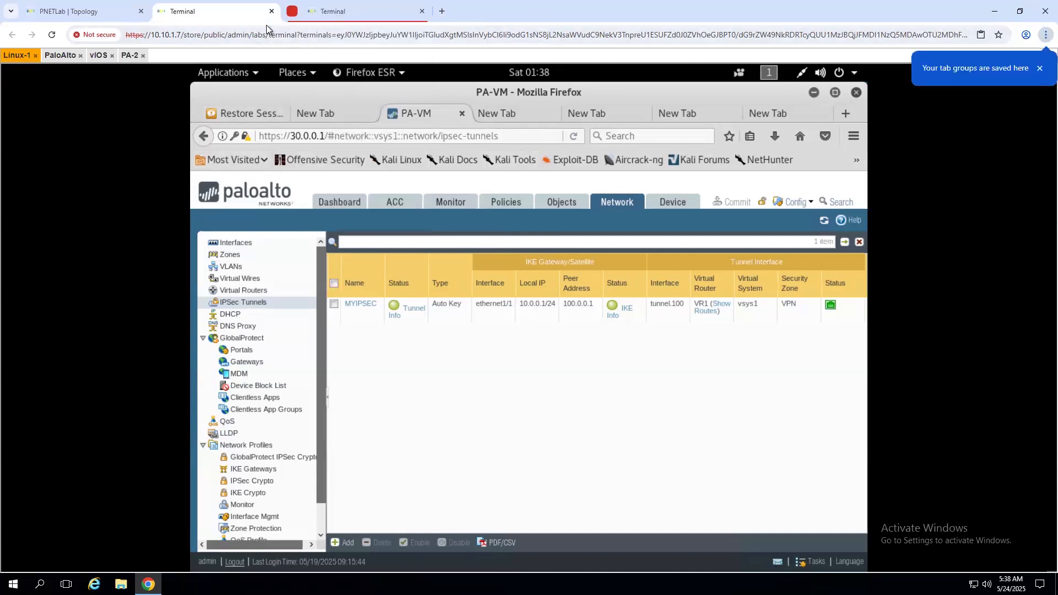
left_click(330, 12)
left_click(210, 15)
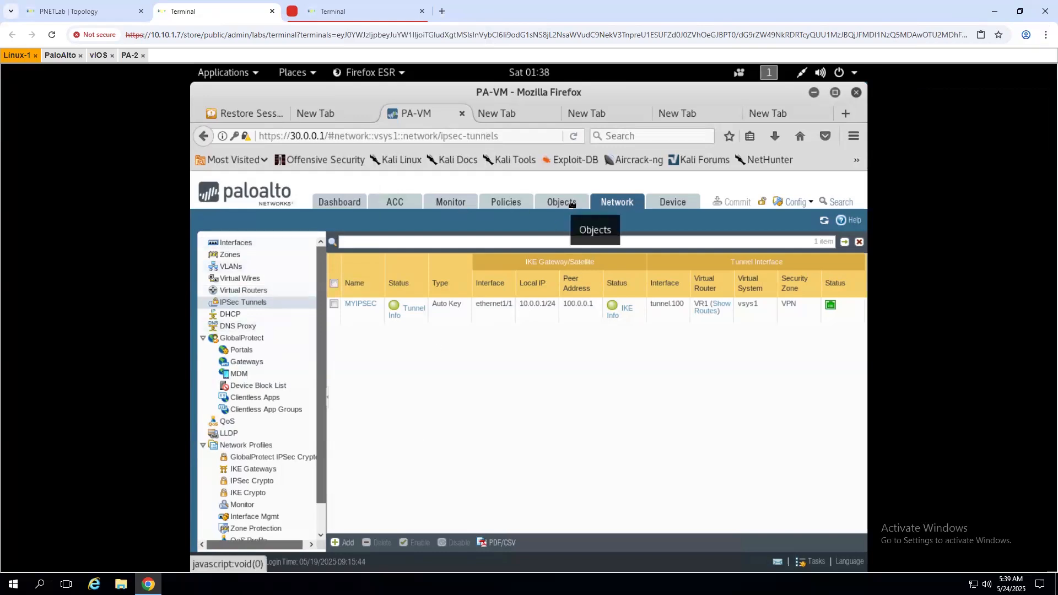
- Open the firewall's Policies page and scroll across the seven-rule Security rulebase table
left_click(506, 207)
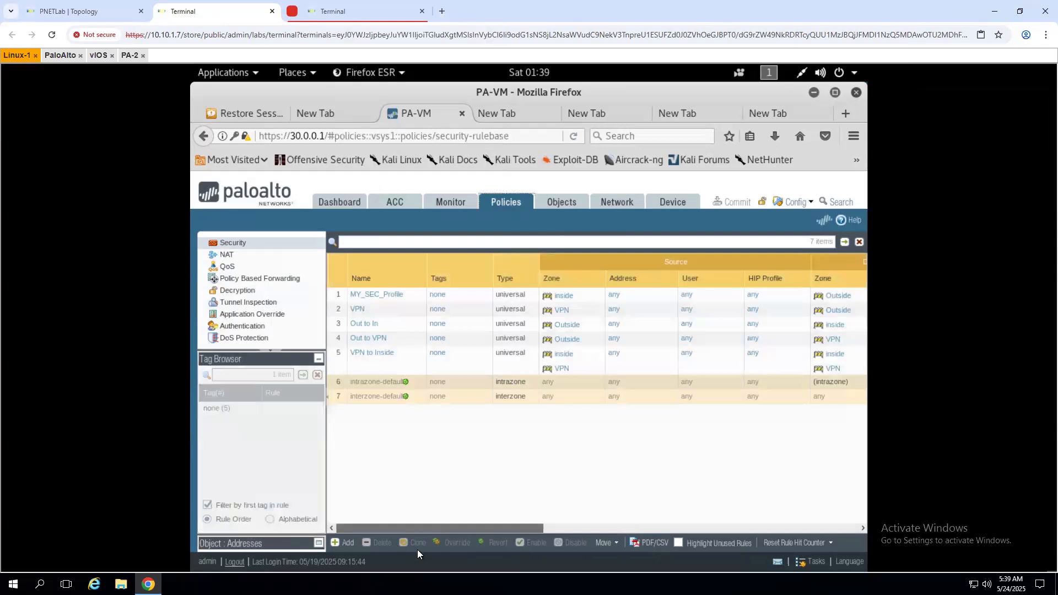
left_click_drag(682, 517, 363, 544)
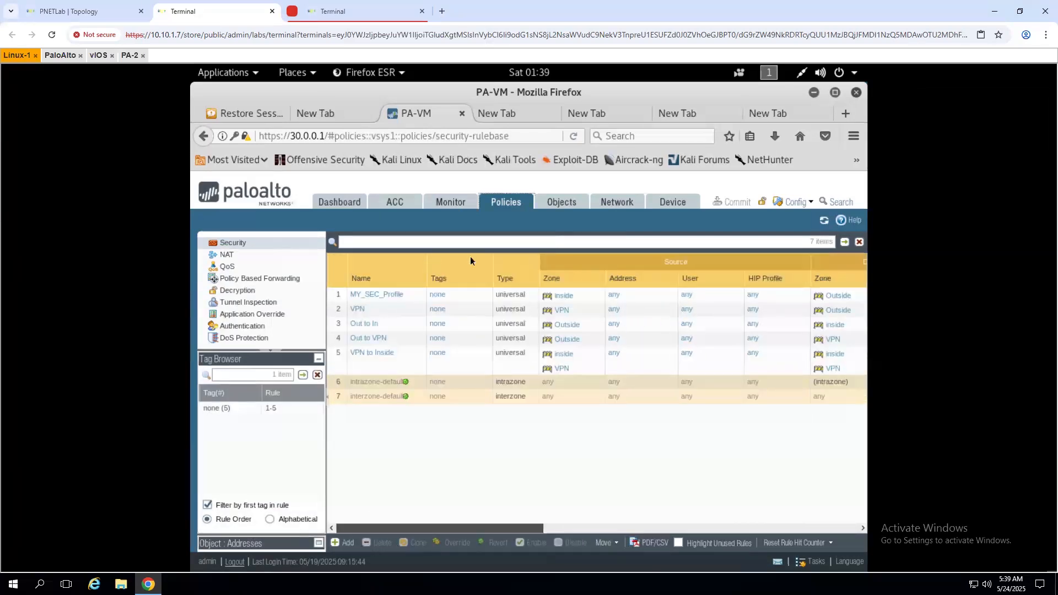
left_click(834, 93)
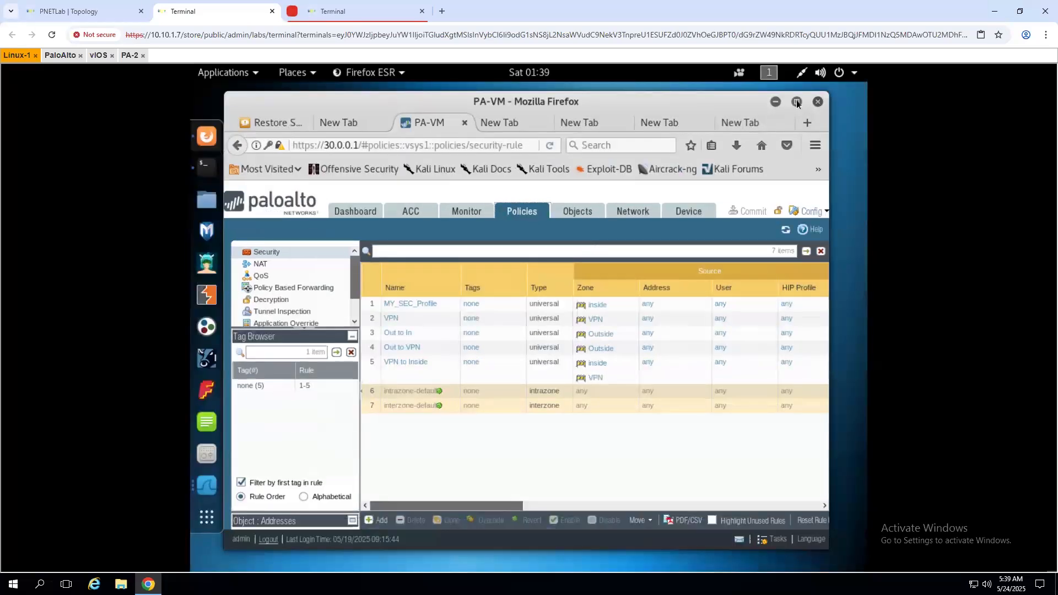
left_click(796, 103)
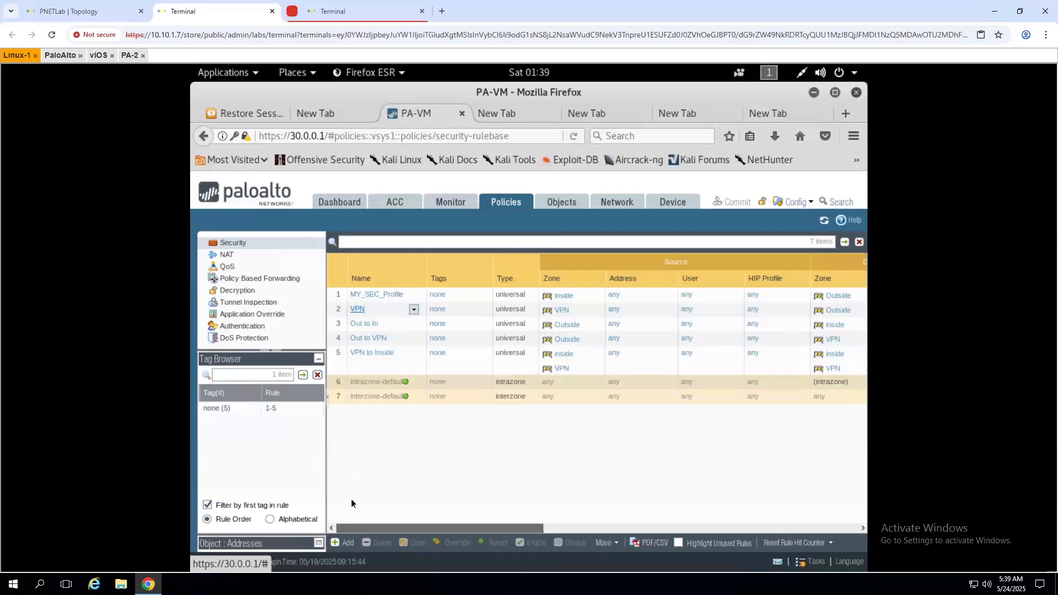
scroll(608, 510, "right", 10)
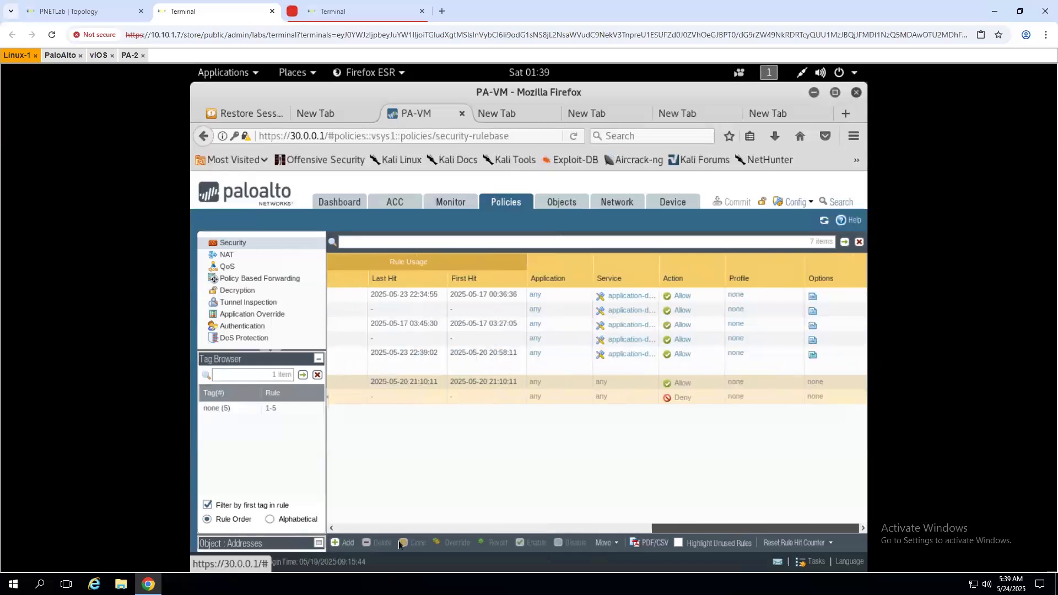
scroll(292, 545, "left", 10)
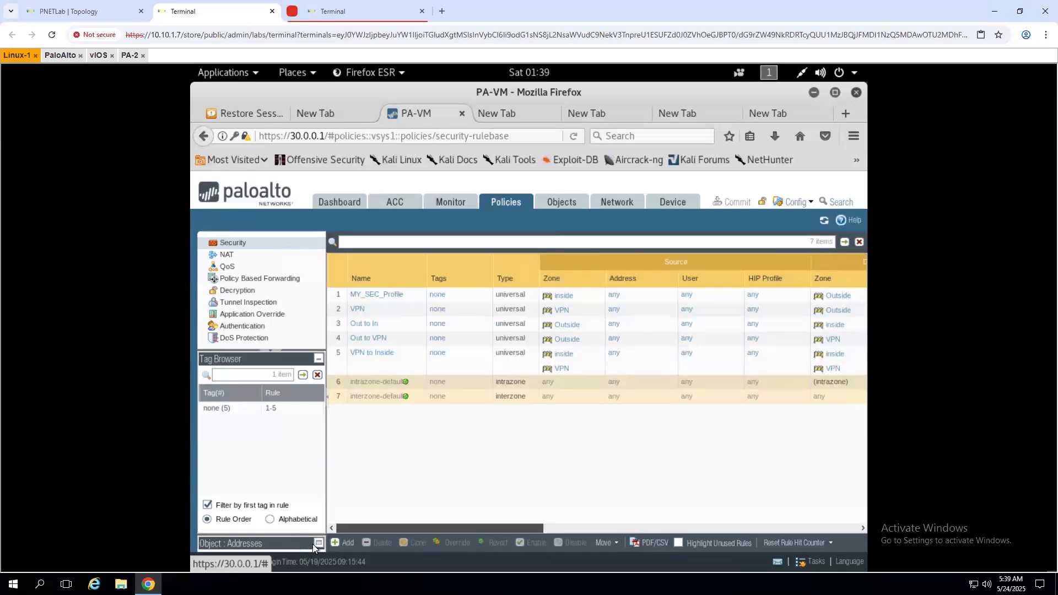
left_click_drag(591, 524, 290, 535)
left_click_drag(382, 530, 300, 535)
mouse_move(450, 527)
left_mouse_down()
mouse_move(506, 528)
mouse_move(445, 527)
left_mouse_up()
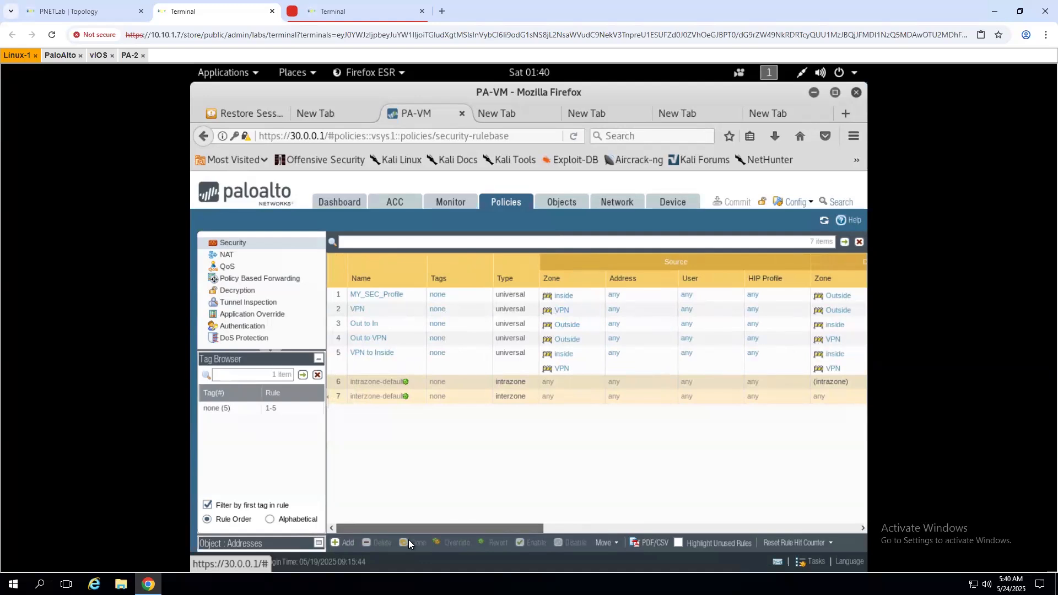
left_click_drag(497, 525, 303, 528)
- Open the VPN rule, check source zone VPN and destination zone Outside, then close it with OK
left_click(356, 311)
left_click(356, 311)
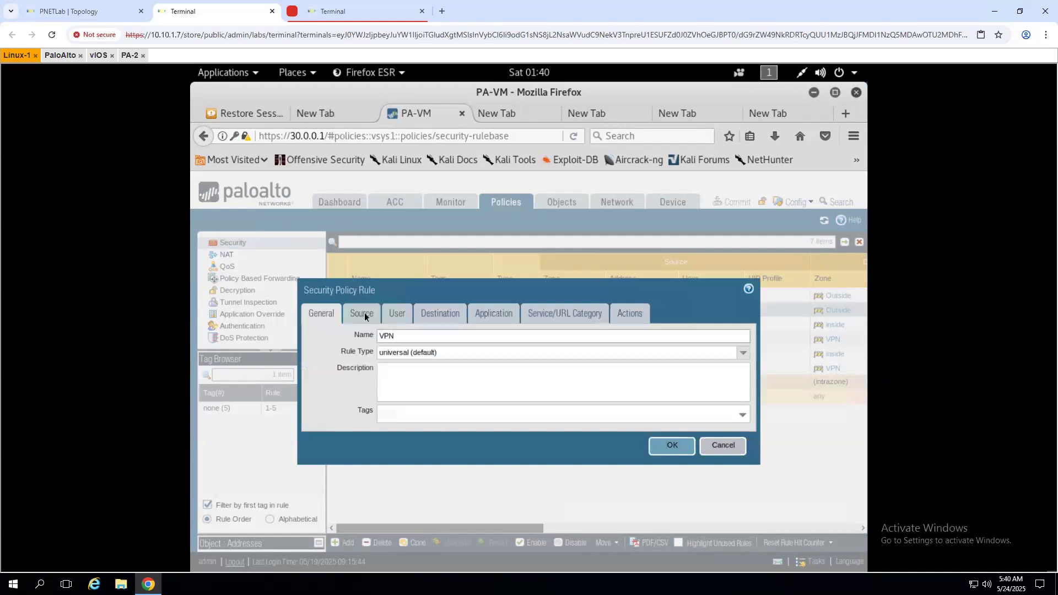
left_click(362, 312)
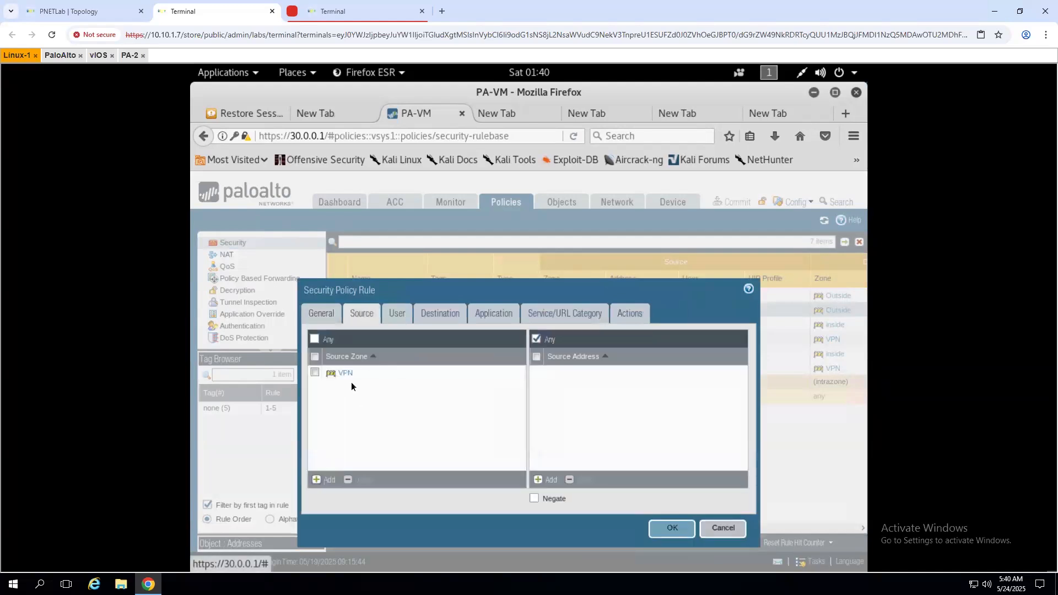
left_click(441, 315)
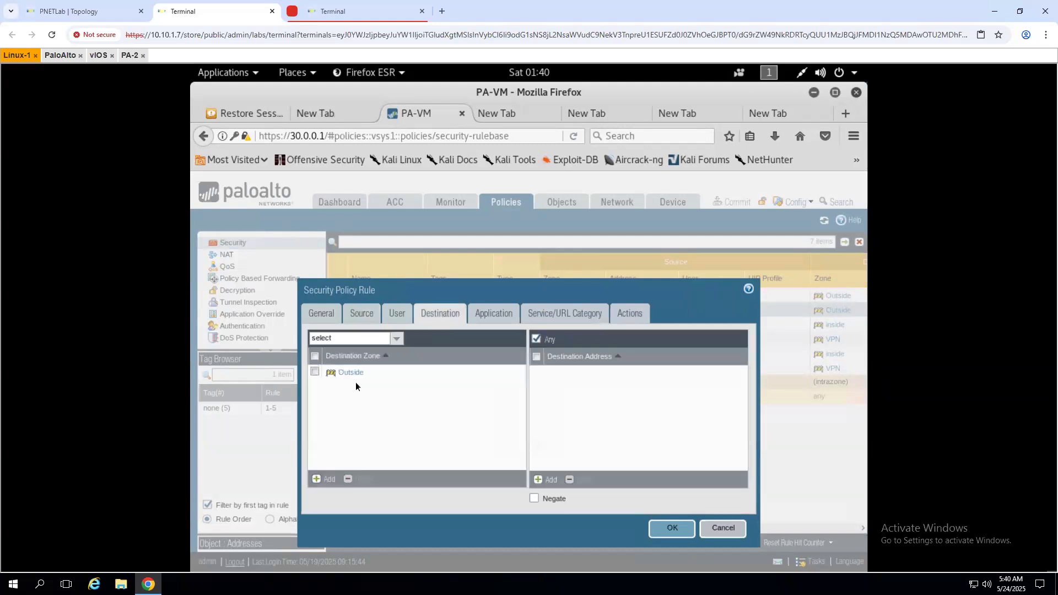
left_click(671, 530)
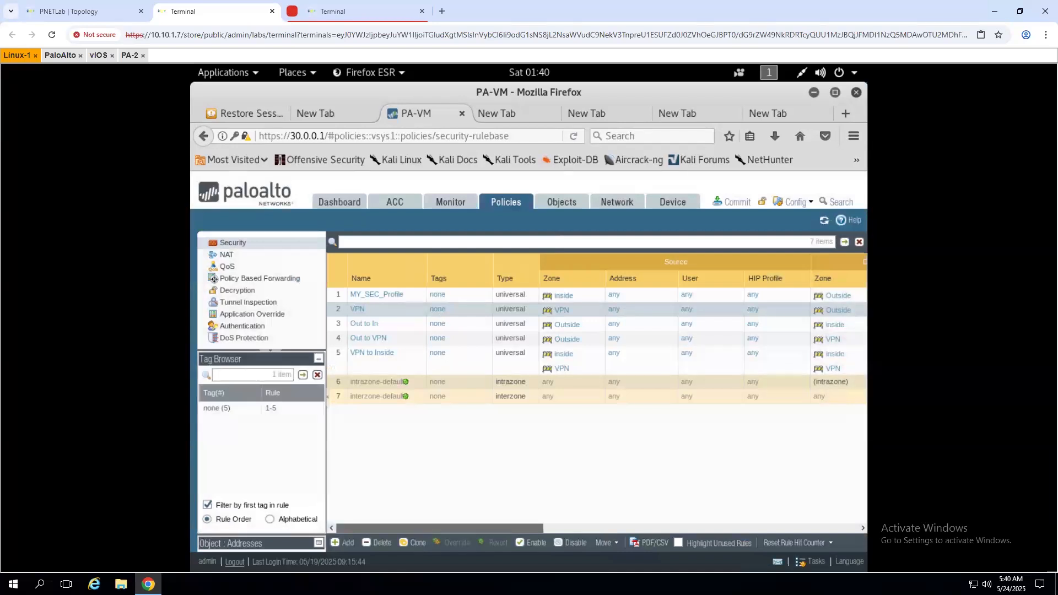
mouse_move(503, 441)
left_mouse_down()
mouse_move(505, 453)
mouse_move(569, 440)
mouse_move(533, 471)
left_mouse_up()
mouse_move(524, 425)
left_mouse_down()
mouse_move(607, 453)
mouse_move(529, 474)
left_mouse_up()
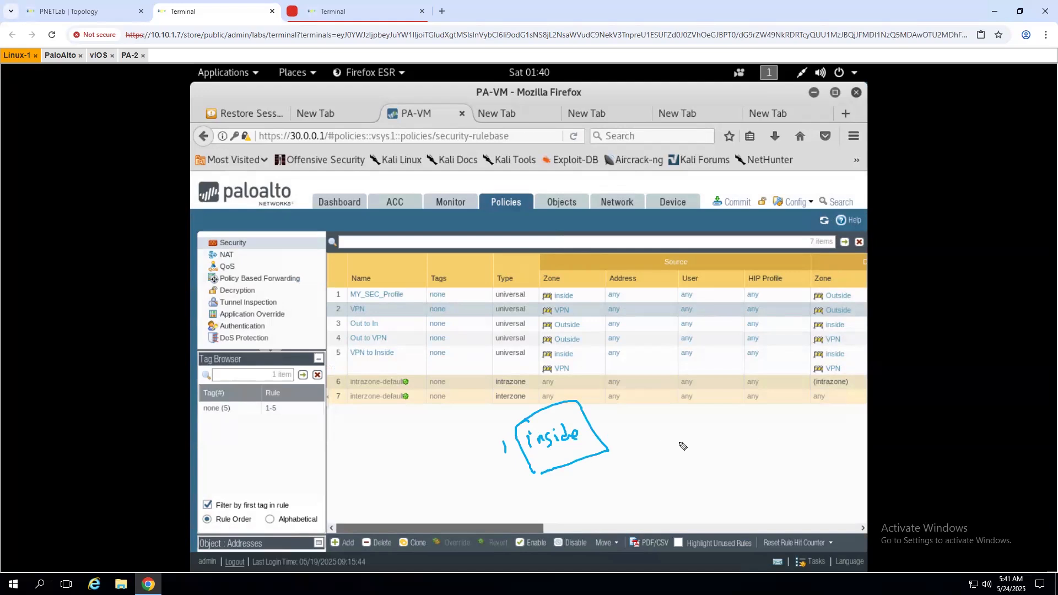
mouse_move(719, 420)
left_mouse_down()
mouse_move(725, 455)
mouse_move(787, 441)
left_mouse_up()
left_click_drag(724, 456, 787, 441)
mouse_move(726, 430)
left_mouse_down()
mouse_move(734, 442)
mouse_move(760, 422)
left_mouse_up()
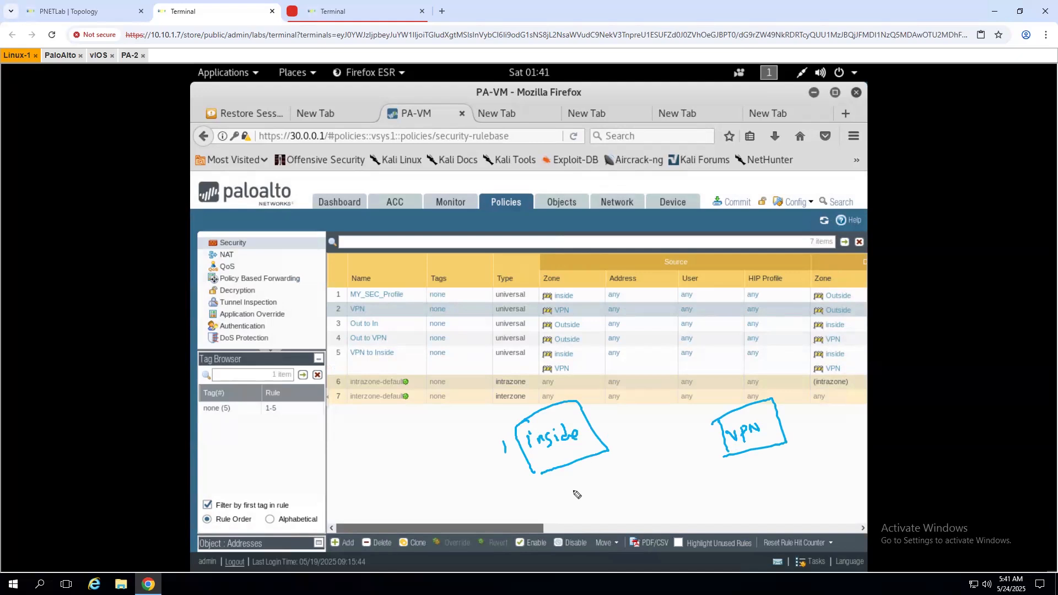
mouse_move(460, 433)
left_mouse_down()
mouse_move(448, 456)
mouse_move(472, 447)
left_mouse_up()
mouse_move(819, 414)
left_mouse_down()
mouse_move(825, 424)
mouse_move(820, 414)
left_mouse_up()
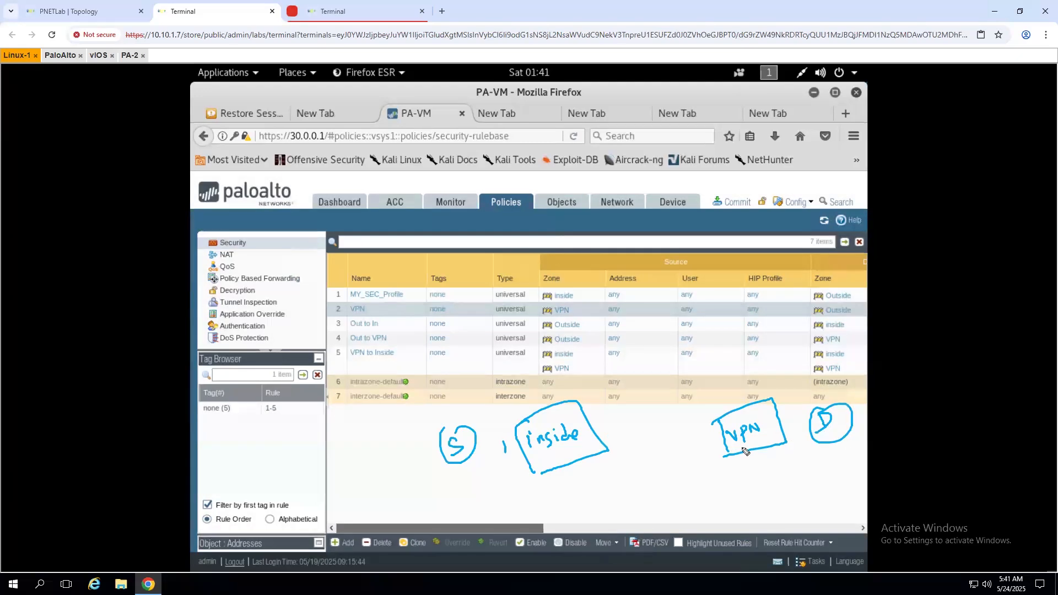
mouse_move(564, 486)
left_mouse_down()
mouse_move(583, 491)
mouse_move(596, 479)
mouse_move(584, 506)
mouse_move(552, 481)
left_mouse_up()
mouse_move(742, 464)
left_mouse_down()
mouse_move(772, 479)
mouse_move(790, 464)
mouse_move(741, 502)
mouse_move(735, 462)
left_mouse_up()
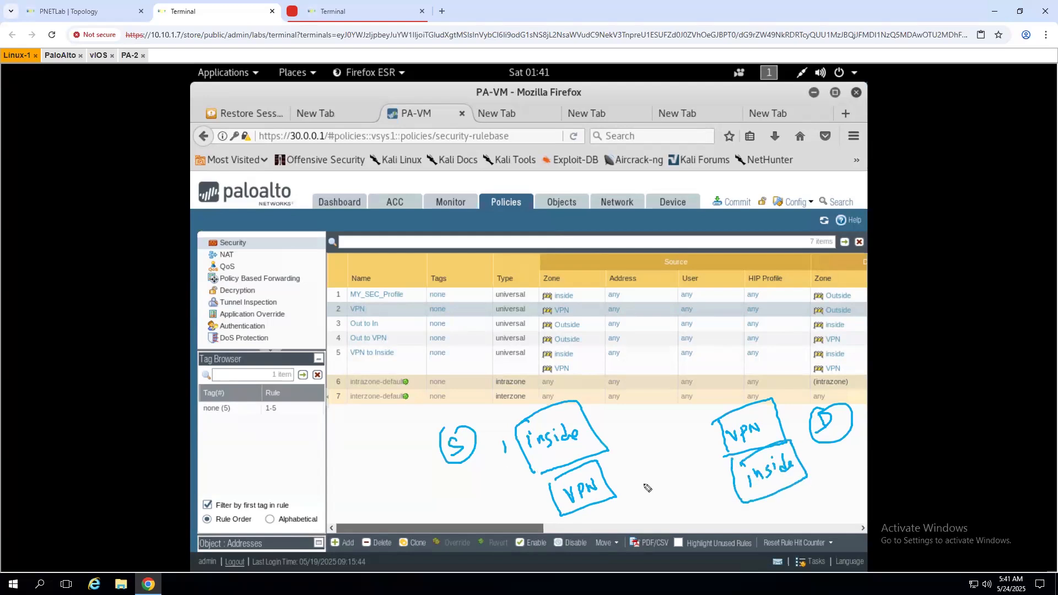
left_click_drag(590, 431, 598, 431)
left_click_drag(607, 486, 721, 436)
key("ctrl+z")
mouse_move(601, 485)
left_mouse_down()
mouse_move(627, 477)
mouse_move(590, 433)
left_mouse_up()
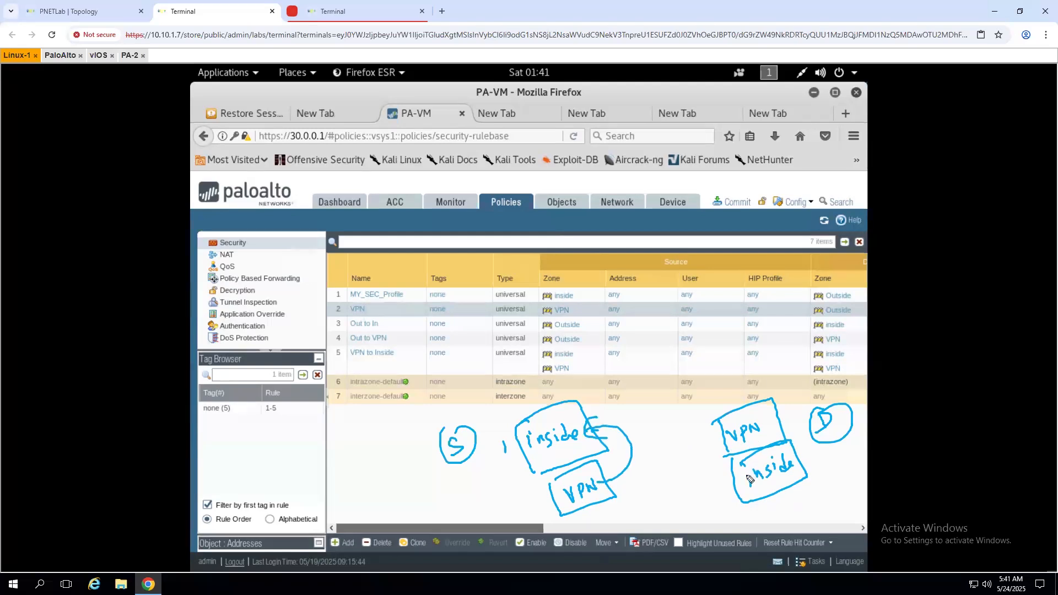
mouse_move(740, 480)
left_mouse_down()
mouse_move(716, 444)
mouse_move(703, 462)
left_mouse_up()
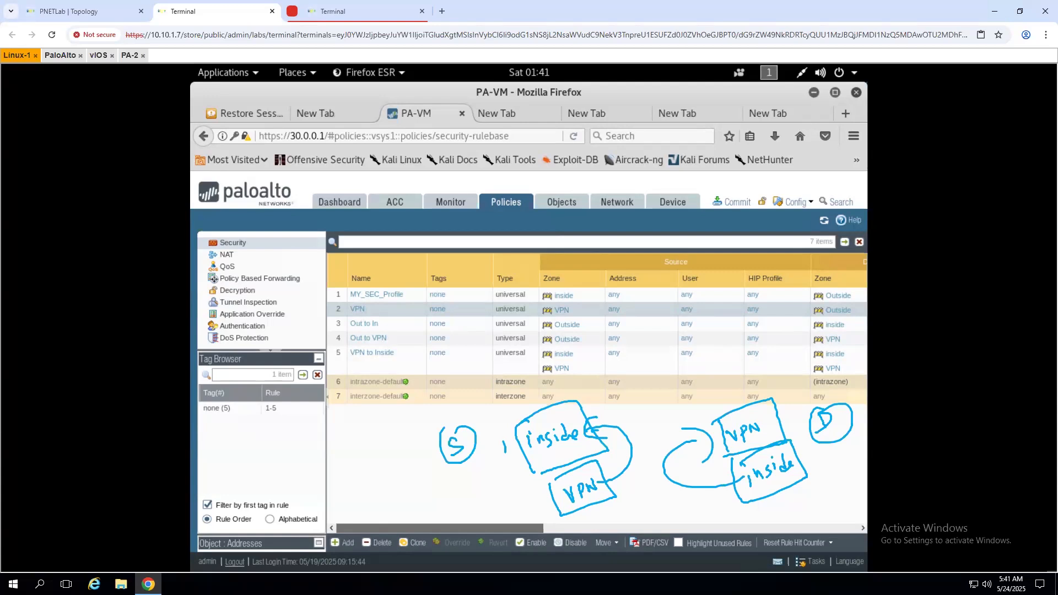
left_click(274, 345)
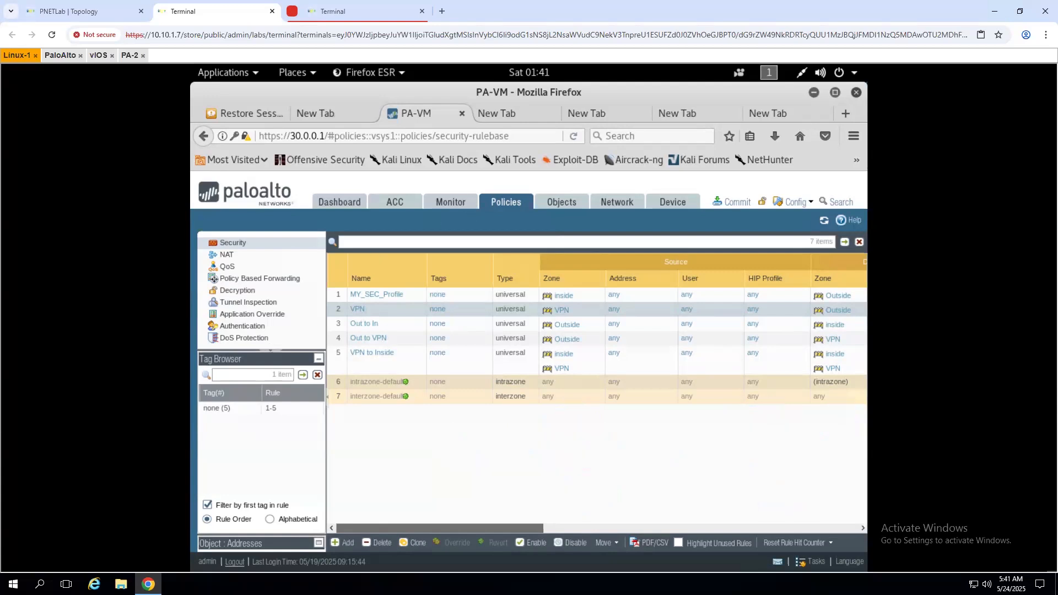
- View Monitor > Traffic logs and the MYIPSEC tunnel status, then return to the topology
left_click(456, 202)
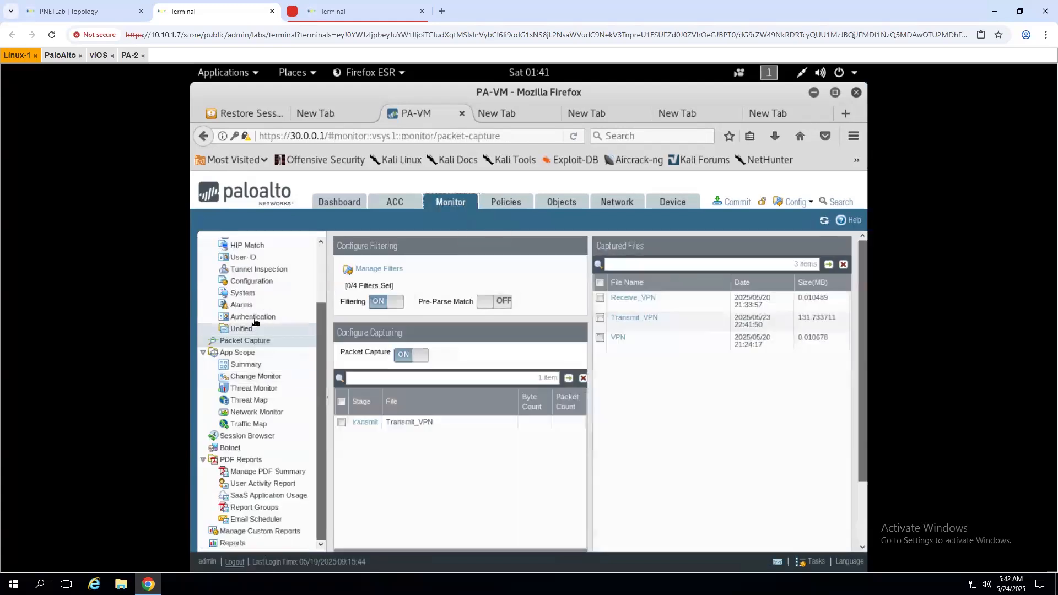
scroll(242, 341, "up", 3)
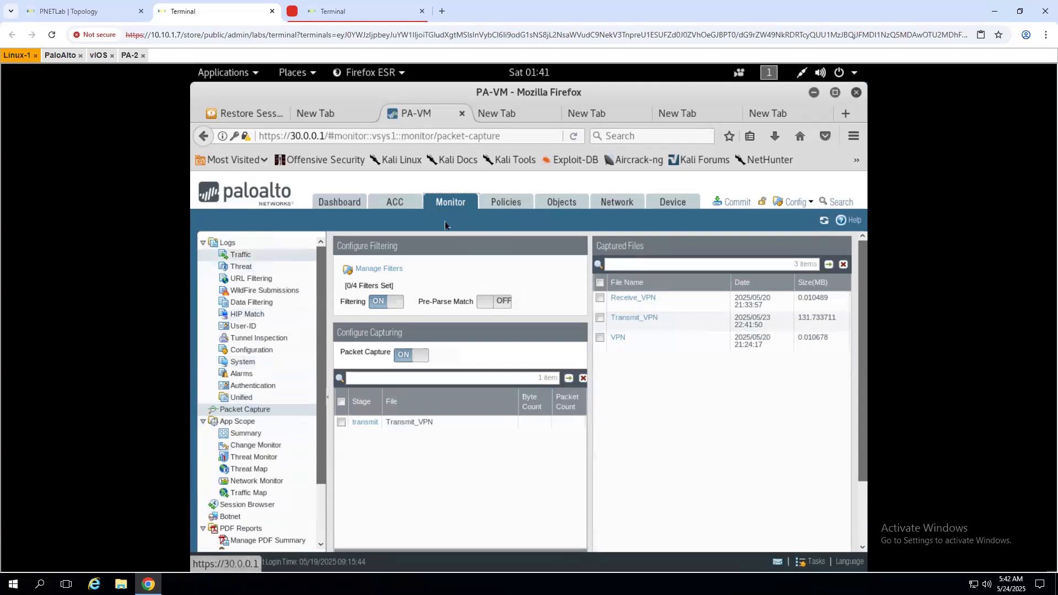
left_click(256, 255)
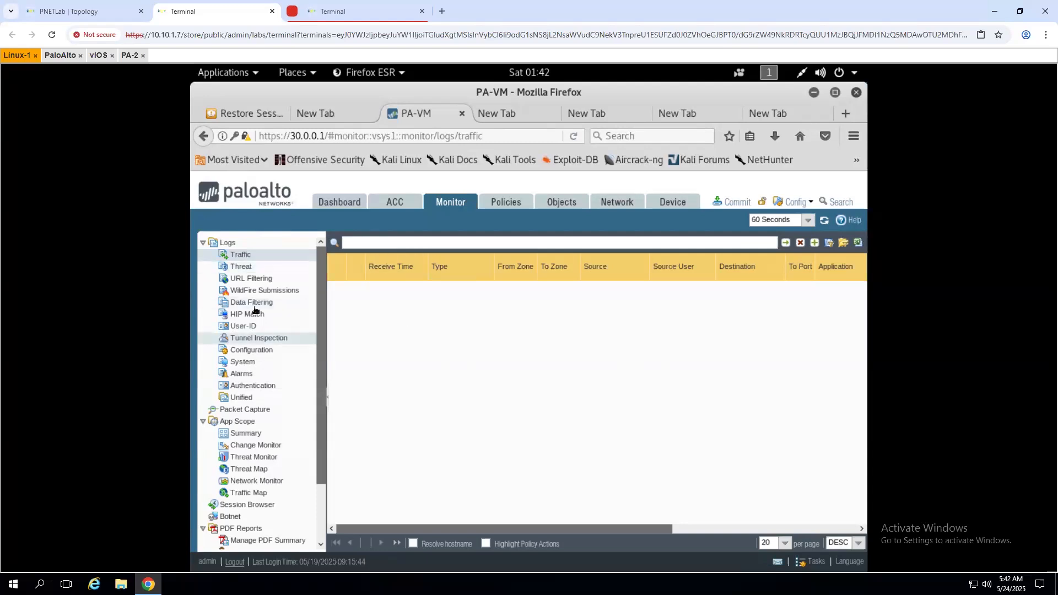
left_click(633, 205)
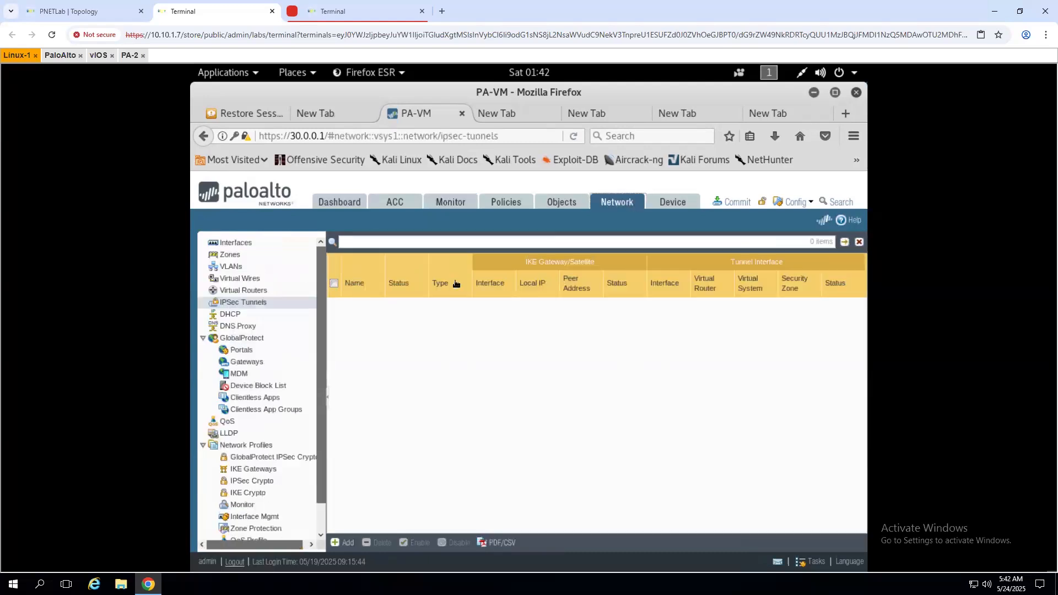
left_click(252, 302)
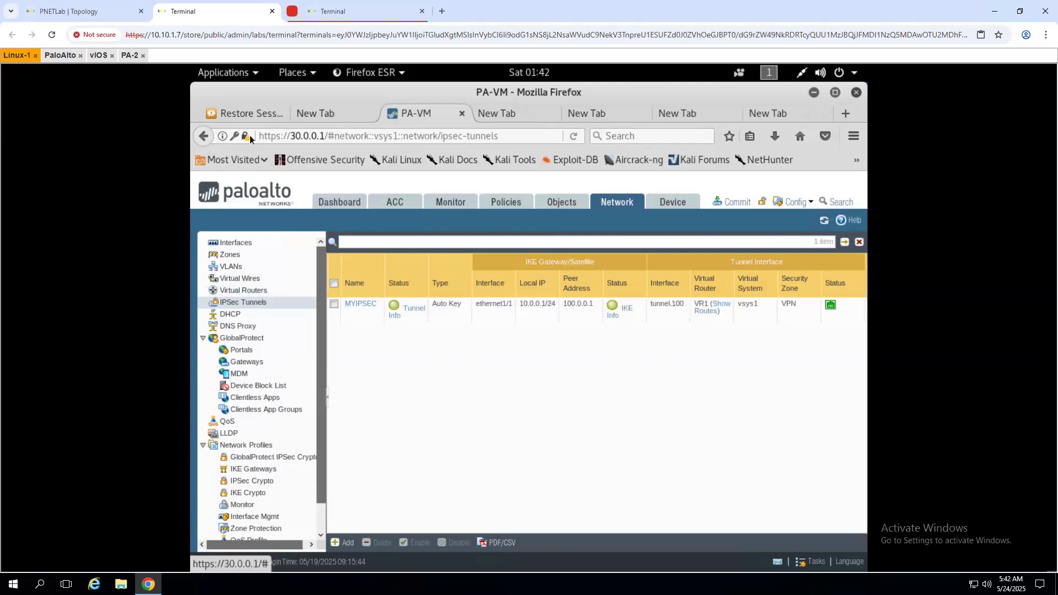
left_click(109, 13)
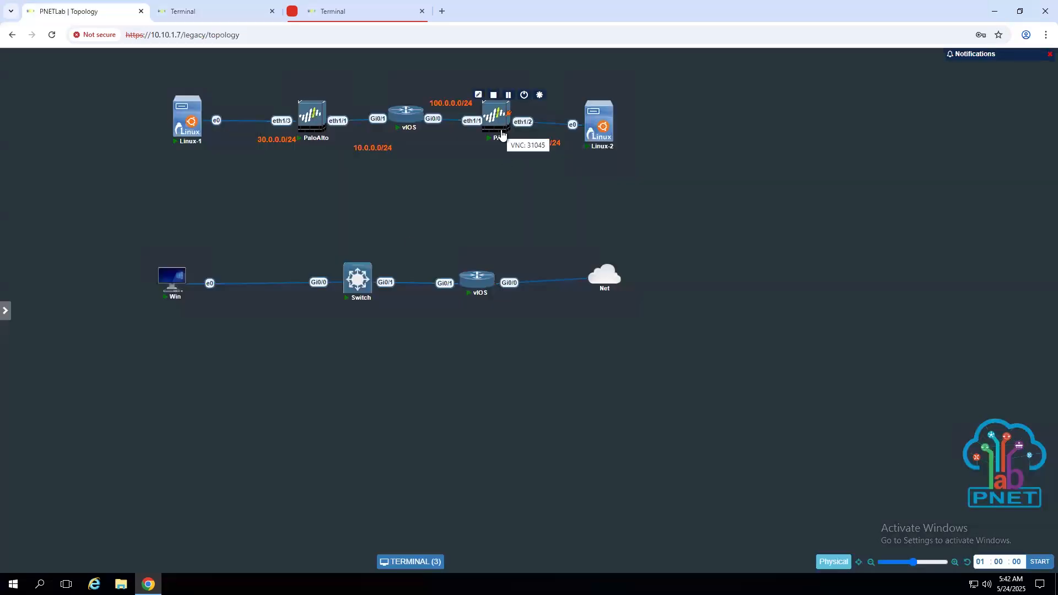
- Unlock the Linux-2 console with the root password, stop the ping to 30.0.0.1, and bring up Firefox
left_click(200, 15)
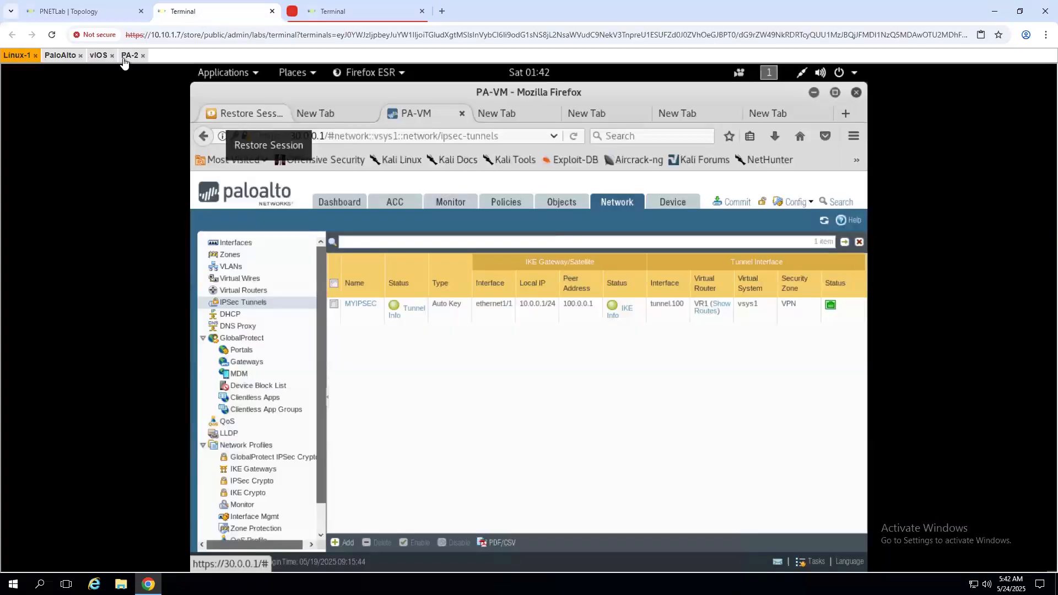
left_click(88, 14)
left_click(592, 138)
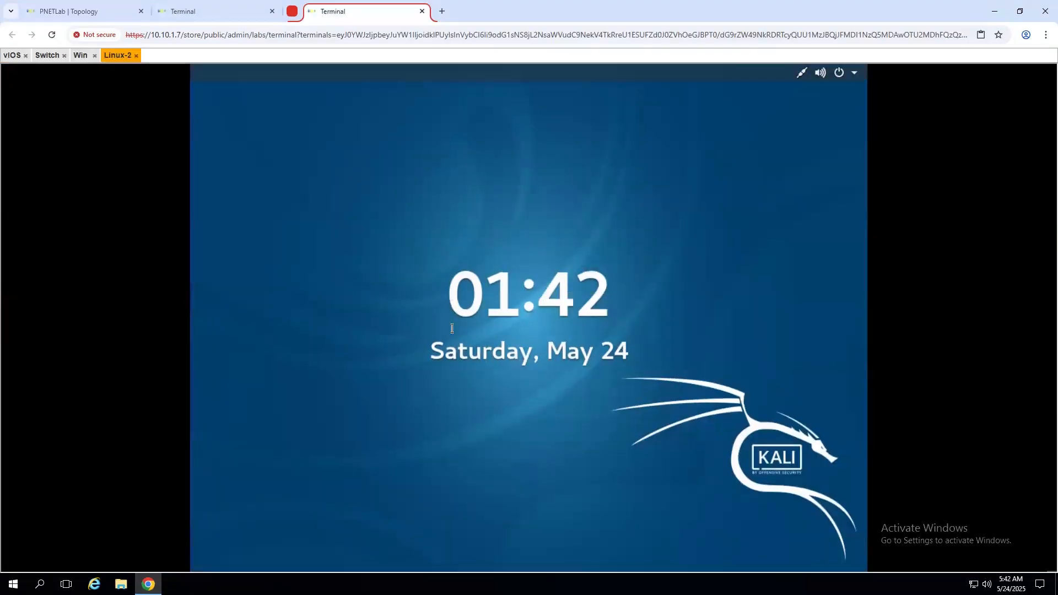
left_click(451, 328)
type("toor")
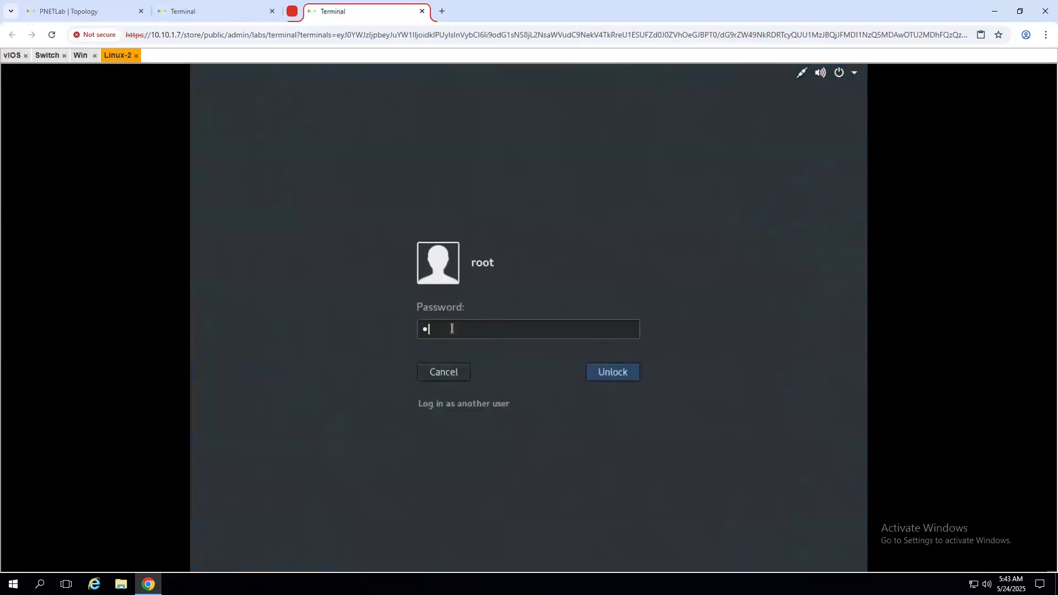
key("Return")
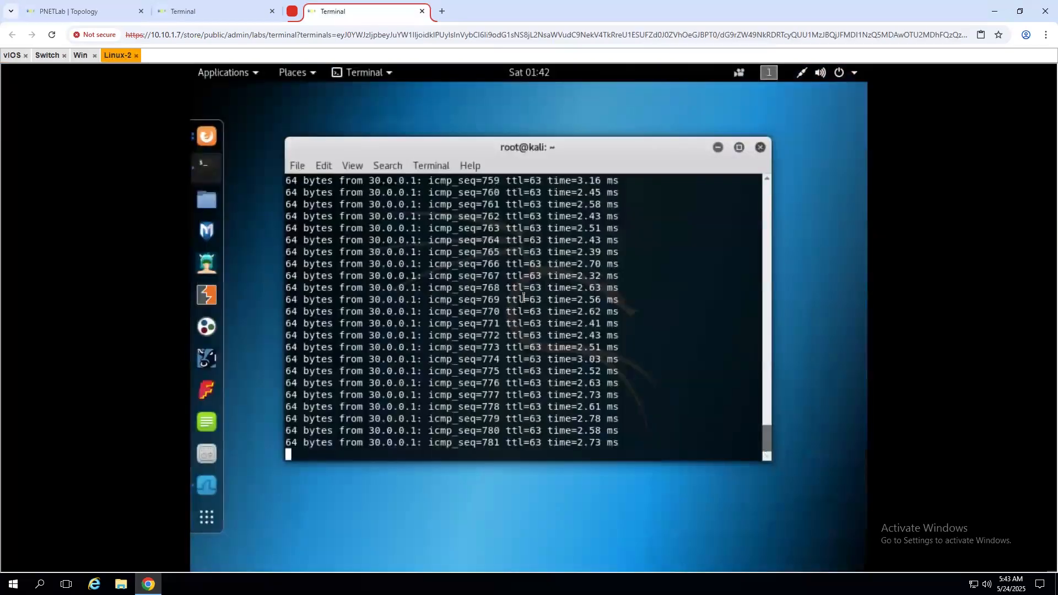
key("ctrl+c")
key("ctrl+c")
key("ctrl+c")
key("ctrl+c")
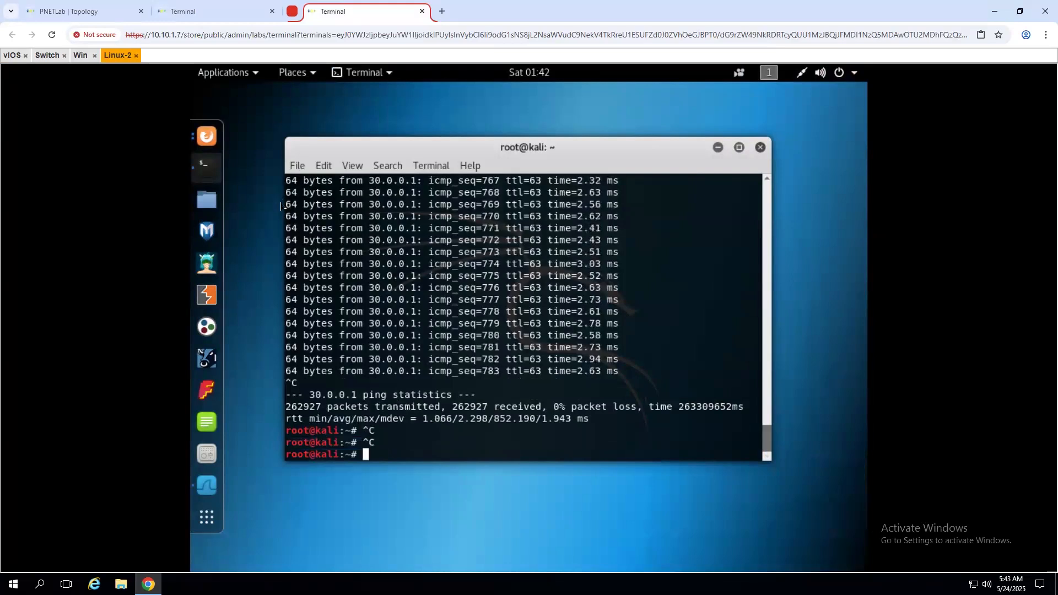
left_click(209, 145)
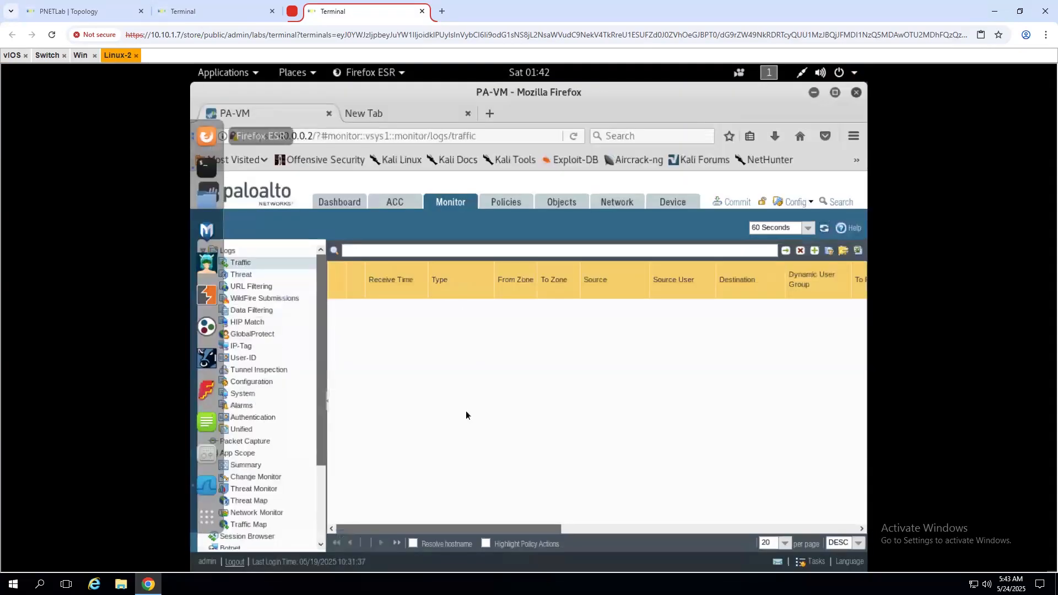
- Show the 40.0.0.2 firewall's Policies rulebase and scroll right to check each rule's Hit Count
left_click(512, 205)
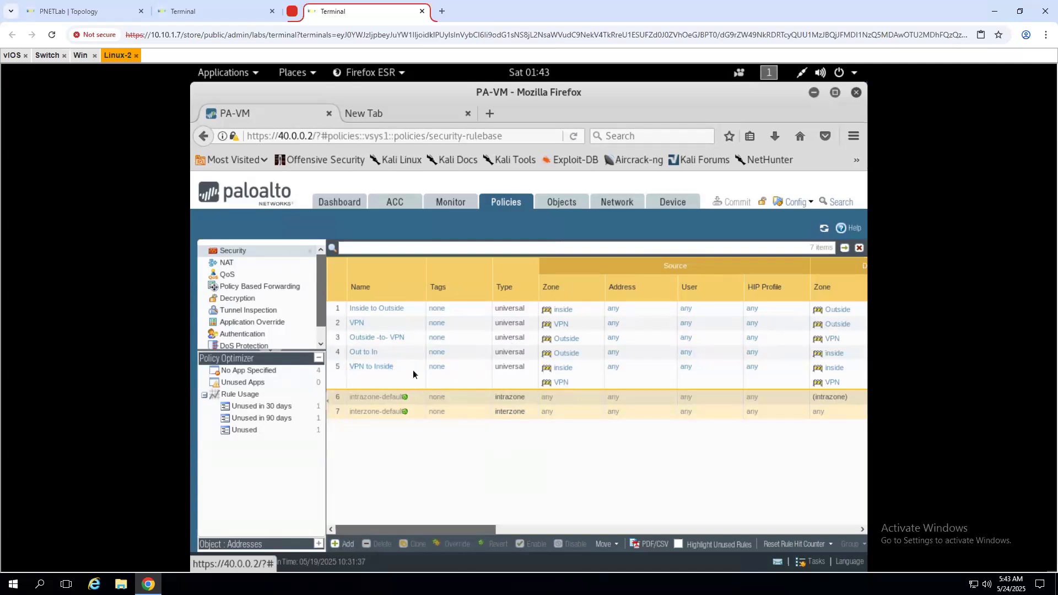
left_click_drag(381, 530, 632, 514)
left_click_drag(464, 535, 633, 528)
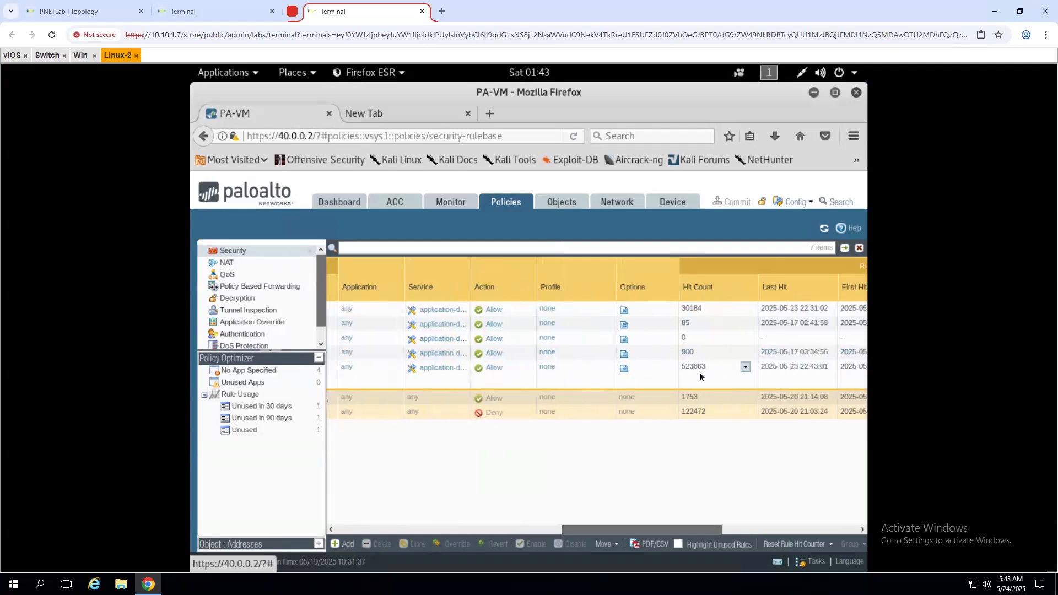
left_click_drag(616, 530, 336, 547)
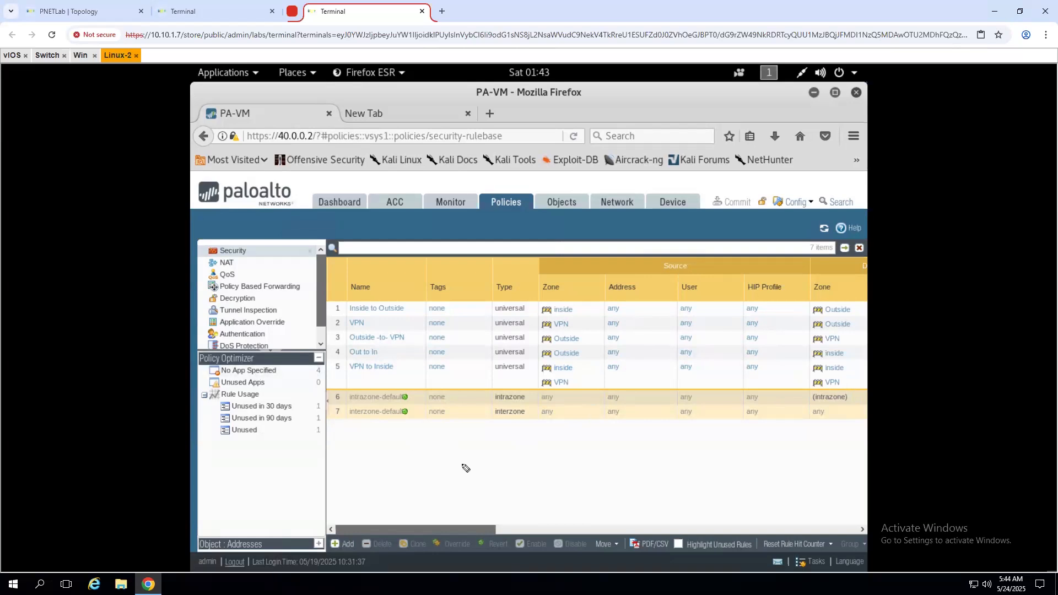
left_click_drag(456, 448, 457, 456)
left_click_drag(456, 441, 526, 444)
left_click_drag(481, 481, 514, 475)
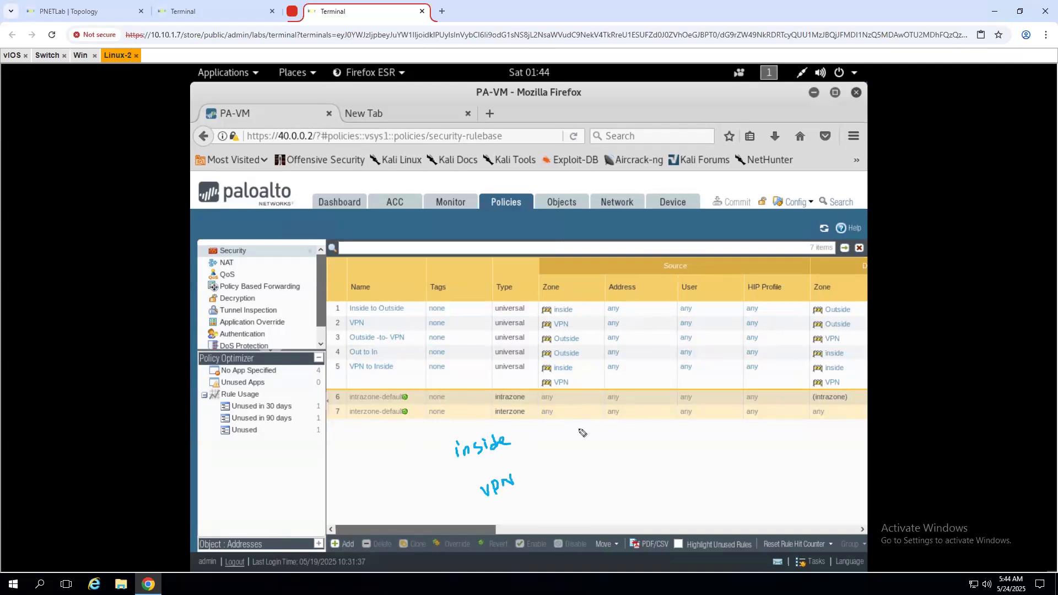
mouse_move(576, 429)
left_mouse_down()
mouse_move(606, 427)
mouse_move(592, 469)
mouse_move(604, 462)
left_mouse_up()
mouse_move(611, 455)
left_mouse_down()
mouse_move(607, 464)
mouse_move(631, 441)
mouse_move(637, 447)
left_mouse_up()
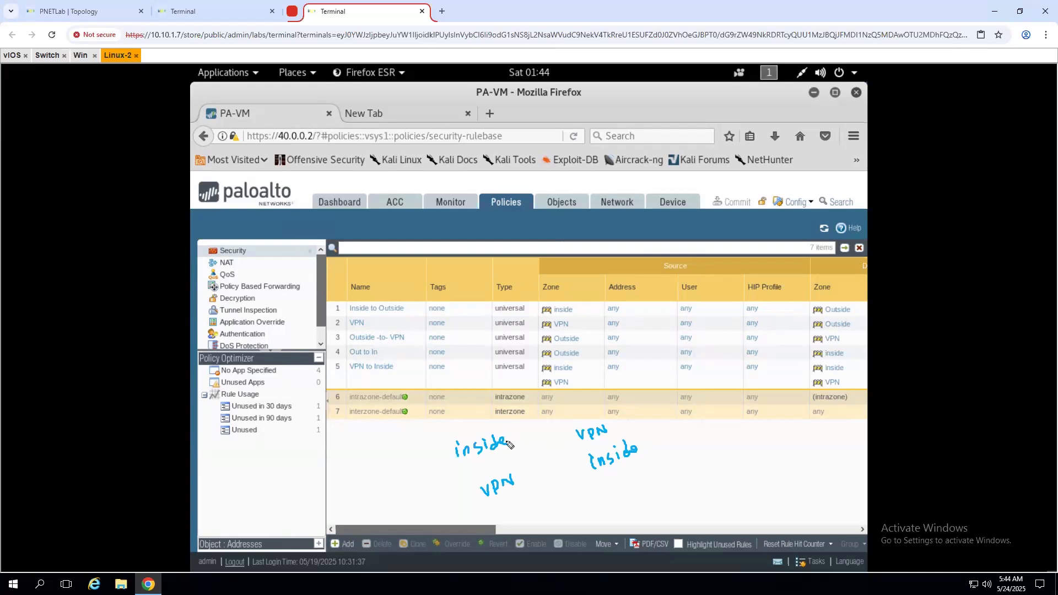
left_click_drag(506, 440, 575, 431)
mouse_move(569, 424)
left_mouse_down()
mouse_move(569, 463)
mouse_move(520, 478)
mouse_move(540, 478)
left_mouse_up()
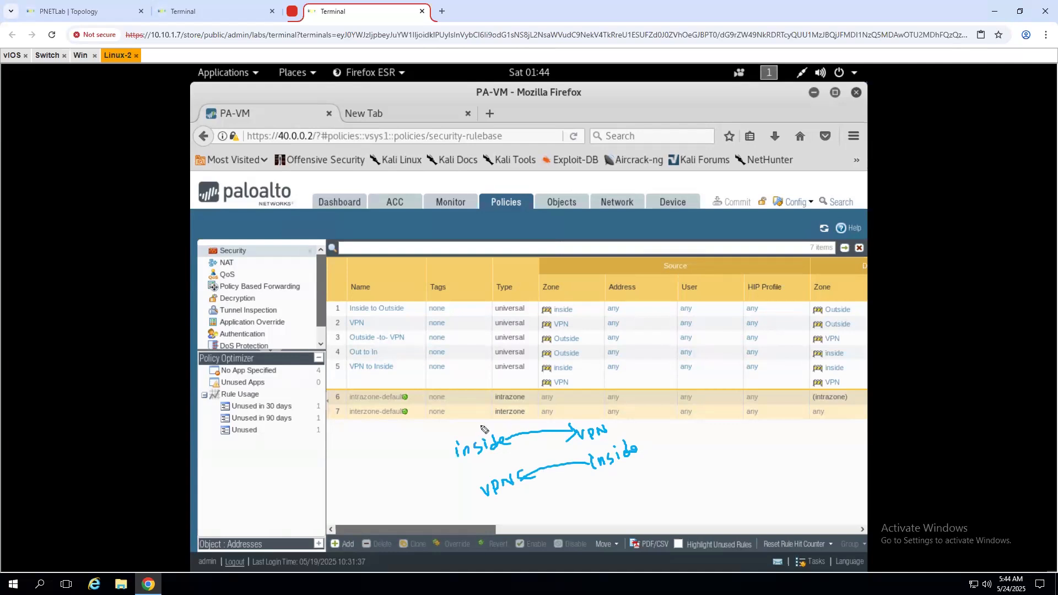
key("Escape")
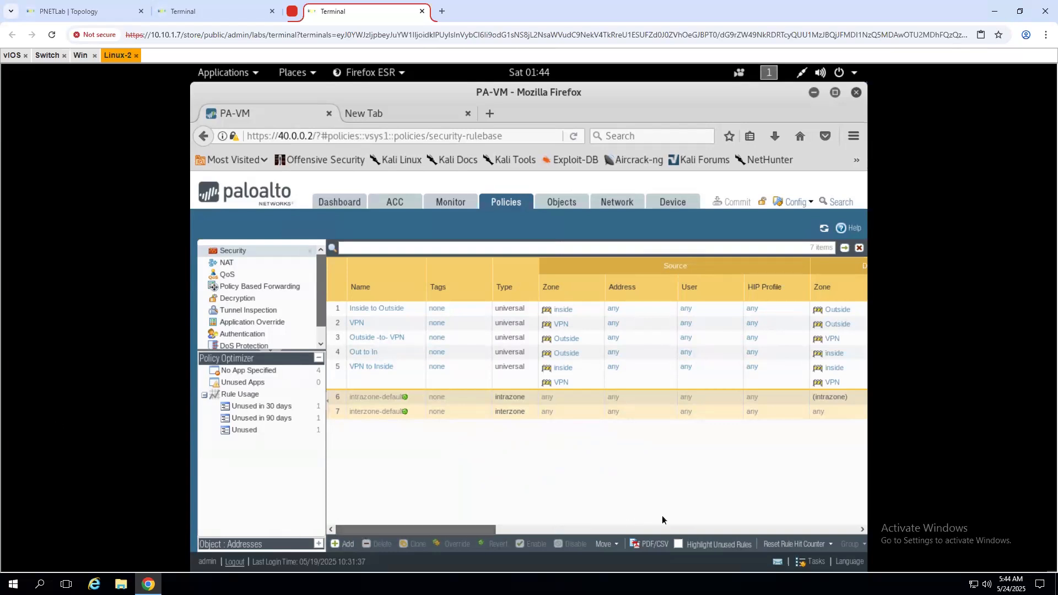
left_click_drag(454, 527, 414, 527)
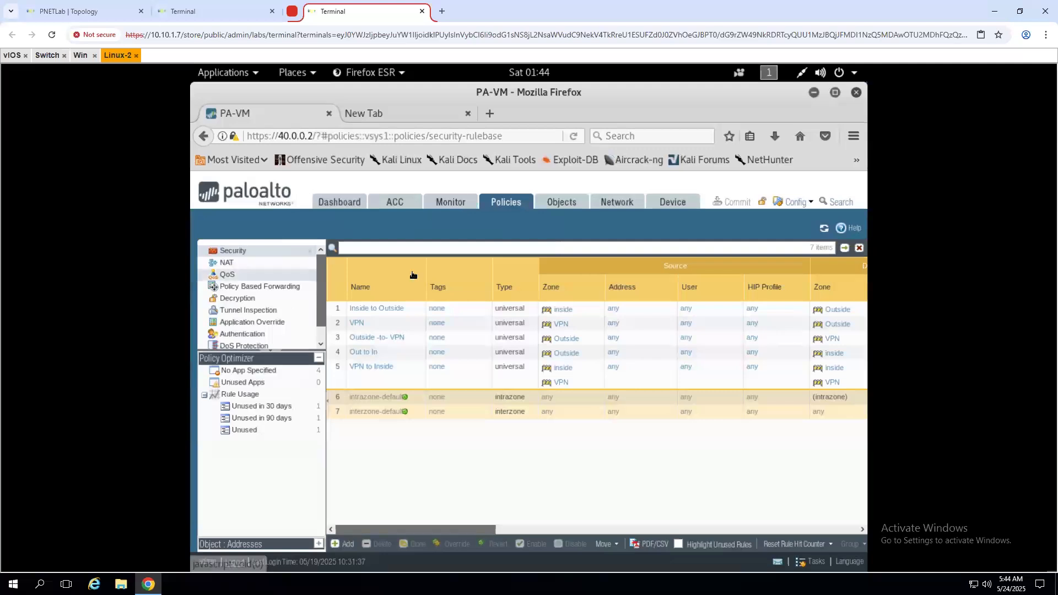
- Check the ACC tunnel activity and the downloads list, then return to the PNETLab Topology tab
left_click(393, 210)
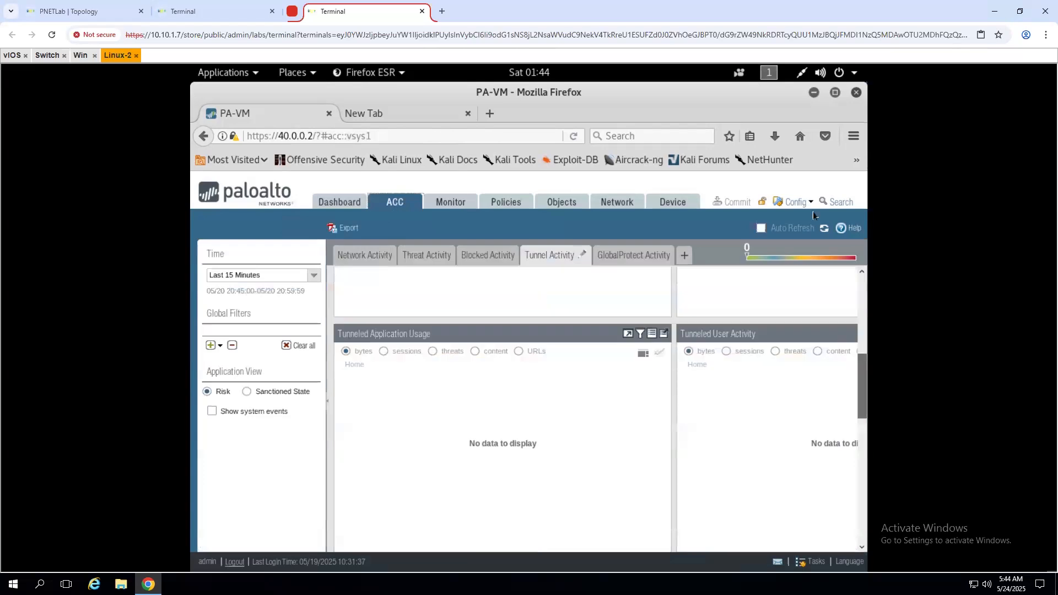
left_click(780, 137)
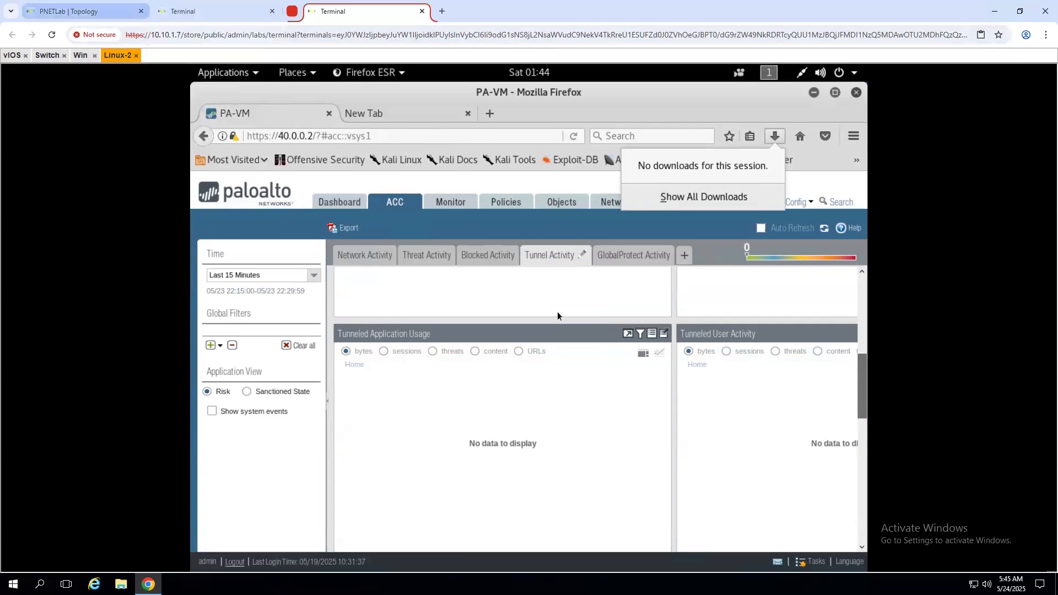
left_click(56, 12)
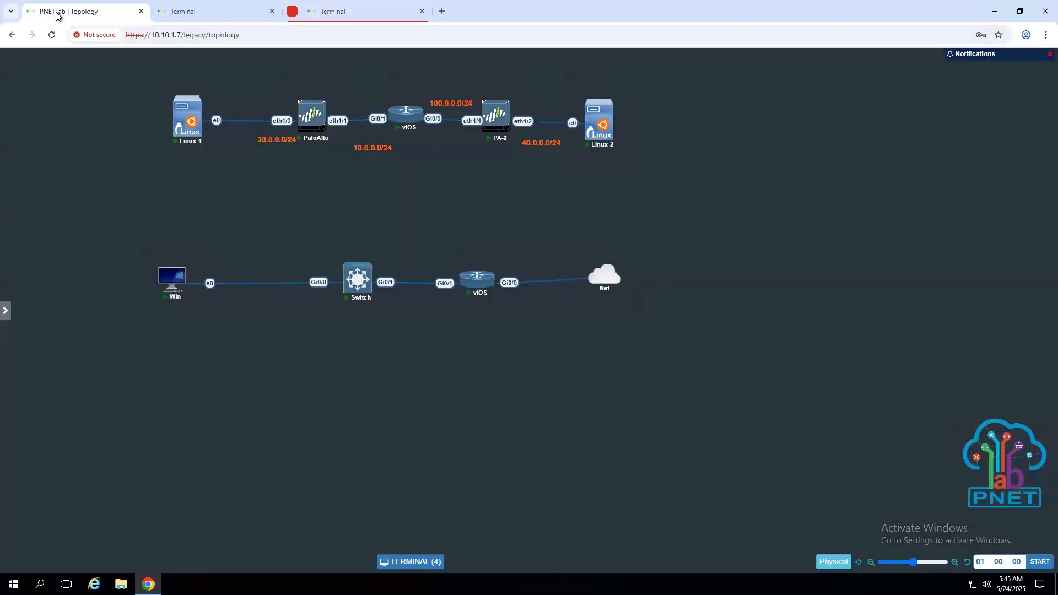
- Move the Linux-2 node left and repeatedly retry connecting to the Linux-1 console
left_click_drag(677, 135, 614, 158)
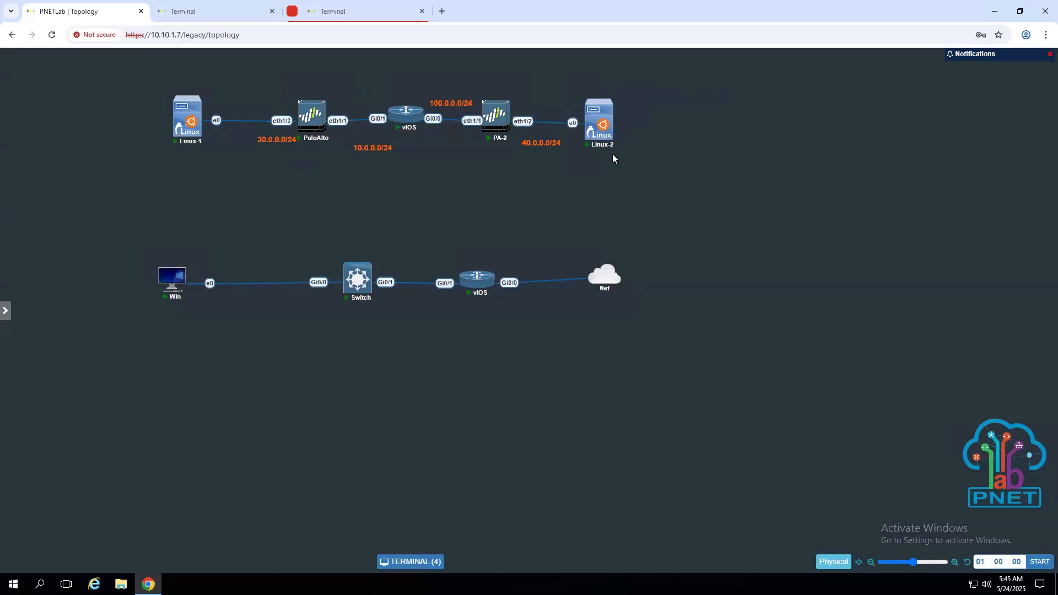
left_click(187, 119)
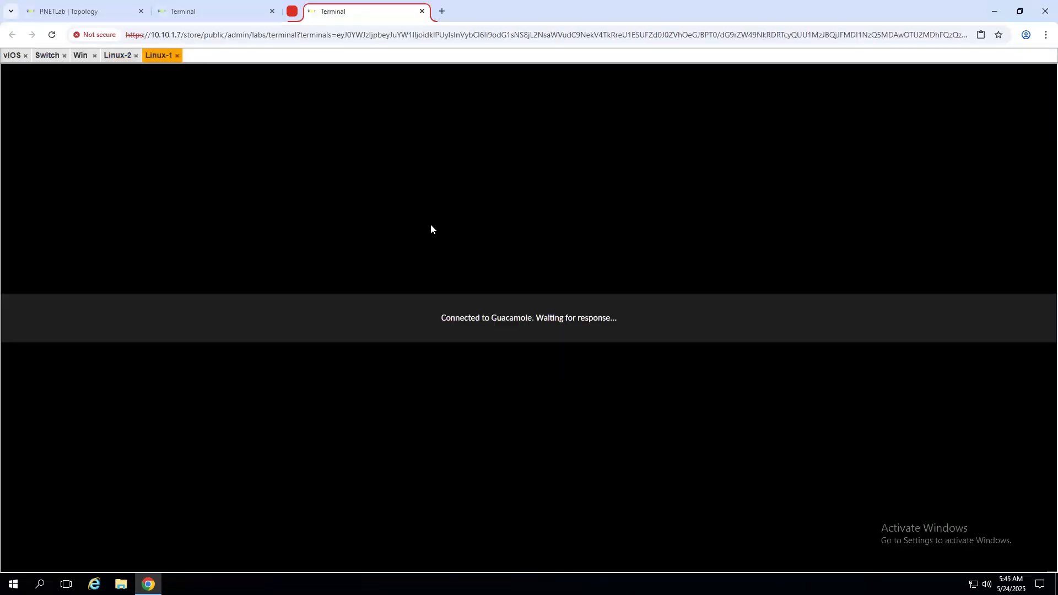
left_click(527, 332)
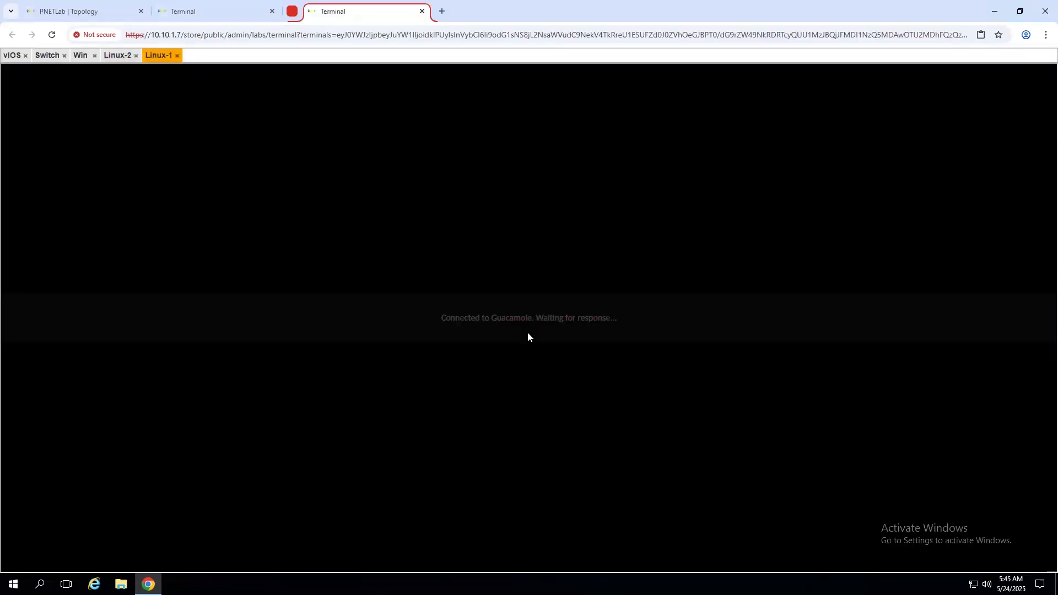
left_click(528, 333)
left_click(527, 333)
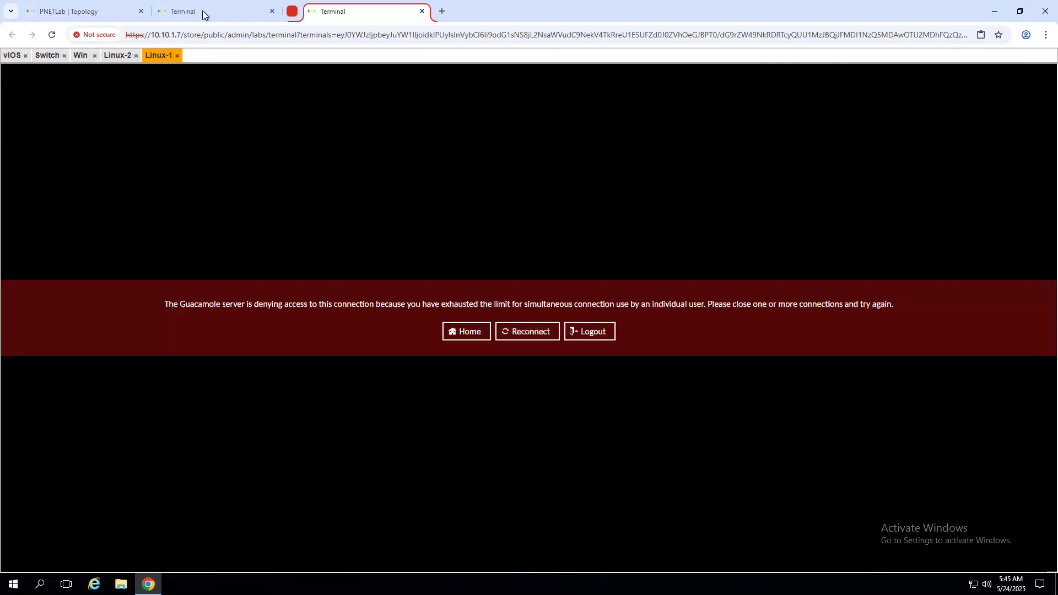
left_click(203, 12)
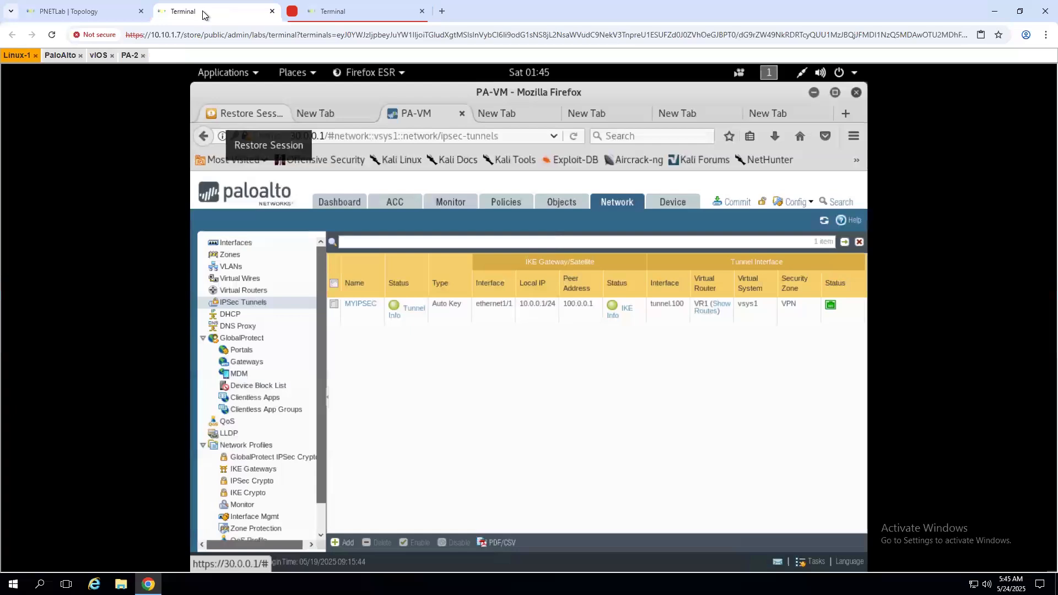
left_click(51, 18)
left_click(187, 132)
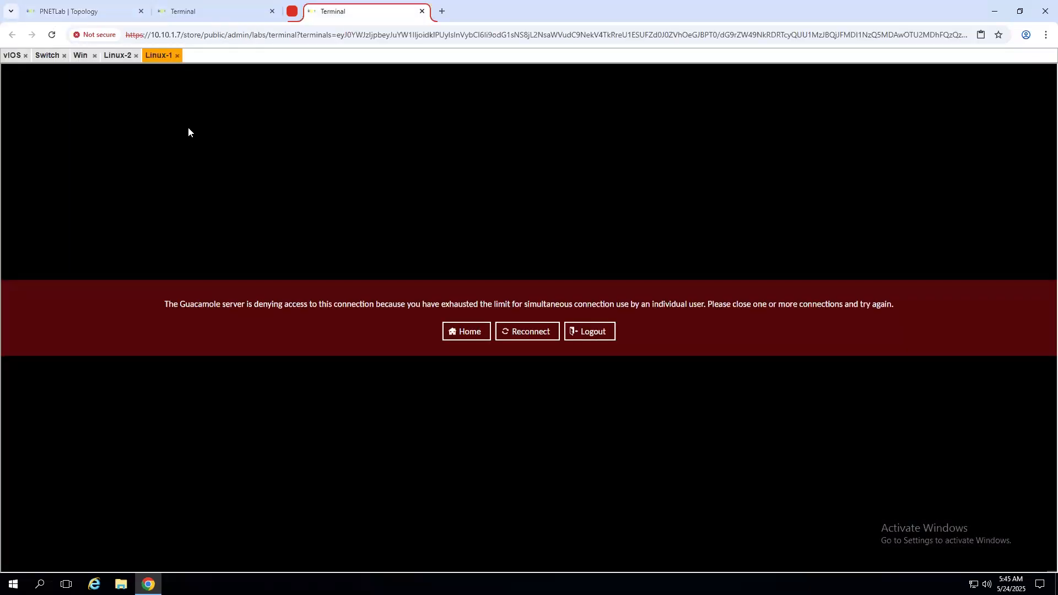
left_click(524, 332)
- Log out of and back into the console service, then close the Linux-1 console session
left_click(594, 336)
left_click(543, 328)
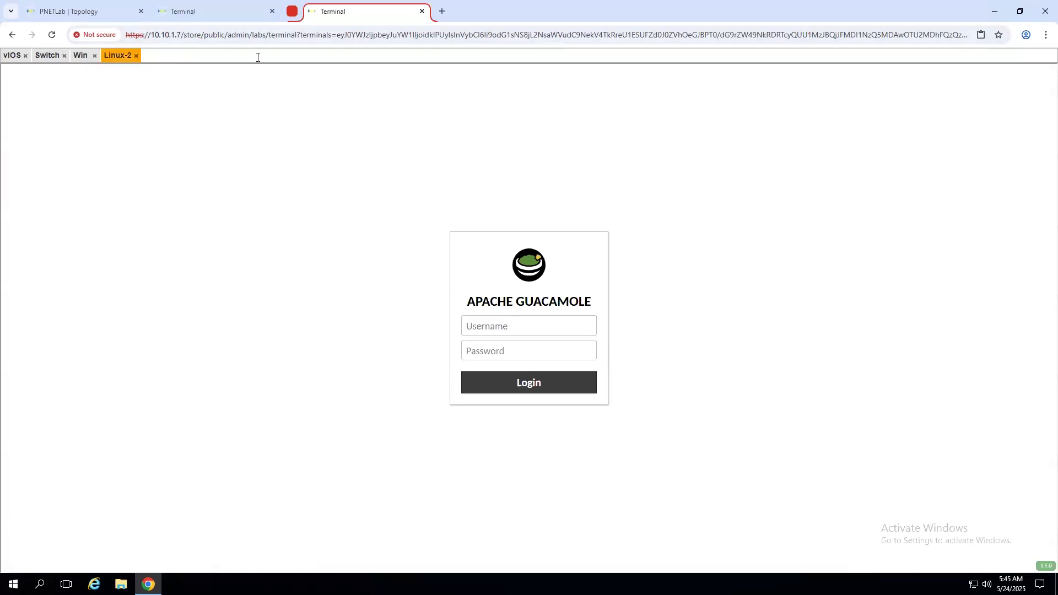
left_click(183, 11)
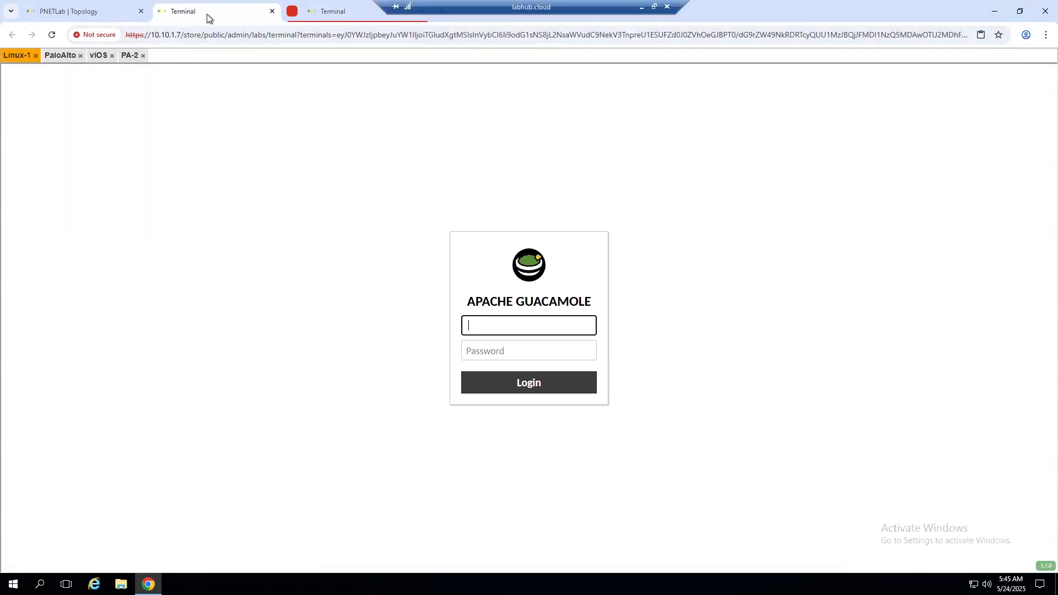
left_click(64, 11)
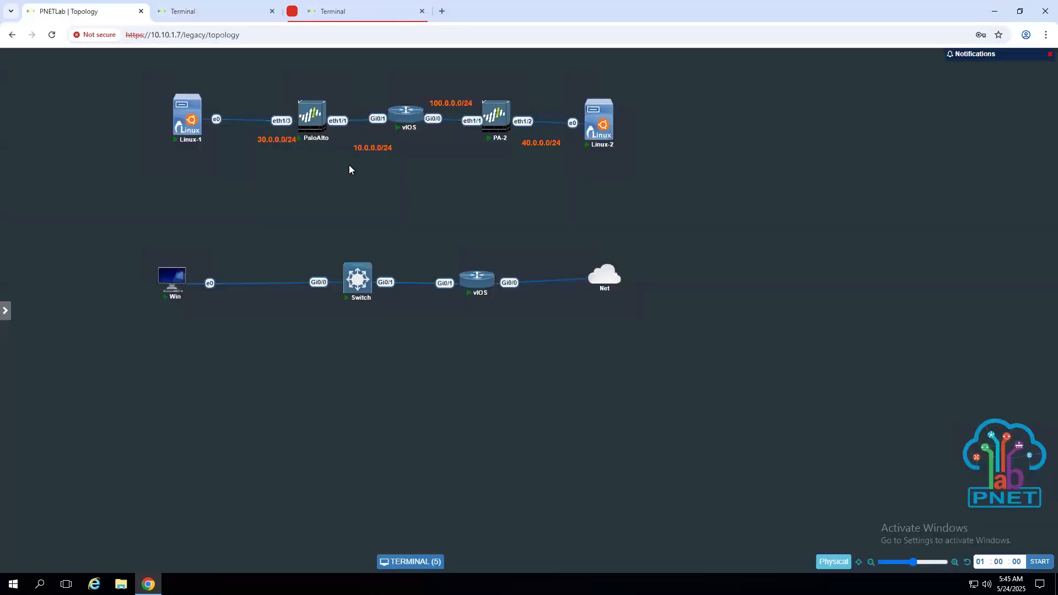
left_click(182, 121)
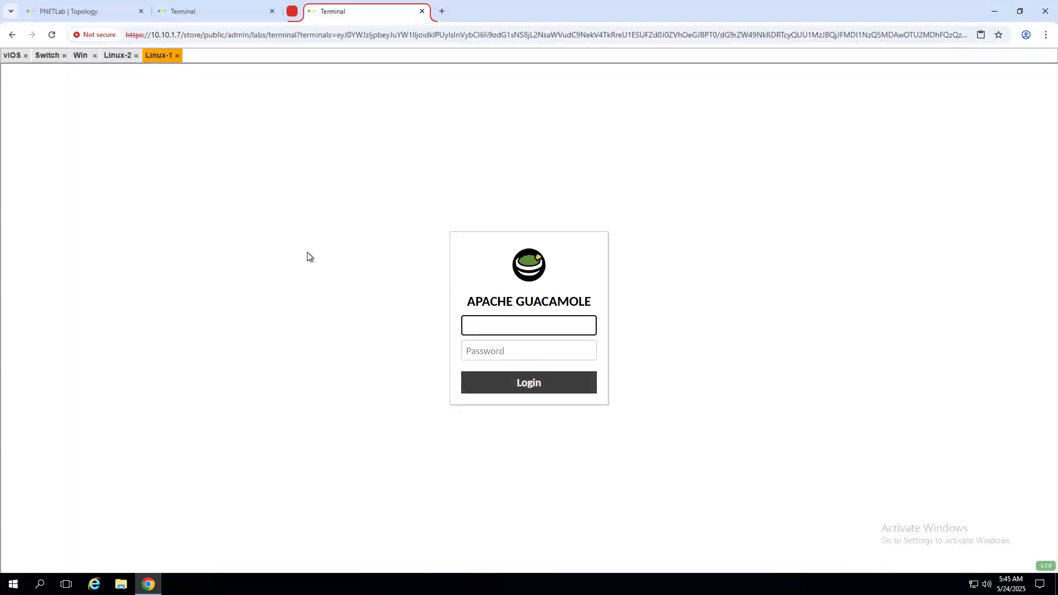
left_click(175, 61)
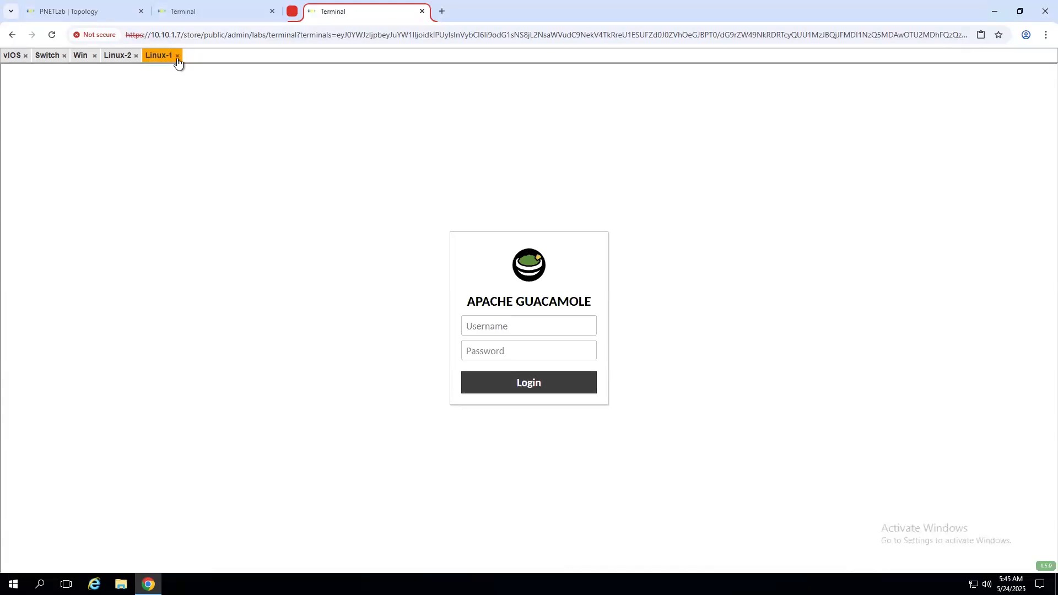
left_click(176, 57)
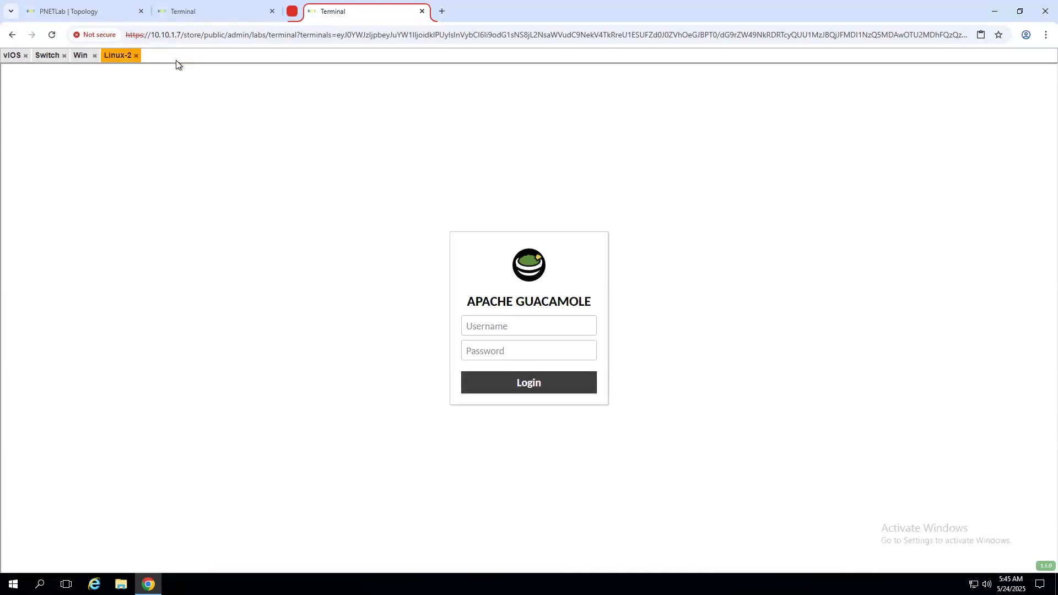
- Close both Terminal console tabs, confirming with Delete group
left_click(48, 14)
left_click(215, 16)
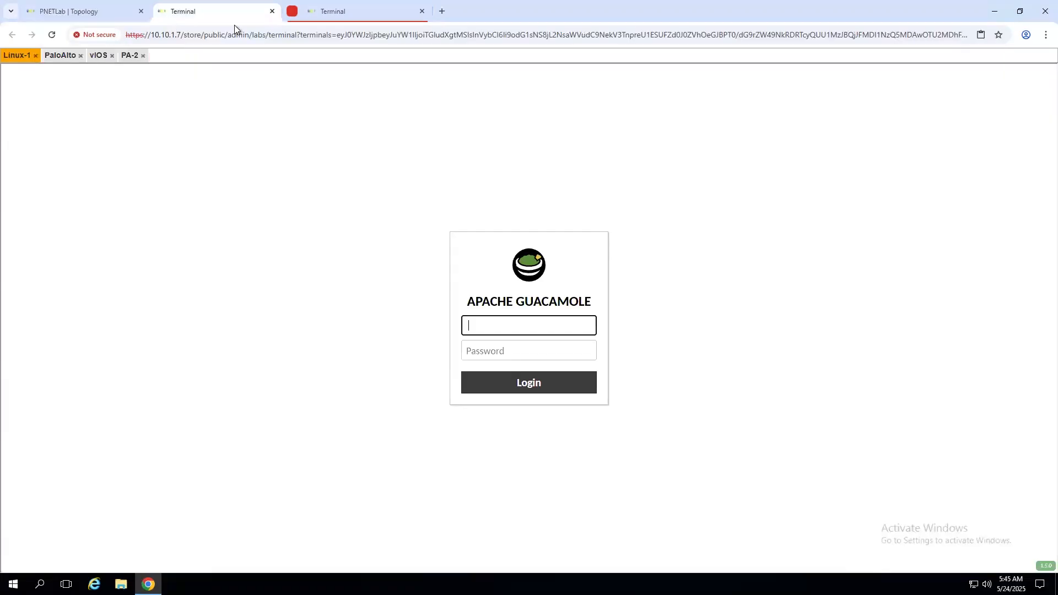
left_click(270, 12)
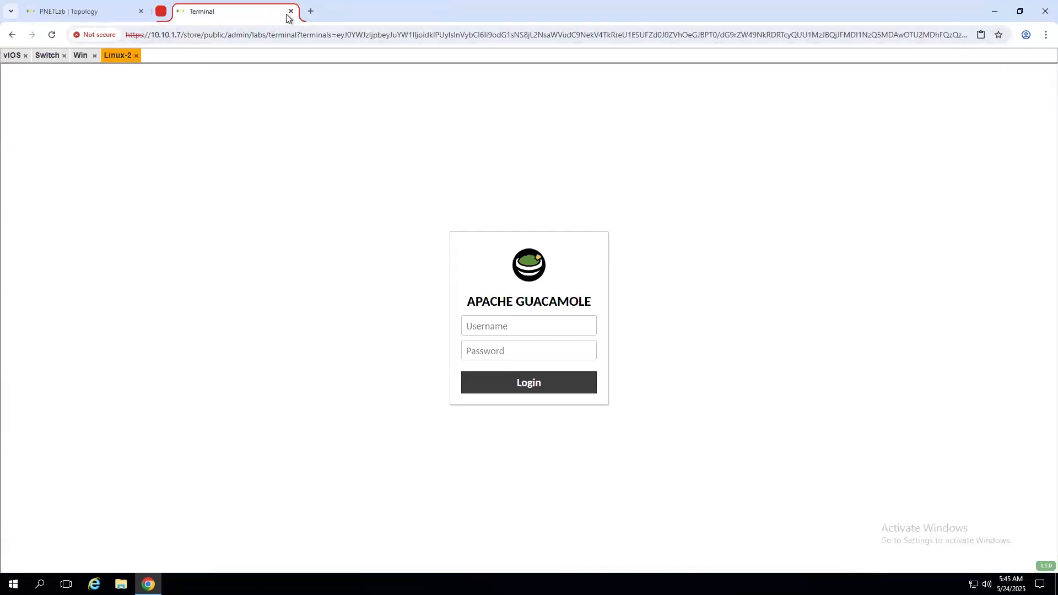
left_click(290, 11)
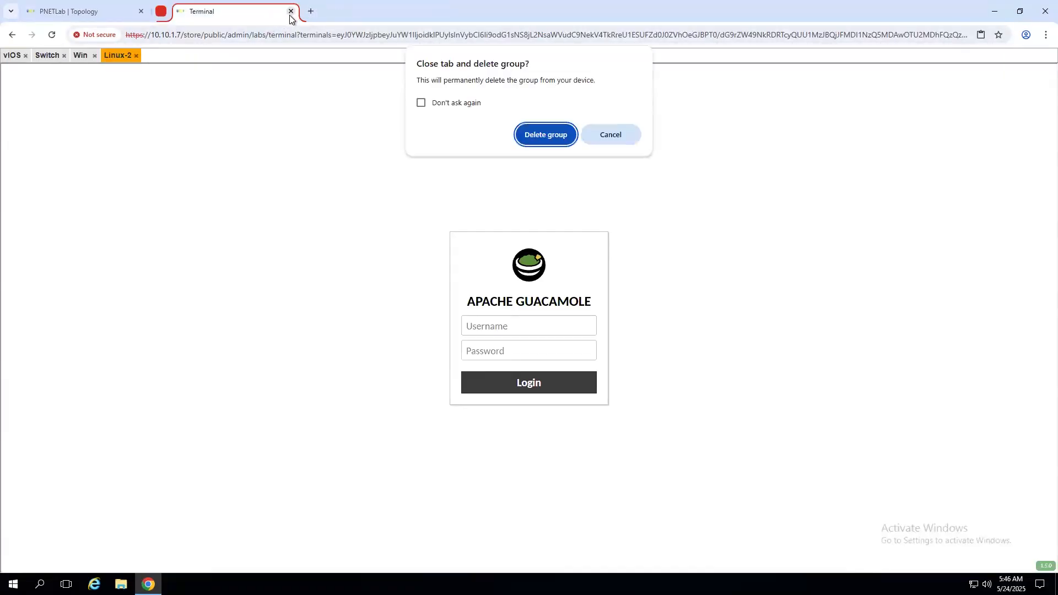
left_click(545, 135)
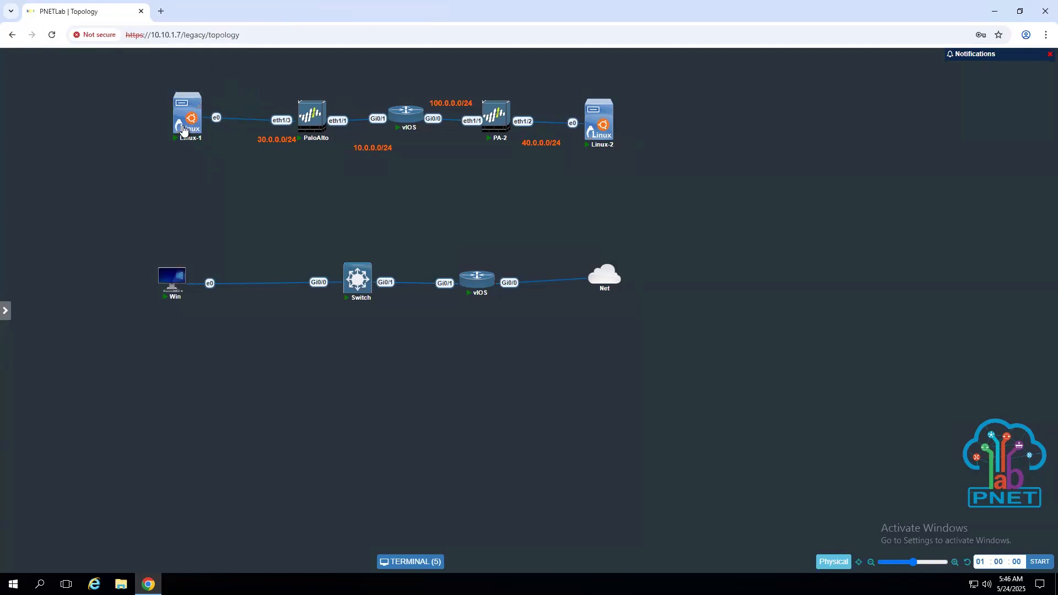
- Replace the stale Linux-1 session with a fresh console and pop it into its own browser tab
left_click(408, 562)
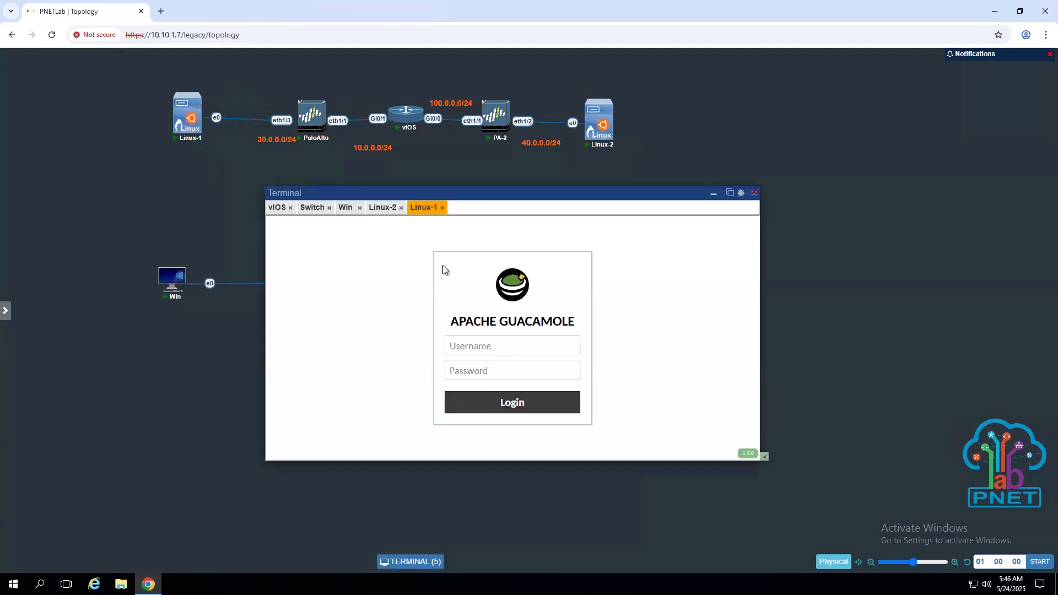
left_click(440, 209)
left_click(191, 127)
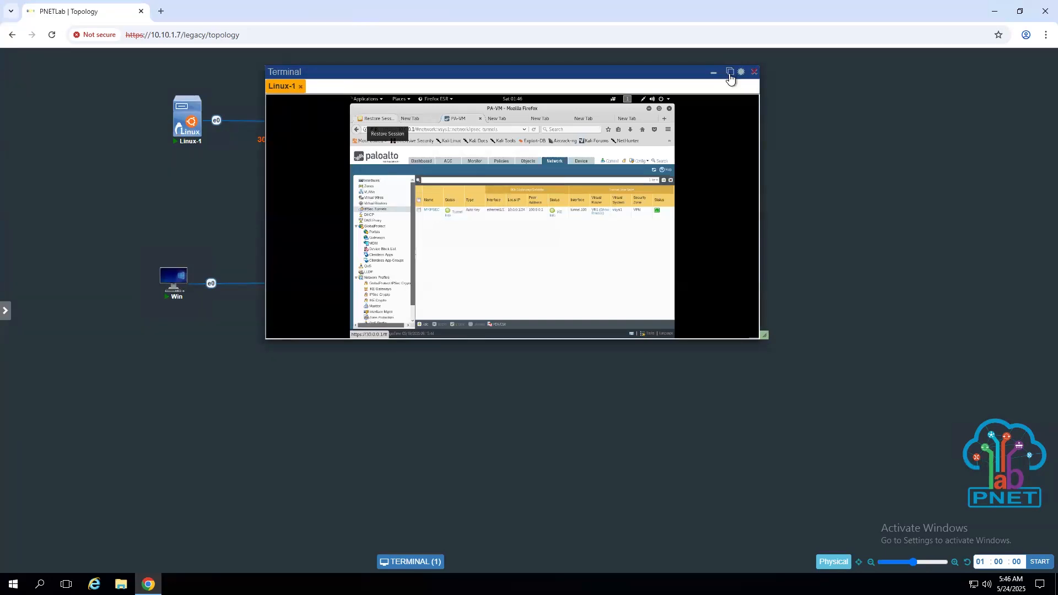
left_click(730, 72)
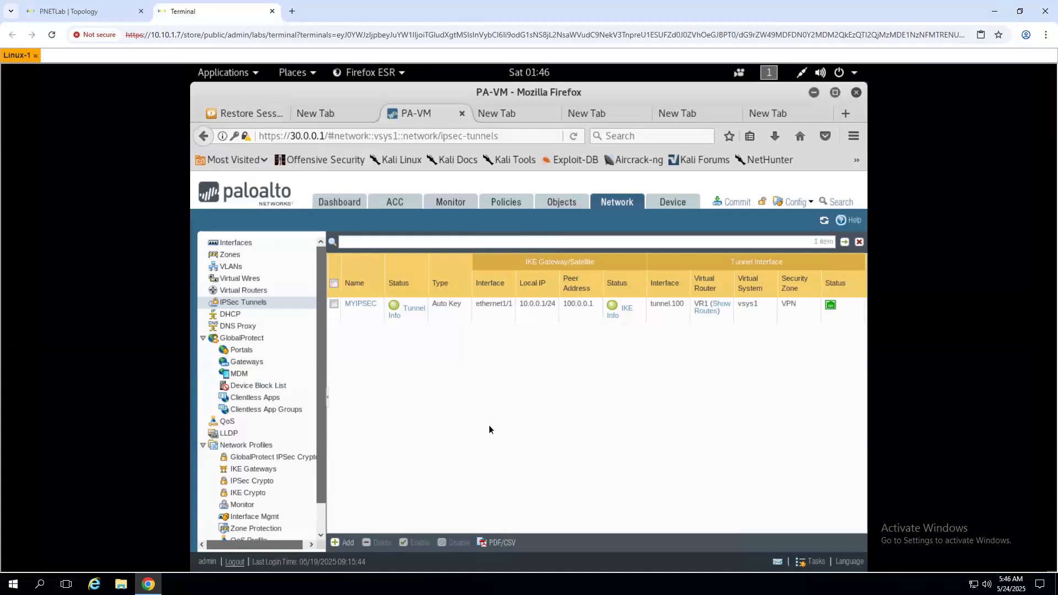
left_click(774, 136)
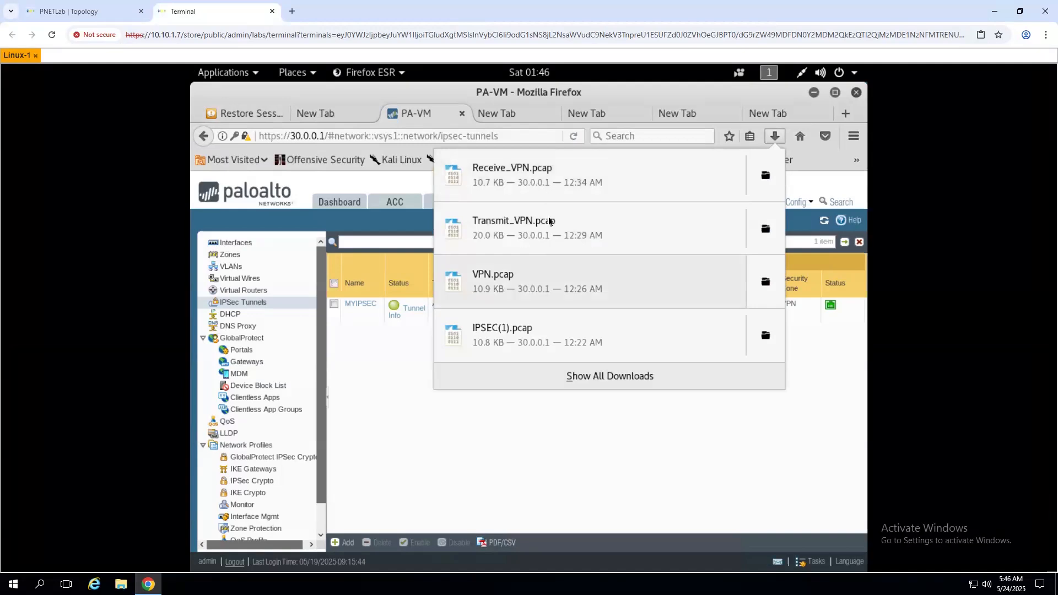
left_click(348, 445)
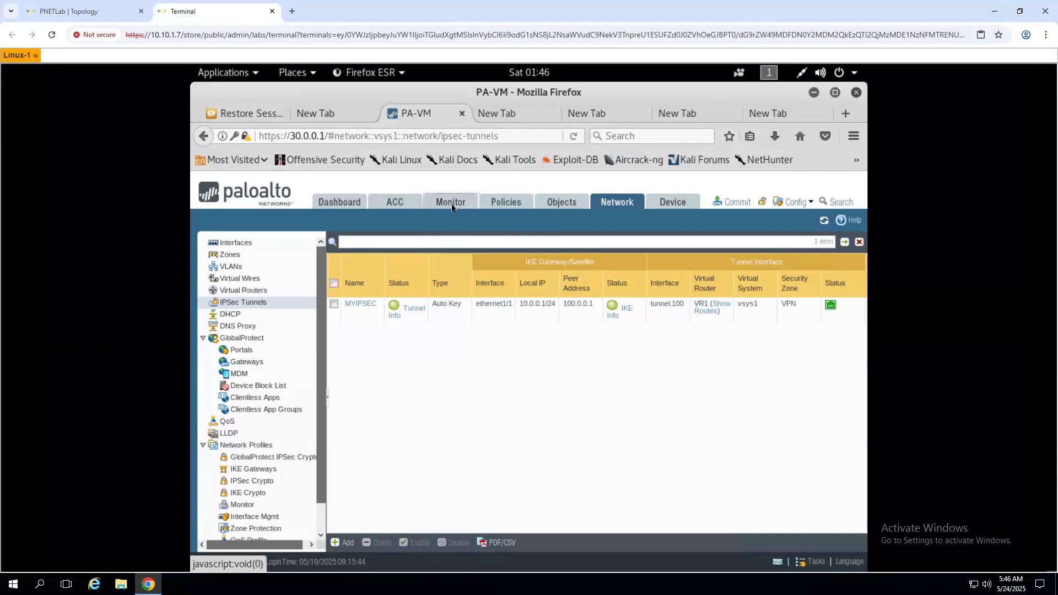
- Go to Monitor > Packet Capture and start downloading Receive_VPN, cancelling the save dialog
left_click(452, 204)
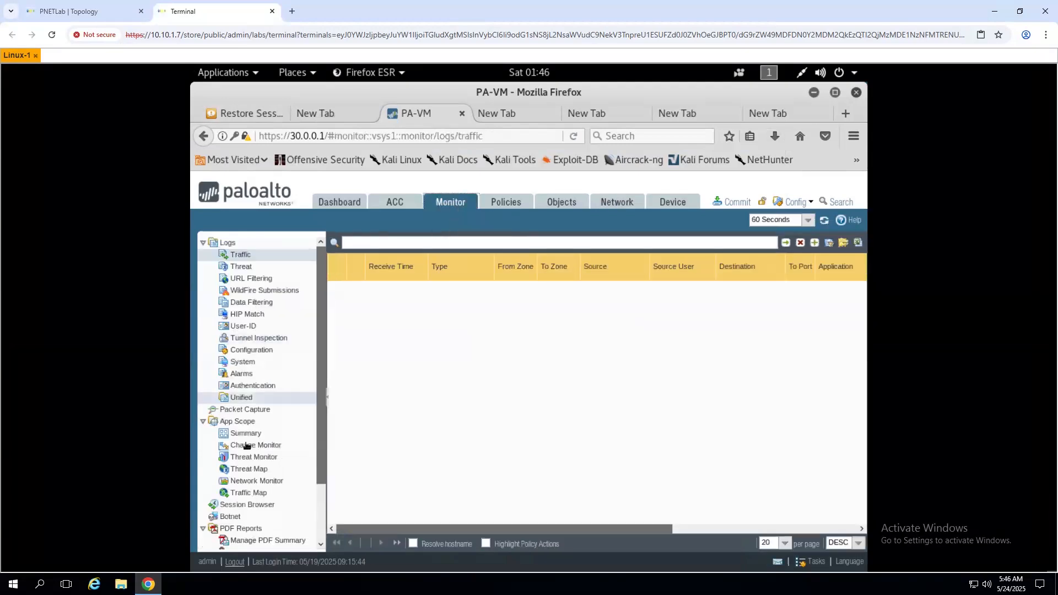
scroll(246, 446, "down", 3)
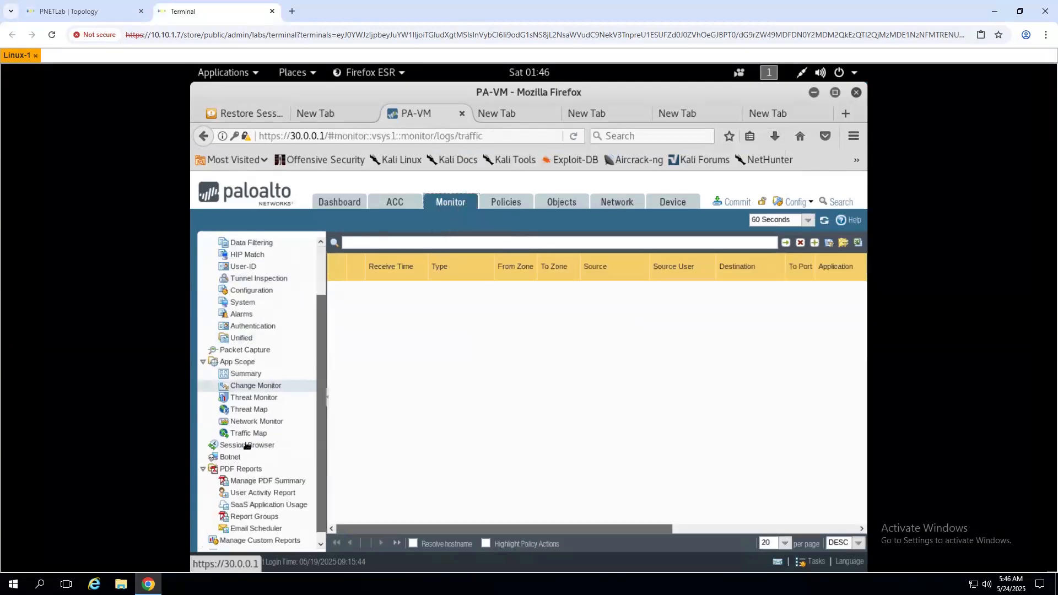
left_click(247, 345)
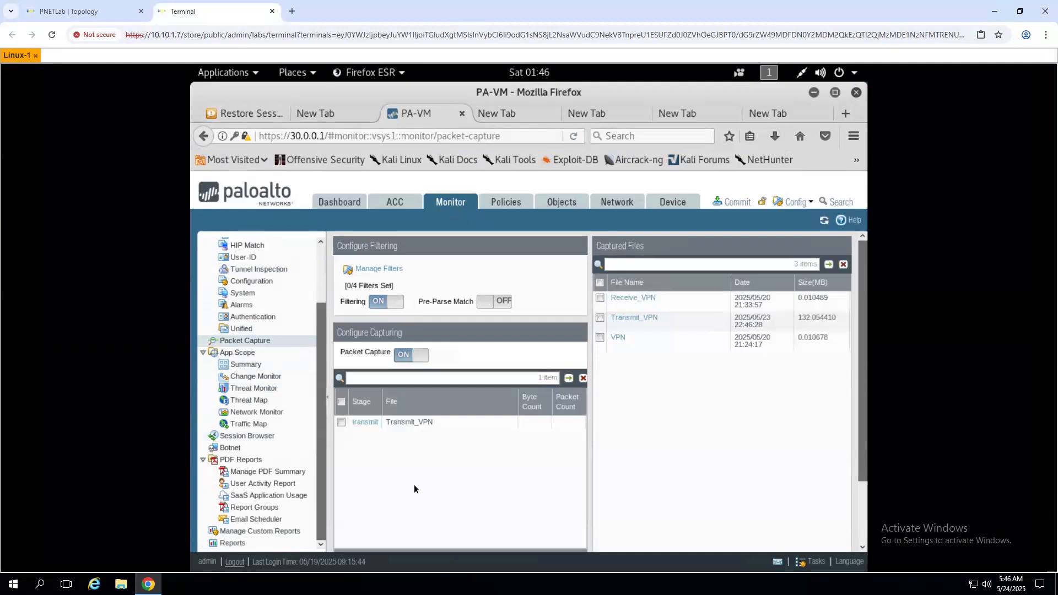
scroll(417, 502, "down", 3)
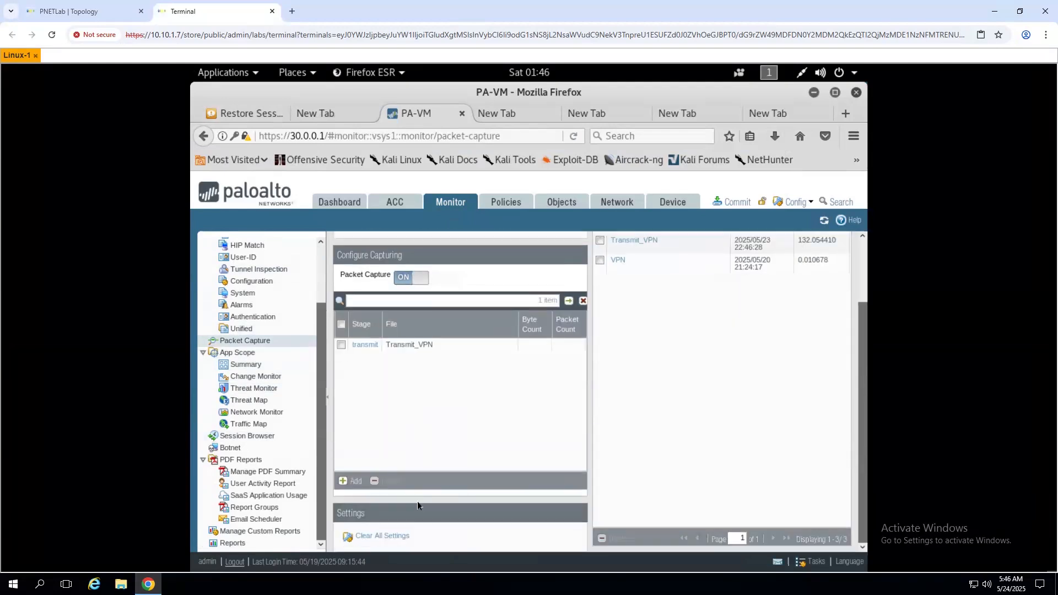
scroll(417, 501, "up", 2)
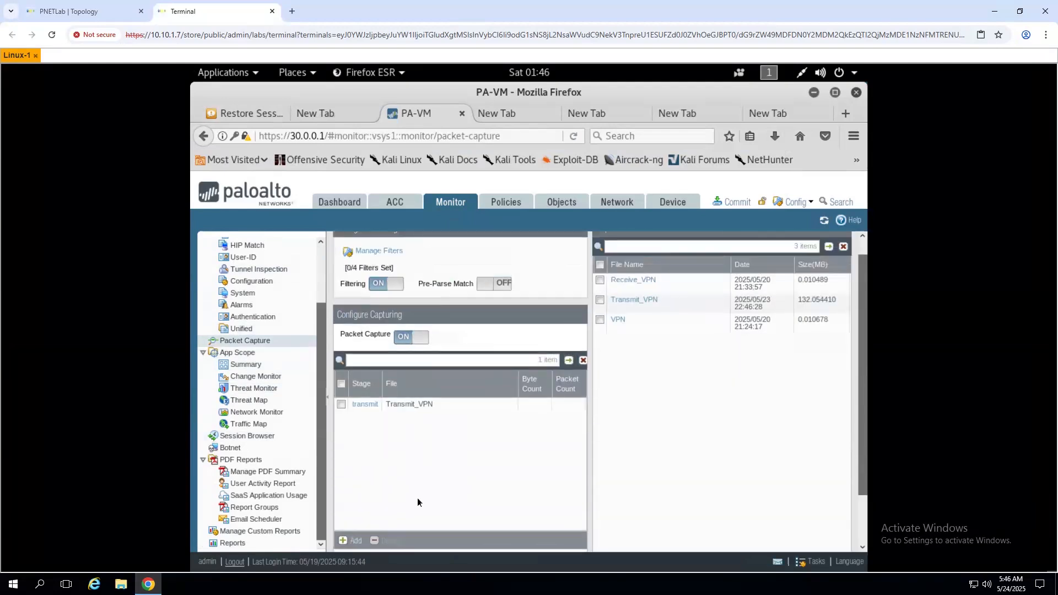
left_click(625, 282)
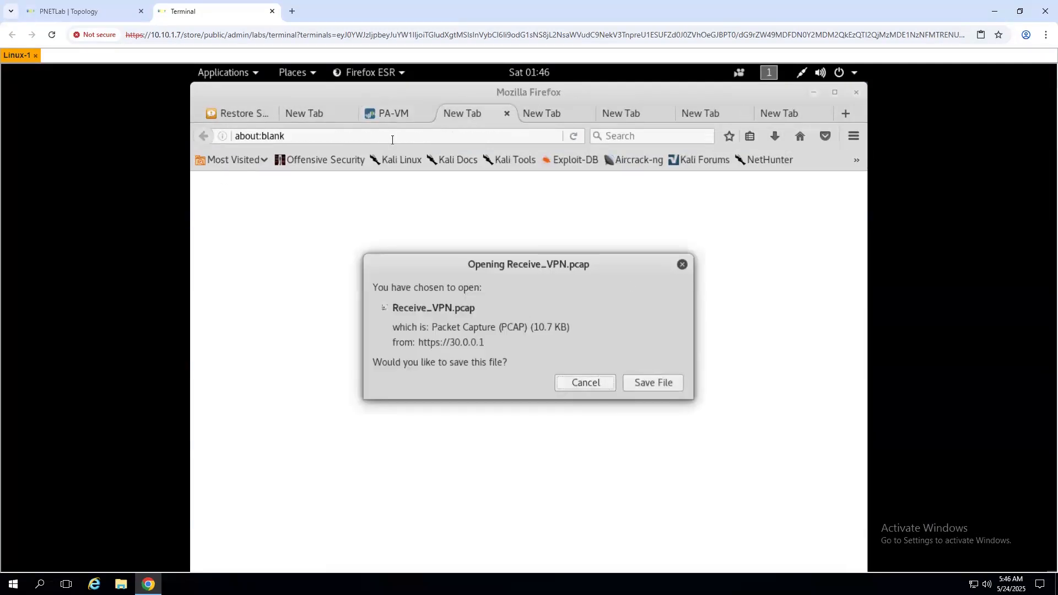
left_click(575, 384)
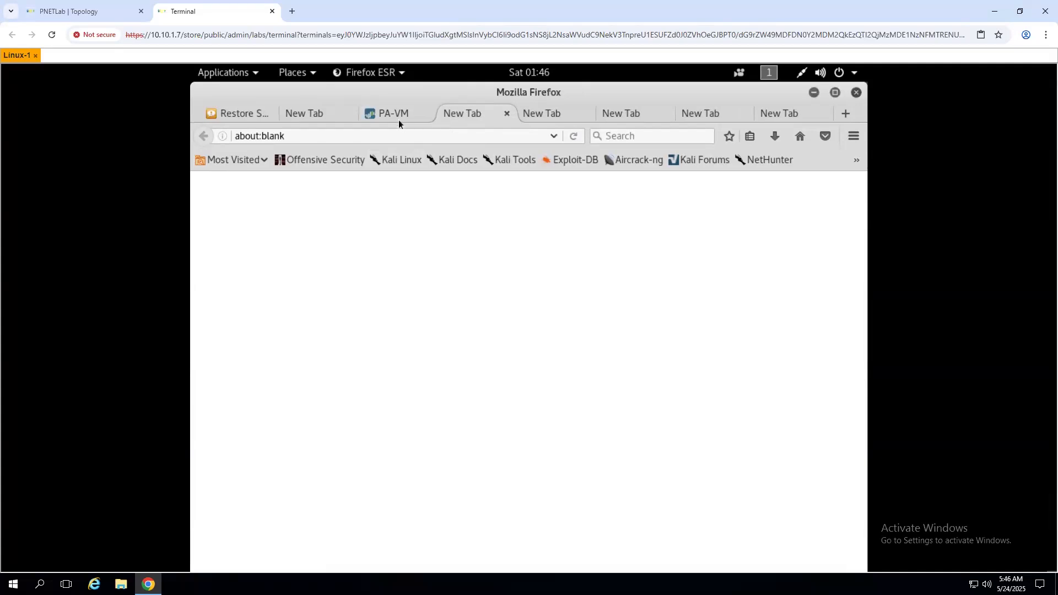
left_click(399, 119)
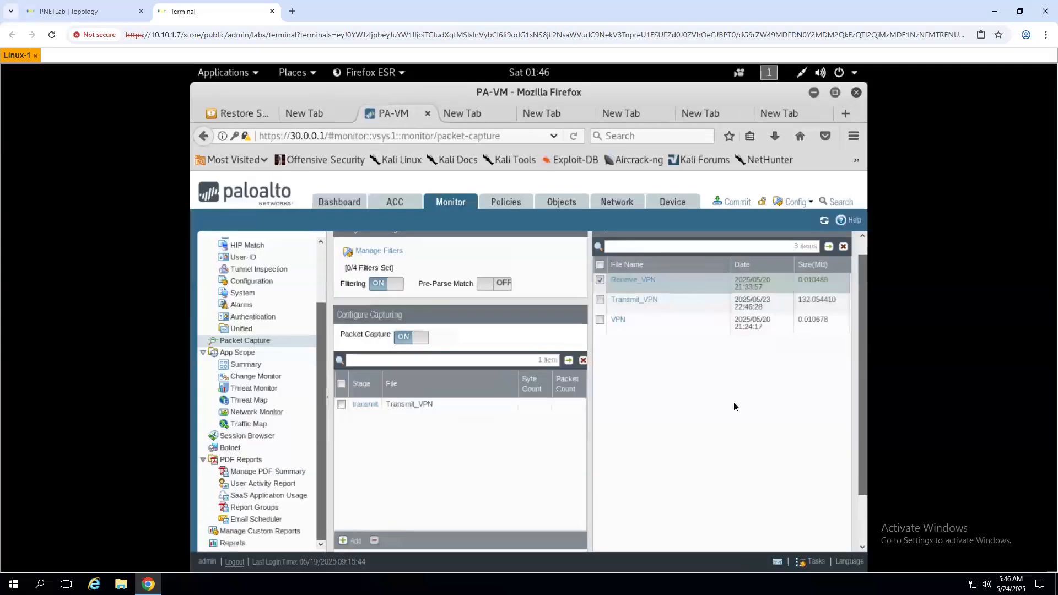
- Open the transmit capture stage and confirm it keeps stage transmit with file Transmit_VPN
left_click(361, 405)
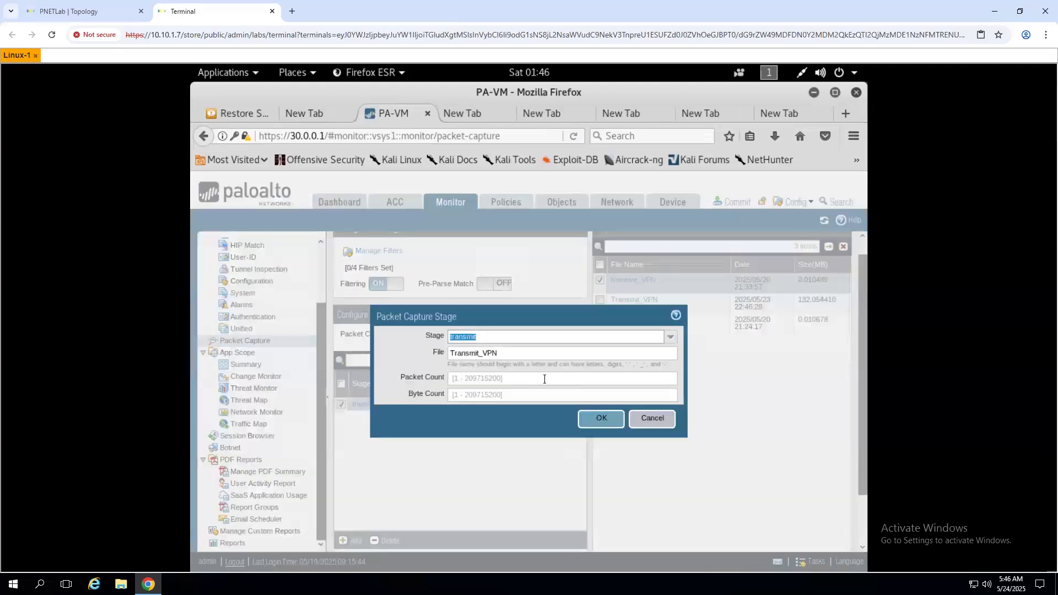
left_click(606, 335)
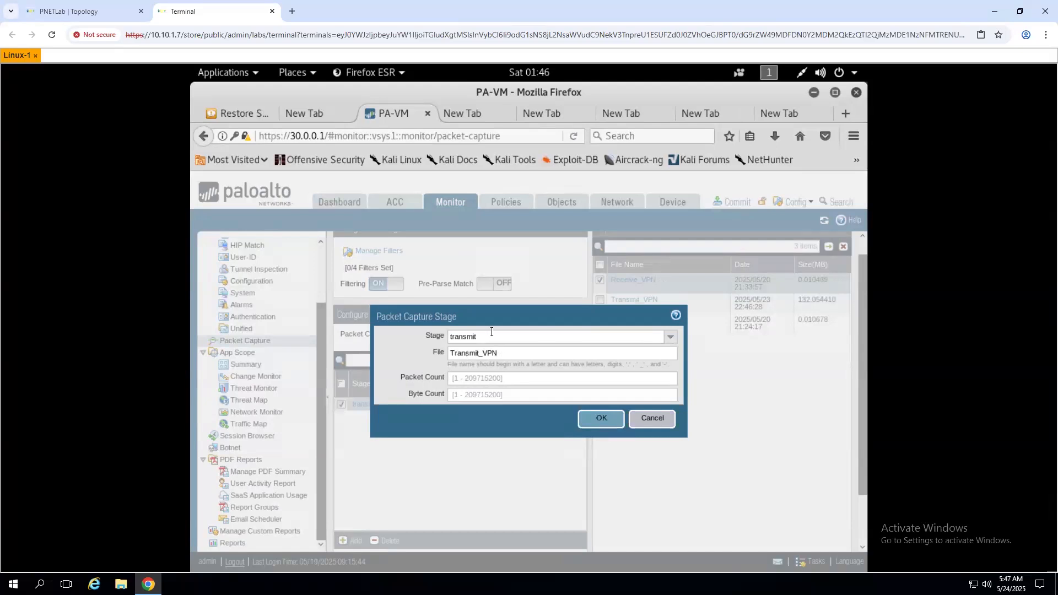
left_click(669, 337)
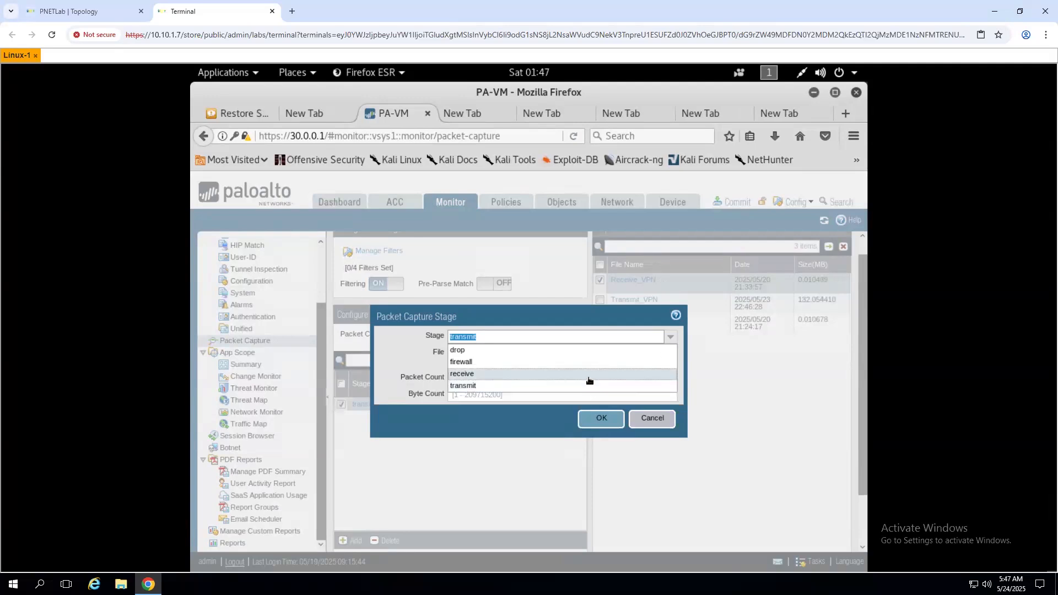
left_click(395, 355)
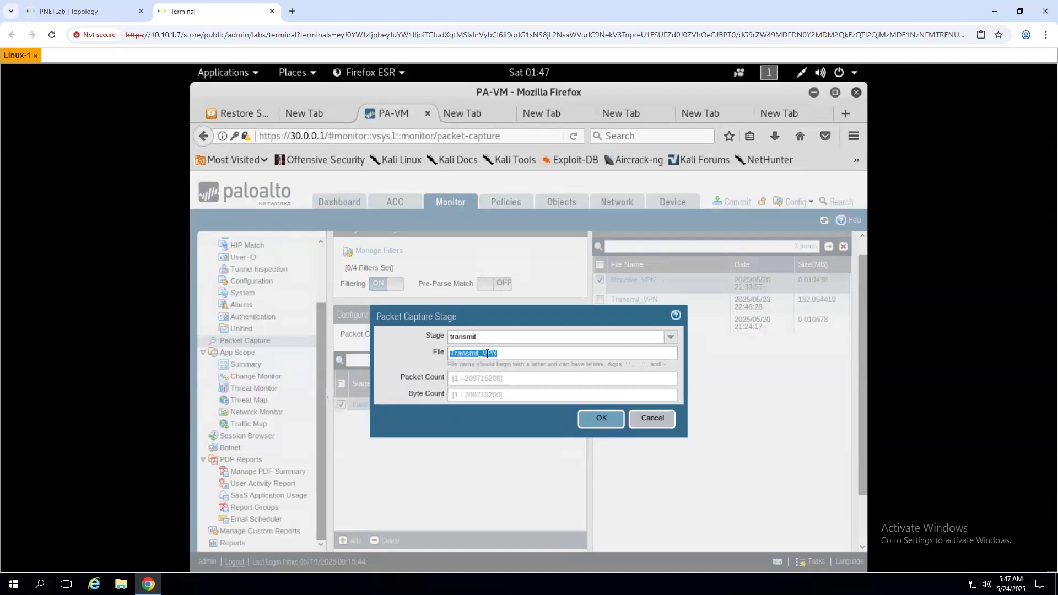
left_click(378, 358)
- Add a receive capture stage writing to Receive_vPN with 10000 packet and 10000 byte limits
left_click(406, 351)
left_click(653, 418)
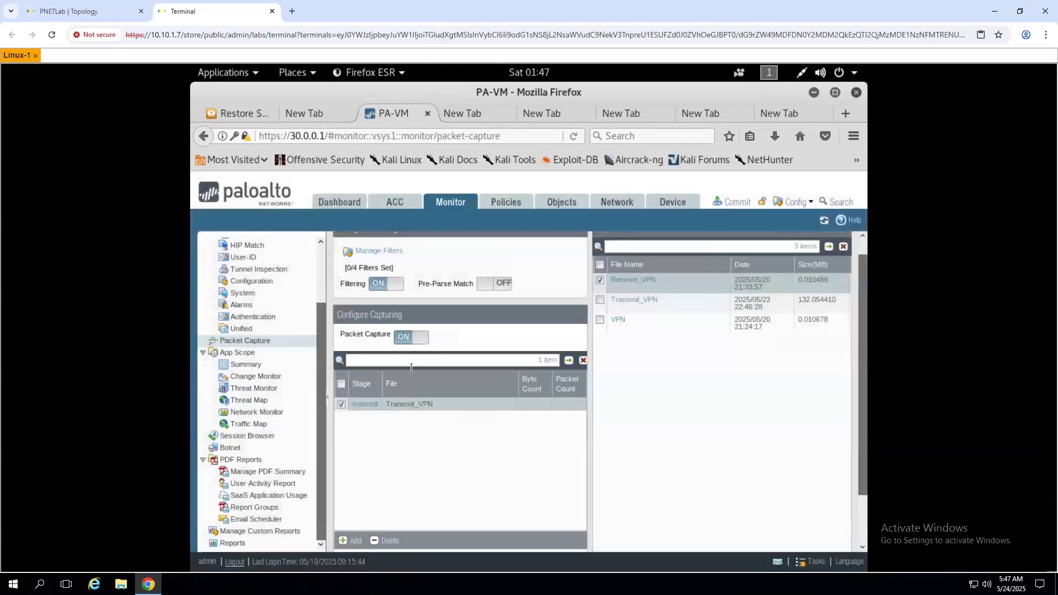
left_click(343, 541)
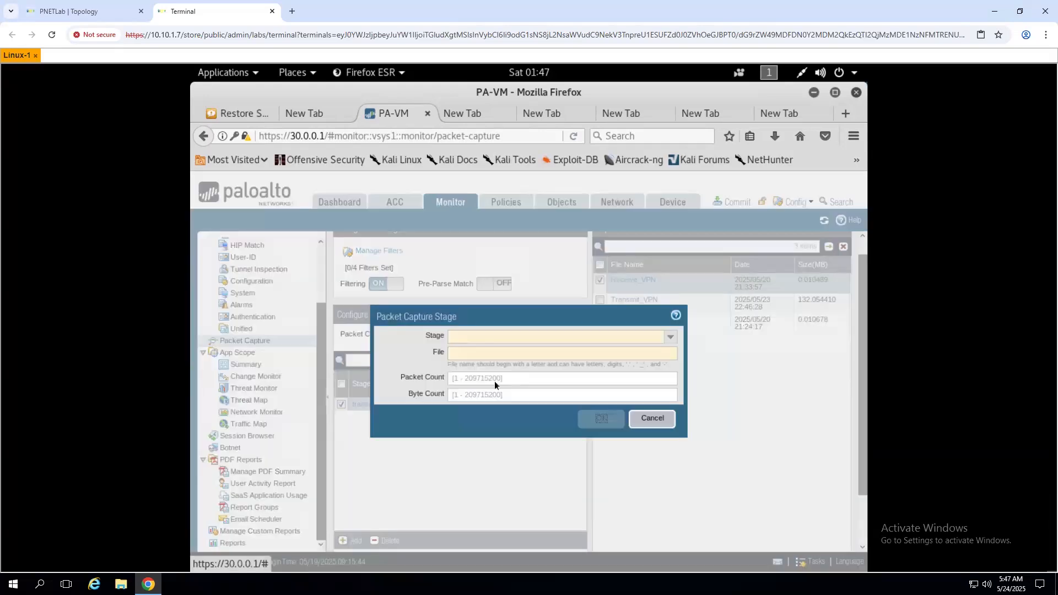
left_click(667, 336)
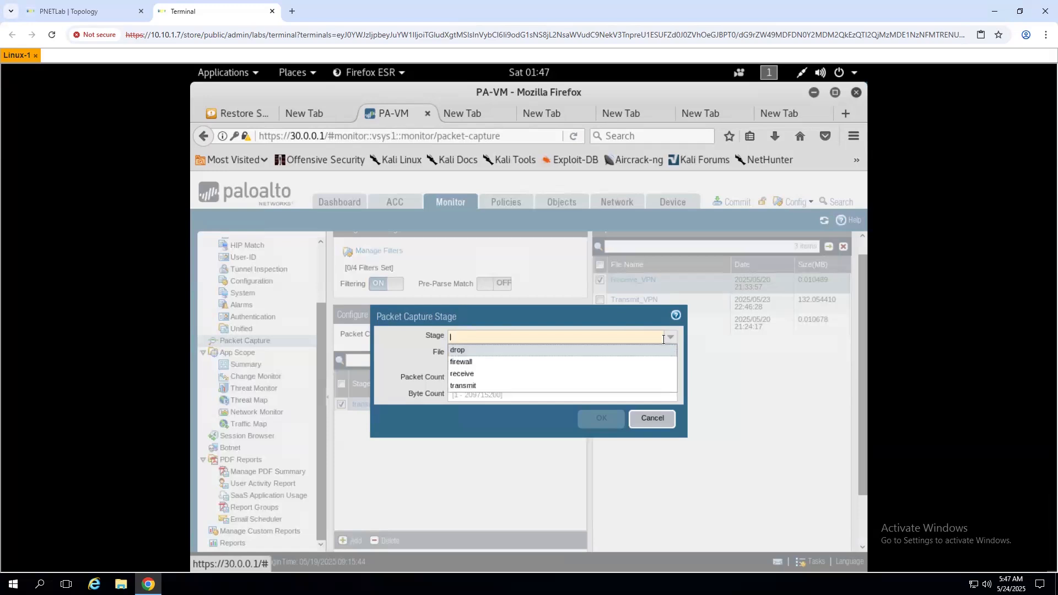
left_click(475, 375)
left_click(483, 355)
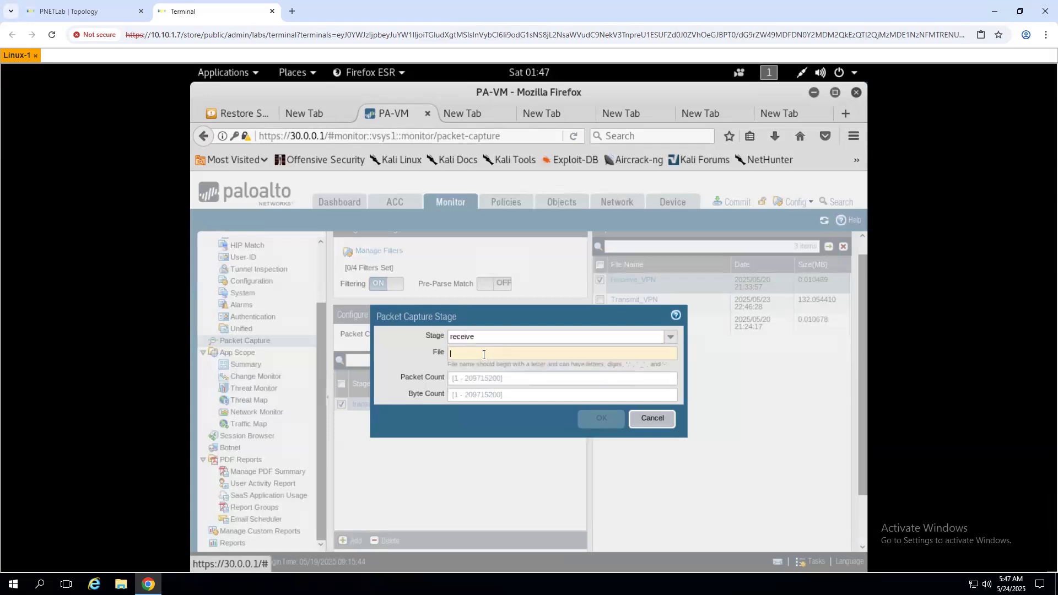
type("Receive")
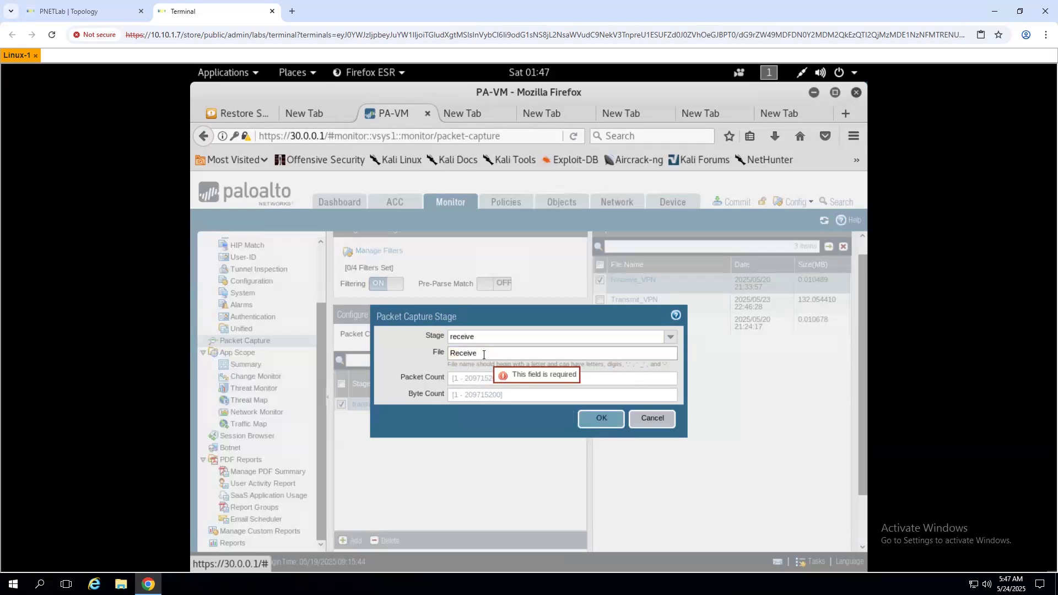
type("_vPN")
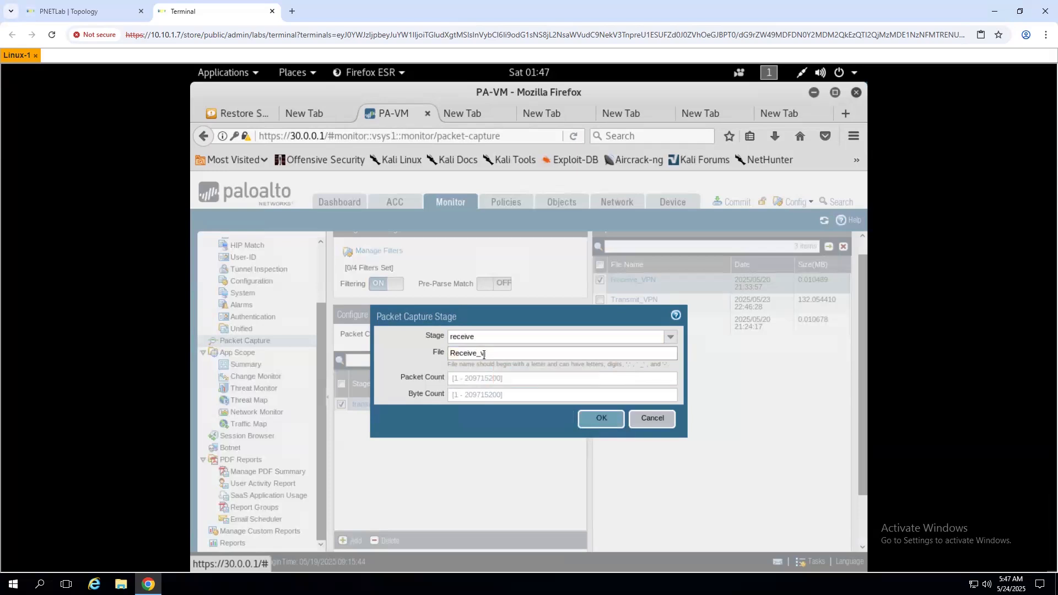
left_click(463, 381)
type("10000")
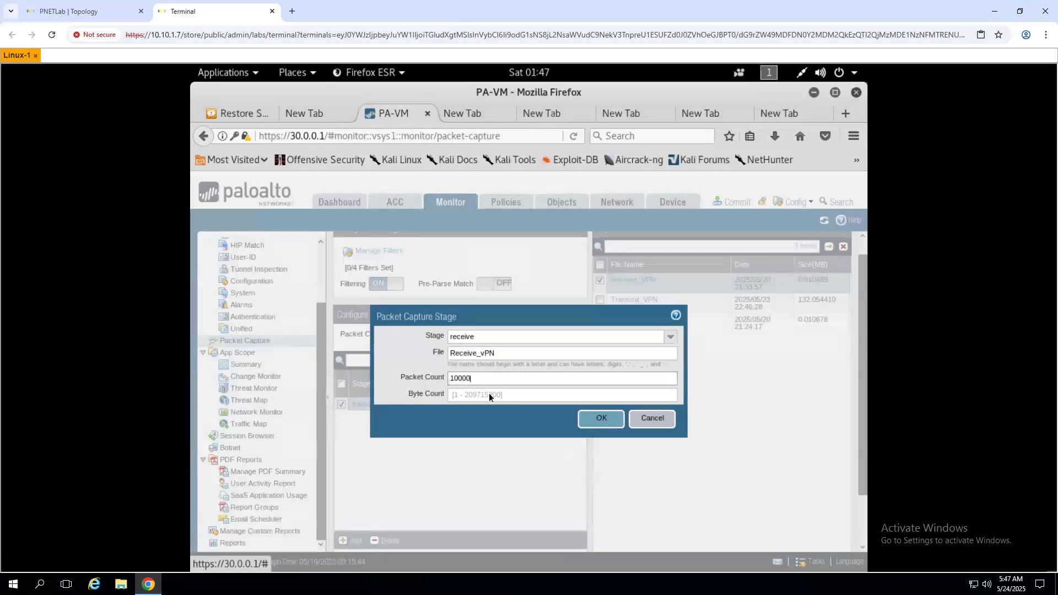
left_click(502, 400)
type("10000")
left_click(594, 420)
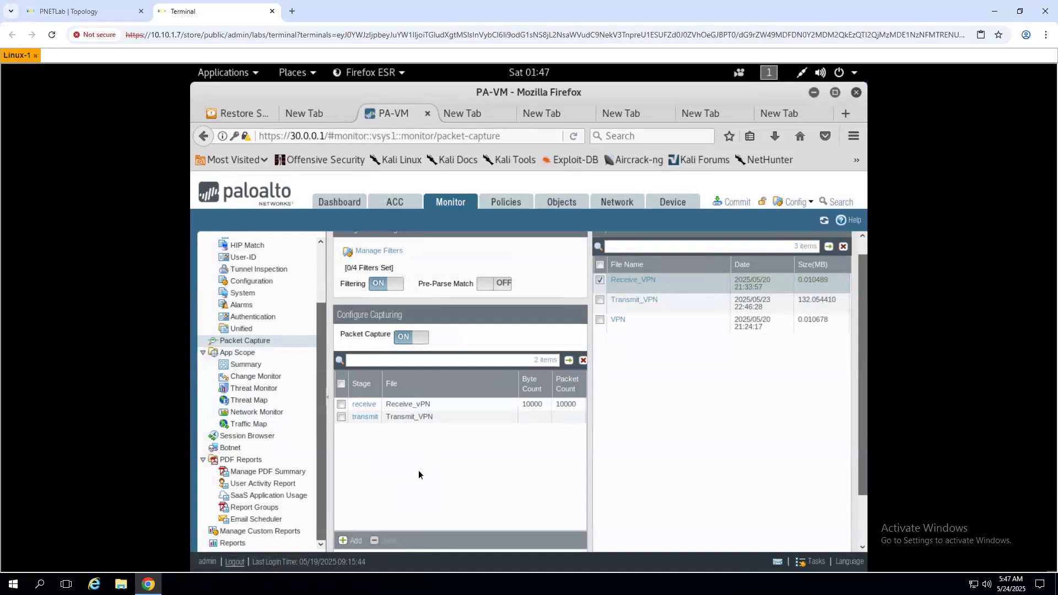
scroll(418, 471, "down", 2)
scroll(402, 412, "up", 2)
scroll(372, 363, "up", 1)
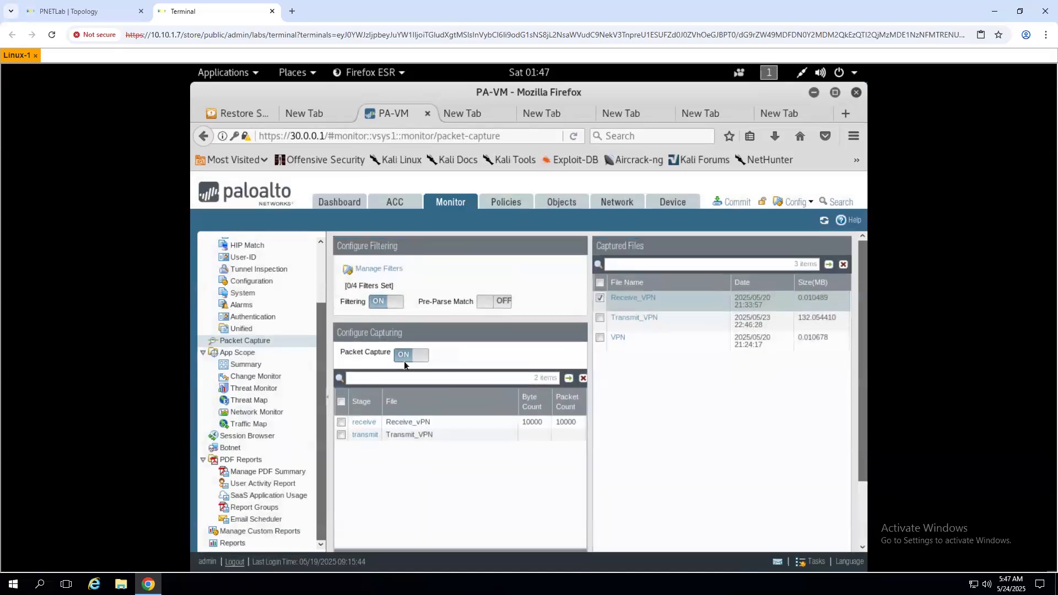
- Add capture filter Id 1 on ingress interface ethernet1/1
left_click(379, 268)
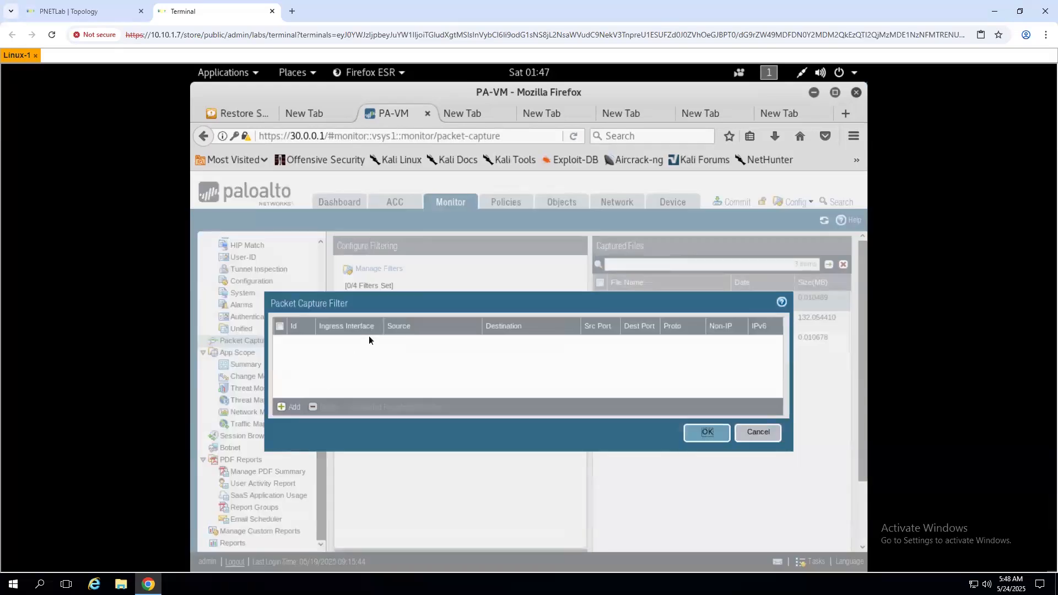
left_click(285, 409)
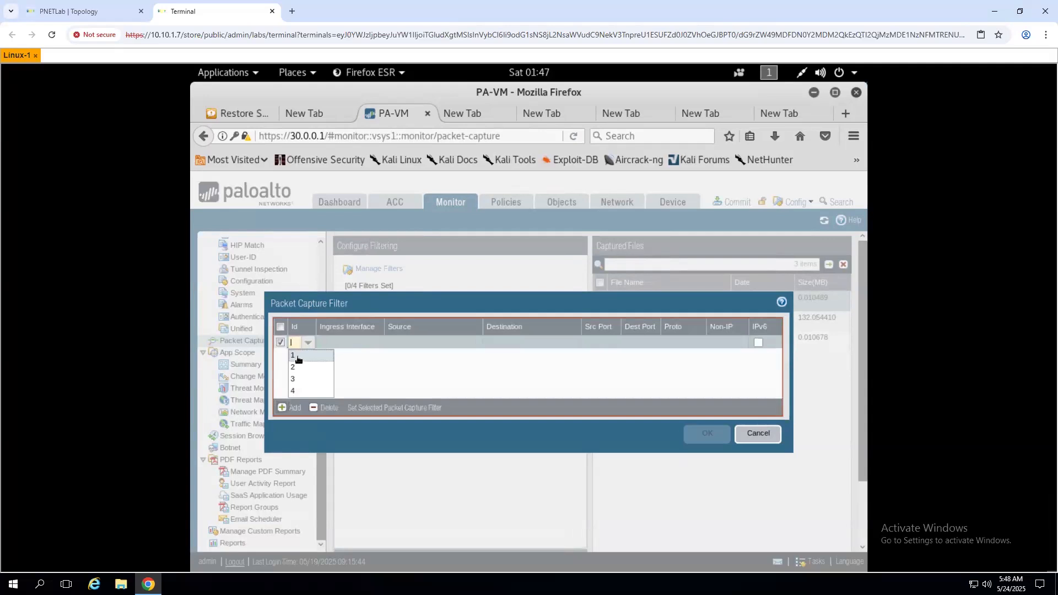
left_click(302, 355)
left_click(347, 342)
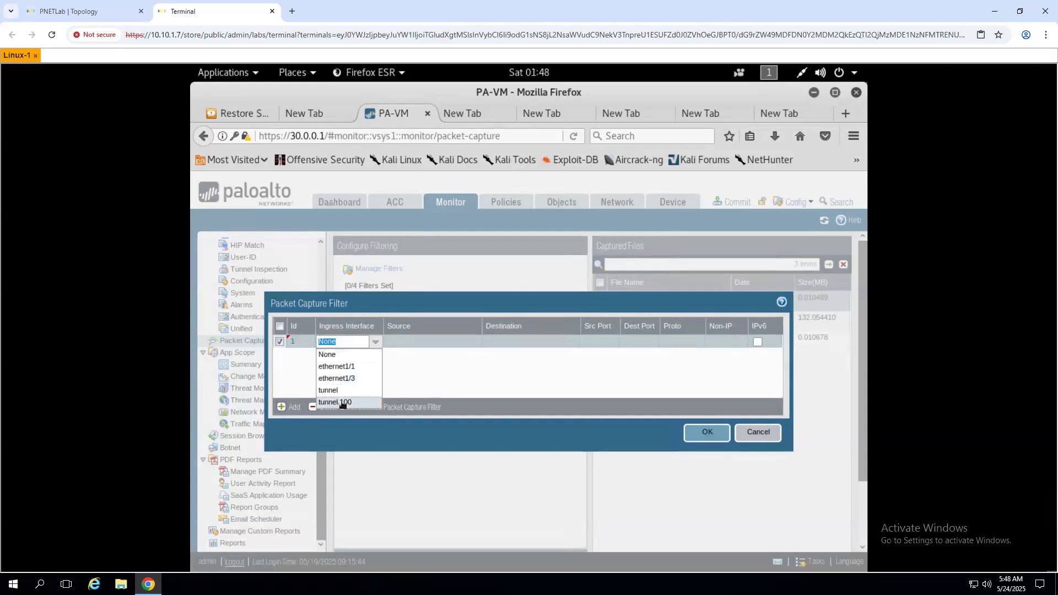
left_click(94, 16)
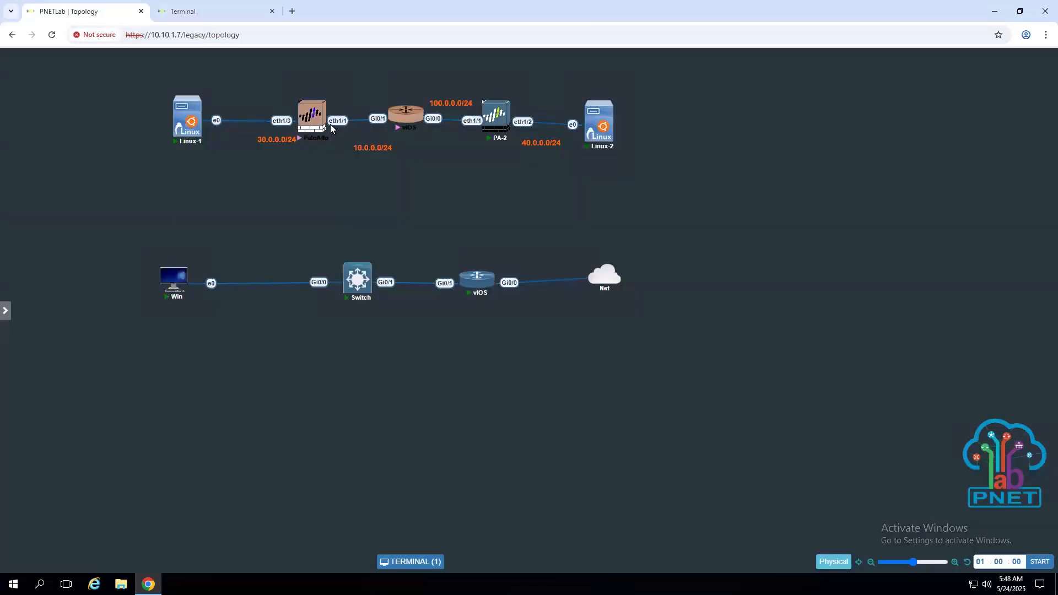
left_click(177, 17)
left_click(372, 365)
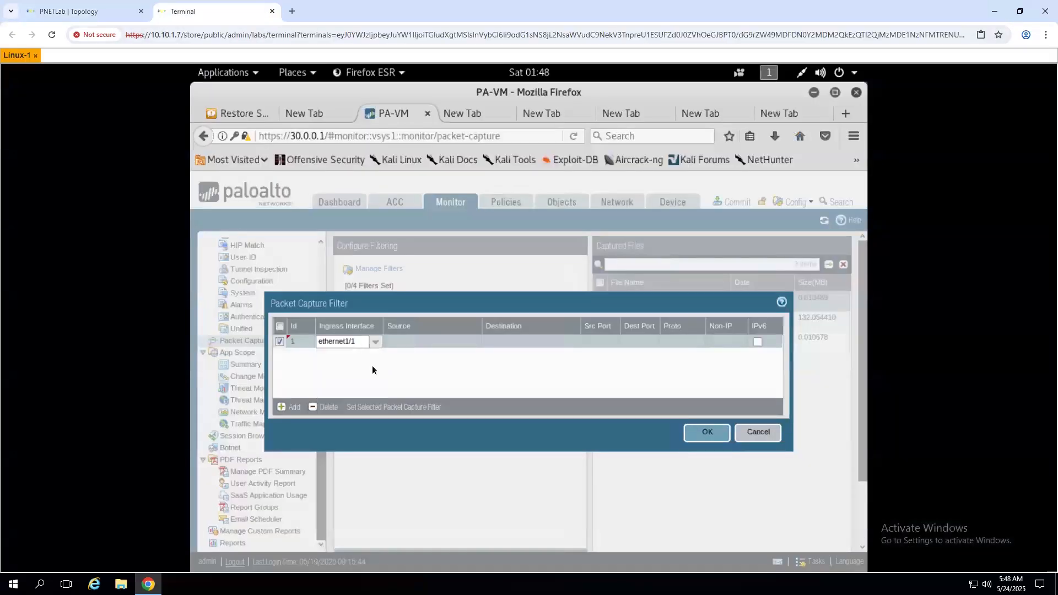
left_click(336, 357)
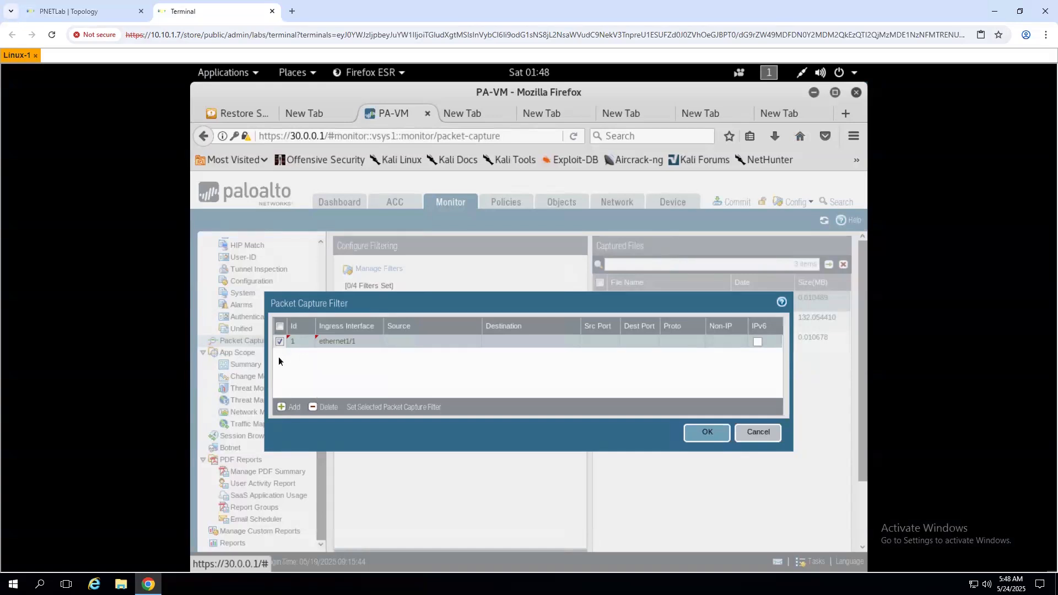
- Add capture filter Id 2 on ingress interface tunnel.100, checking the topology in between
left_click(281, 409)
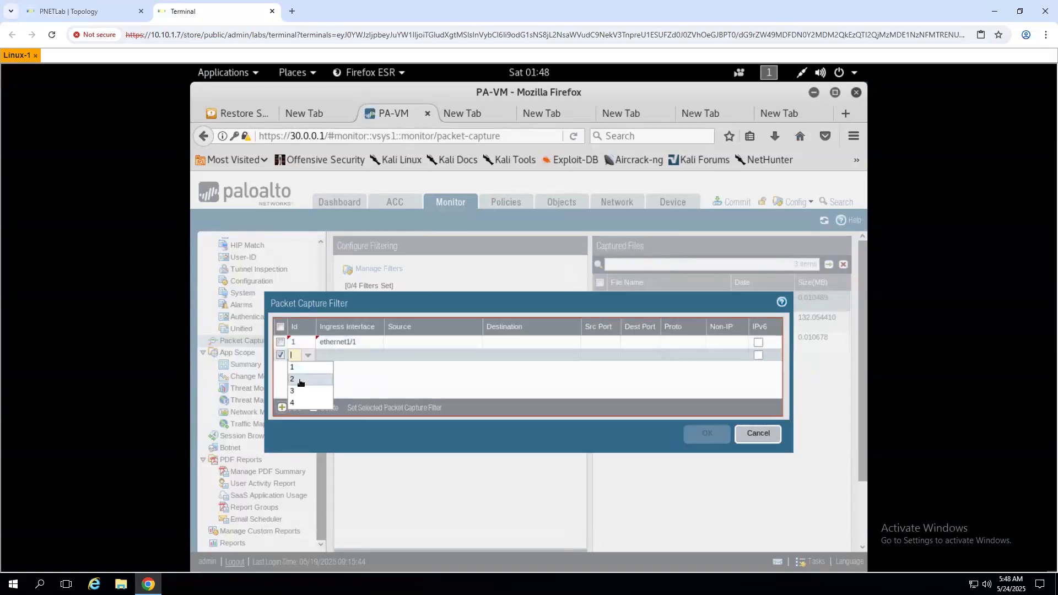
left_click(345, 359)
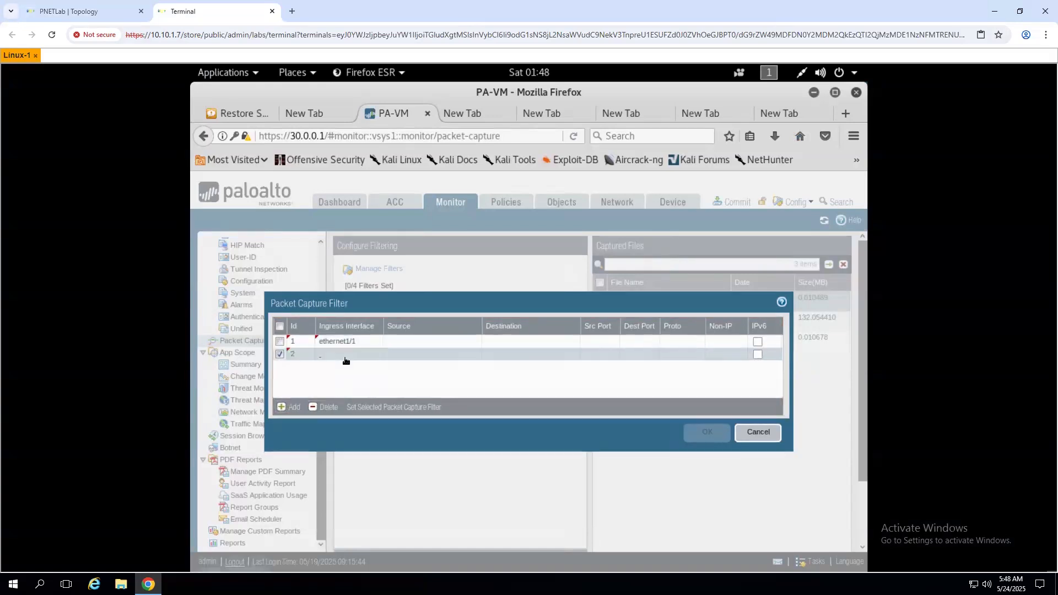
left_click(345, 359)
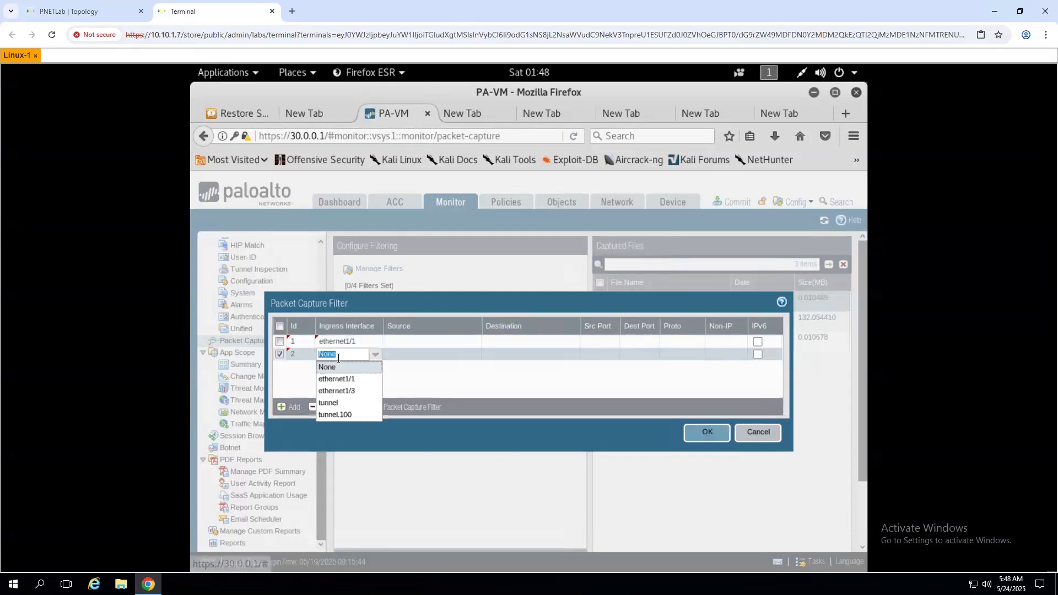
left_click(104, 12)
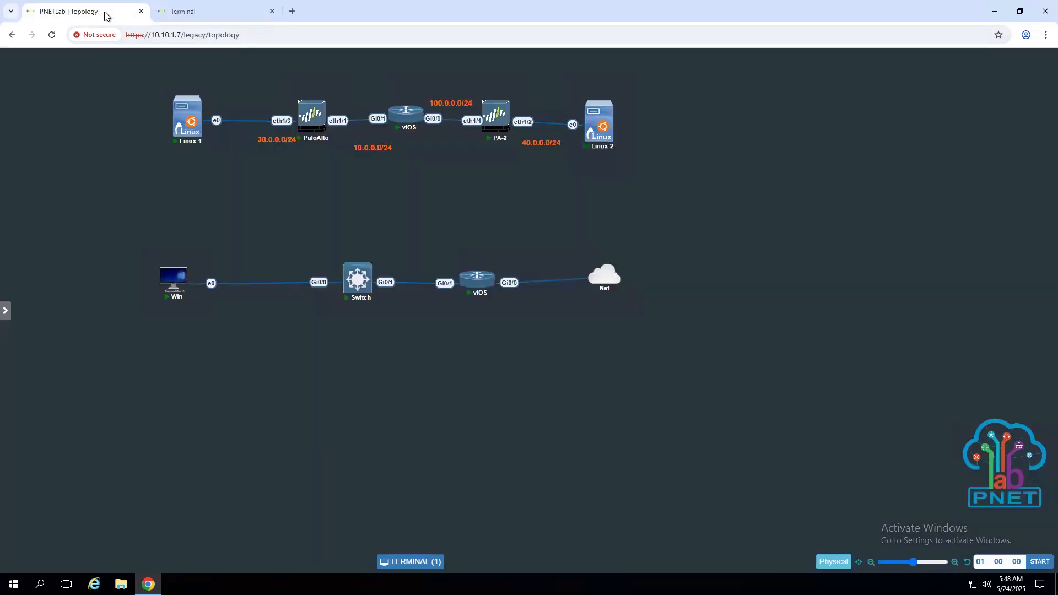
left_click(197, 13)
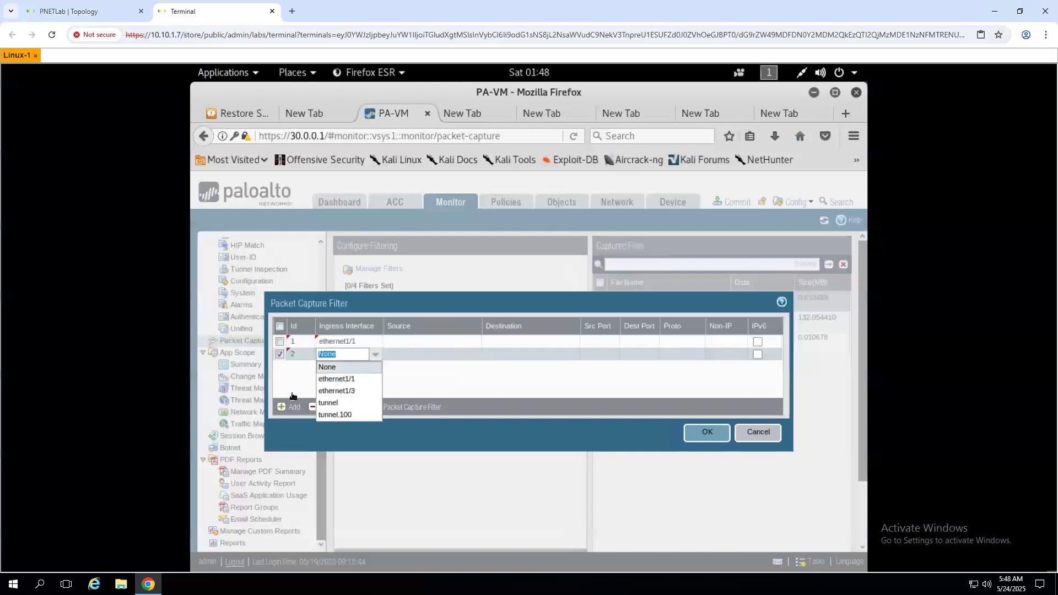
left_click(333, 415)
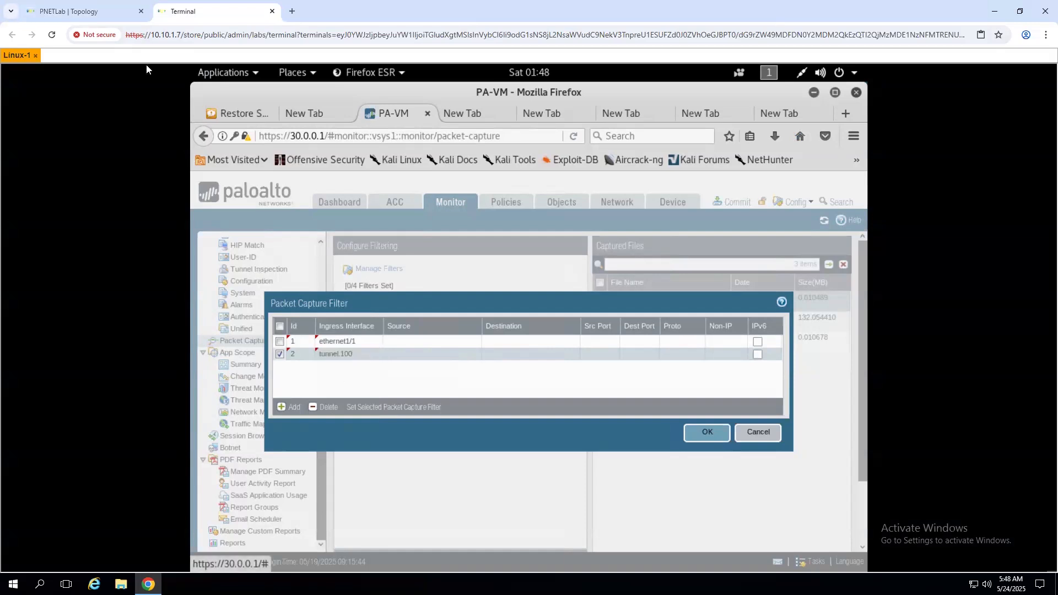
left_click(99, 15)
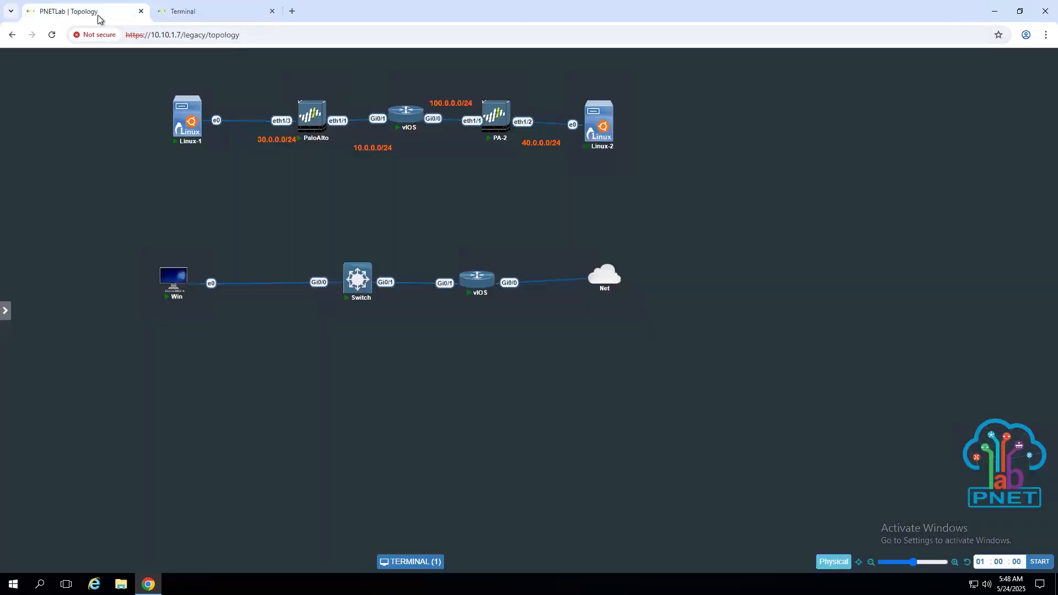
left_click(180, 16)
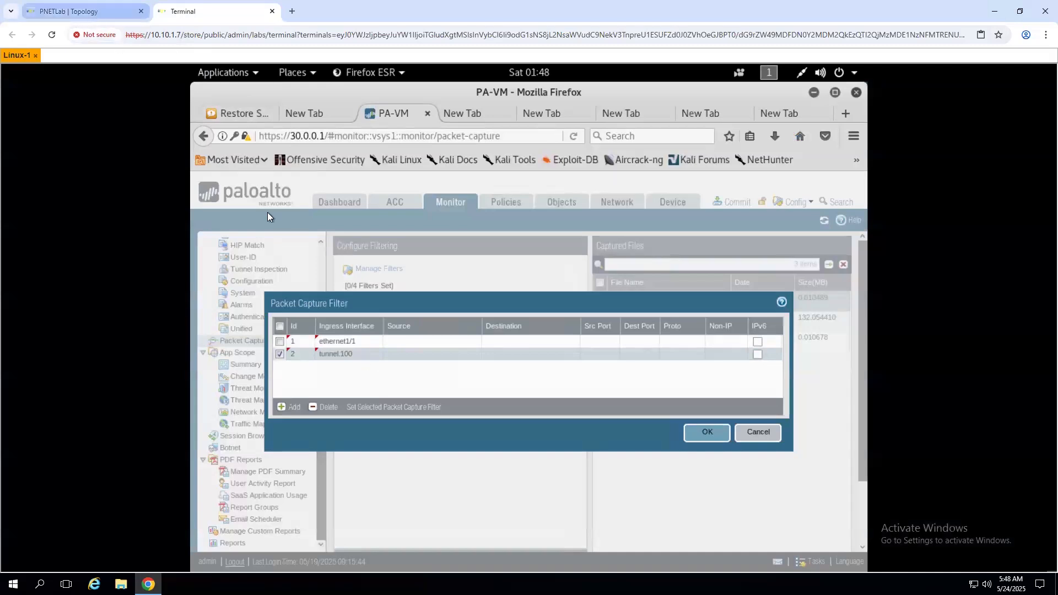
left_click(95, 8)
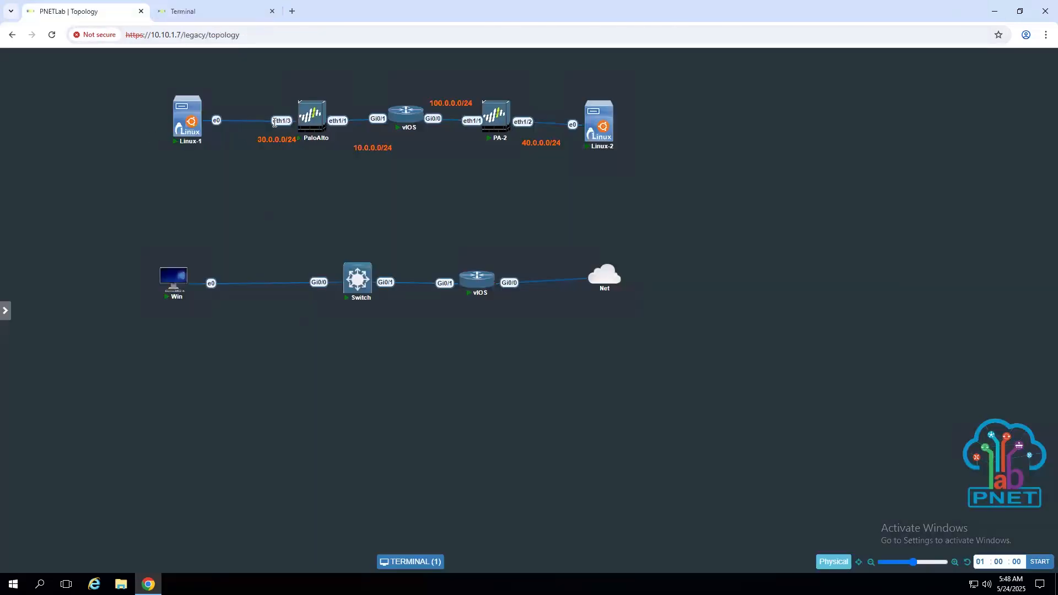
left_click(214, 11)
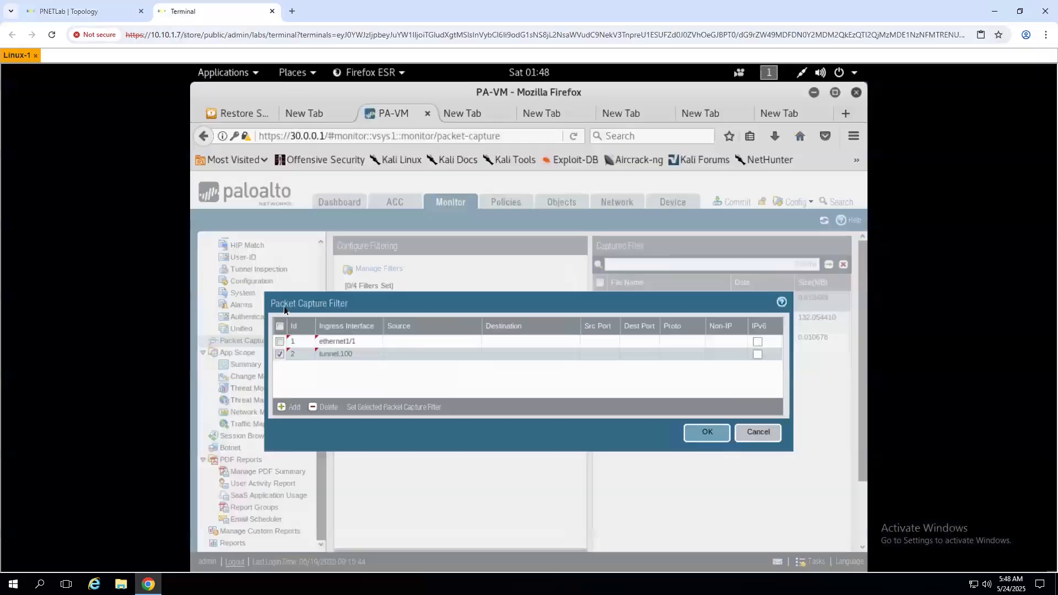
- Set the ethernet1/1 filter's source and destination to 0.0.0.0
left_click(428, 342)
type("0.0.0.")
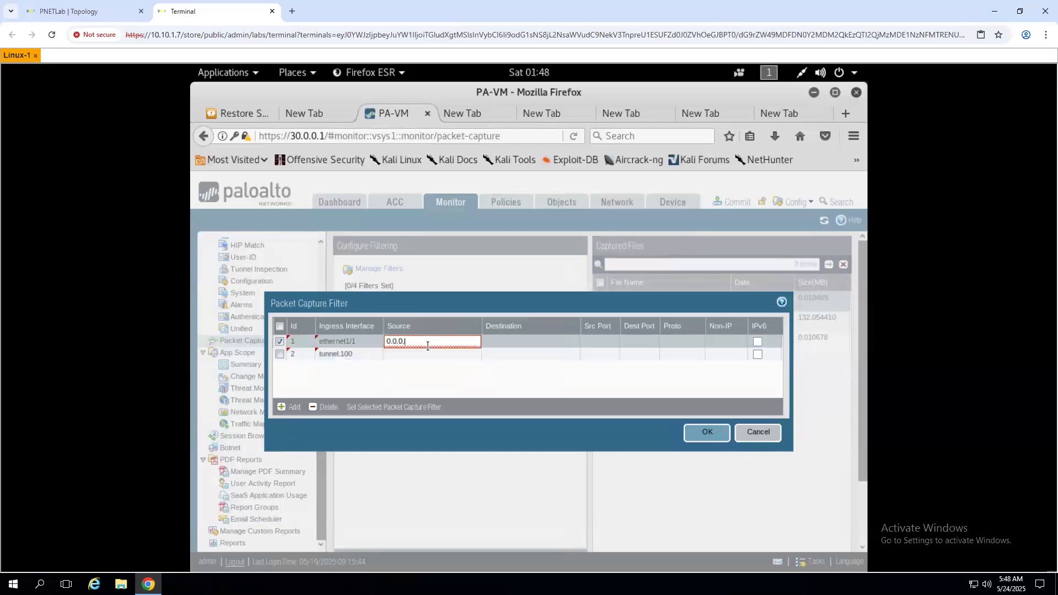
type("0")
left_click(575, 349)
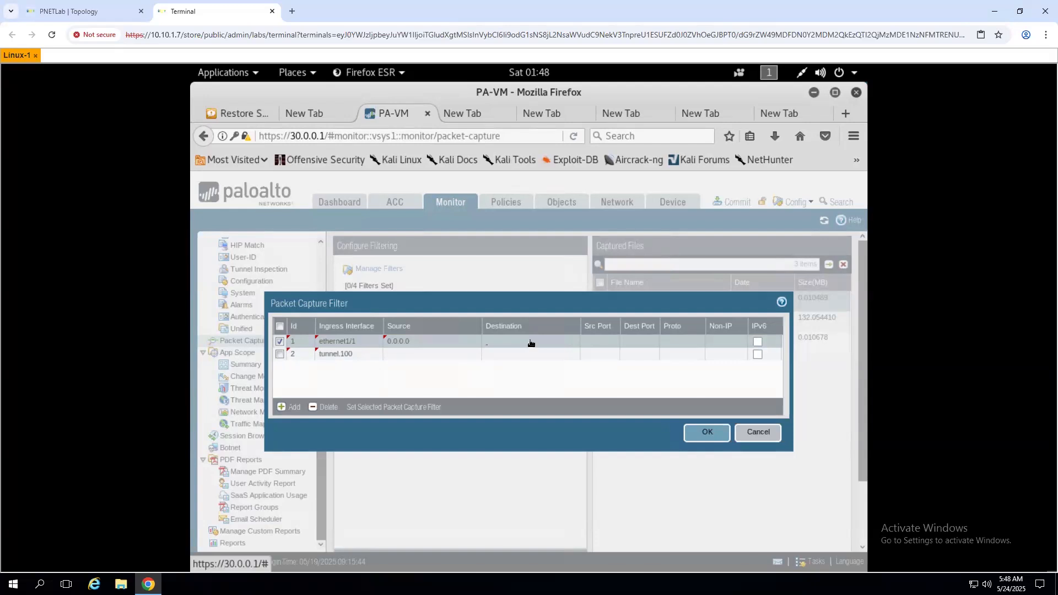
left_click(525, 346)
type("0.0.0.0")
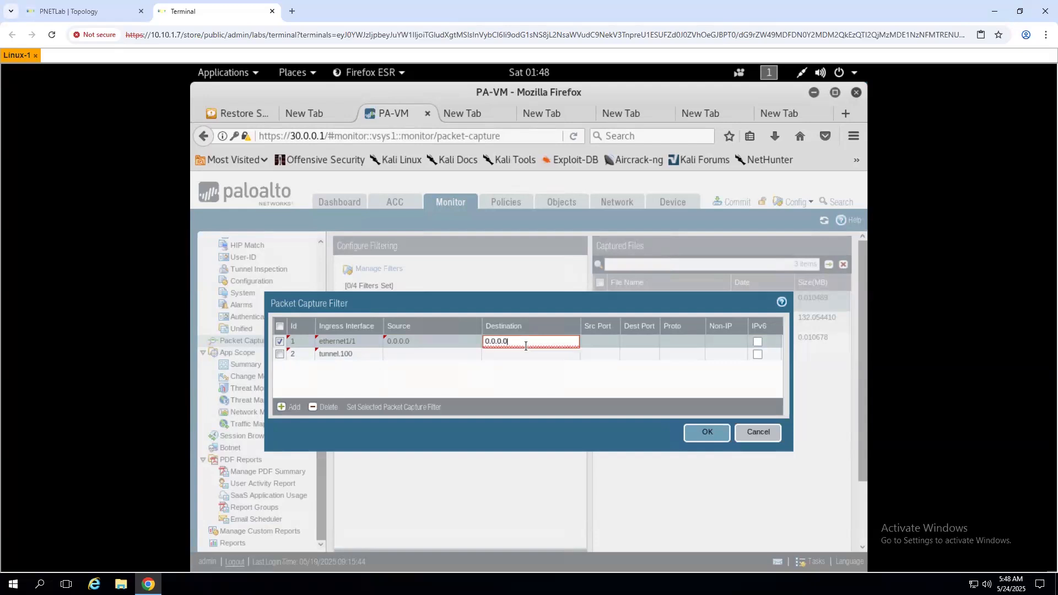
left_click(425, 359)
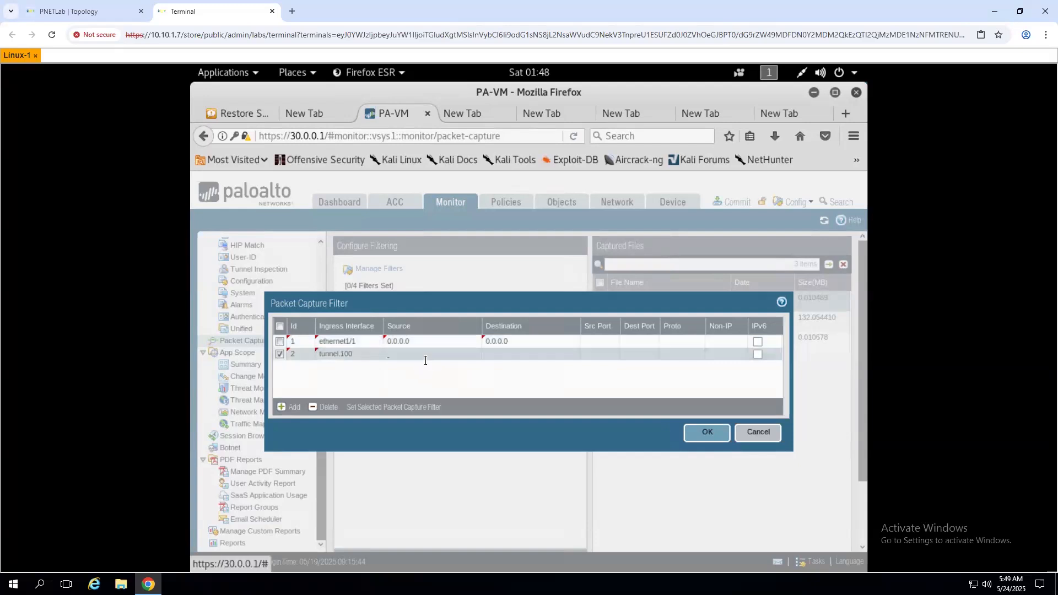
- Set the tunnel.100 filter's source and destination to 0.0.0.0 and save both filters
left_click(426, 360)
type("0.0.0.0")
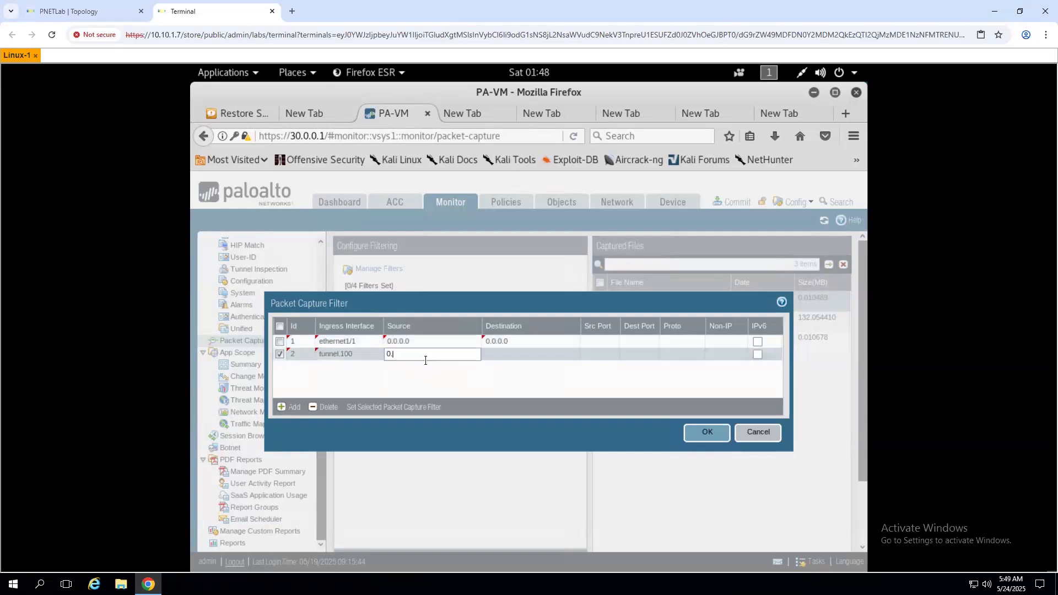
left_click(508, 361)
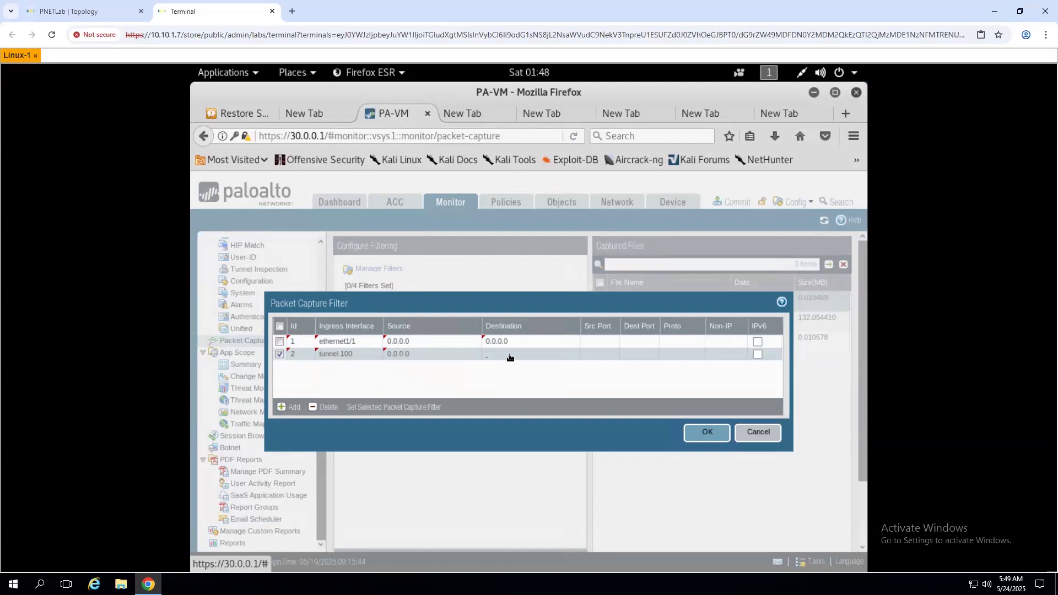
left_click(508, 355)
type("0.0.0.0")
left_click(488, 392)
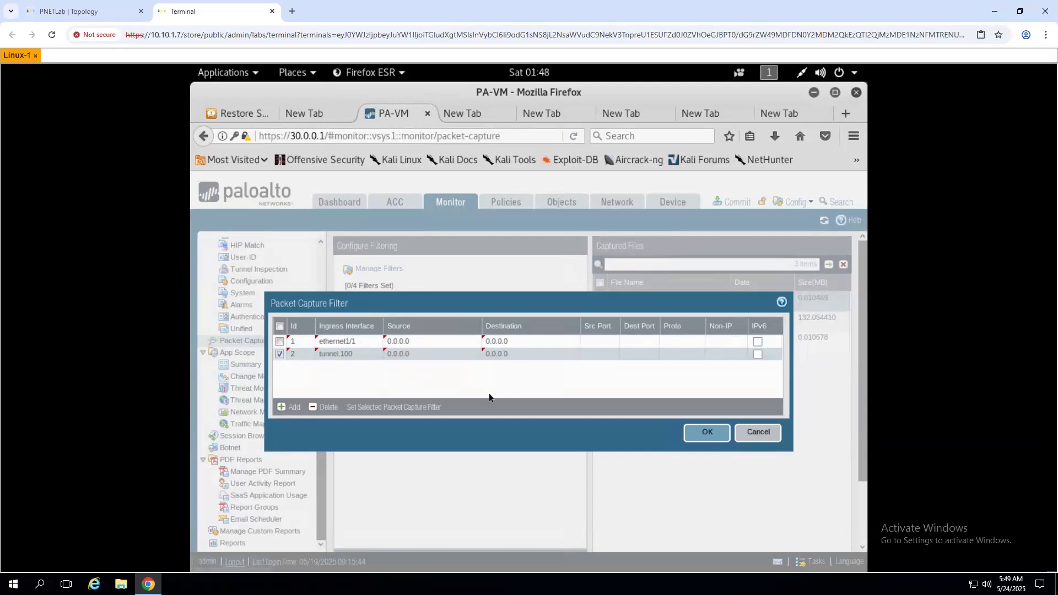
left_click(703, 434)
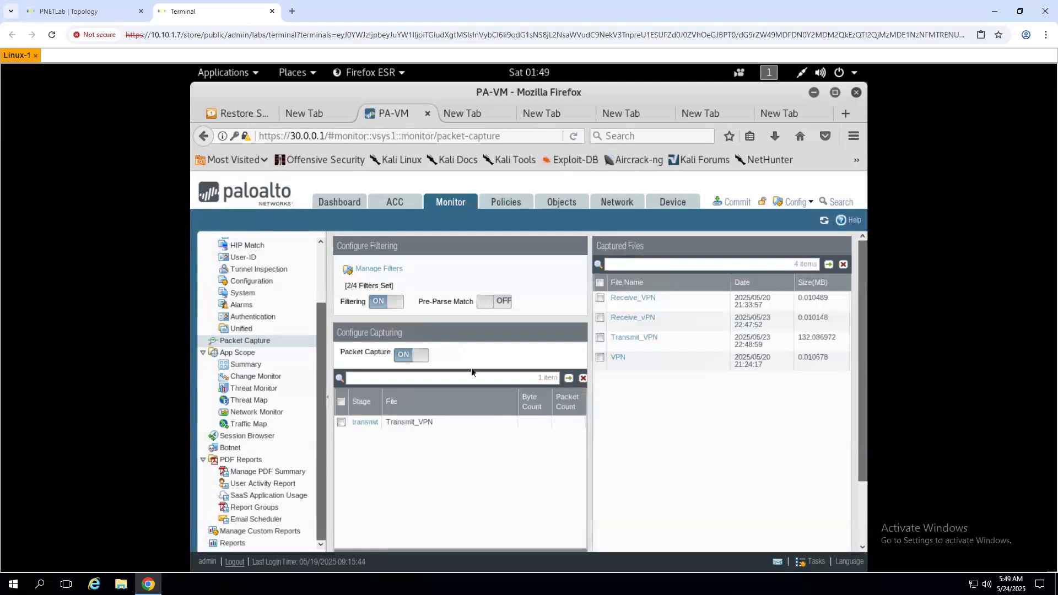
- Scroll through the Packet Capture page, then view the Network > IPSec Tunnels list
scroll(446, 381, "down", 3)
scroll(424, 413, "up", 2)
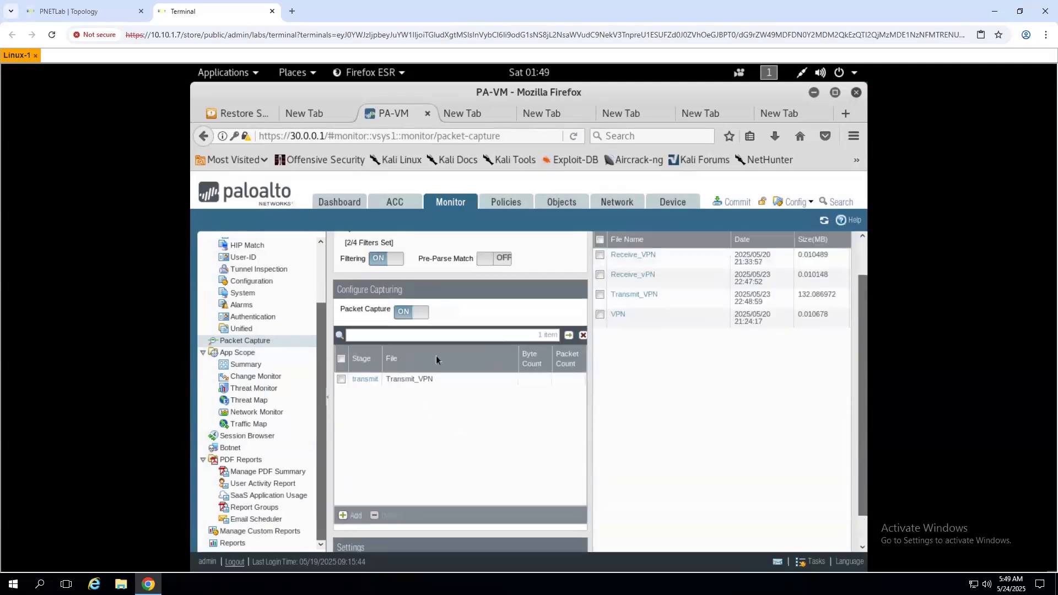
scroll(433, 485, "up", 2)
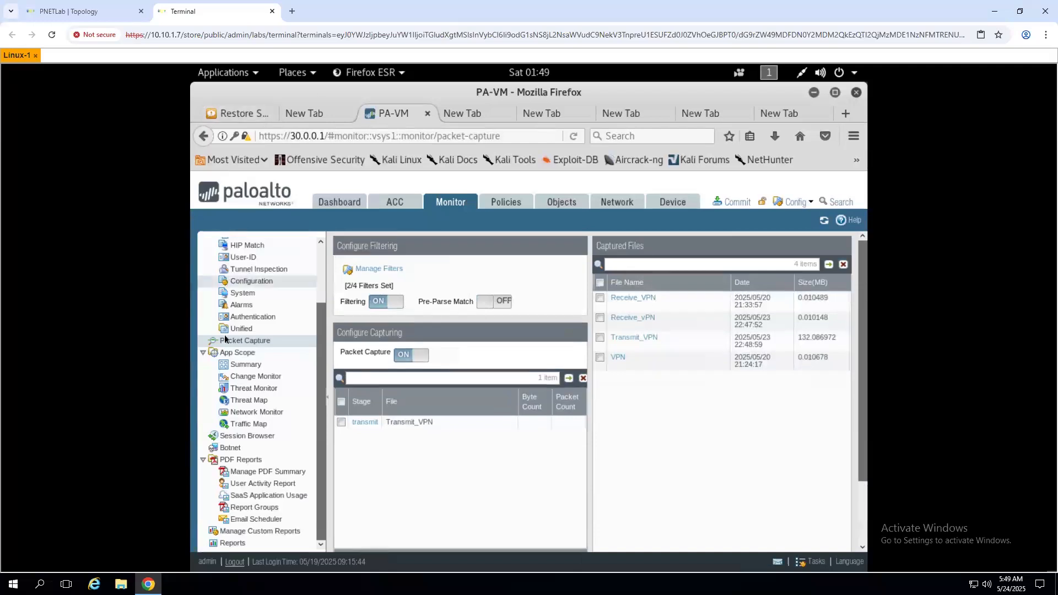
scroll(231, 282, "up", 3)
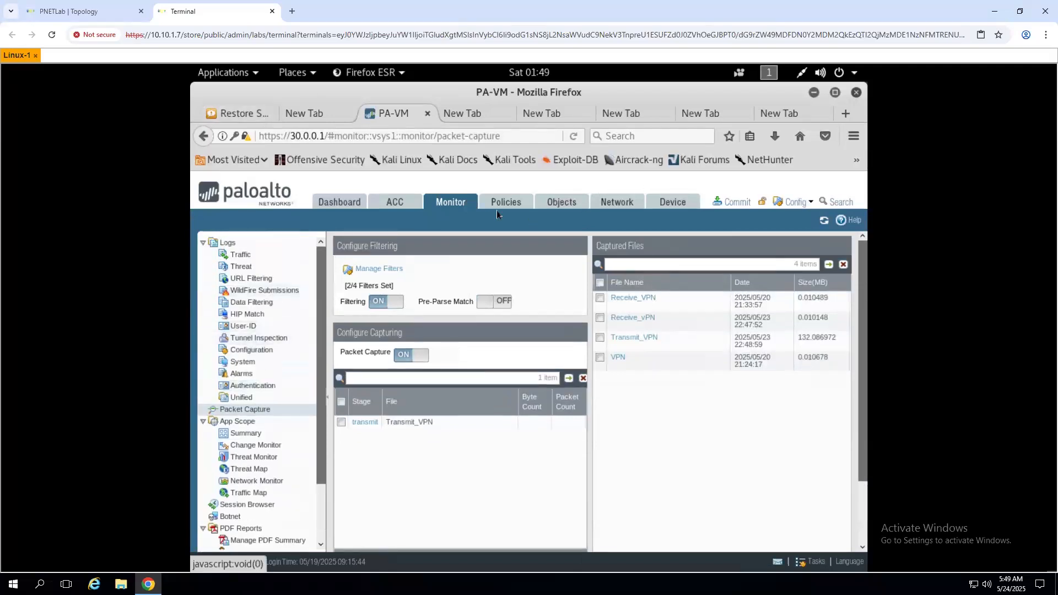
left_click(626, 207)
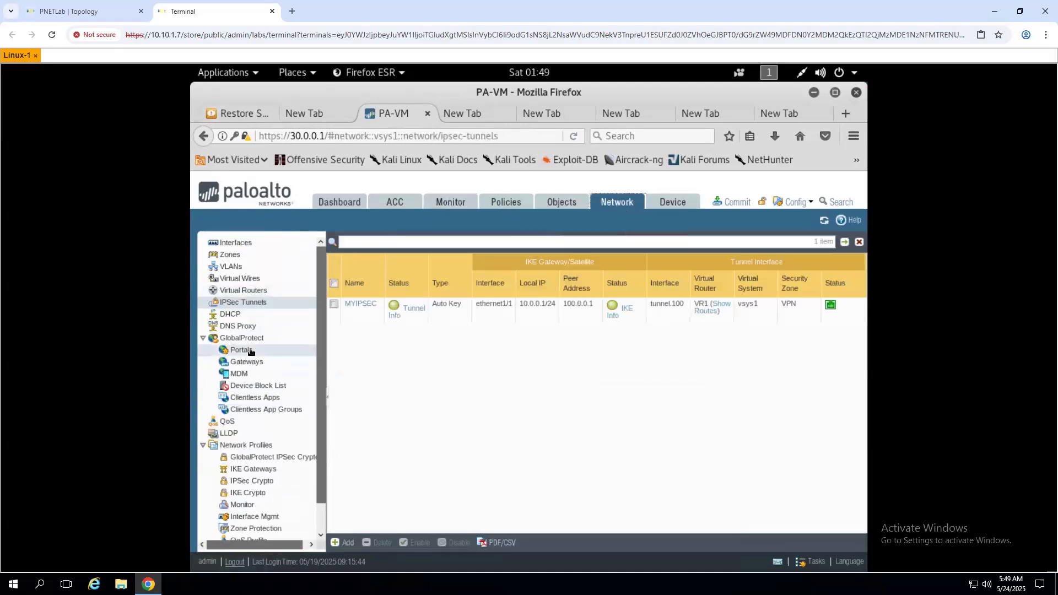
left_click(264, 304)
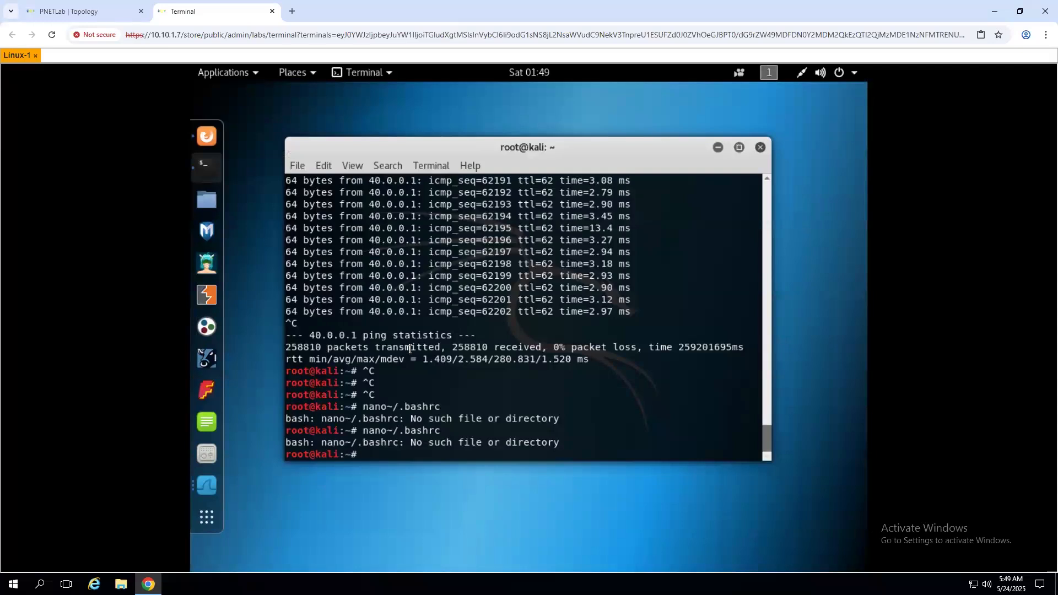
- Run ifconfig and confirm the Kali host's eth0 address is 30.0.0.2
type("ifconfig")
key("Return")
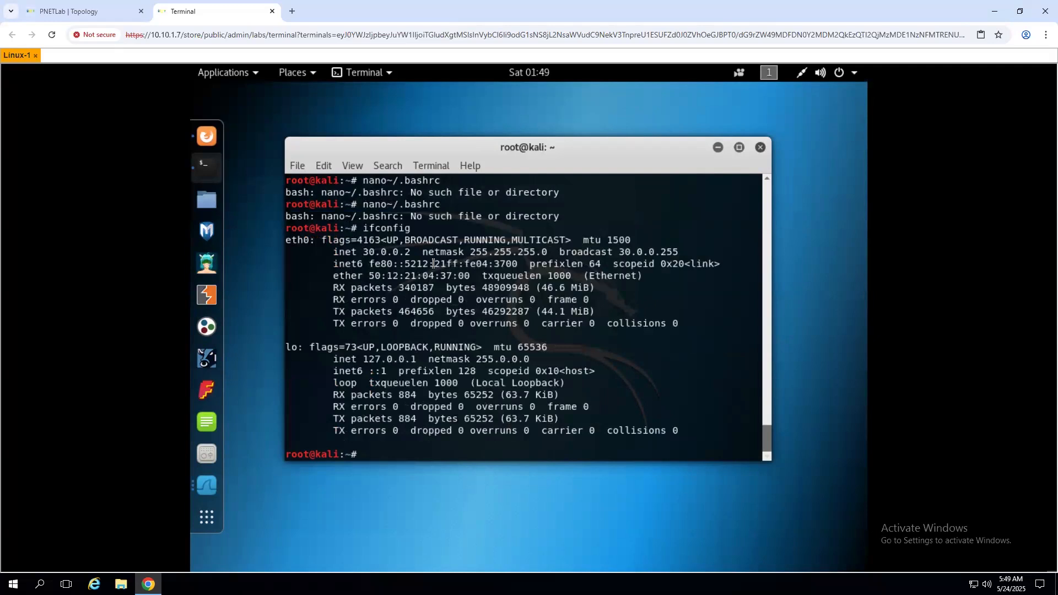
left_click_drag(364, 252, 481, 254)
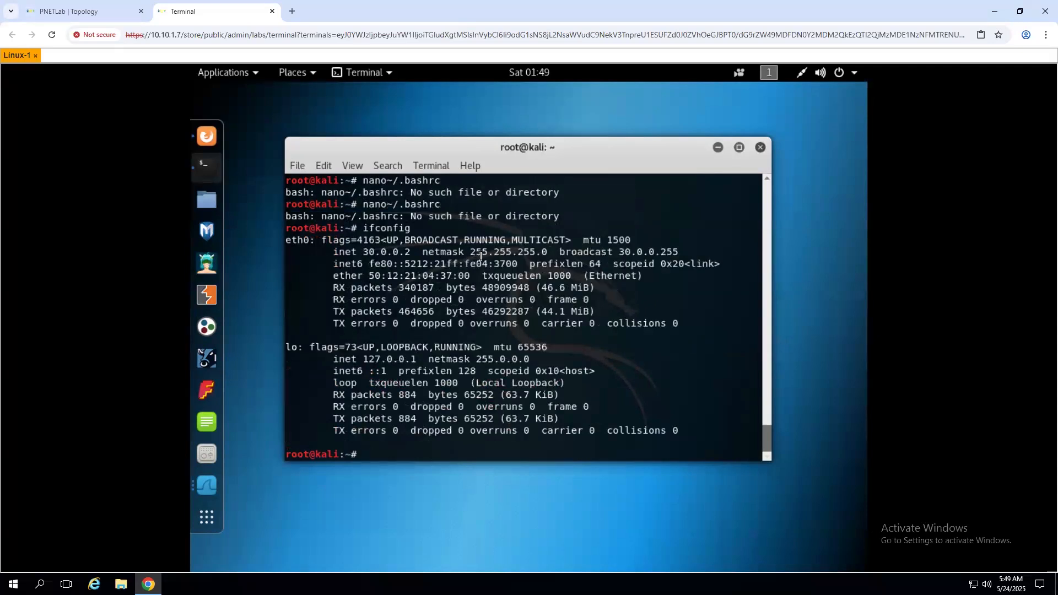
left_click(437, 450)
- Start pinging 40.0.0.2, then go back to the firewall's Packet Capture page
type("ping 40.0.0.2")
key("Return")
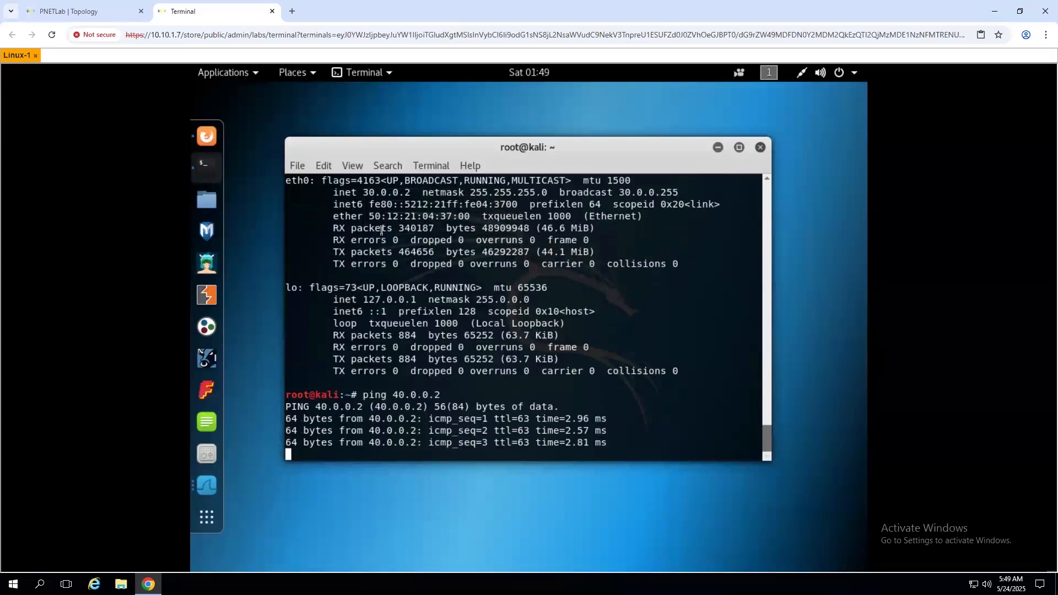
left_click(209, 137)
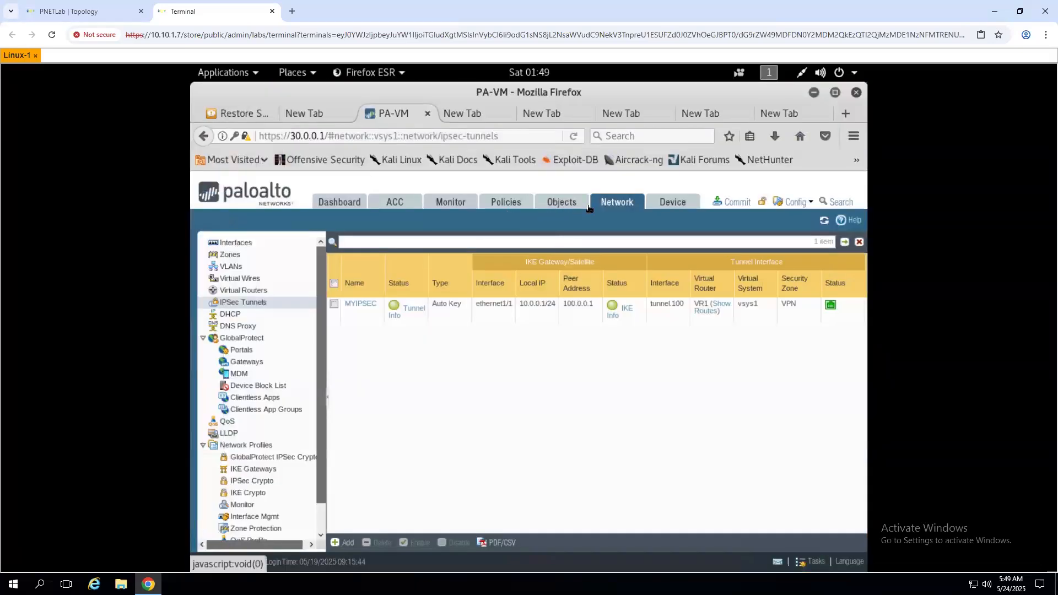
left_click(447, 203)
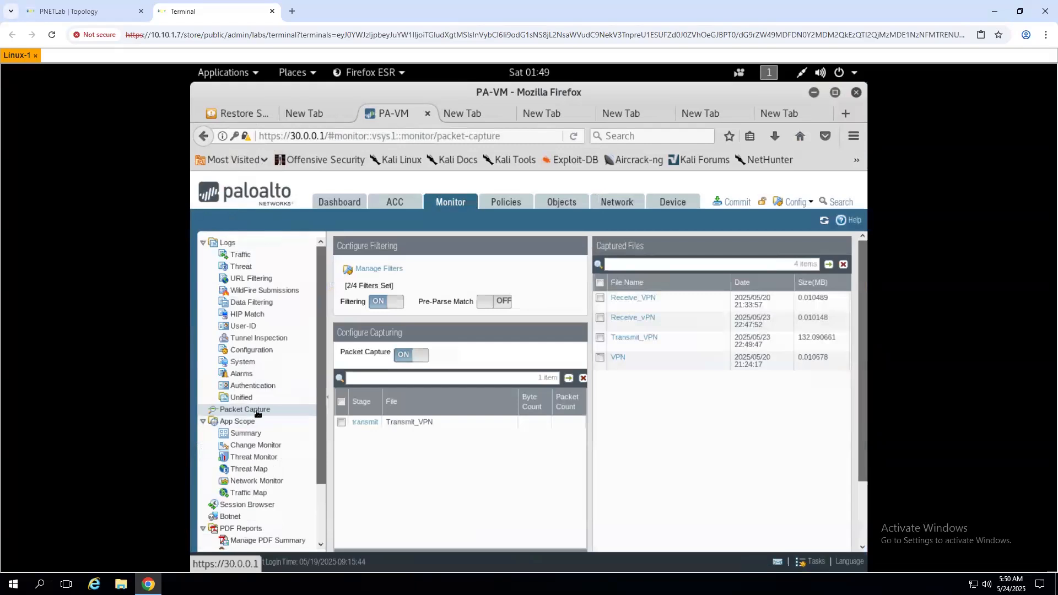
- Refresh until the Transmit_VPN capture keeps growing, then save the 132 MB Transmit_VPN.pcap
left_click(822, 222)
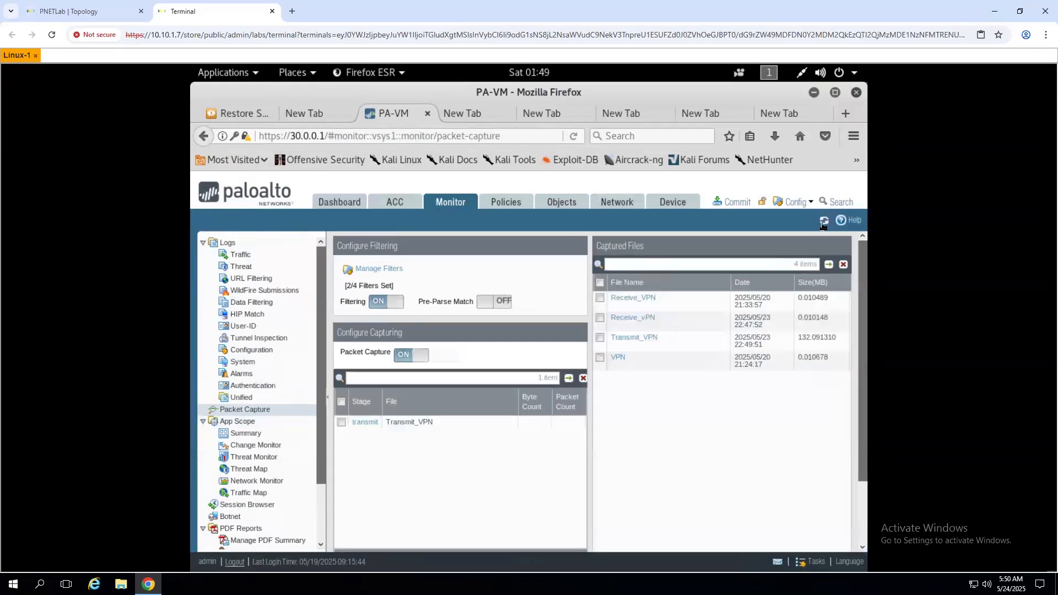
left_click(822, 222)
left_click(823, 221)
left_click(637, 339)
left_click(636, 379)
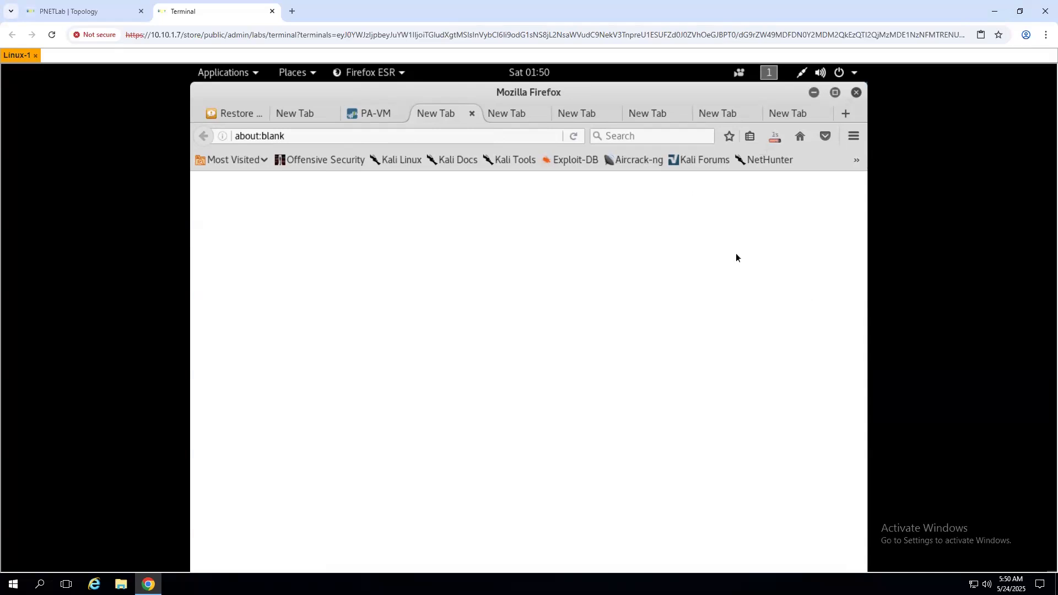
- Open the downloaded Transmit_VPN(1).pcap in Wireshark past the Lua error, loading 904231 packets
left_click(770, 144)
left_click(576, 175)
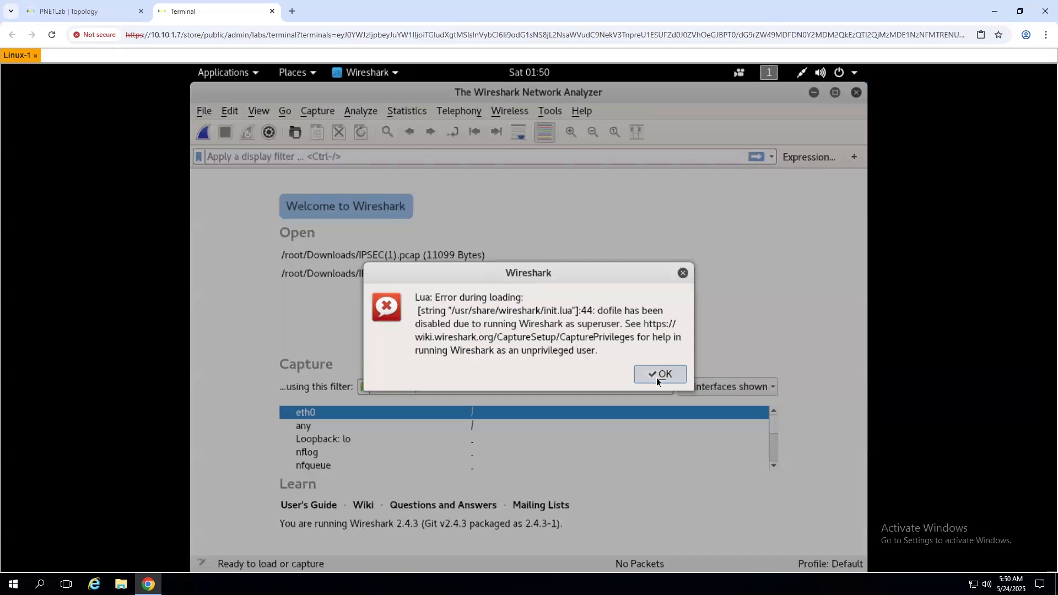
left_click(656, 378)
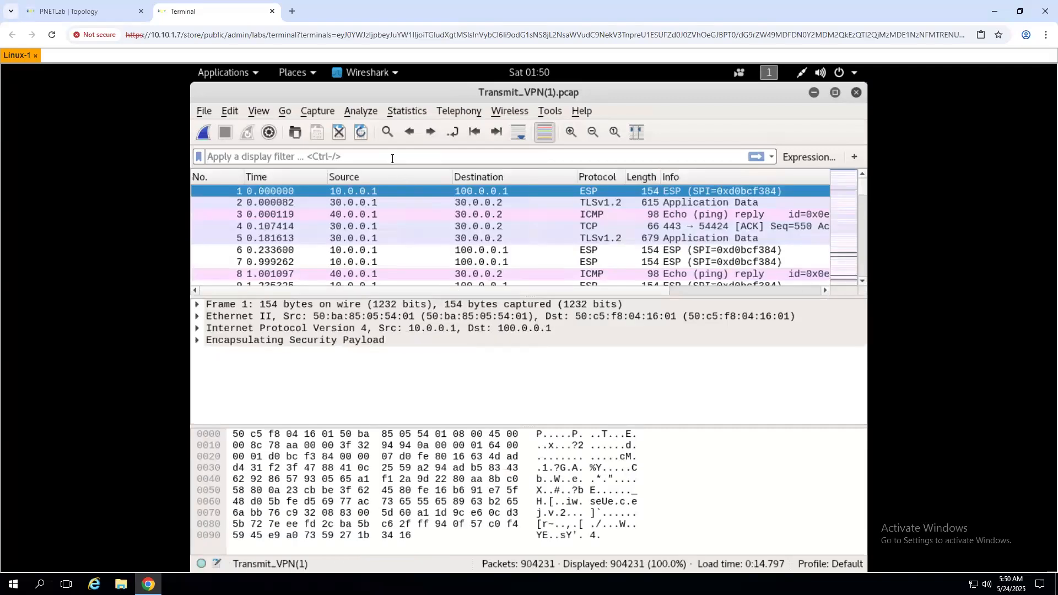
left_click(392, 158)
- Apply an isakmp display filter to the transmit capture
type("is")
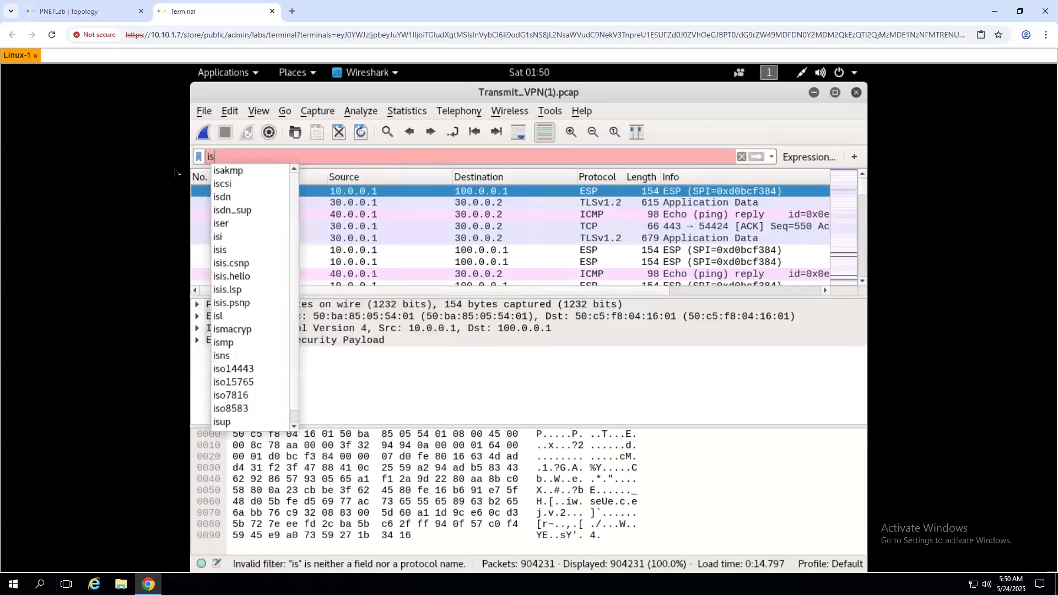
left_click(233, 171)
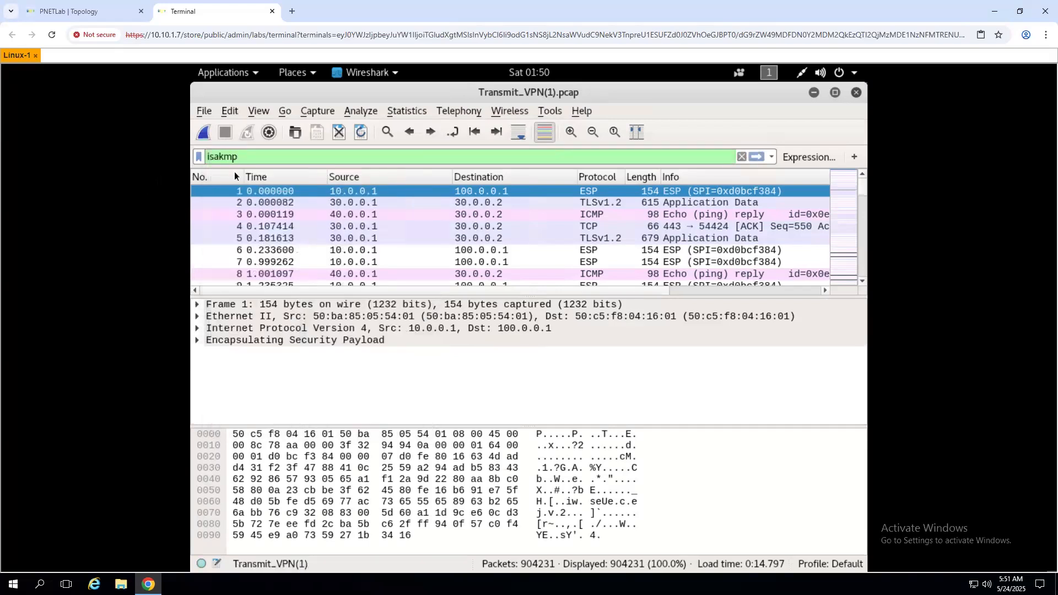
key("Return")
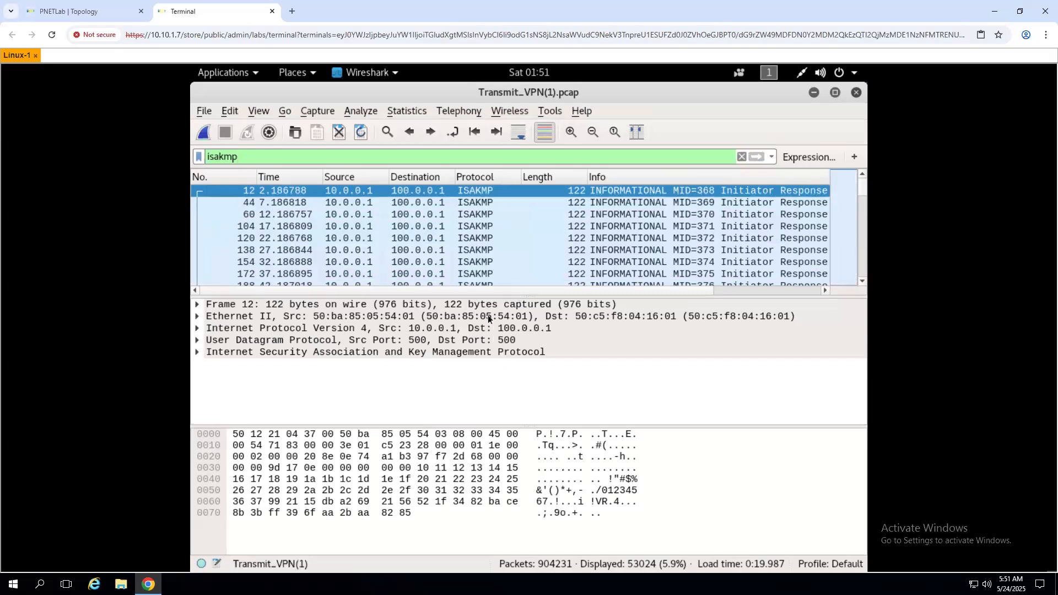
- Enlarge the packet list and review ISAKMP packets 904189, 903158, 903168 and 903093
left_click_drag(492, 296, 488, 339)
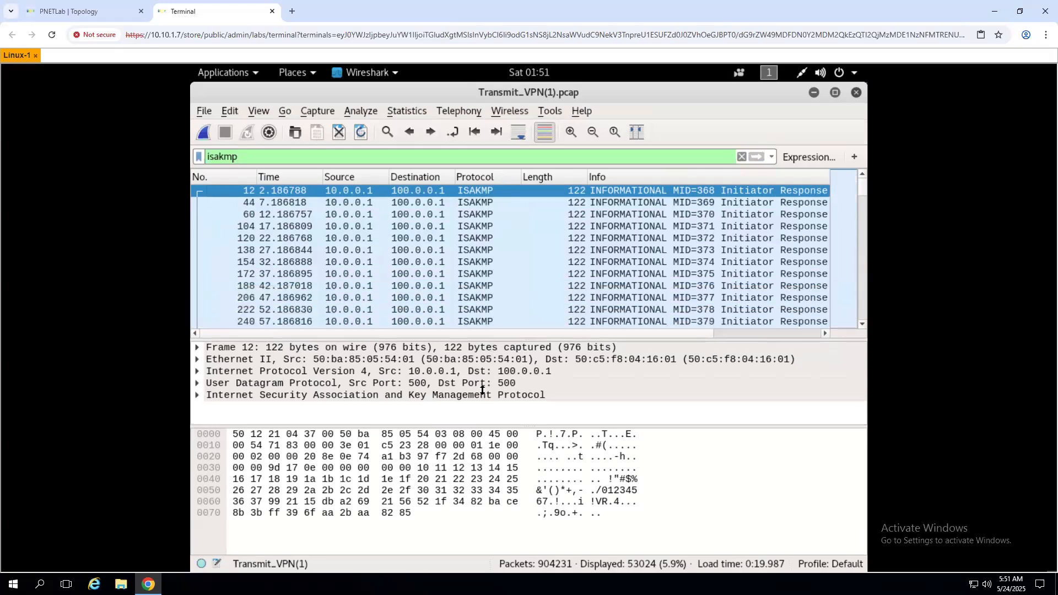
left_click_drag(482, 390, 484, 381)
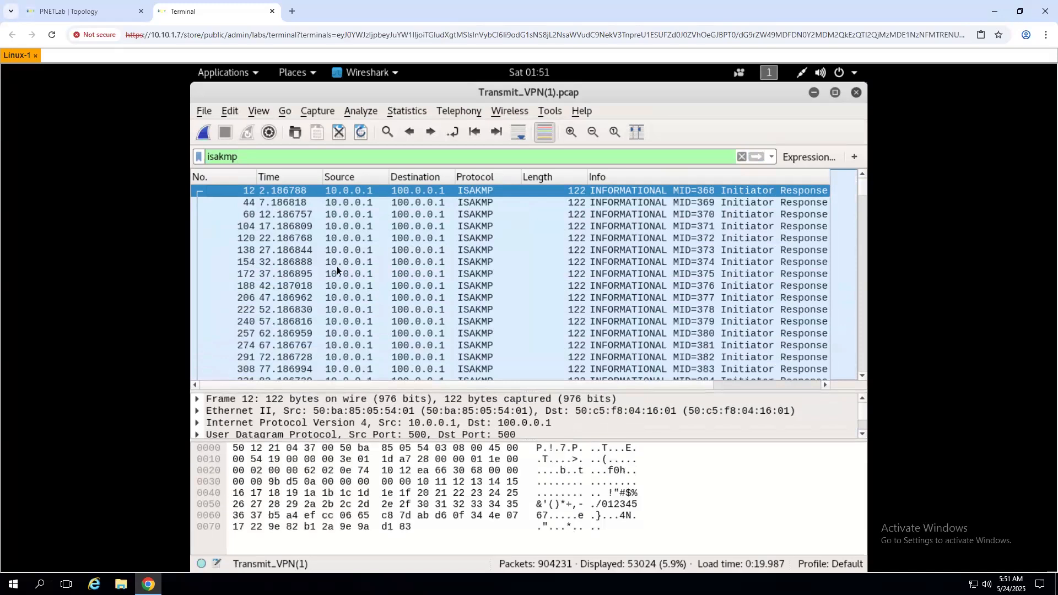
scroll(336, 266, "down", 20)
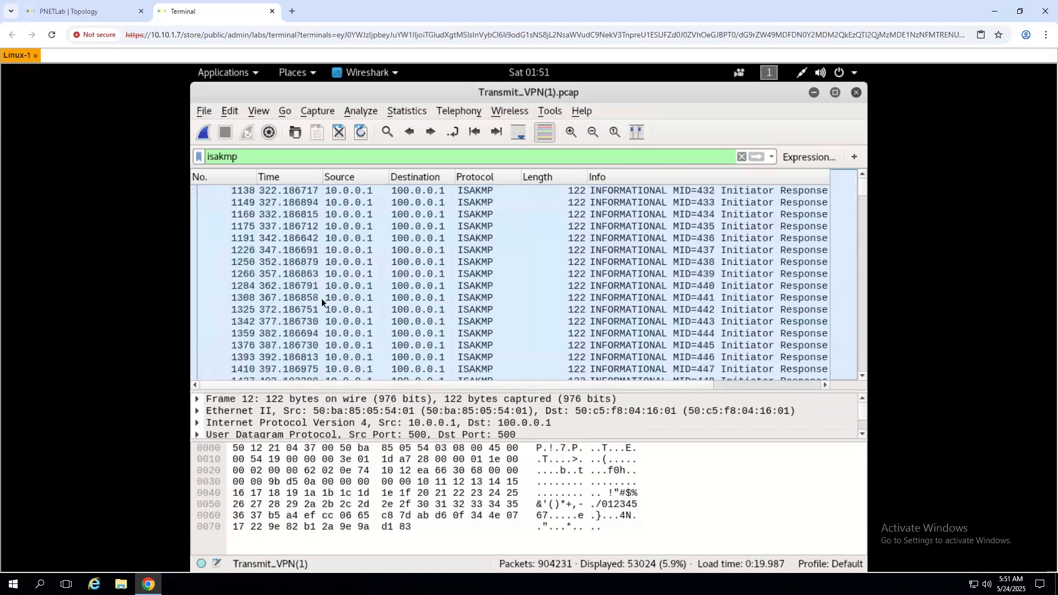
scroll(369, 342, "down", 6)
scroll(812, 233, "down", 3)
left_click_drag(861, 194, 860, 382)
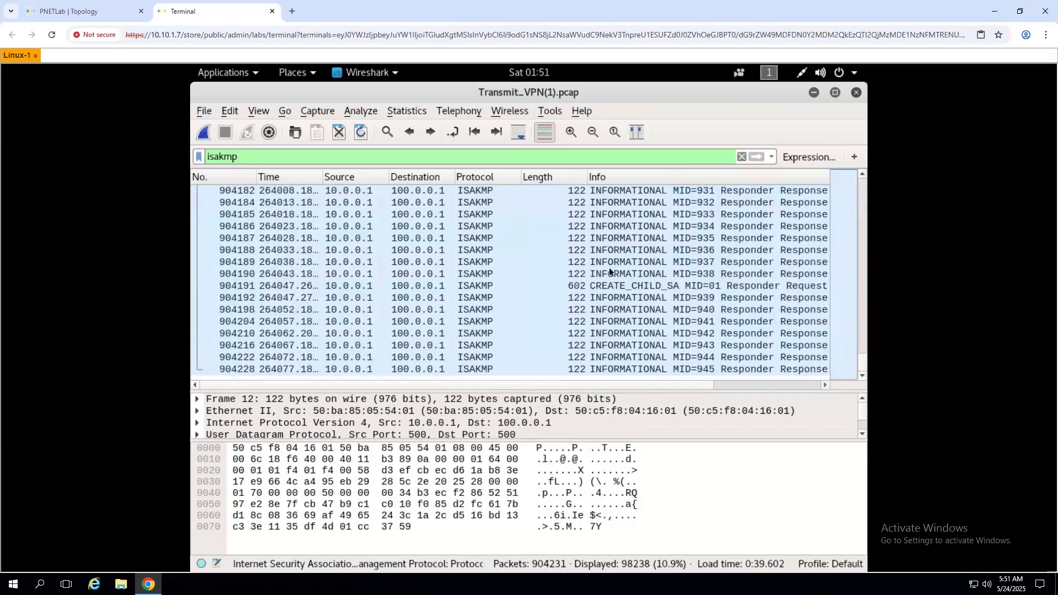
left_click(484, 257)
scroll(459, 263, "up", 14)
scroll(455, 260, "up", 20)
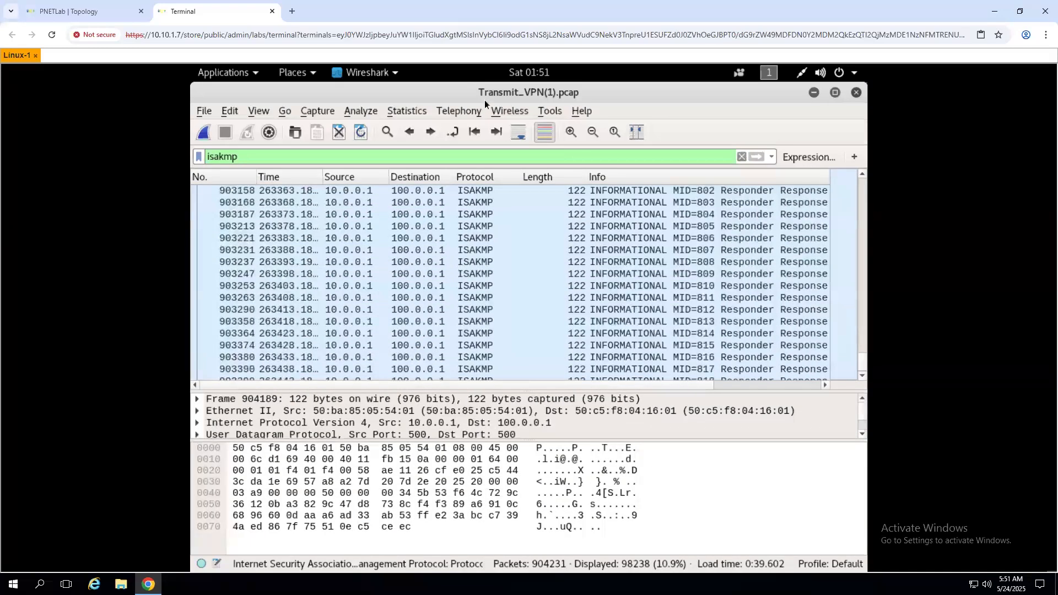
left_click(345, 191)
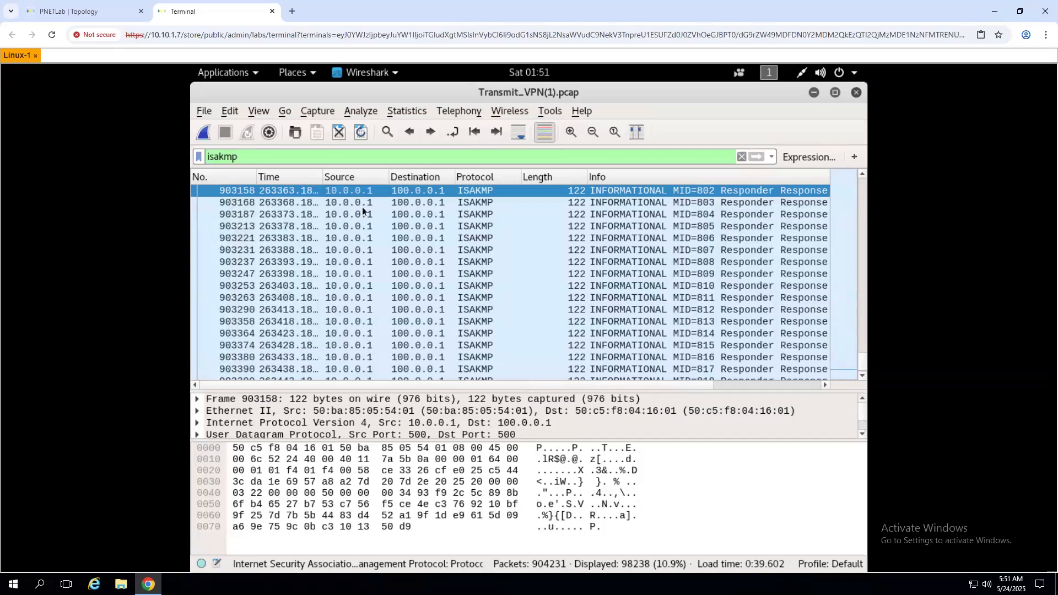
left_click(729, 202)
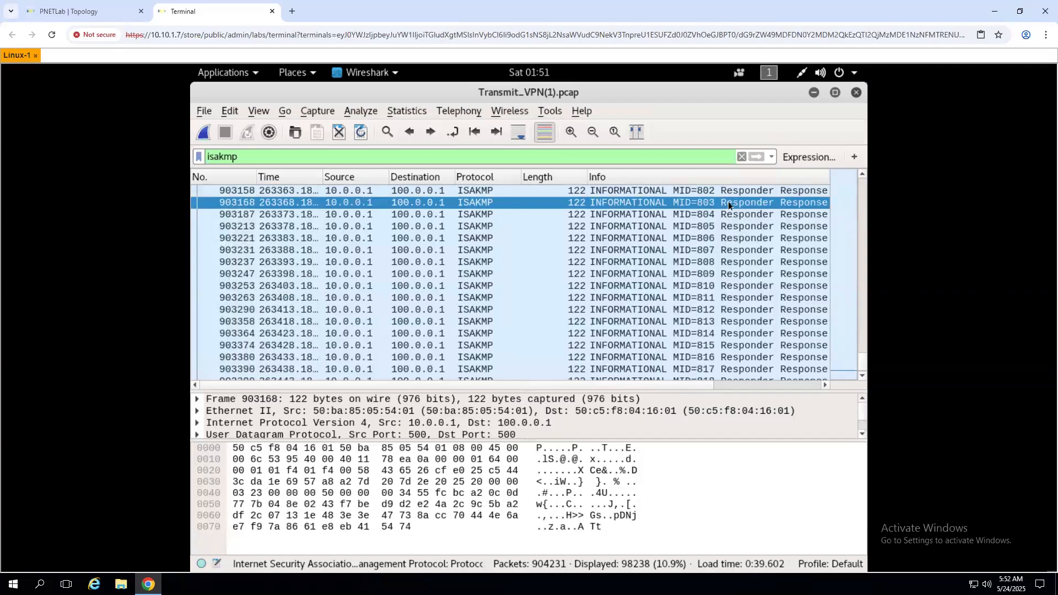
scroll(379, 281, "up", 4)
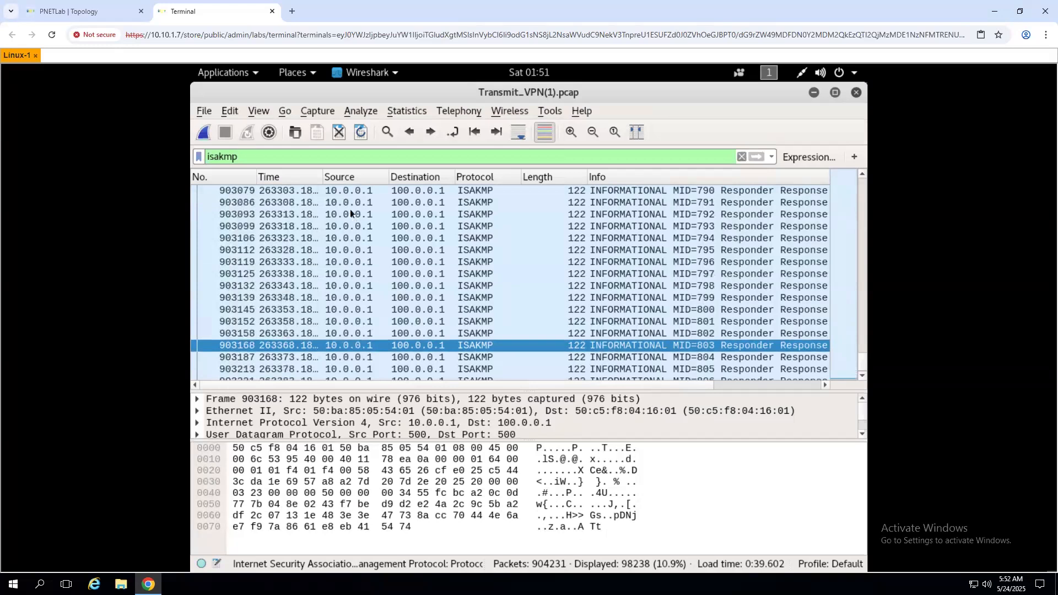
left_click(401, 218)
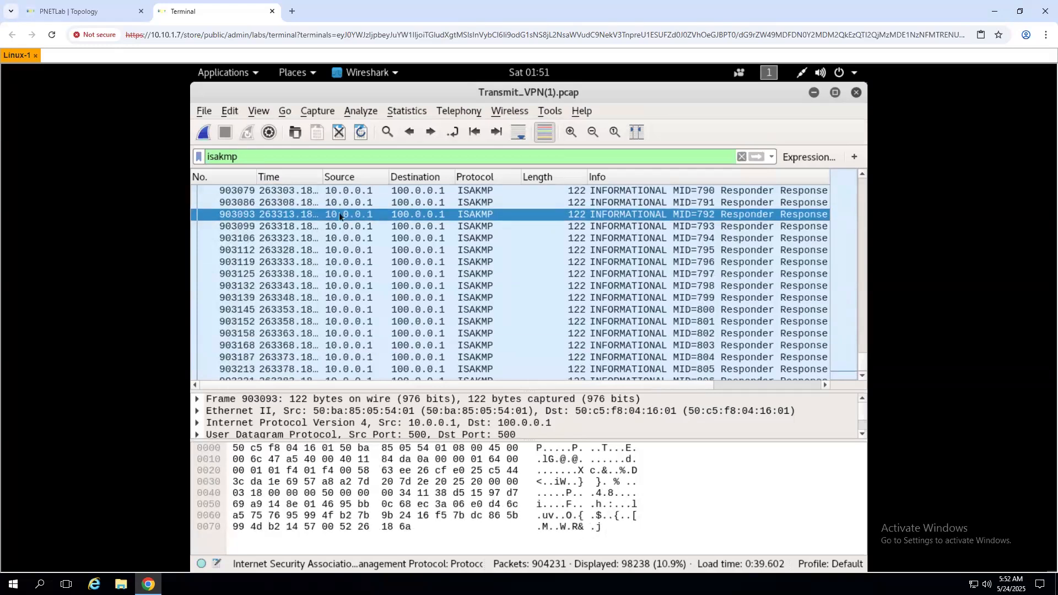
- Glance at the PNETLab topology, return to Wireshark, and clear the isakmp filter
left_click(71, 11)
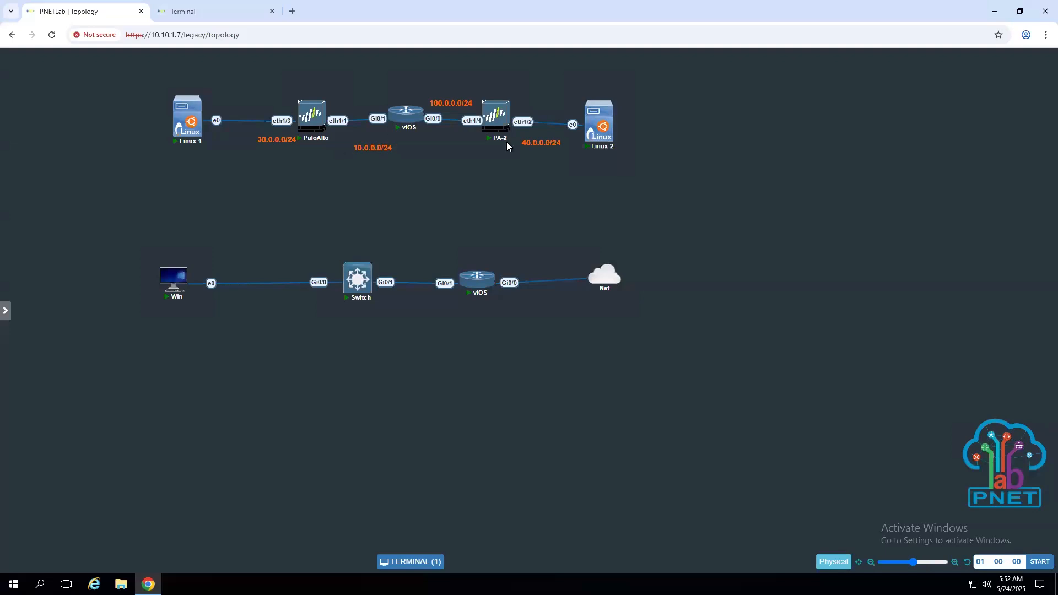
left_click(197, 14)
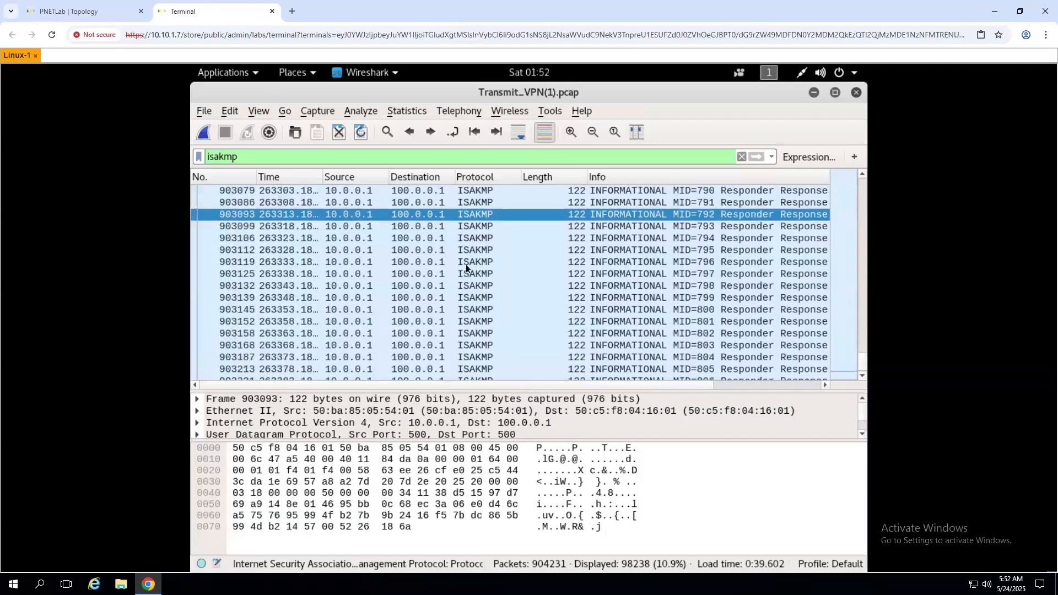
scroll(385, 313, "down", 18)
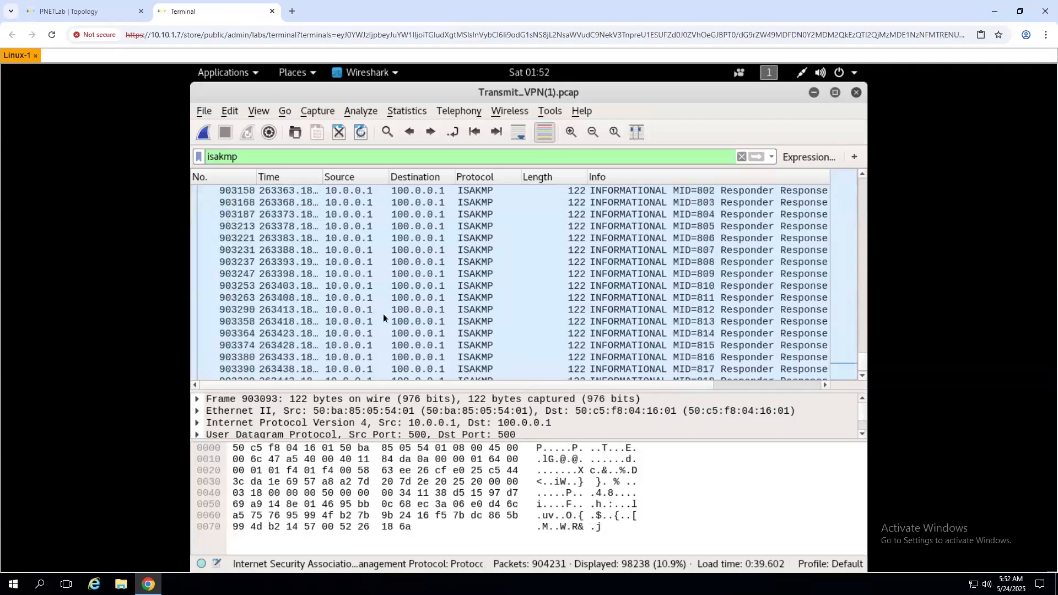
scroll(382, 316, "down", 12)
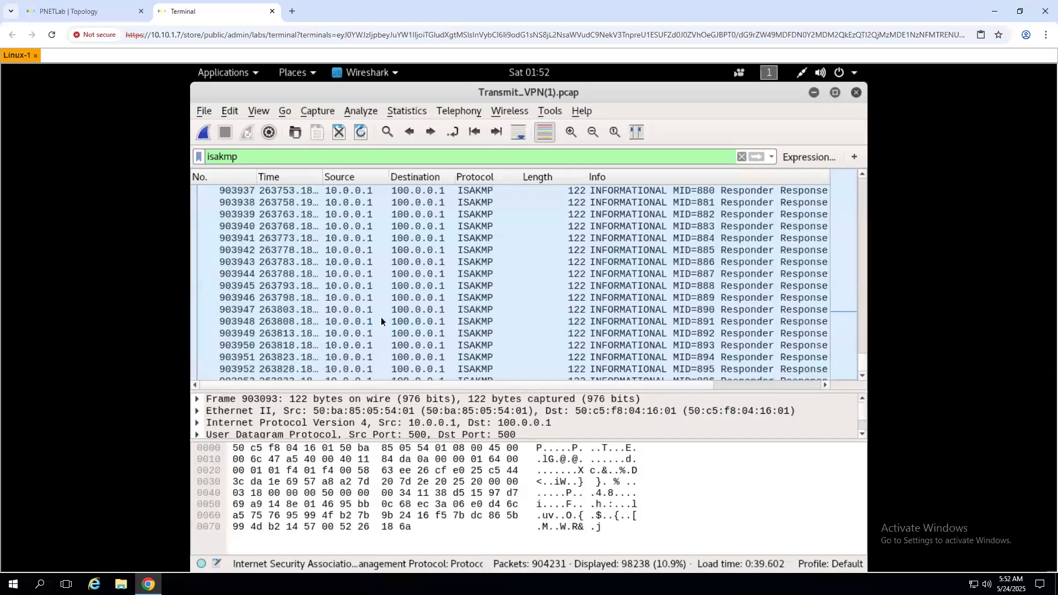
scroll(378, 318, "down", 10)
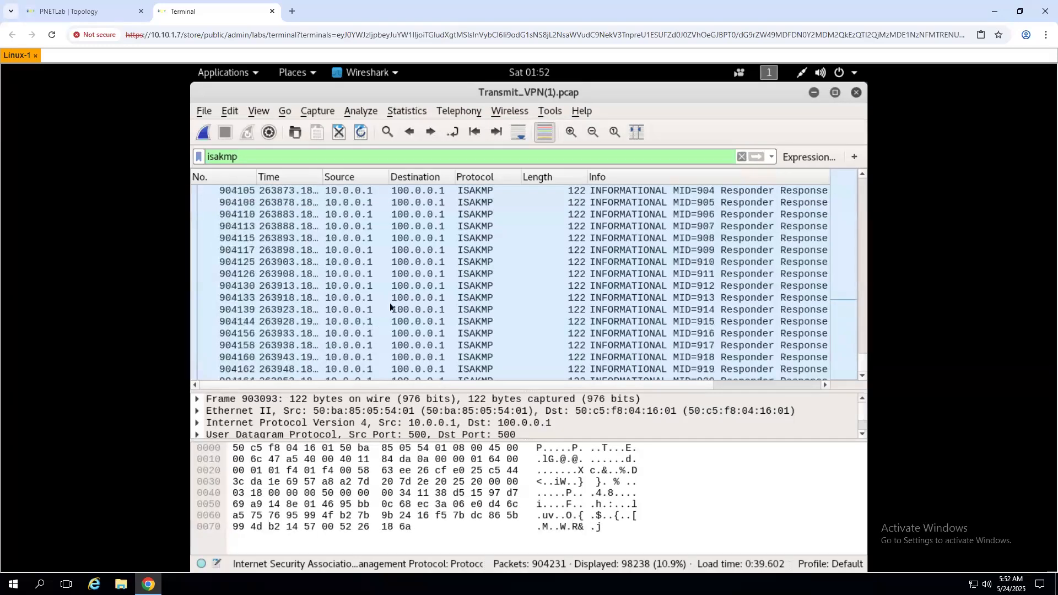
left_click(741, 157)
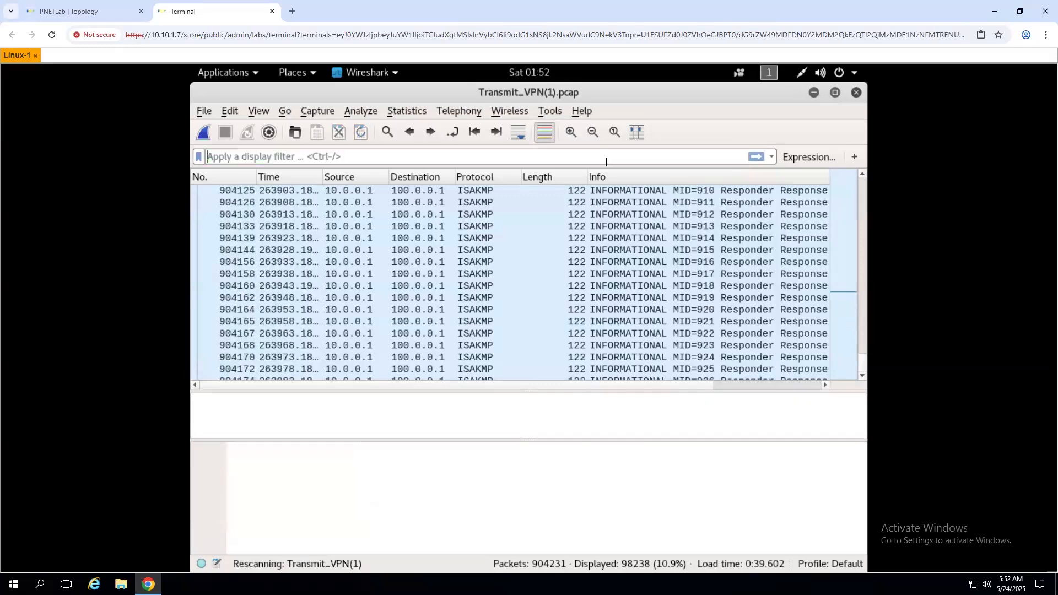
- Filter the capture with esp (521875 packets) and inspect ESP packet 7
type("esp")
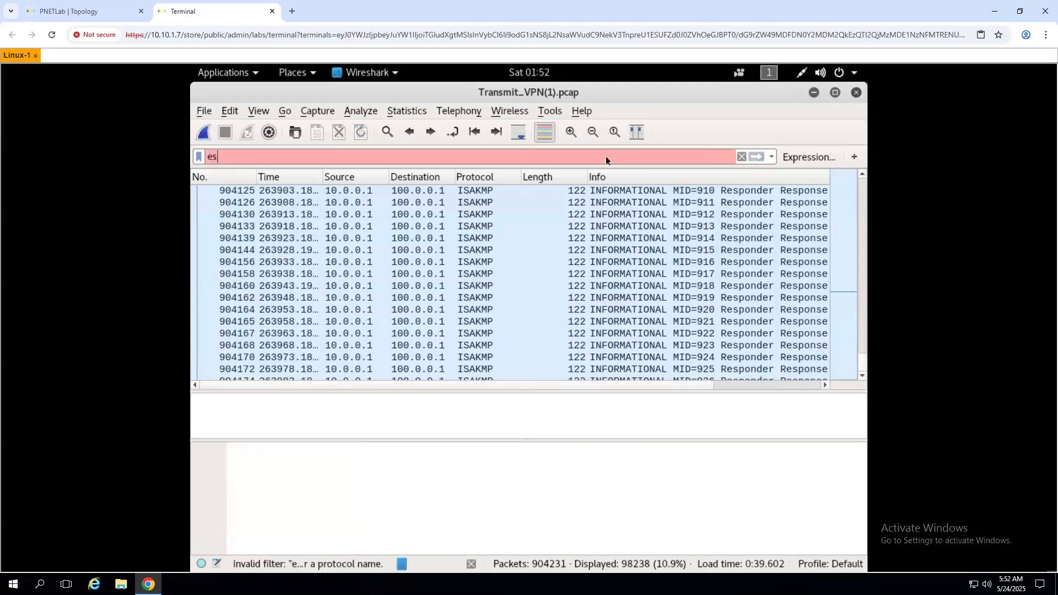
key("Return")
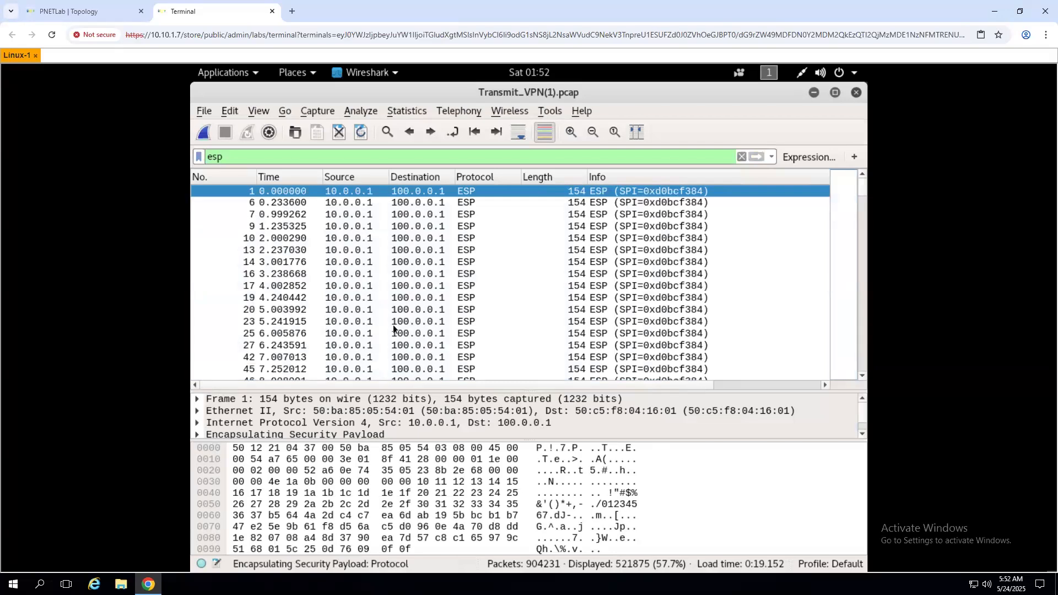
scroll(392, 326, "down", 12)
scroll(394, 331, "up", 12)
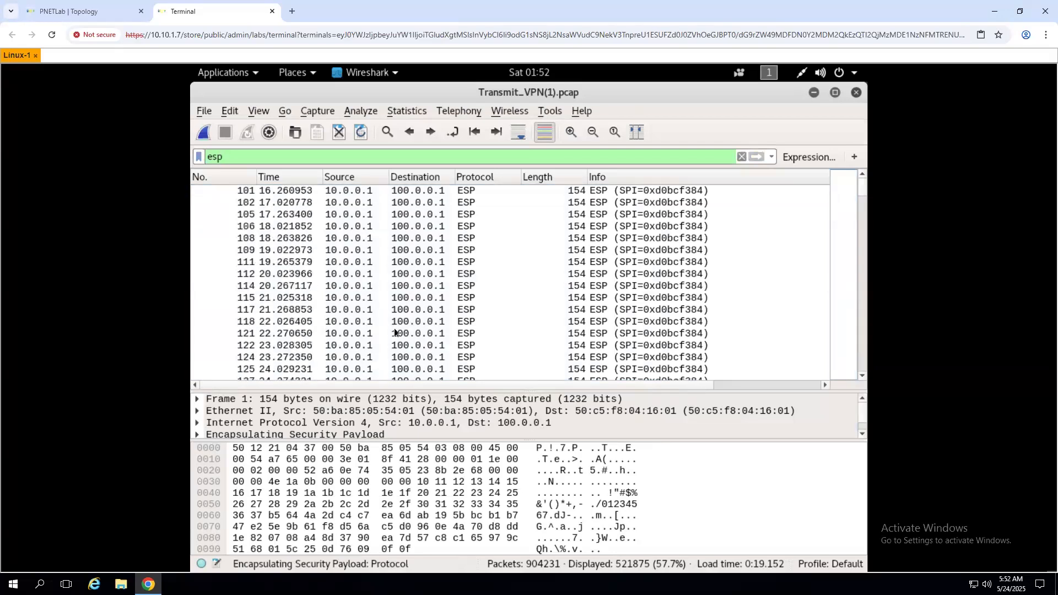
left_click(631, 215)
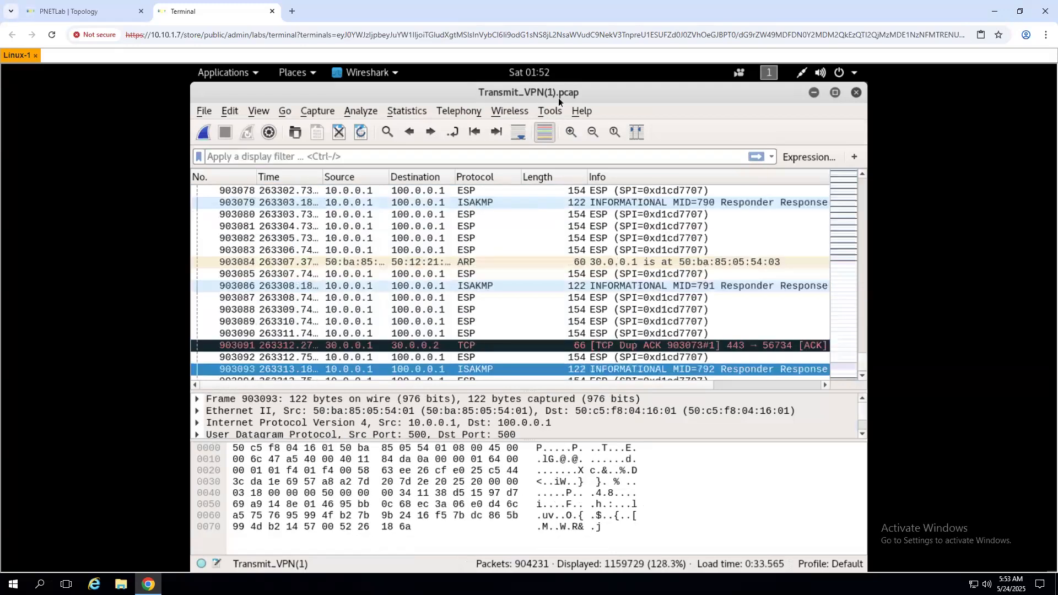
- Inspect ESP packets around 902946 and expand Encapsulating Security Payload to show SPI 0xd1cd7707
scroll(517, 273, "up", 20)
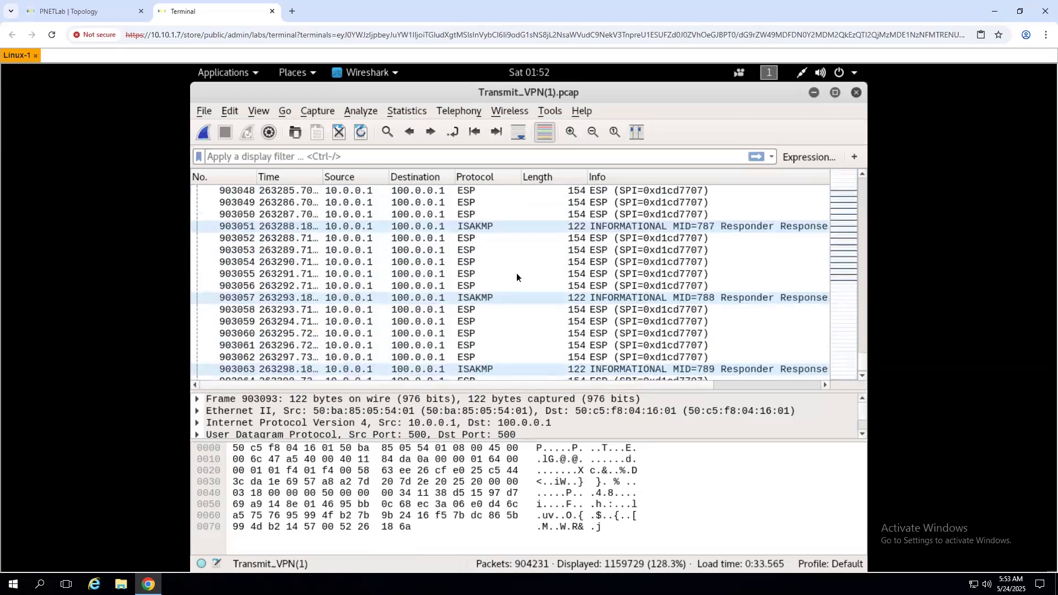
scroll(529, 259, "up", 14)
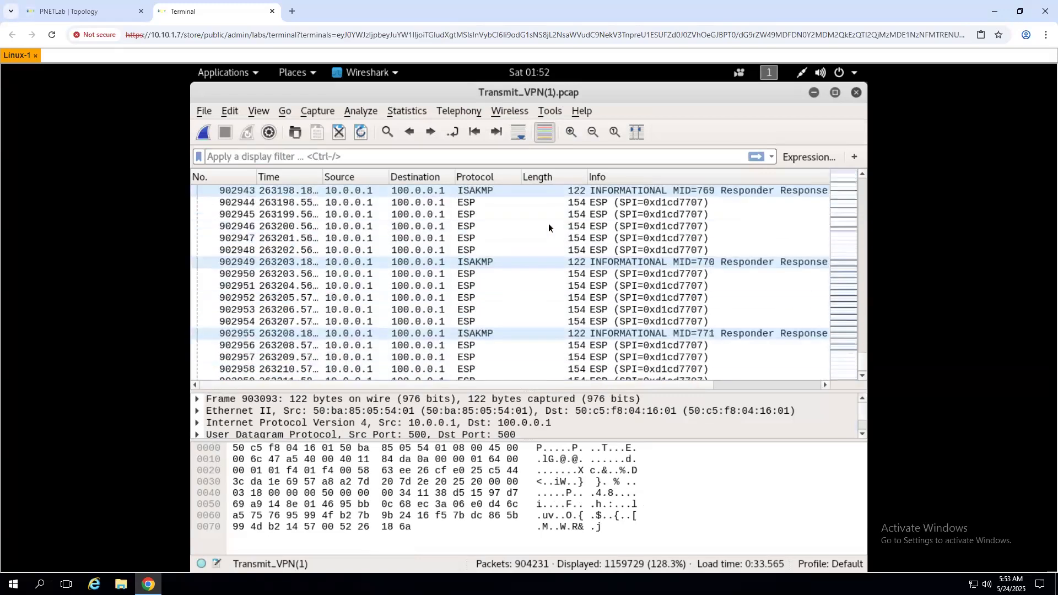
left_click(548, 226)
left_click(478, 286)
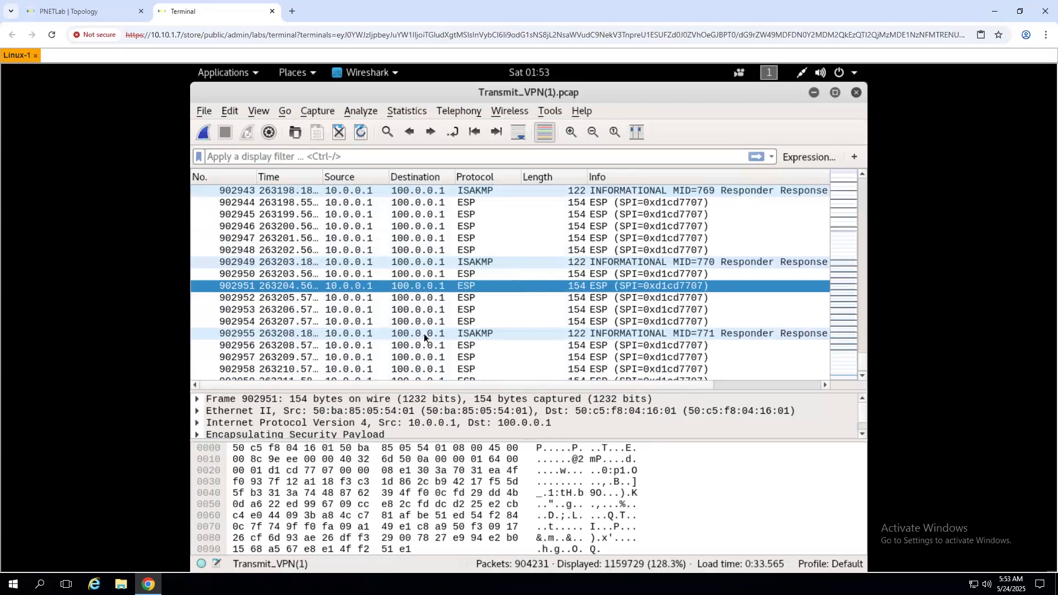
left_click(367, 191)
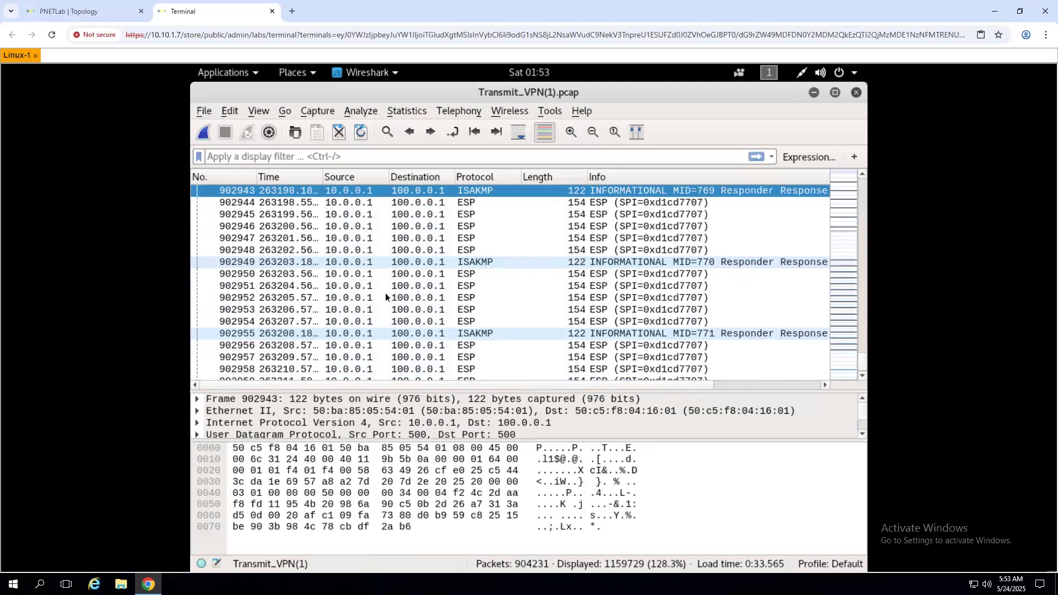
left_click(395, 239)
scroll(366, 418, "down", 1)
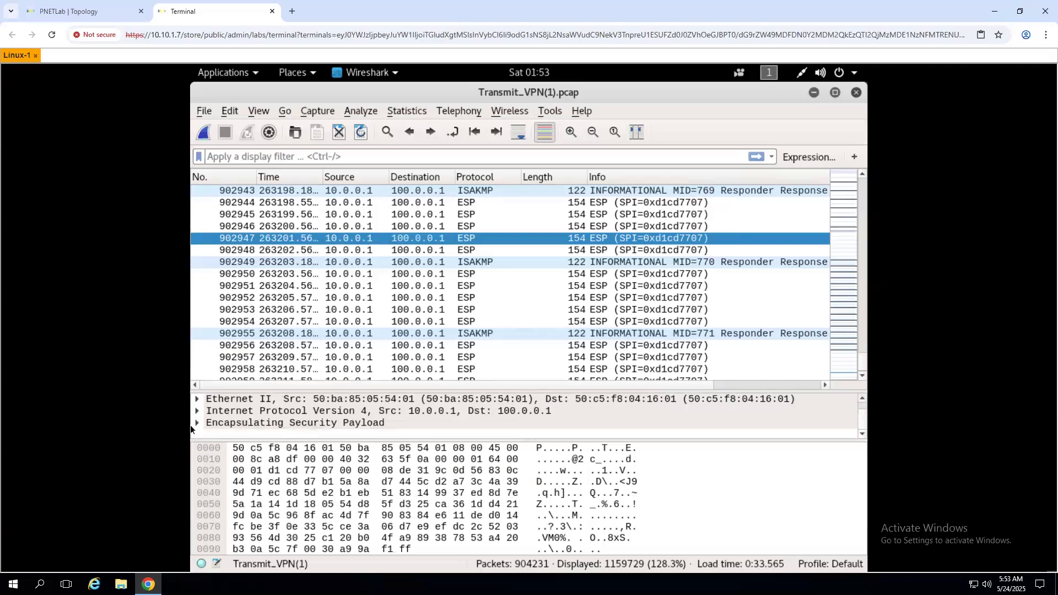
double_click(249, 422)
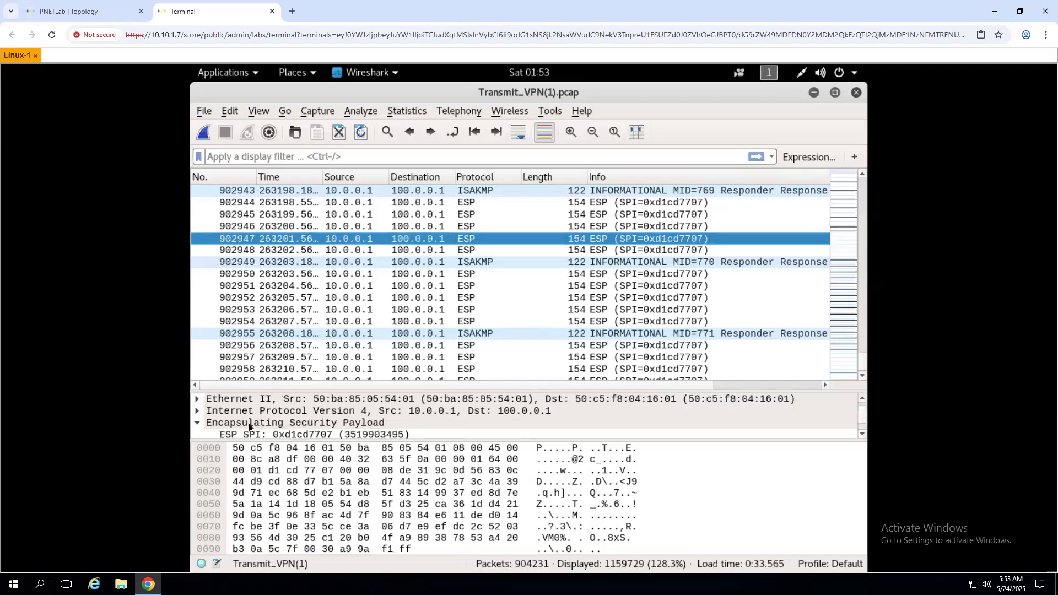
scroll(276, 411, "down", 1)
left_click(276, 411)
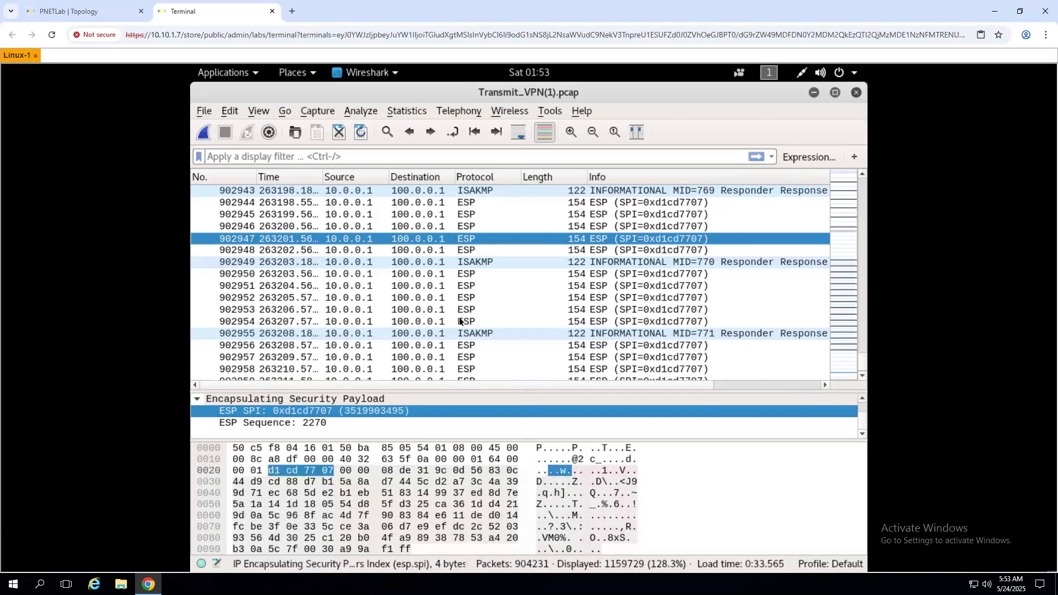
- Inspect TCP packet 903201 and the TLSv1.2 Server Hello 903196 from 30.0.0.1 to 30.0.0.2
scroll(453, 330, "down", 10)
scroll(431, 345, "down", 20)
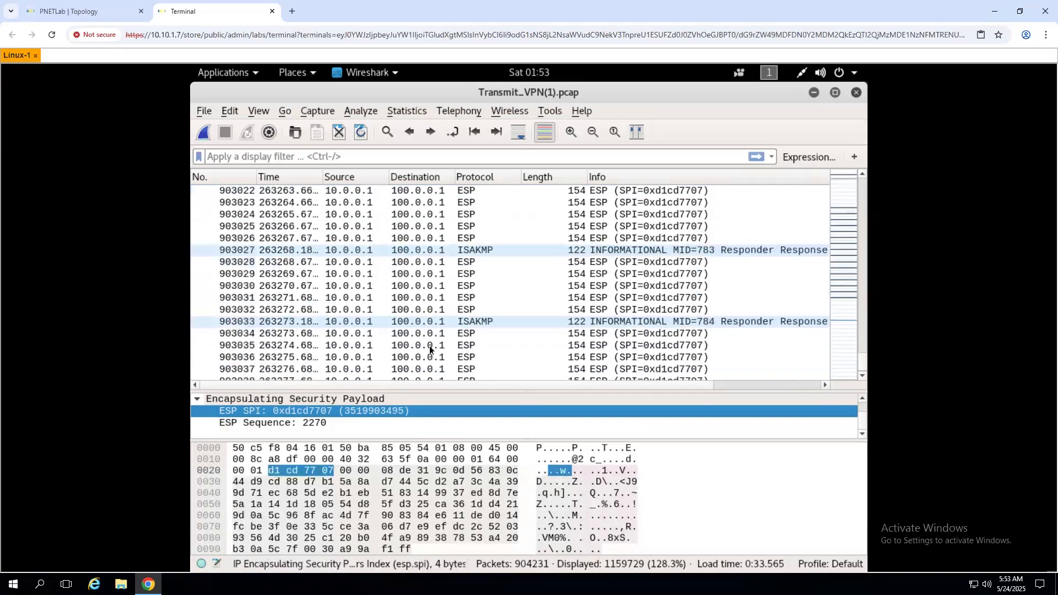
scroll(428, 351, "down", 14)
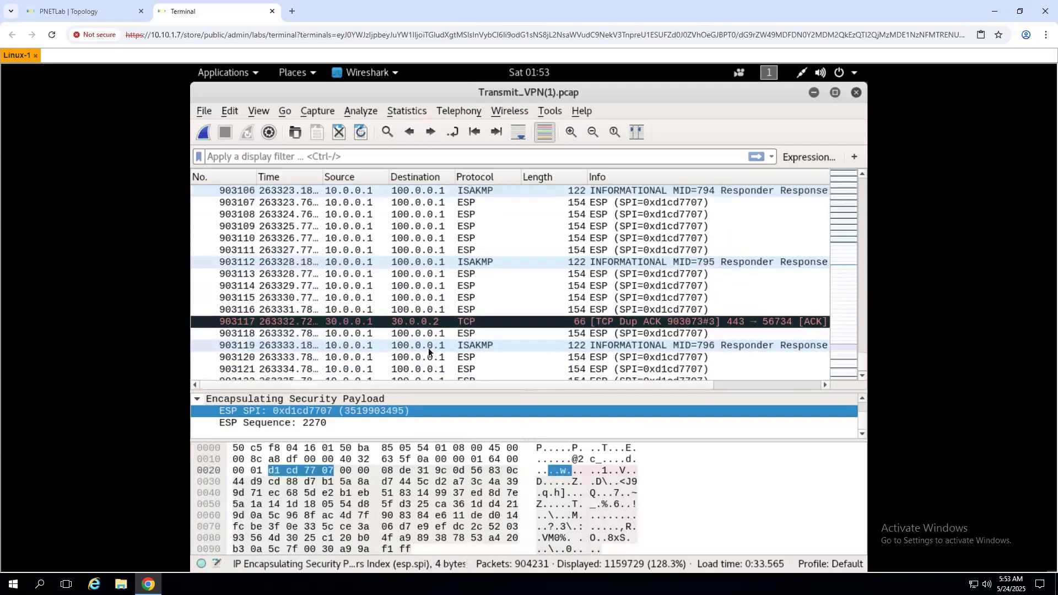
scroll(428, 348, "down", 19)
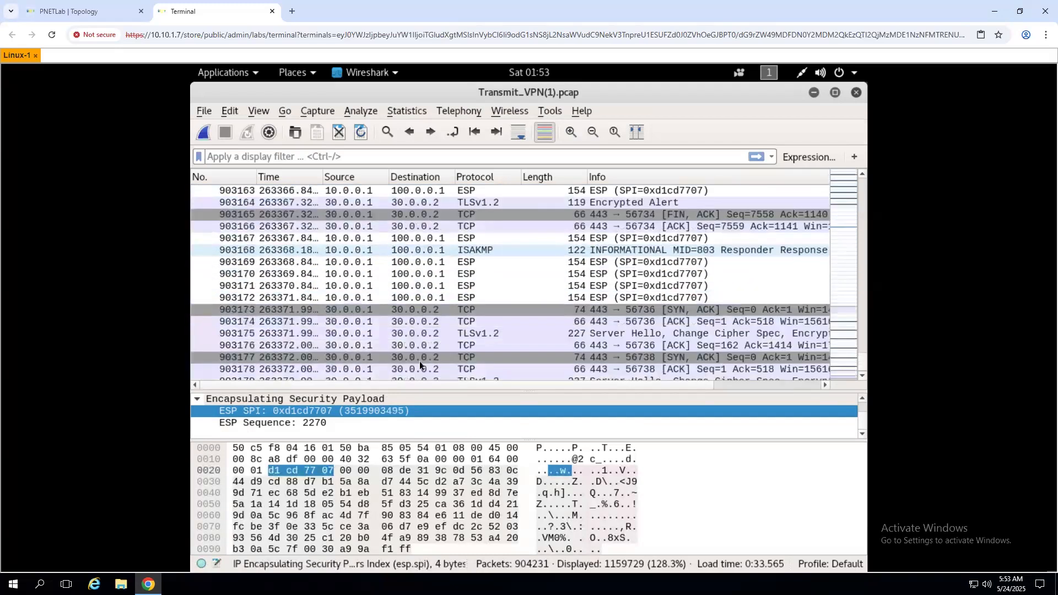
scroll(419, 362, "down", 11)
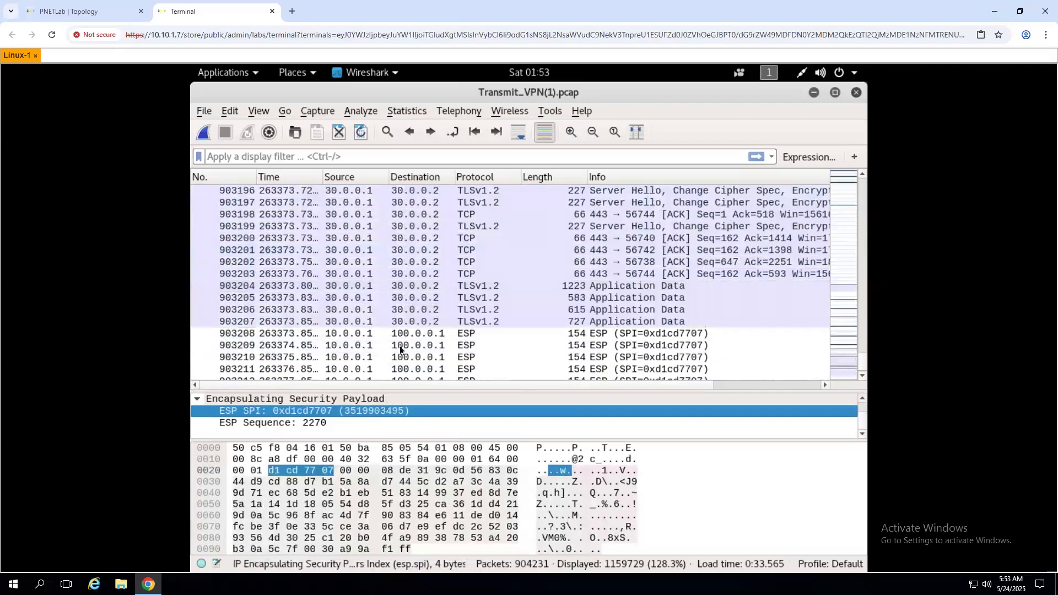
scroll(398, 345, "up", 2)
left_click(372, 327)
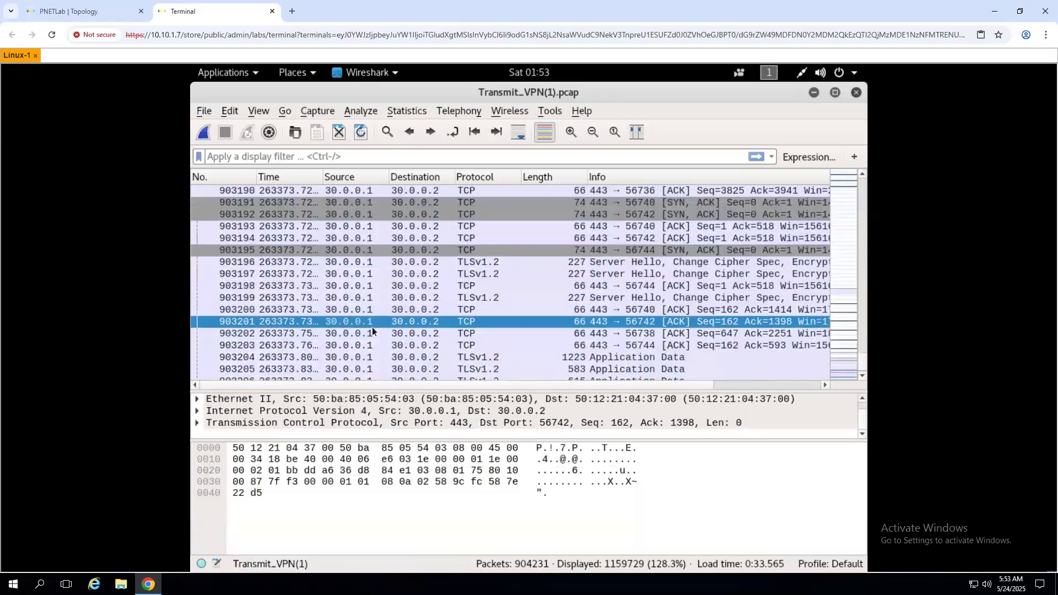
left_click(379, 266)
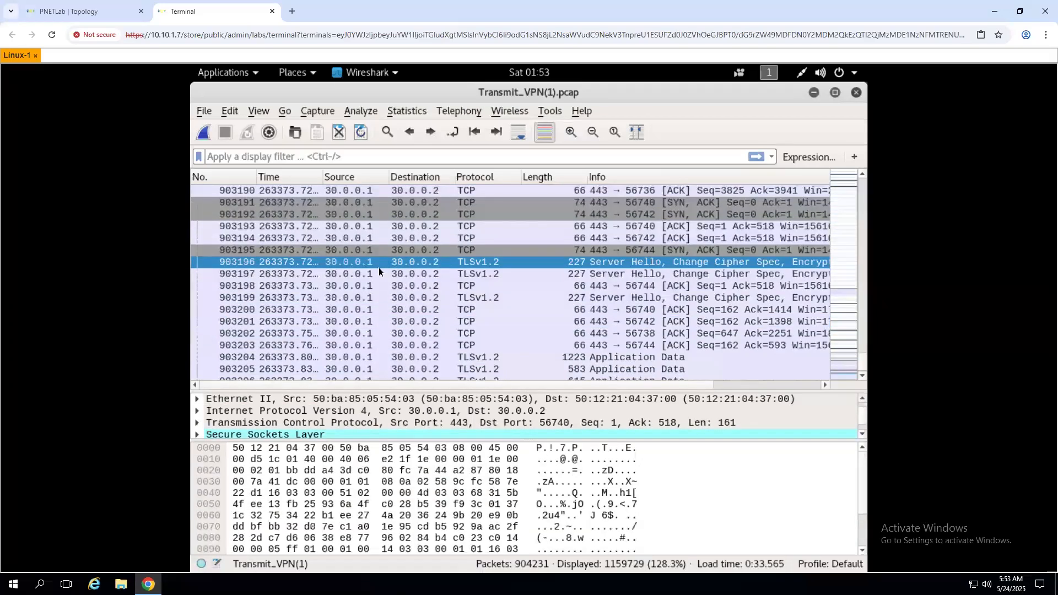
- Filter on packet 903196's TCP conversation between 30.0.0.1:443 and 30.0.0.2:56740
left_click(278, 156)
type("tls")
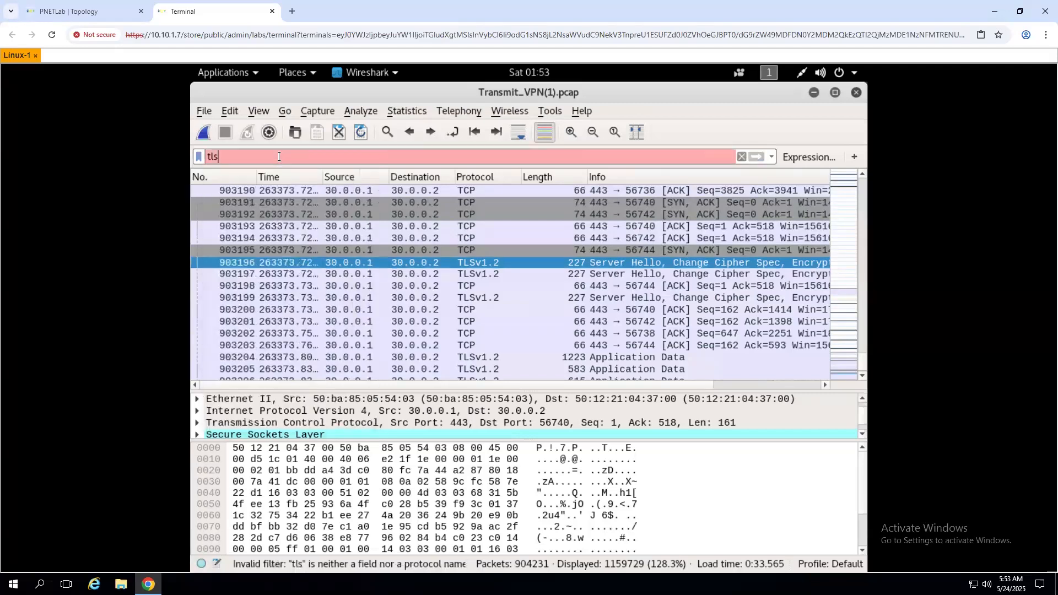
right_click(323, 266)
mouse_move(413, 427)
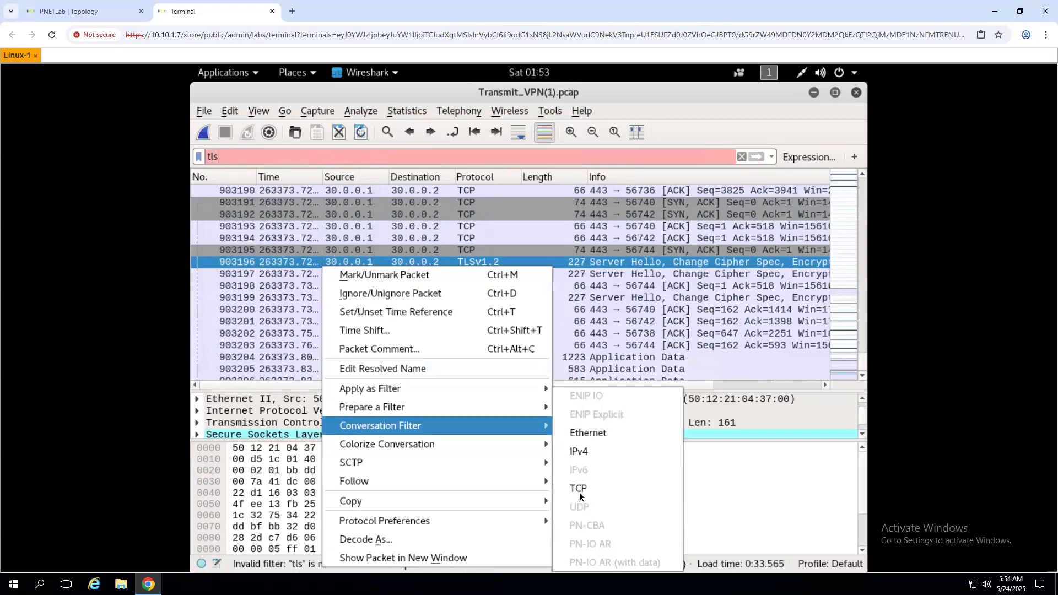
left_click(583, 482)
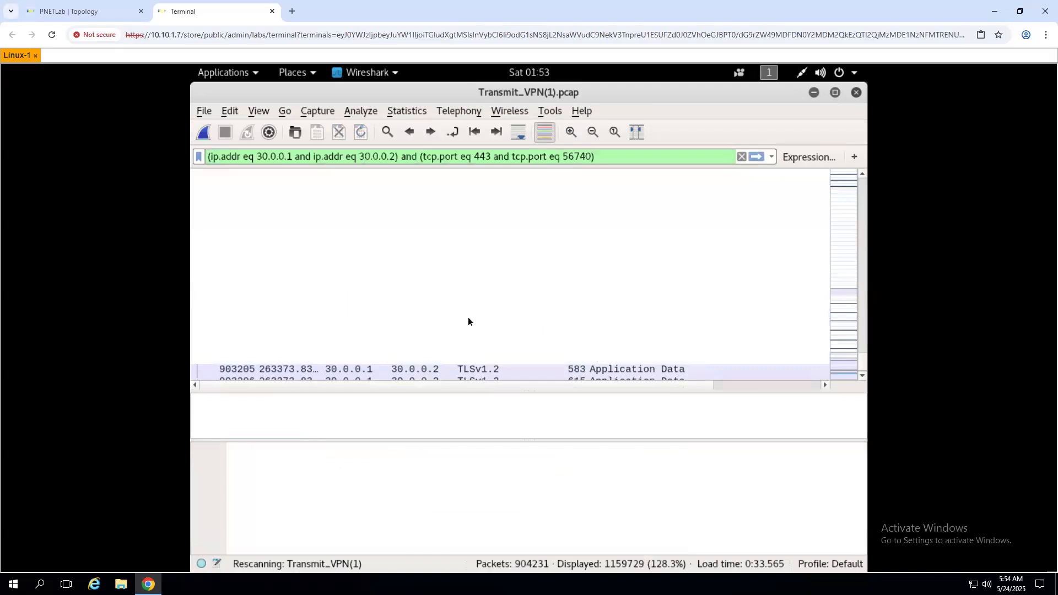
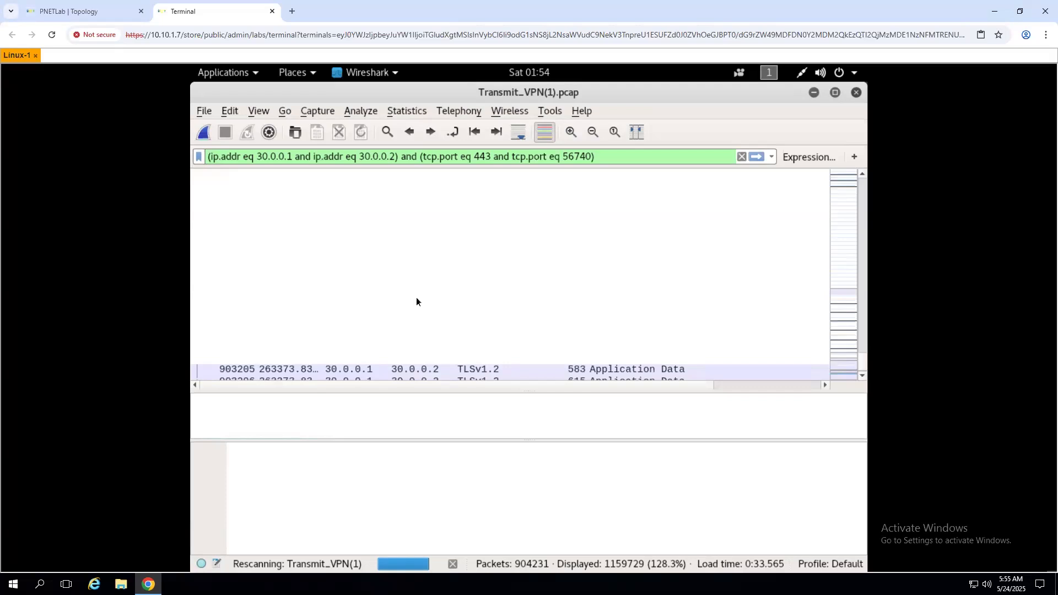
- Stop the ping to 40.0.0.2 in the Kali terminal, showing 324 packets sent with 0% loss
left_click(809, 94)
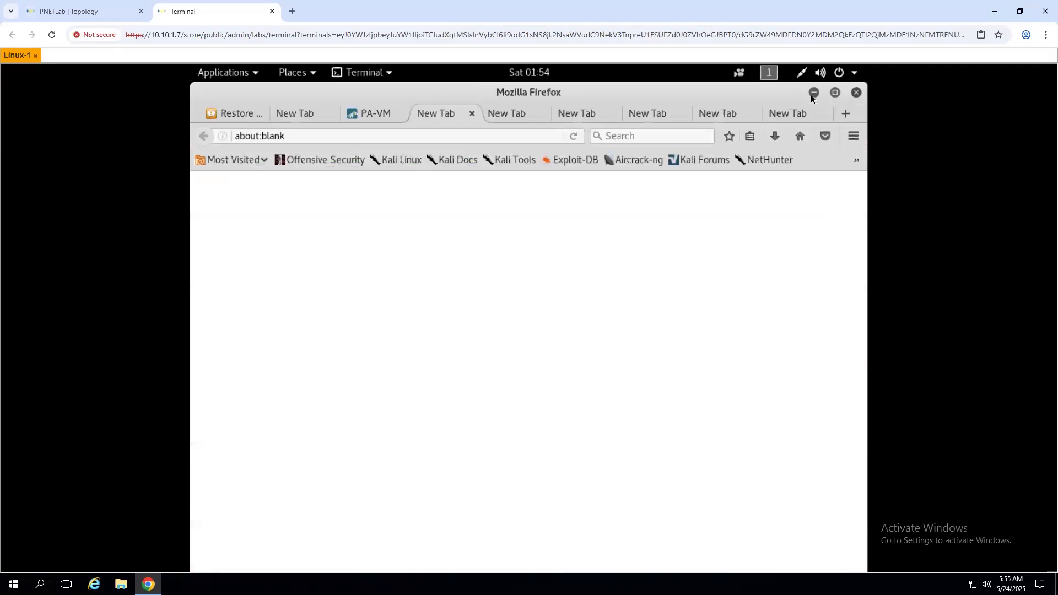
left_click(812, 94)
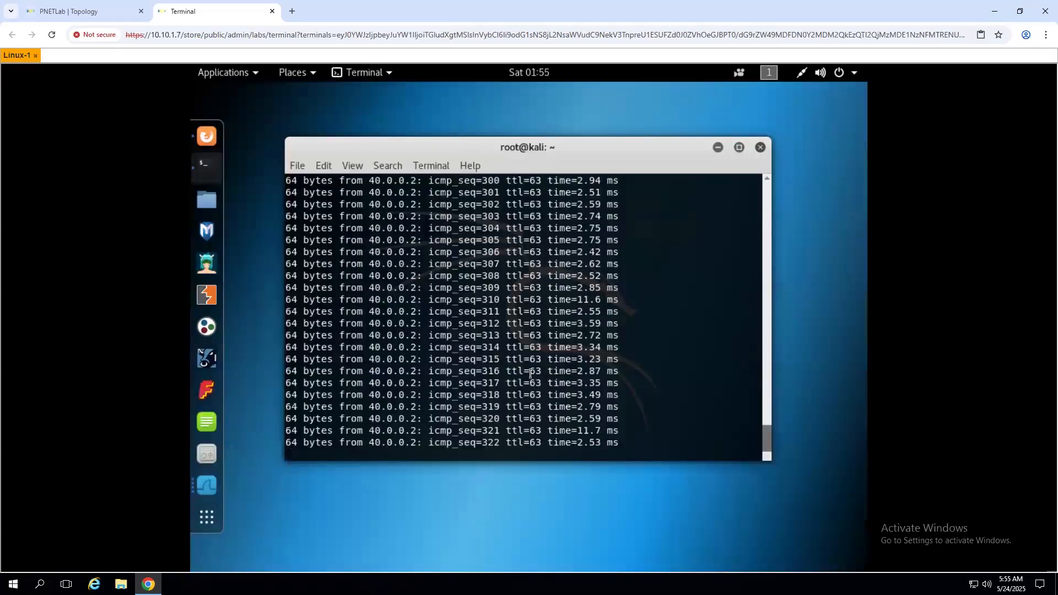
key("ctrl+c")
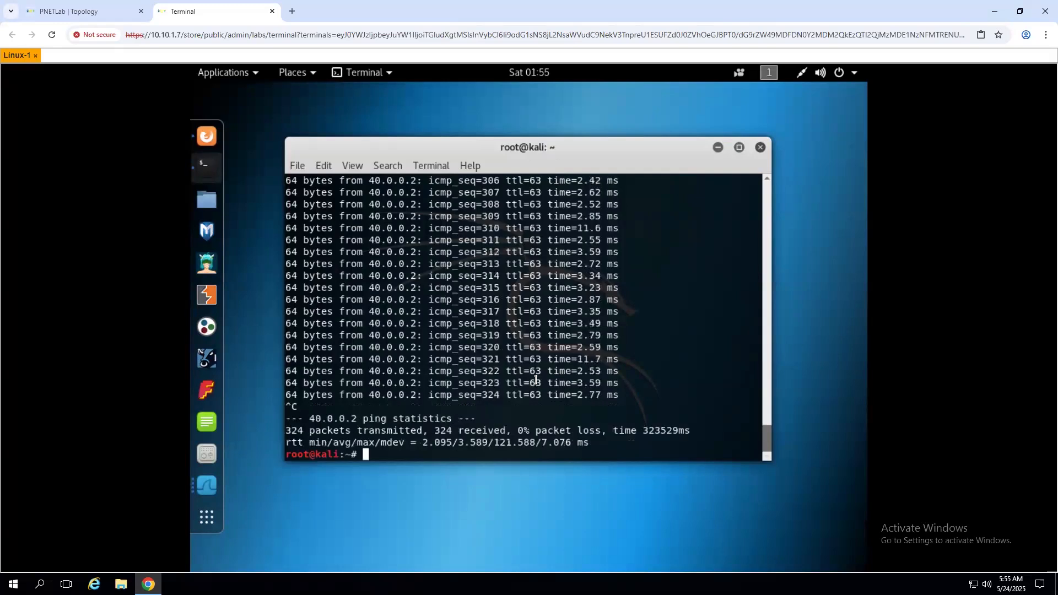
key("ctrl+c")
key("ctrl+c")
key("ctrl+c")
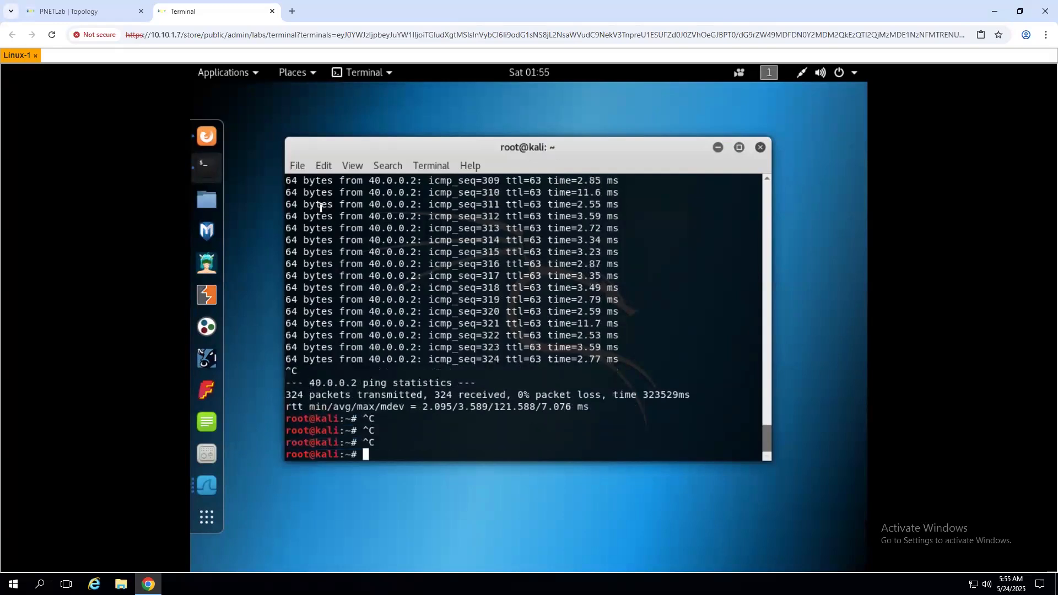
left_click(205, 138)
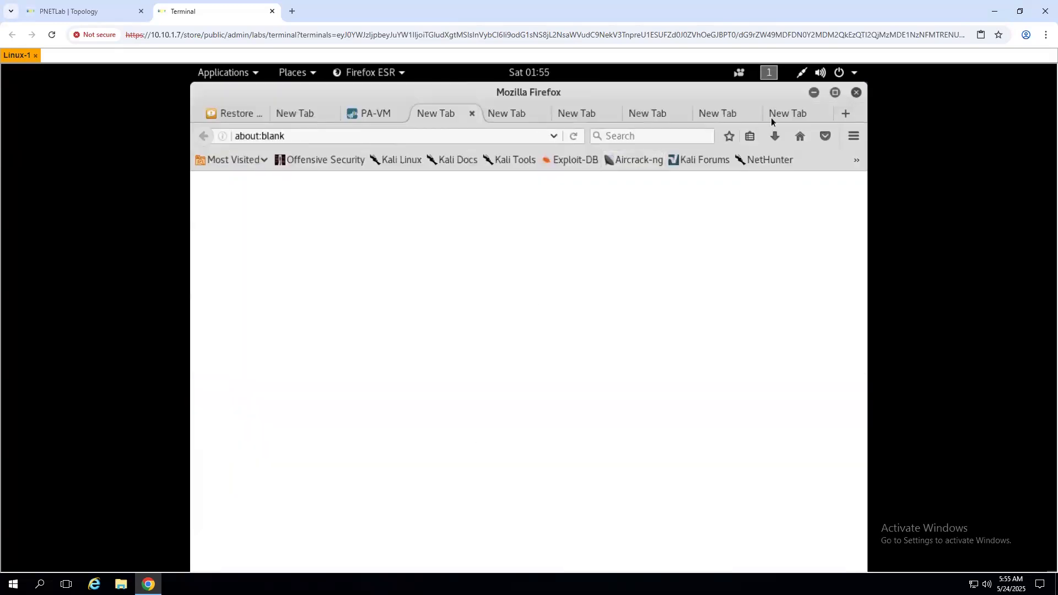
left_click(813, 93)
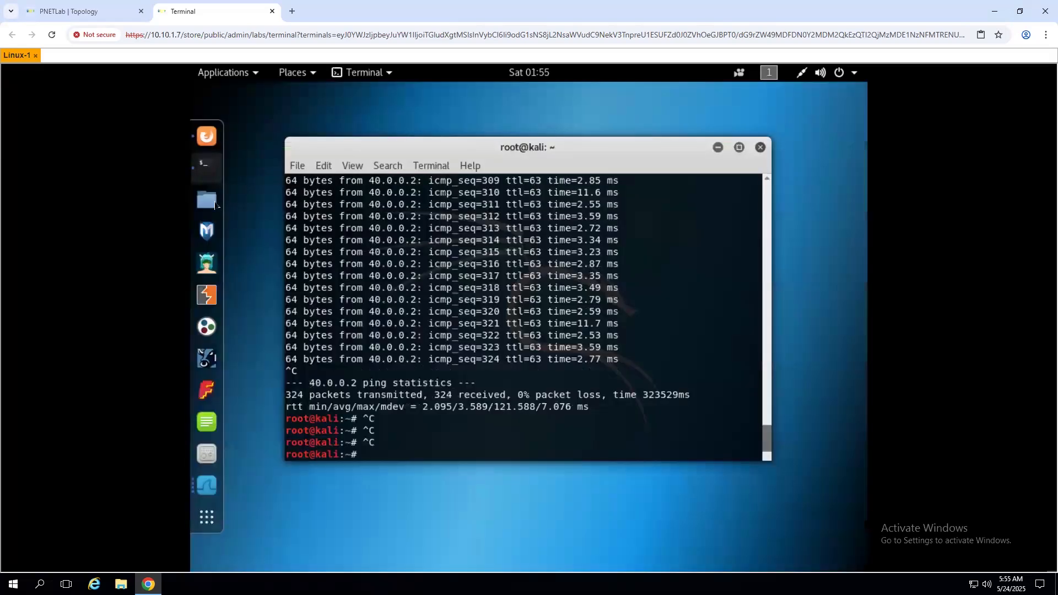
- Examine FIN, ACK packet 903392 in the Transmit_VPN capture, then view the PNETLab topology
left_click(206, 486)
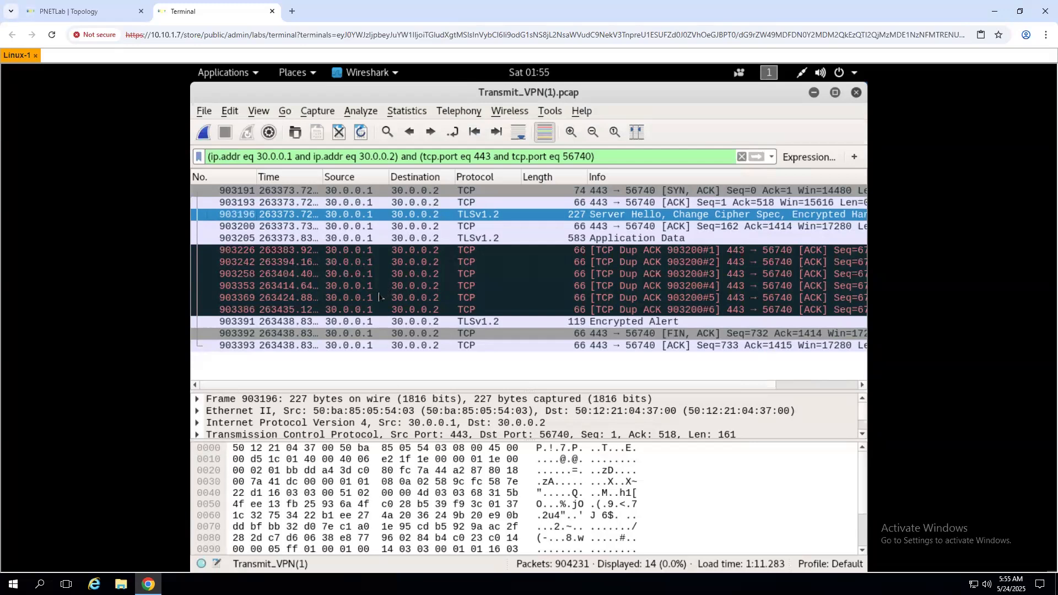
left_click(411, 335)
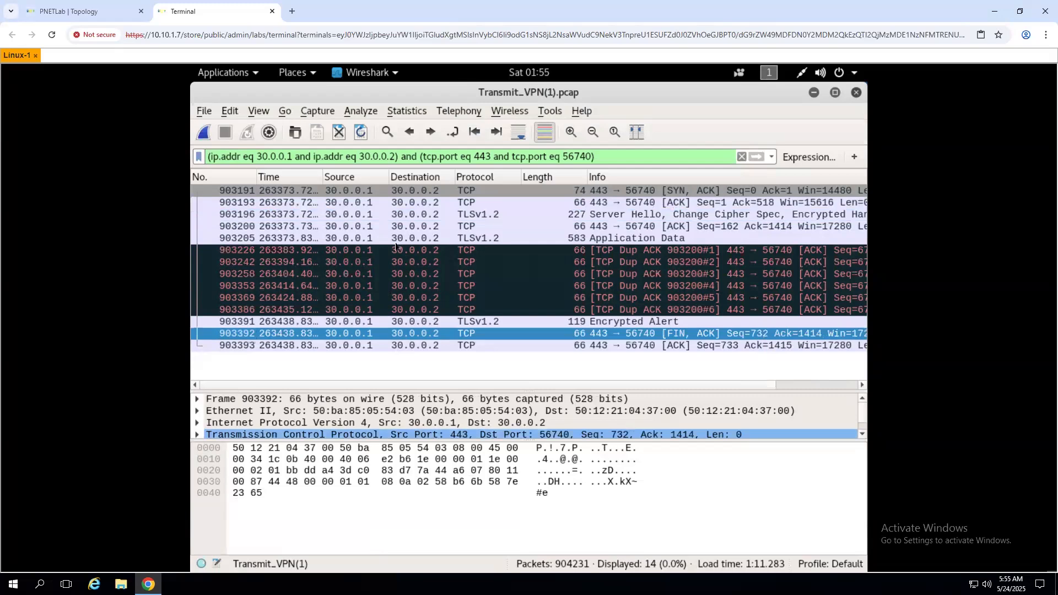
left_click(61, 15)
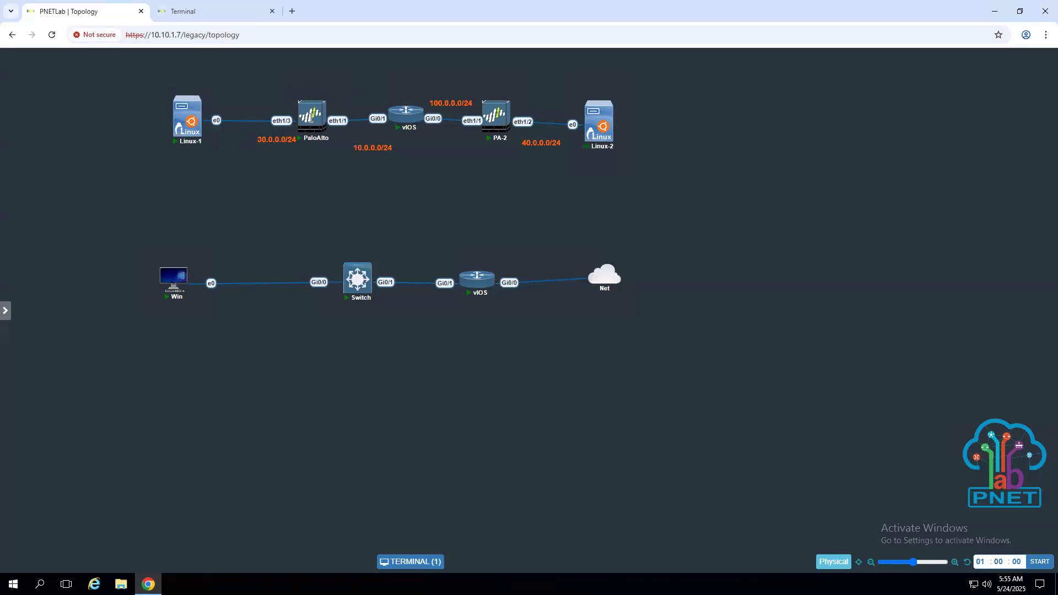
left_click(198, 17)
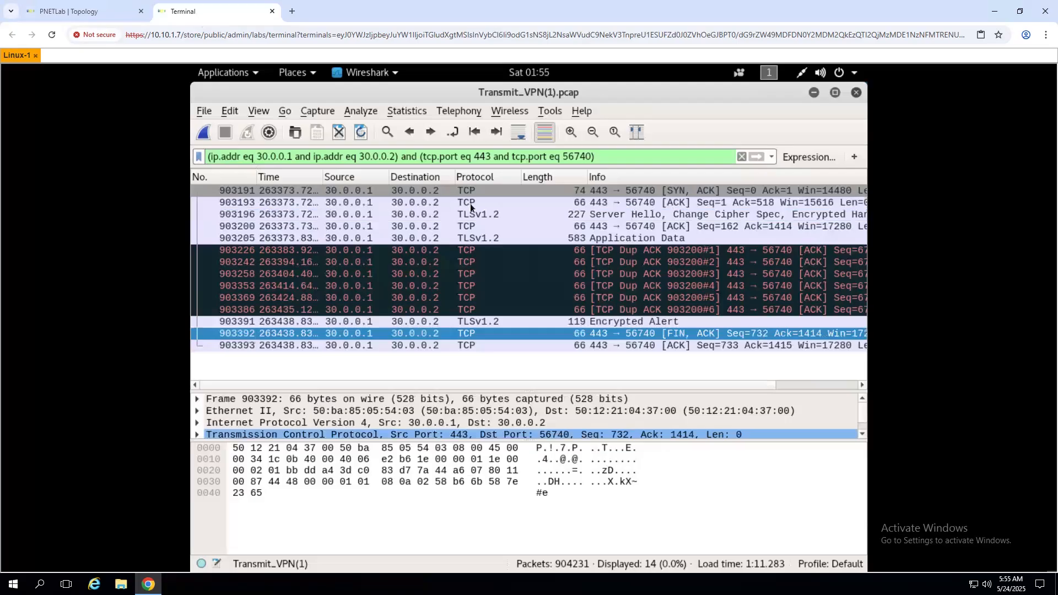
left_click(62, 12)
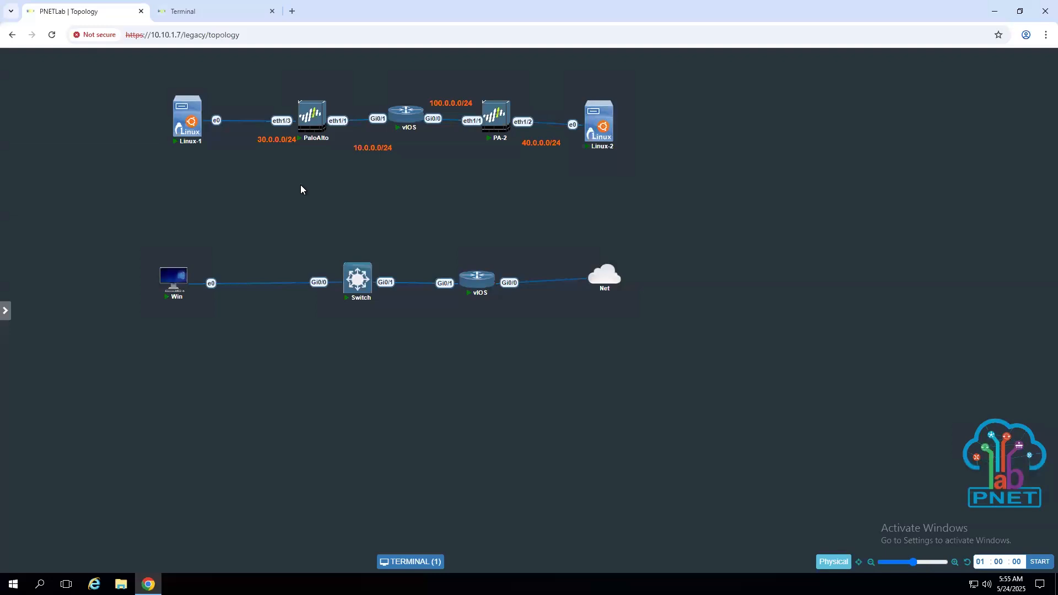
mouse_move(194, 134)
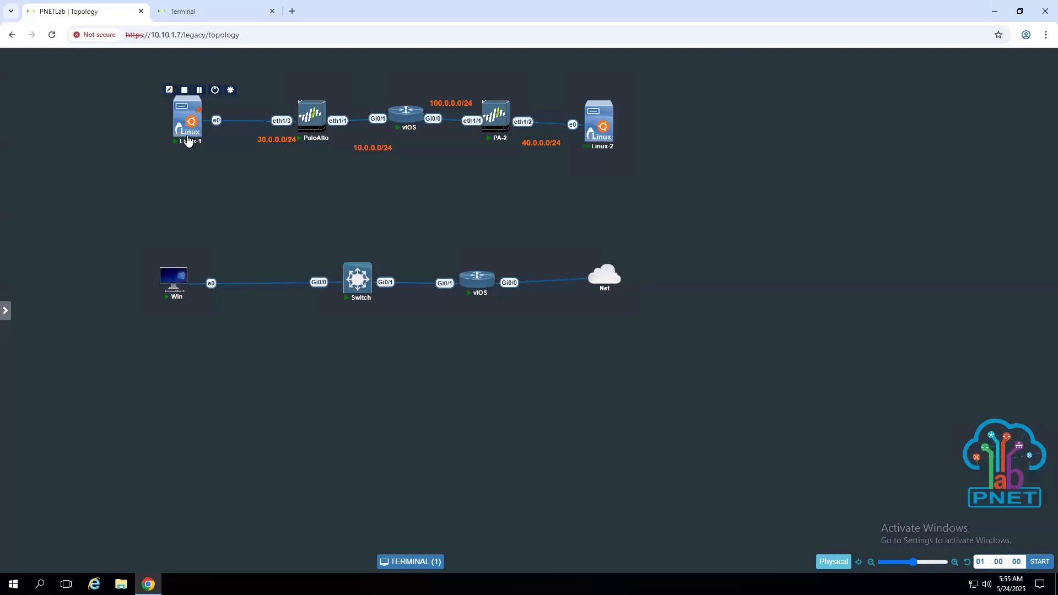
mouse_move(301, 124)
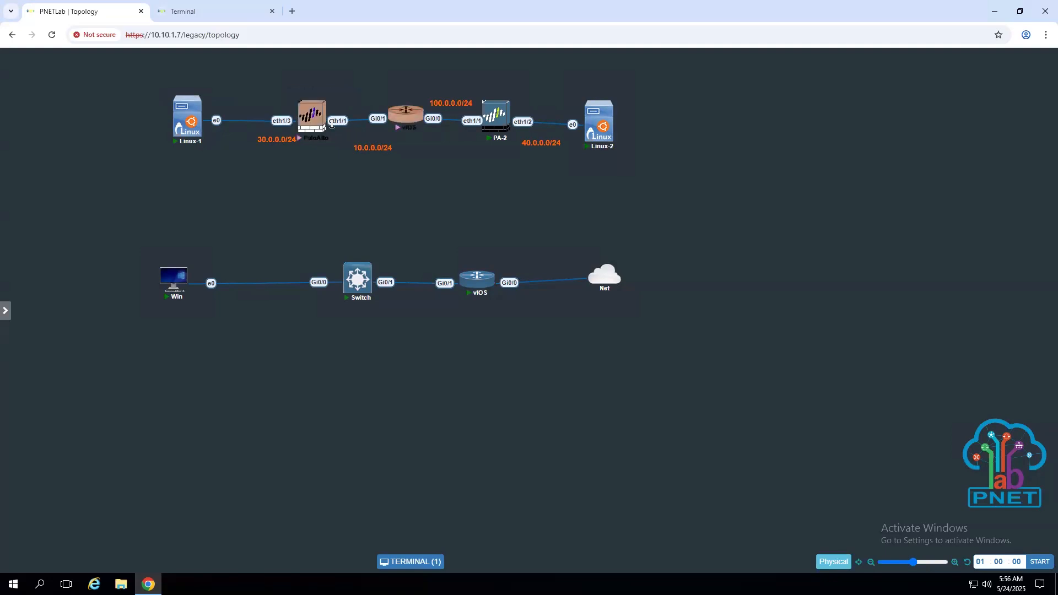
mouse_move(481, 124)
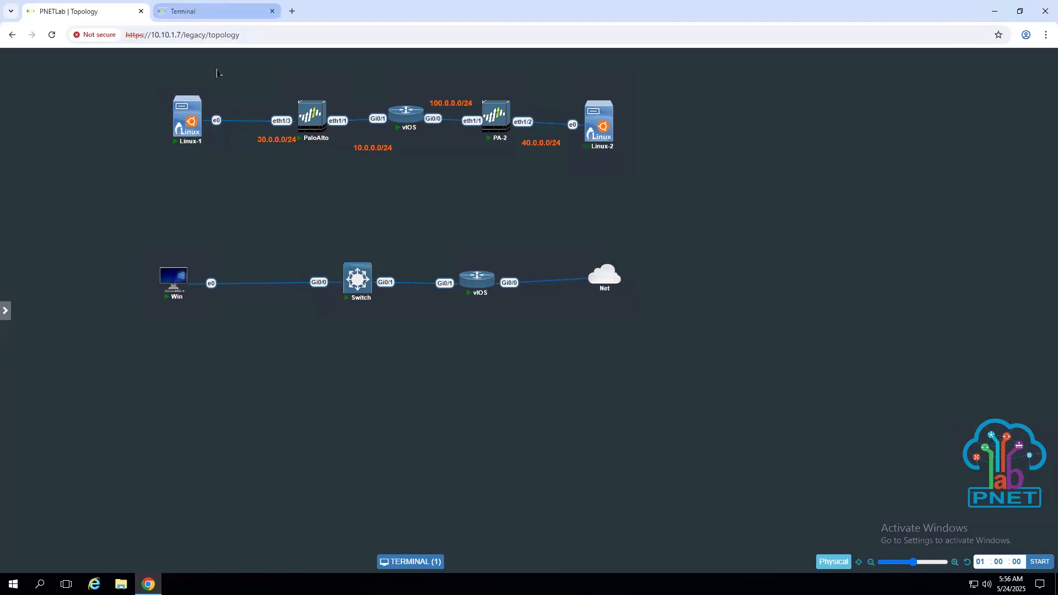
- Go to the Linux-1 console's Firefox and show the firewall's Packet Capture page
left_click(187, 12)
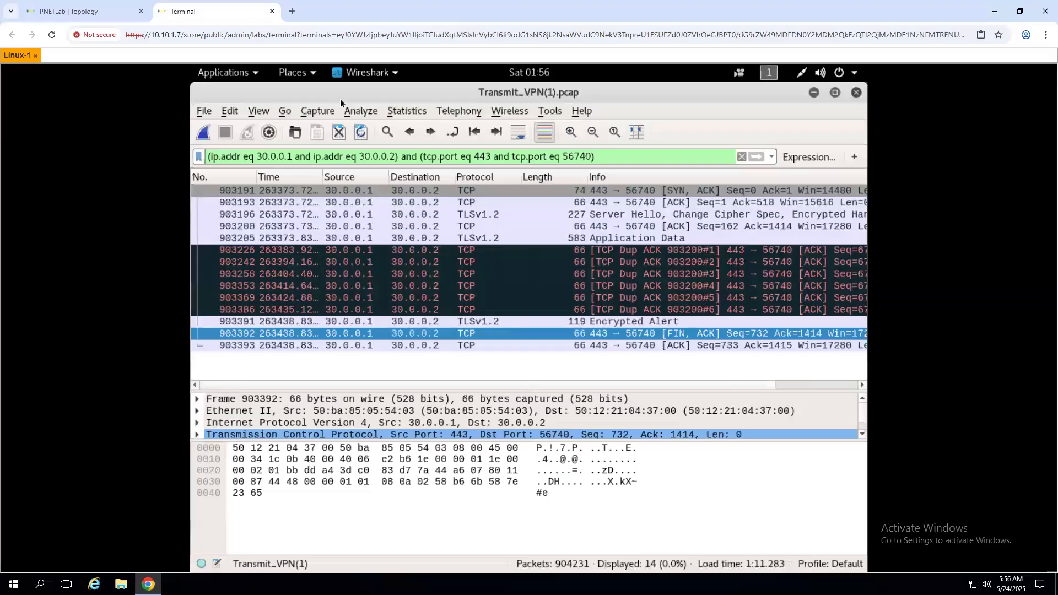
left_click(814, 93)
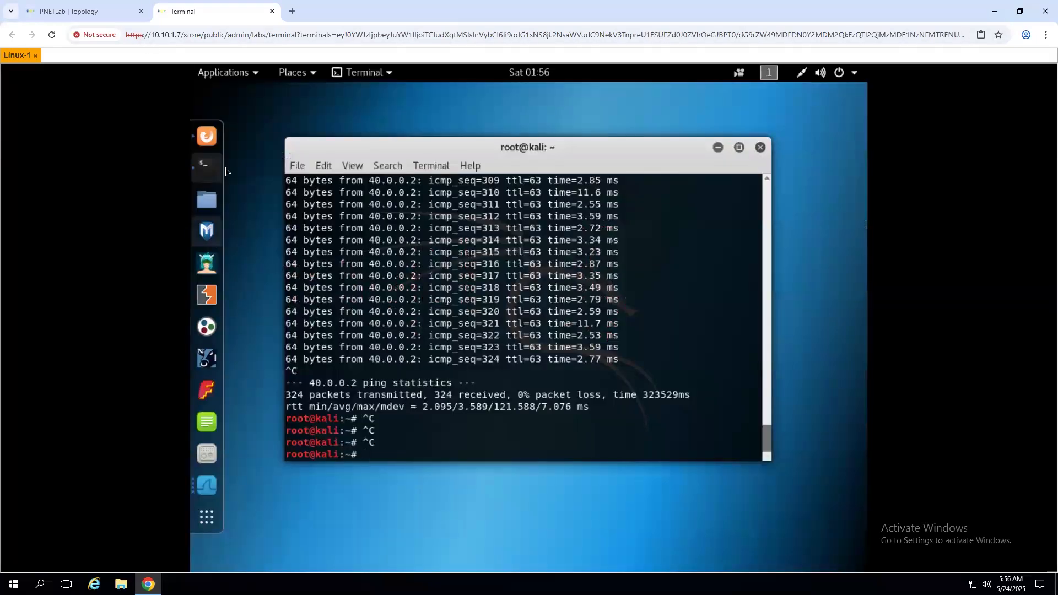
left_click(209, 142)
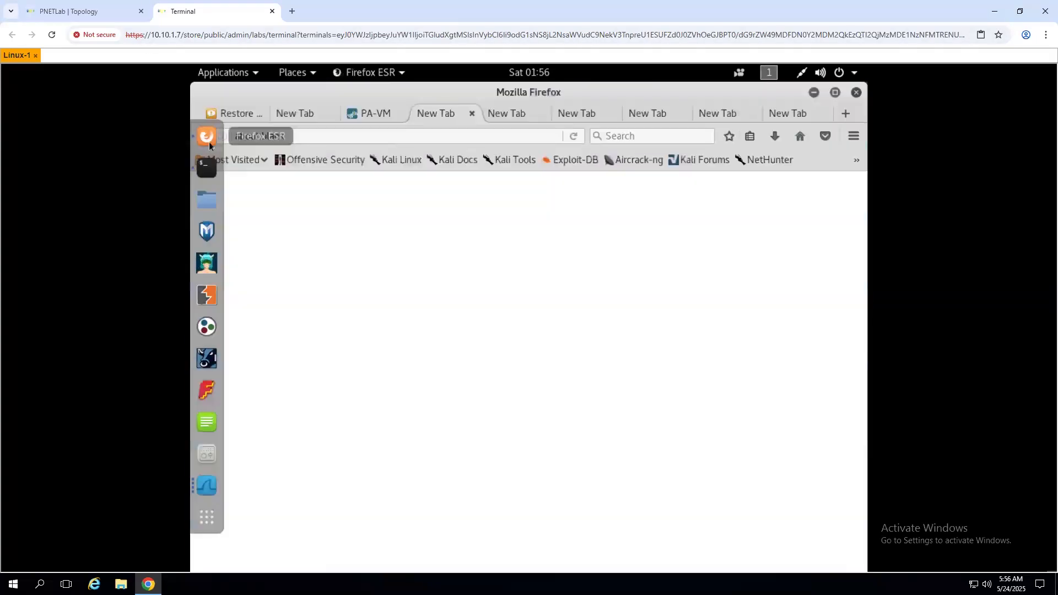
left_click(362, 117)
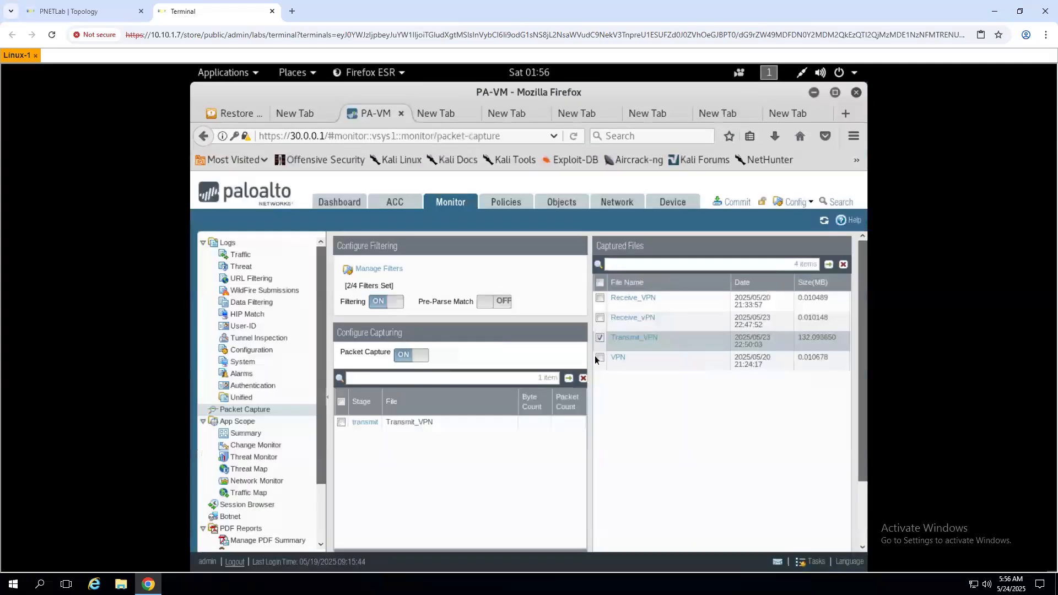
- Save the Receive_VPN capture as Receive_vPN.pcap and open it from Downloads
left_click(641, 323)
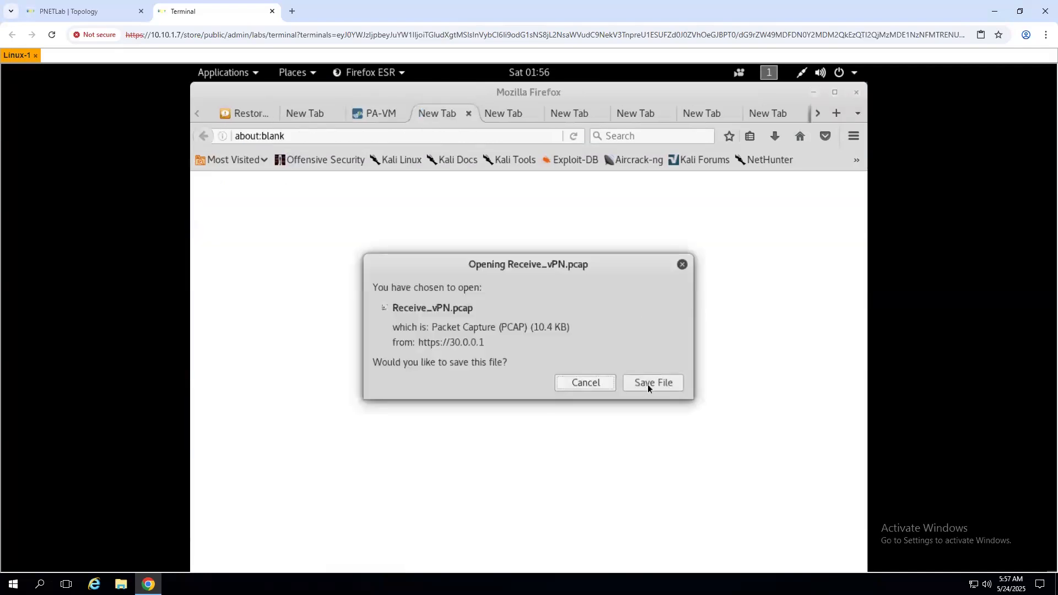
left_click(648, 384)
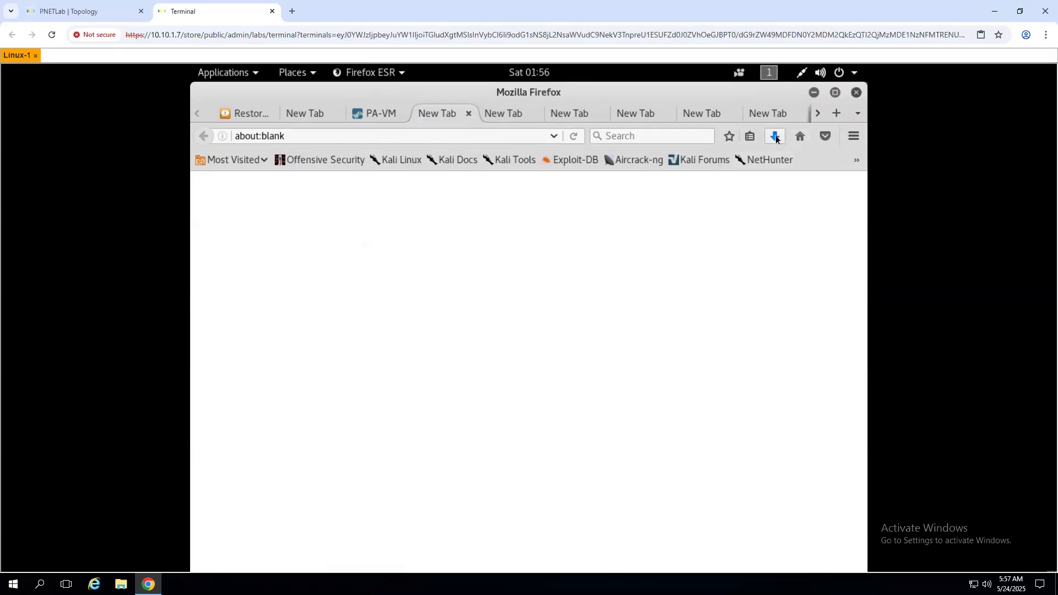
left_click(775, 137)
left_click(524, 182)
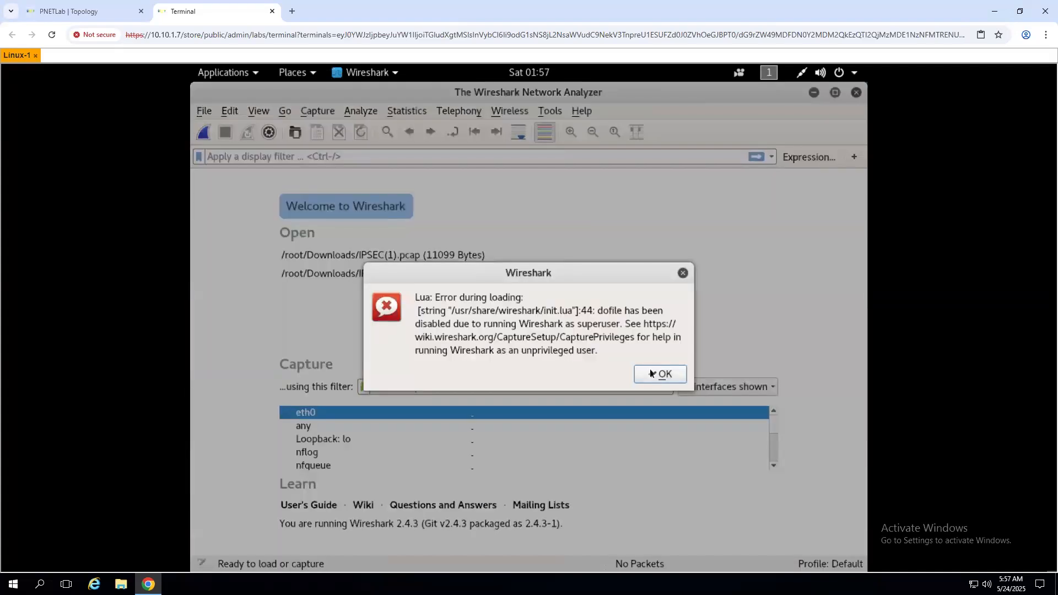
- Dismiss the Lua error, inspect ISAKMP packet 30, and cross-check addresses on the topology
left_click(650, 369)
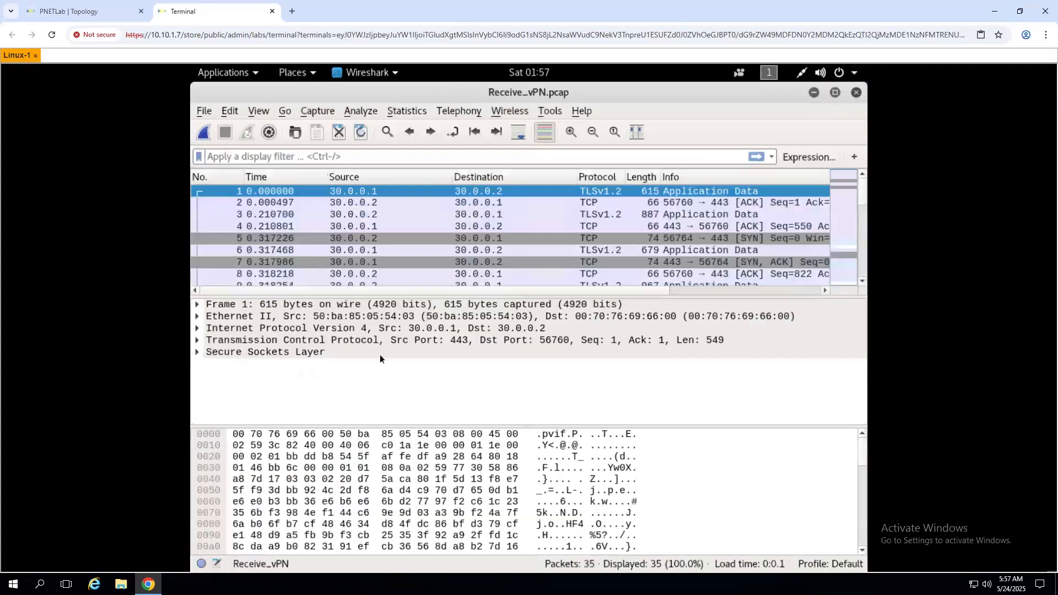
scroll(389, 236, "down", 9)
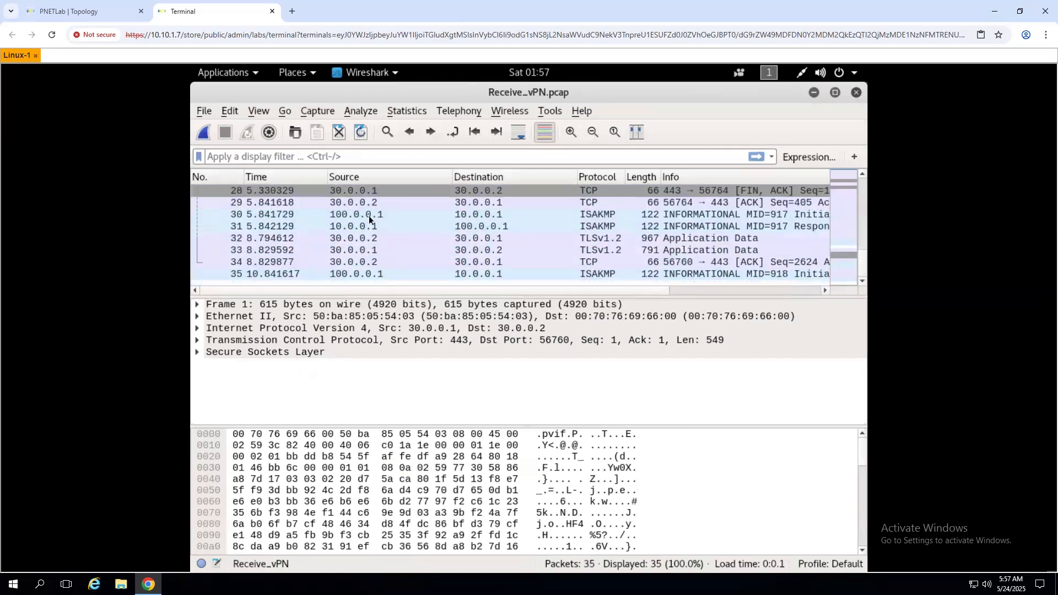
left_click(369, 216)
left_click(101, 12)
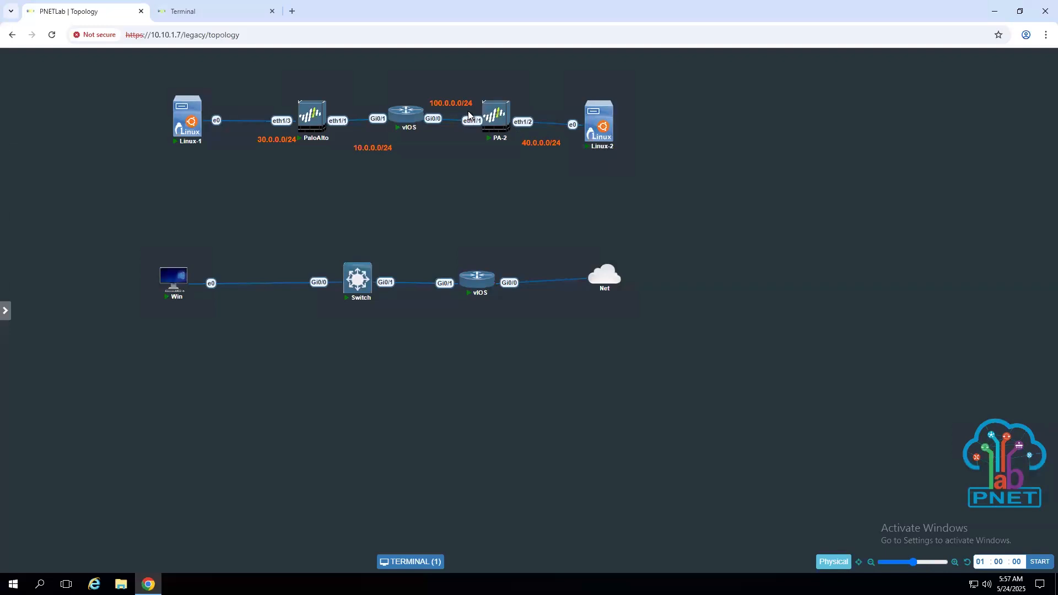
left_click(179, 13)
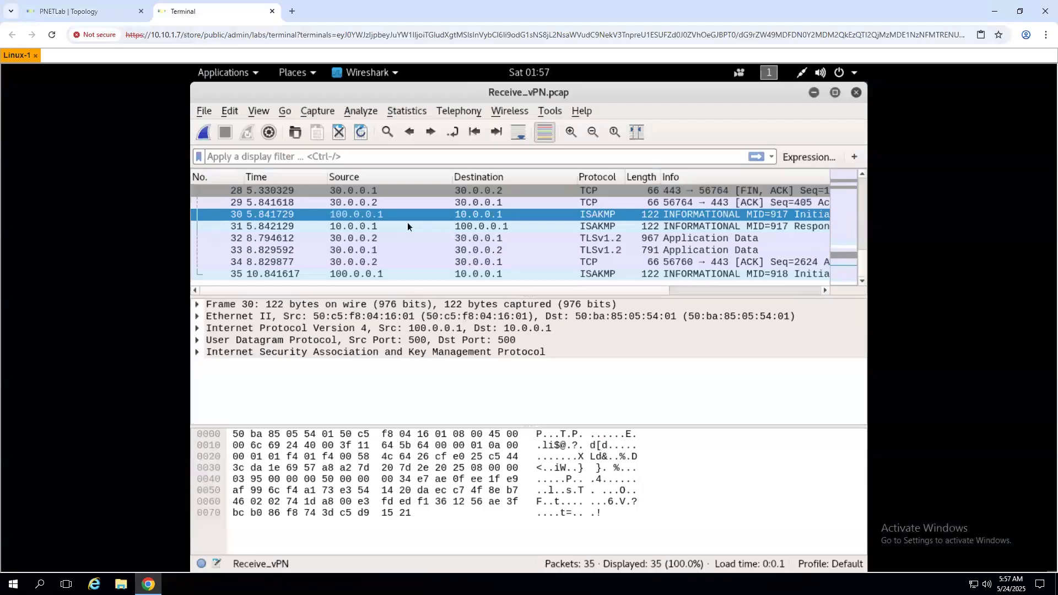
- Apply the isakmp filter and inspect ISAKMP packets 23, 24, 30, 31 and 35
left_click(357, 156)
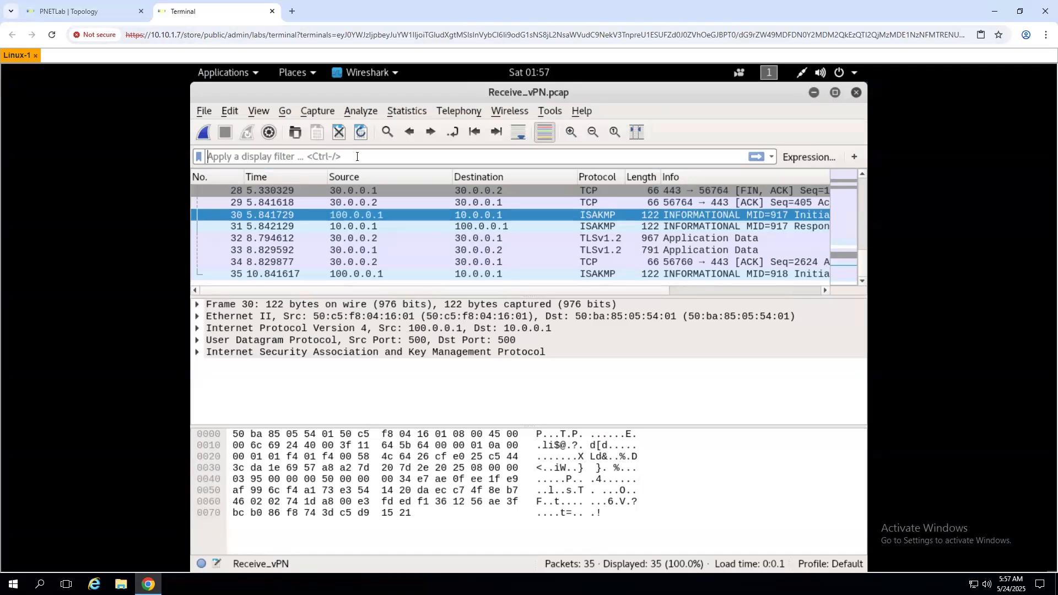
type("isak")
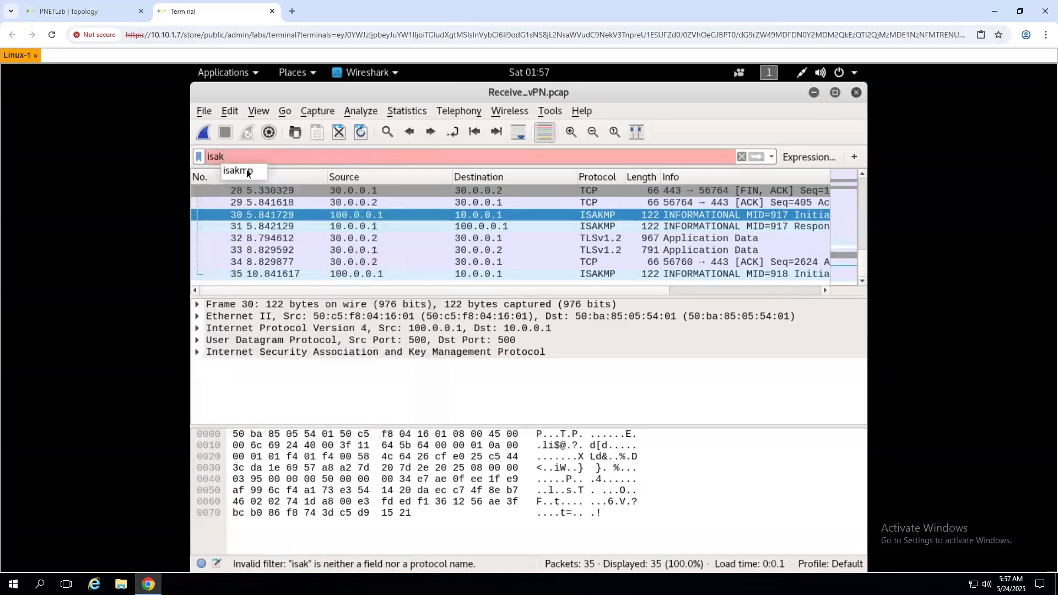
left_click(246, 170)
key("Return")
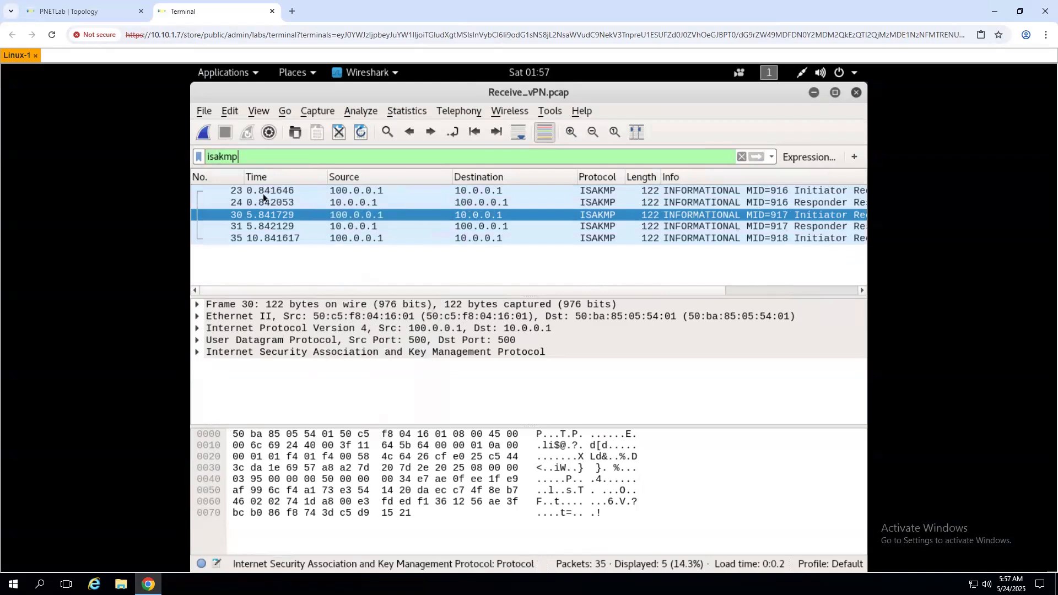
left_click(411, 194)
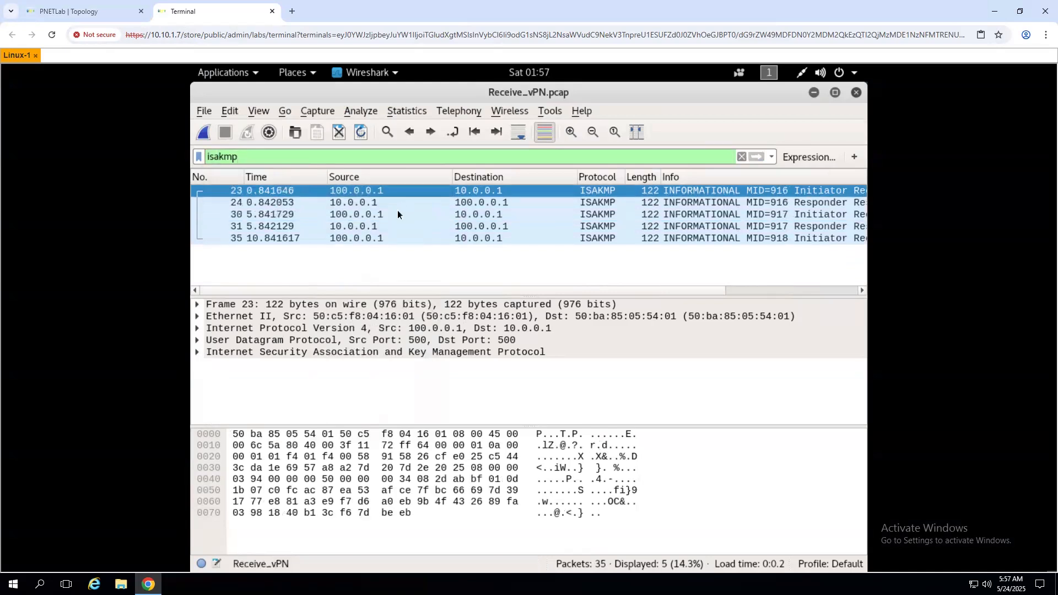
left_click(476, 214)
left_click(598, 191)
left_click(589, 203)
left_click(580, 214)
left_click(571, 225)
left_click(557, 237)
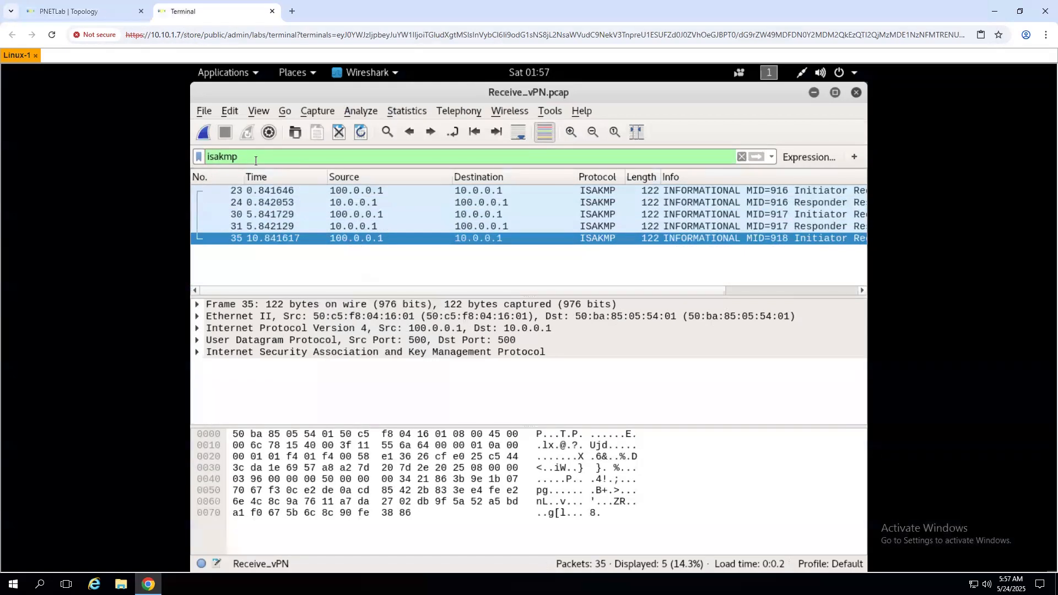
- Try the esp filter, find no ESP packets, then clear the filter to list all 35
double_click(203, 159)
type("esp")
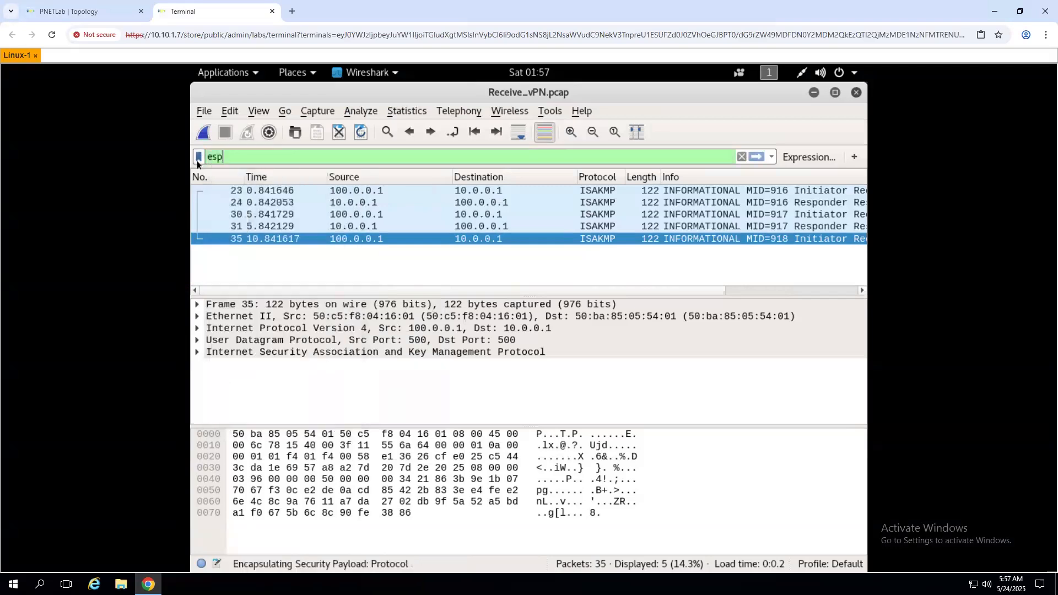
key("Return")
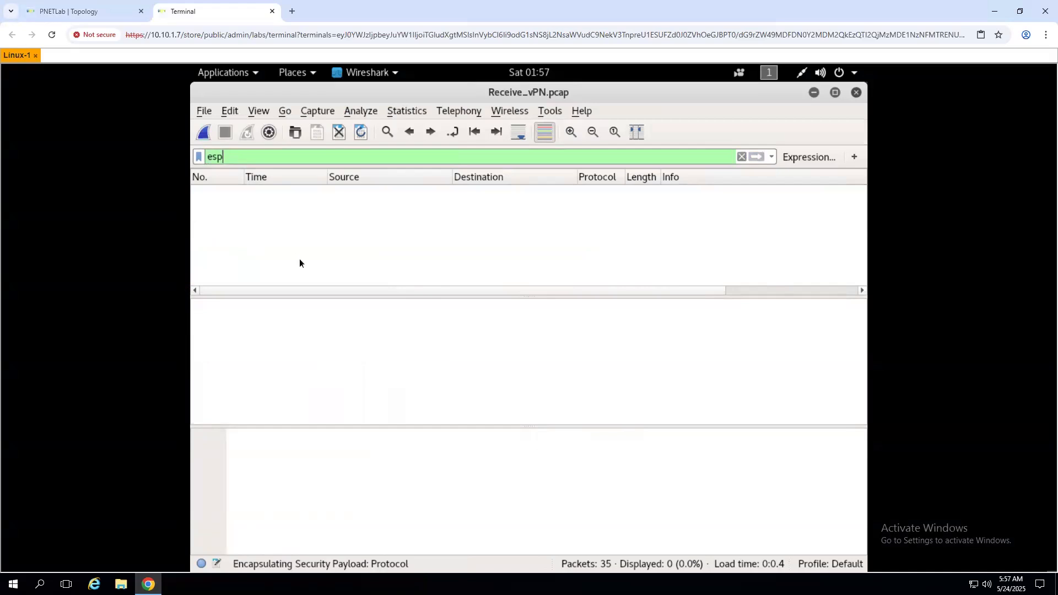
left_click(741, 157)
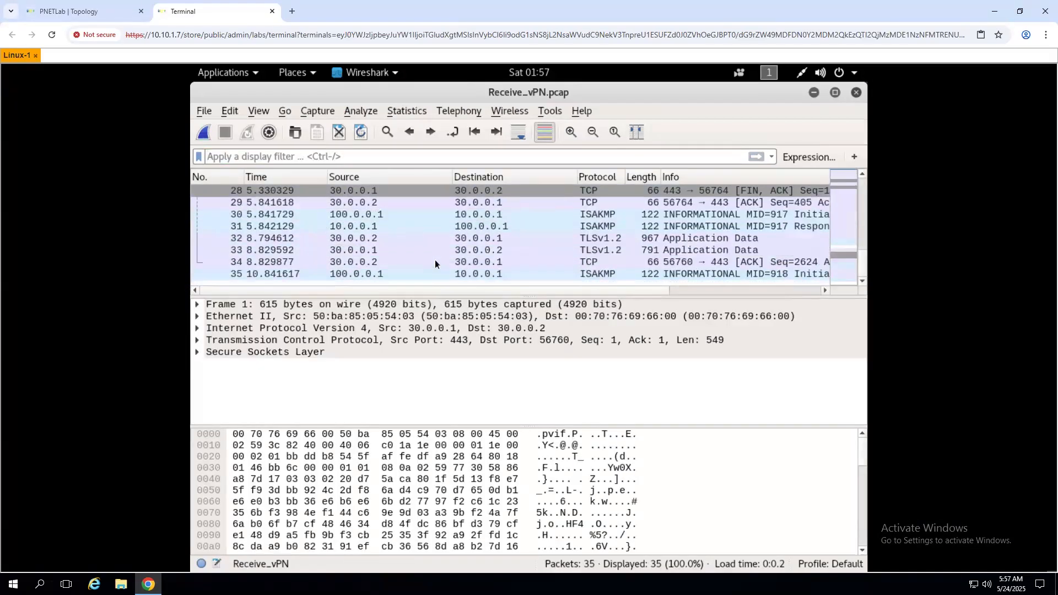
- Set Wireshark aside and untick the Receive_VPN capture file on the firewall's capture page
left_click(98, 12)
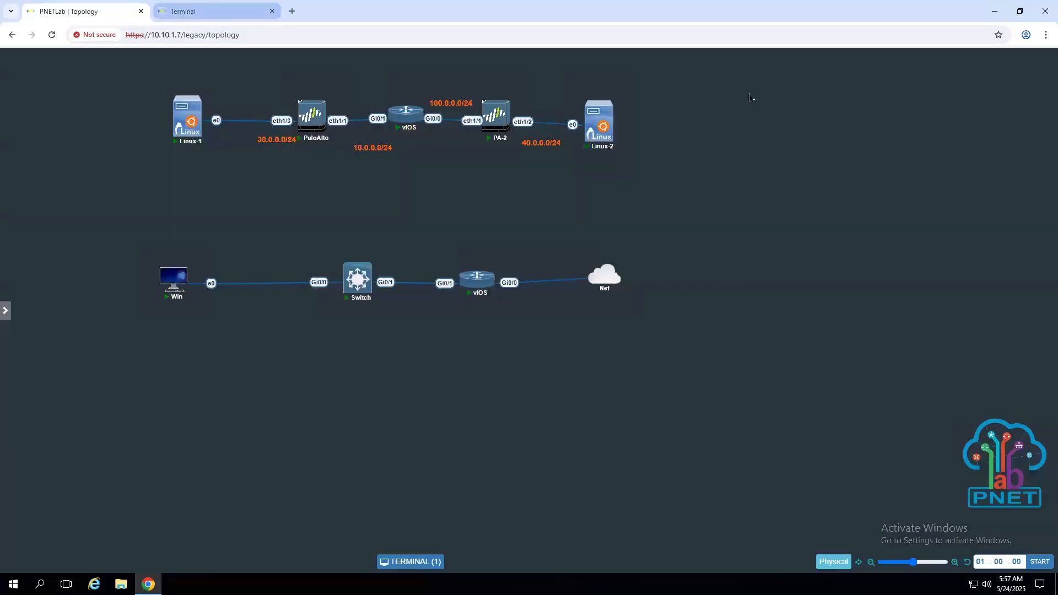
left_click(212, 11)
left_click(814, 92)
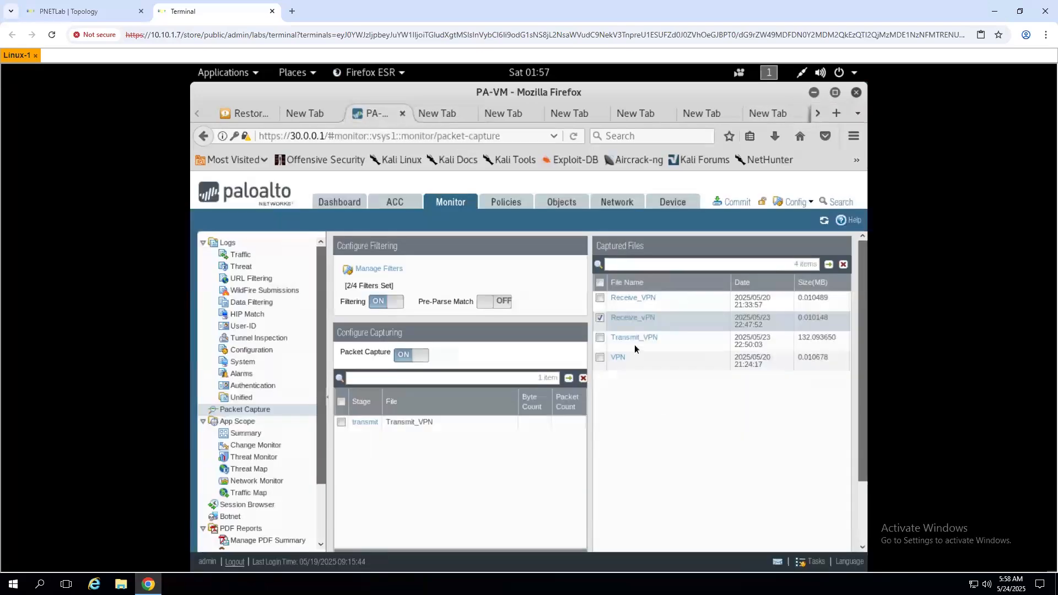
left_click(601, 319)
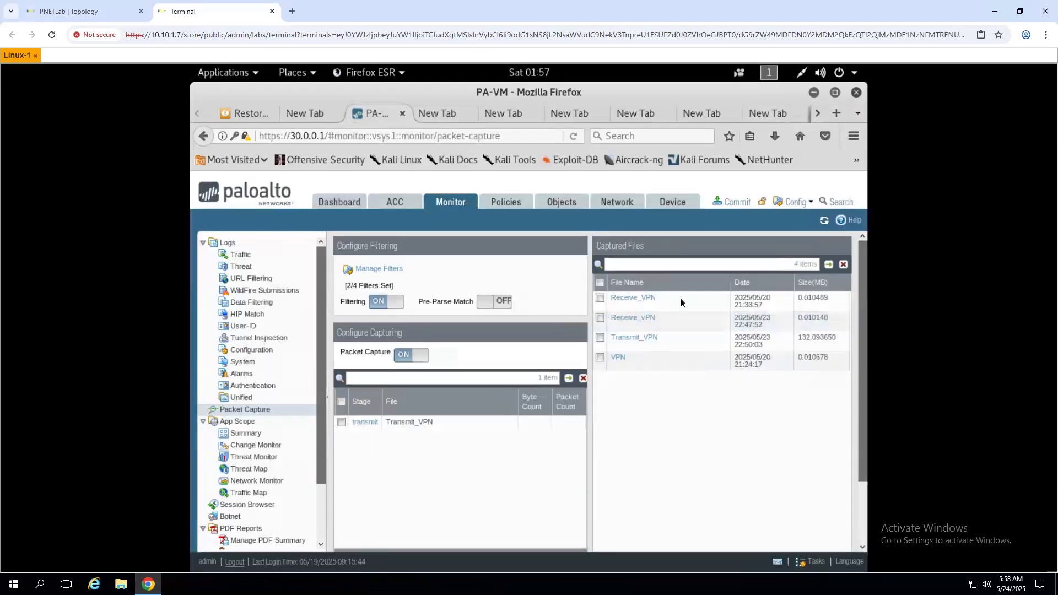
- Open the latest Receive_VPN.pcap download in Wireshark and inspect ESP packet 3
left_click(774, 137)
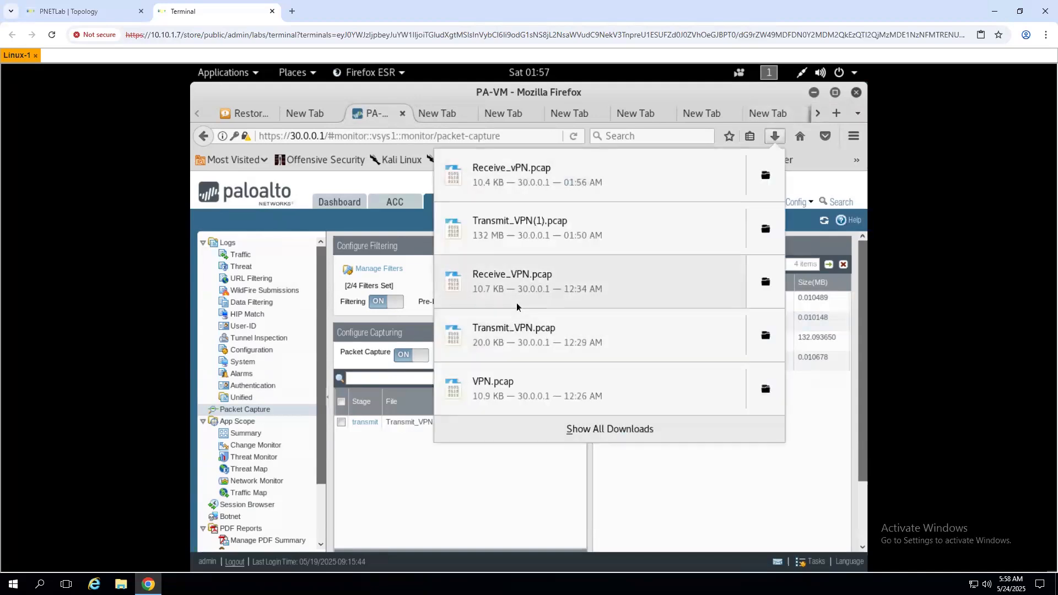
left_click(517, 293)
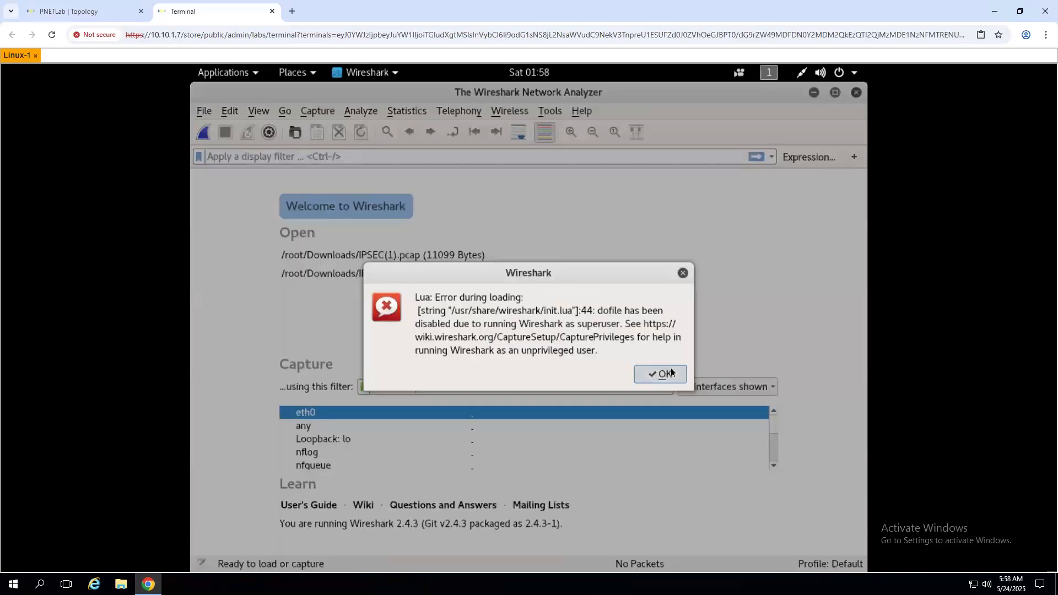
left_click(656, 373)
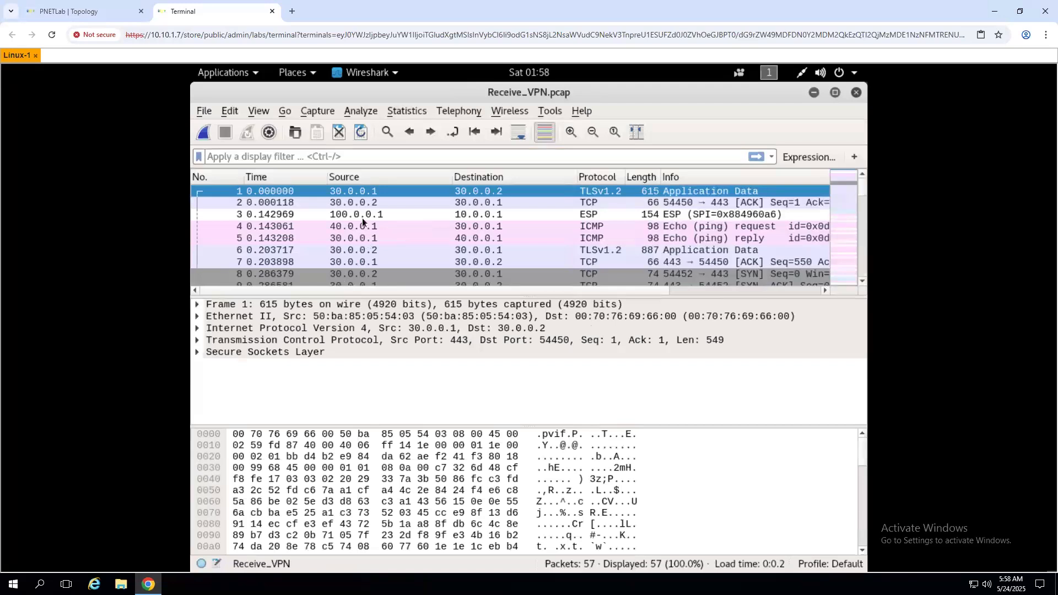
left_click(359, 214)
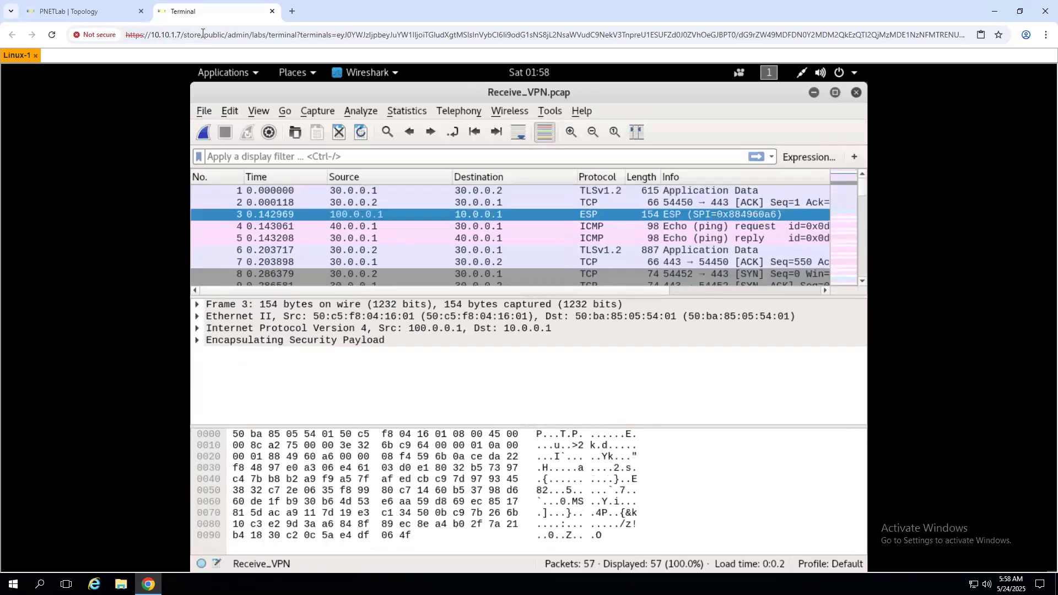
left_click(82, 11)
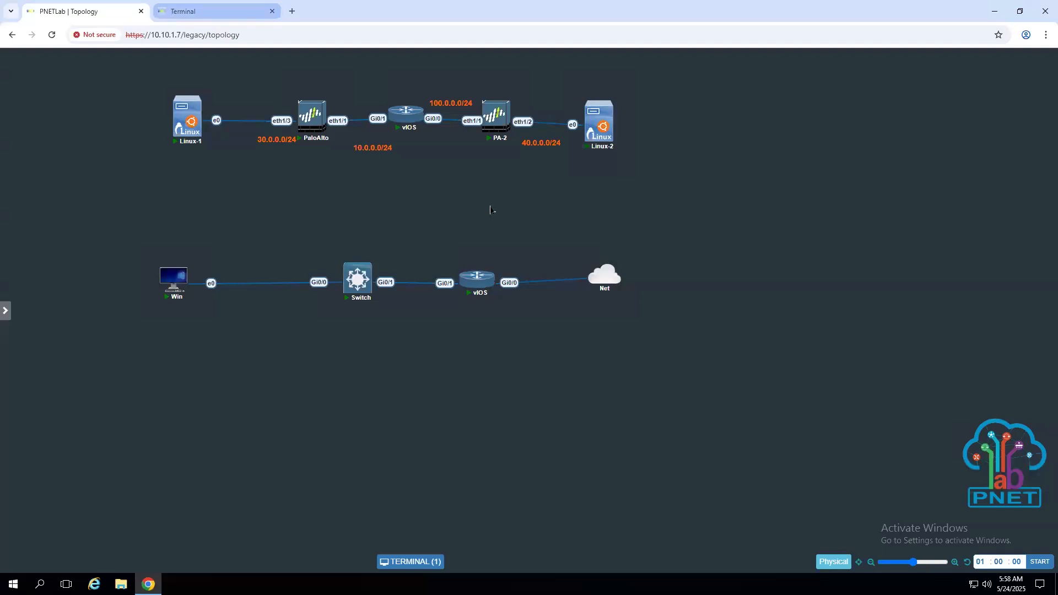
left_click(214, 11)
- Filter the capture to its 11 ESP packets and inspect packets 27 and 39
left_click(353, 159)
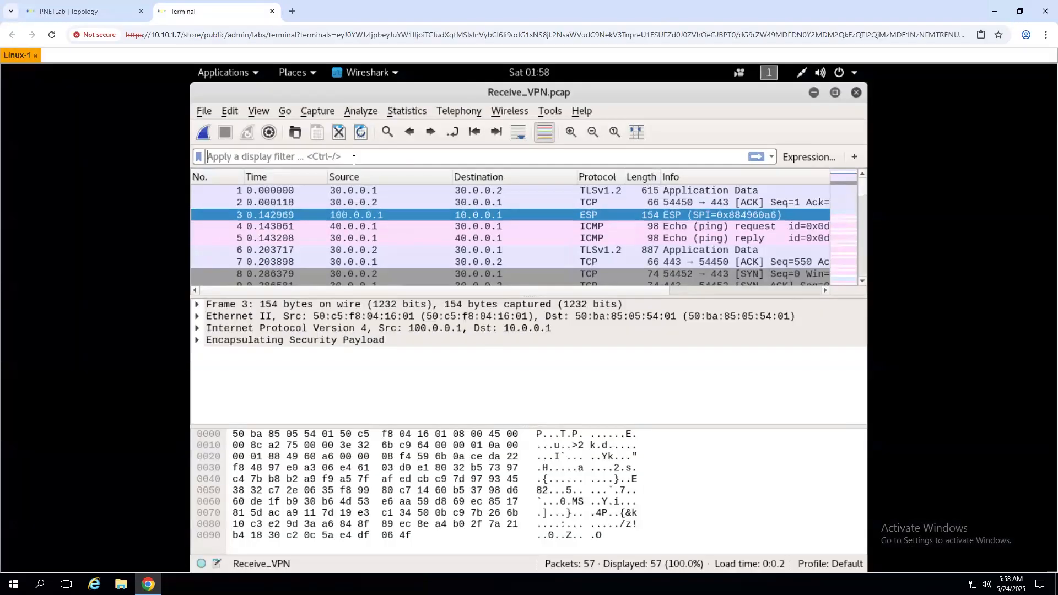
type("esp")
key("Return")
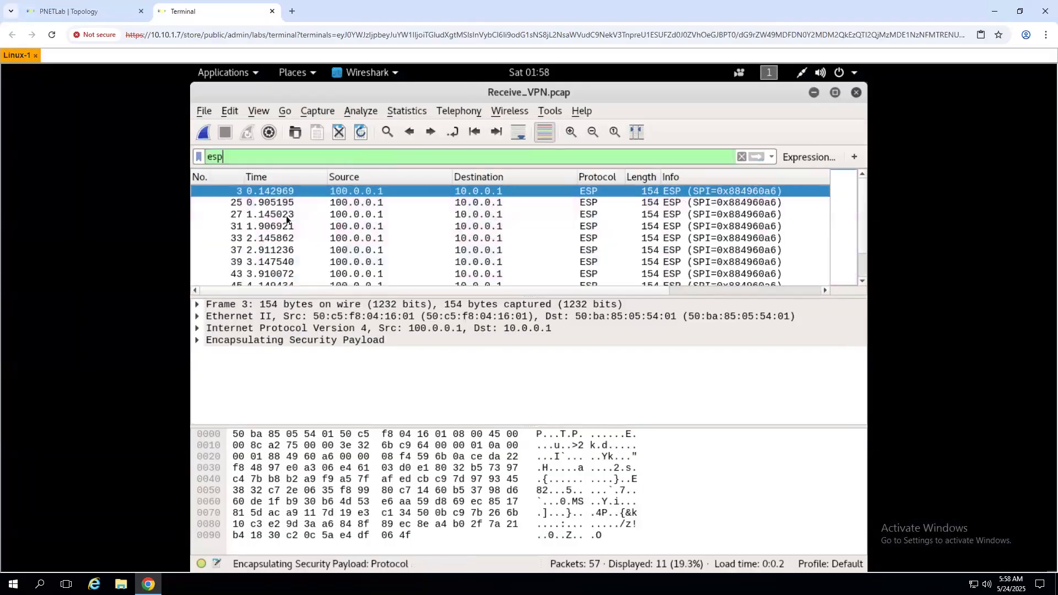
scroll(324, 263, "down", 1)
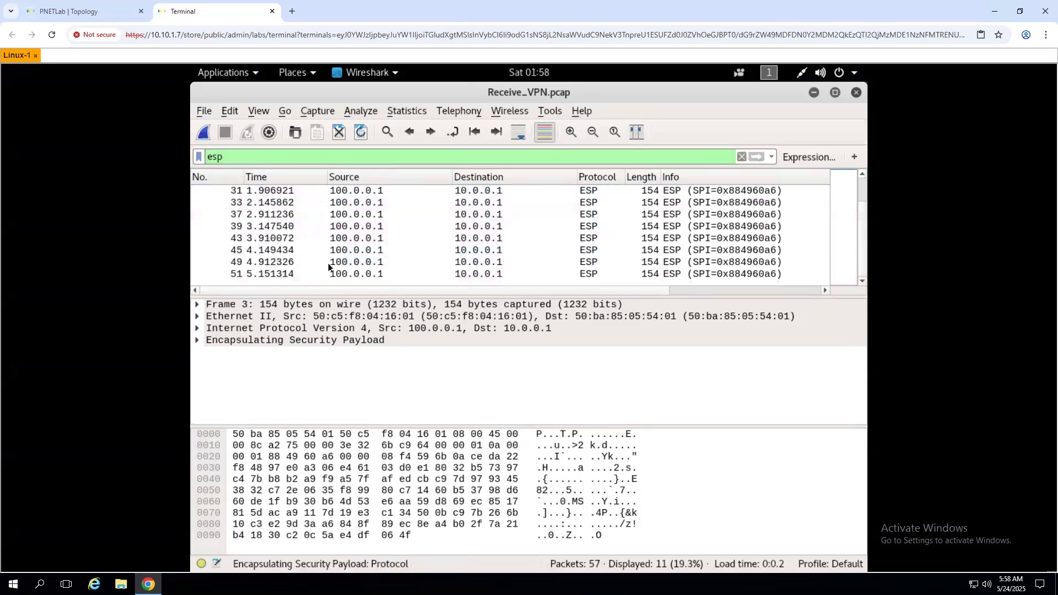
scroll(328, 263, "up", 1)
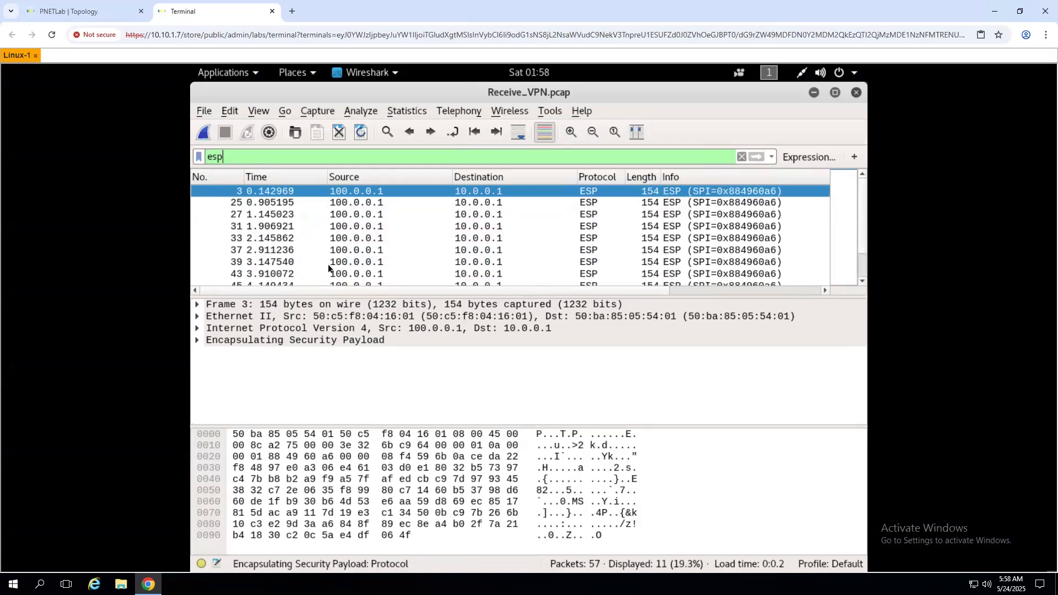
left_click(336, 213)
left_click(310, 263)
scroll(307, 271, "down", 1)
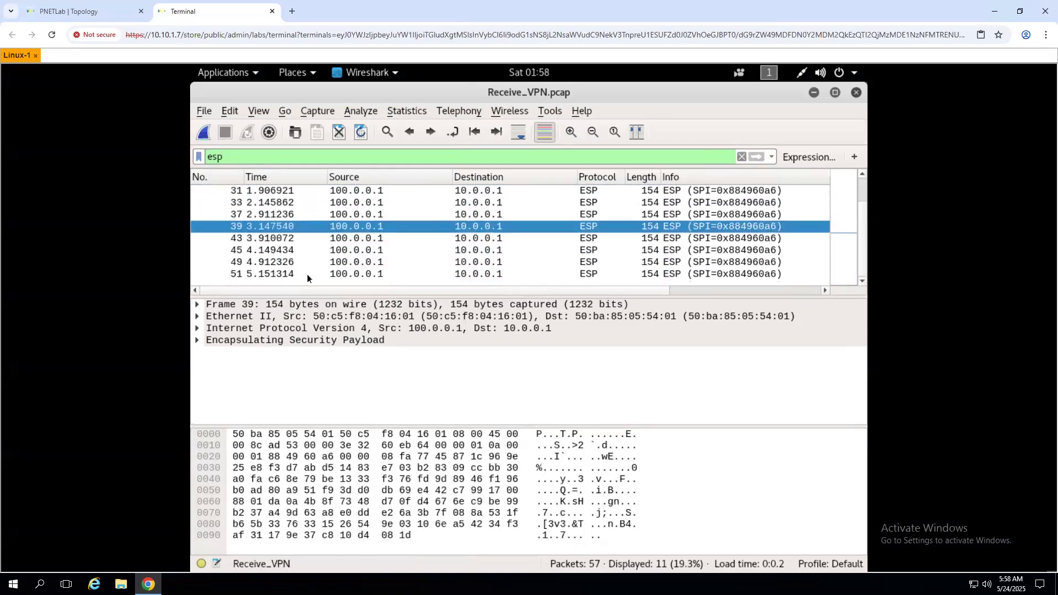
scroll(306, 279, "up", 1)
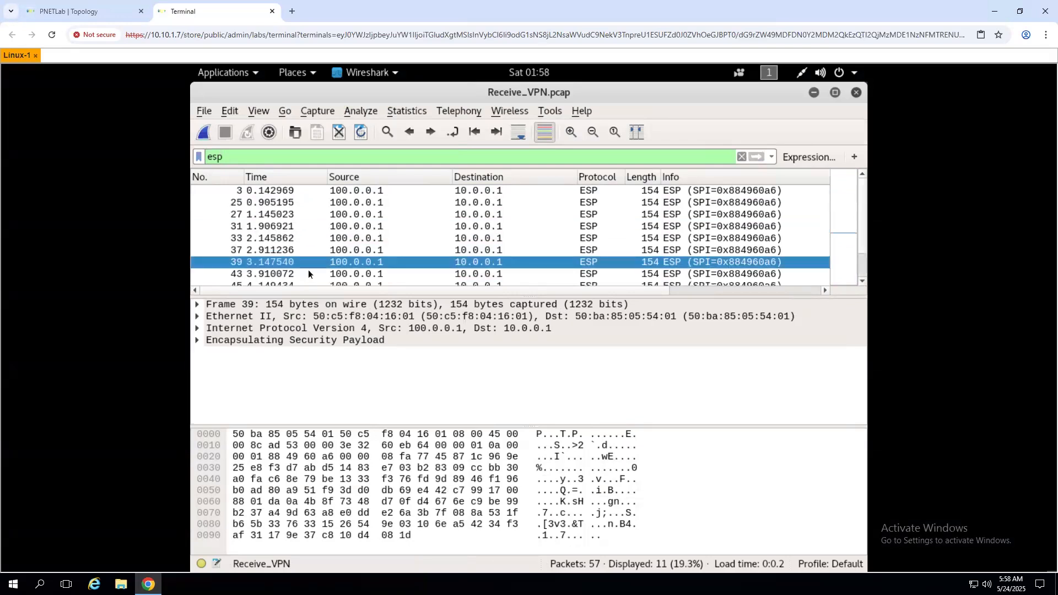
- Compare the capture against the PNETLab topology, ending on the topology view
left_click(95, 12)
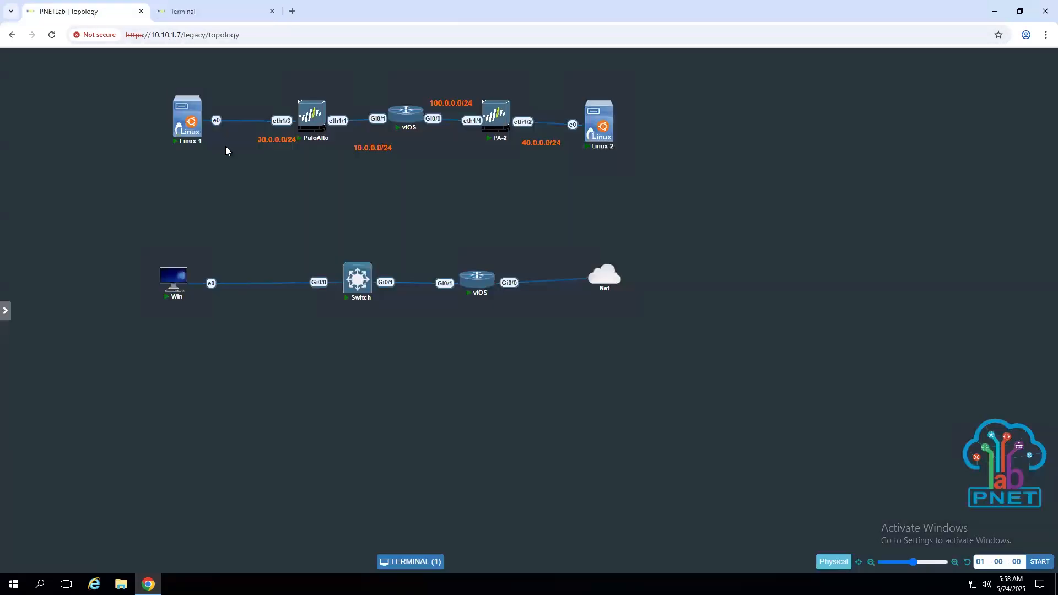
left_click(196, 17)
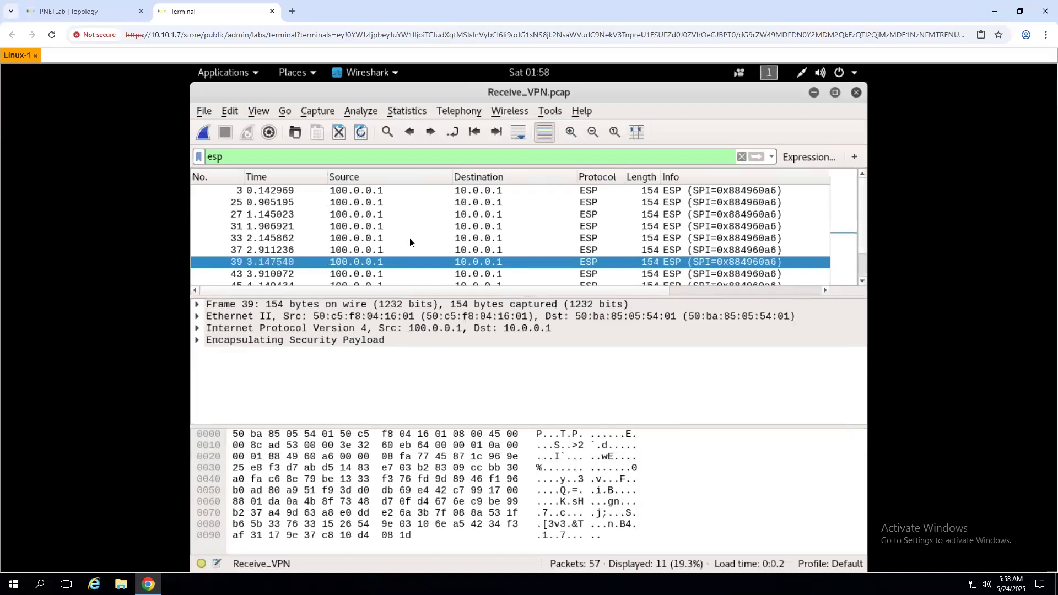
left_click(67, 21)
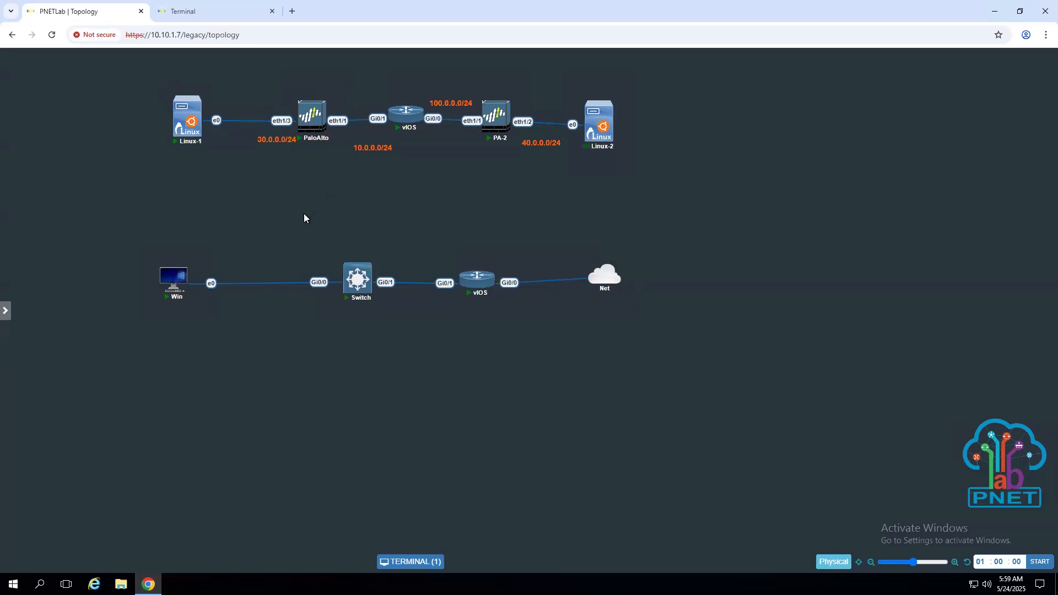
- Nudge the Net cloud node slightly right, then bring up the Advance wireshark folder
mouse_move(5, 310)
left_click_drag(608, 273, 615, 280)
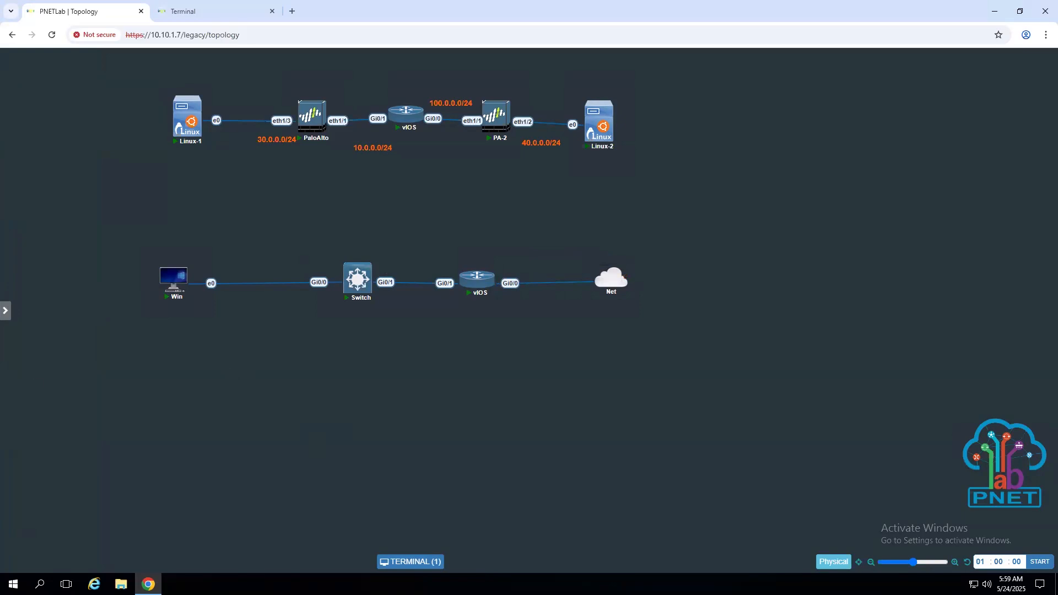
key("alt+Tab")
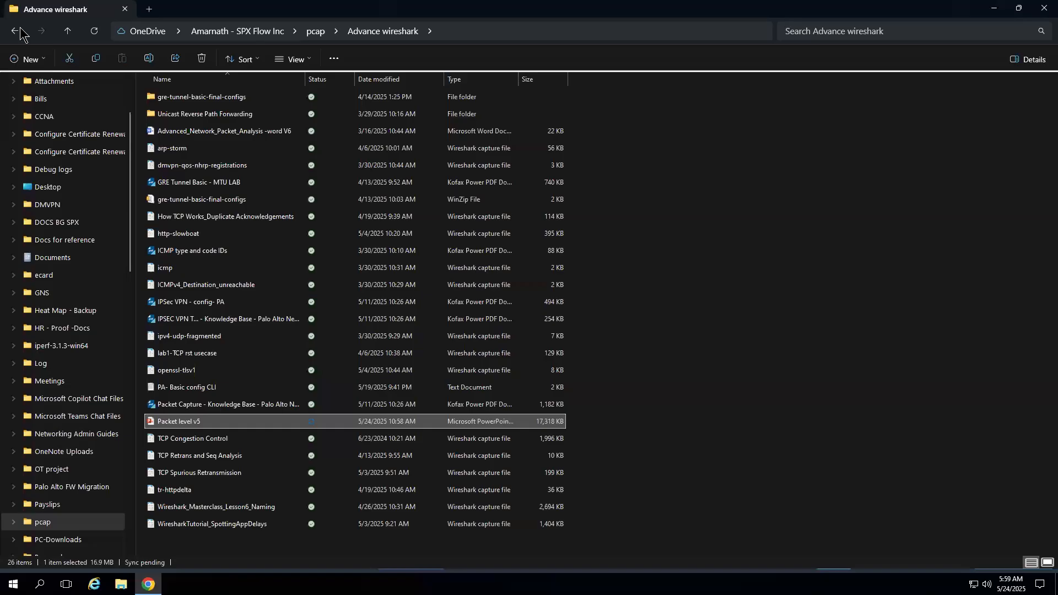
- Glance at the maximized course outline, then return to Linux-1's ESP-filtered Wireshark capture
key("alt+Tab")
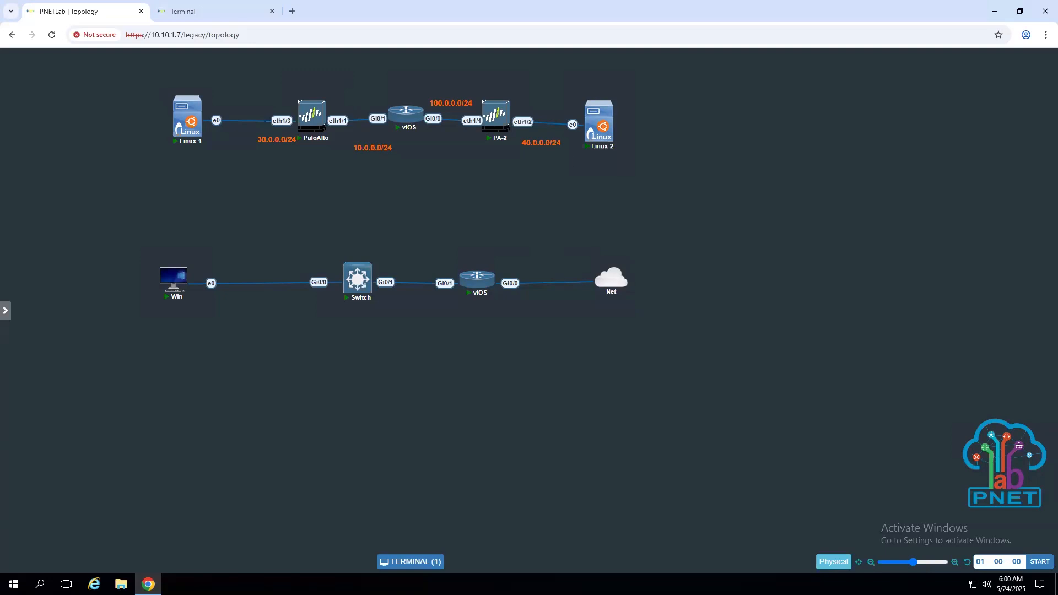
key("alt+Tab")
left_click(745, 136)
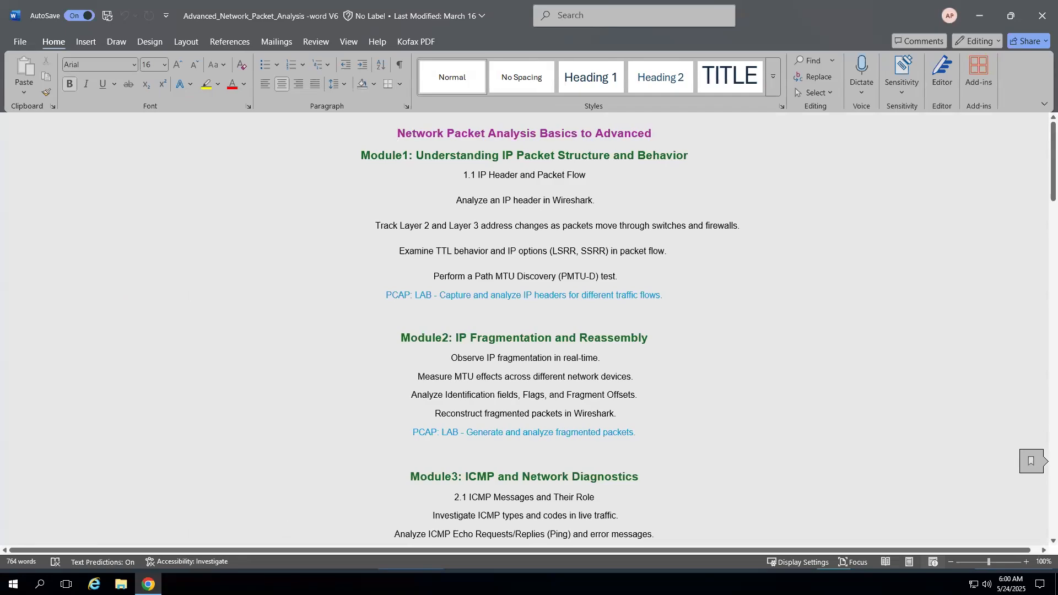
key("alt+Tab")
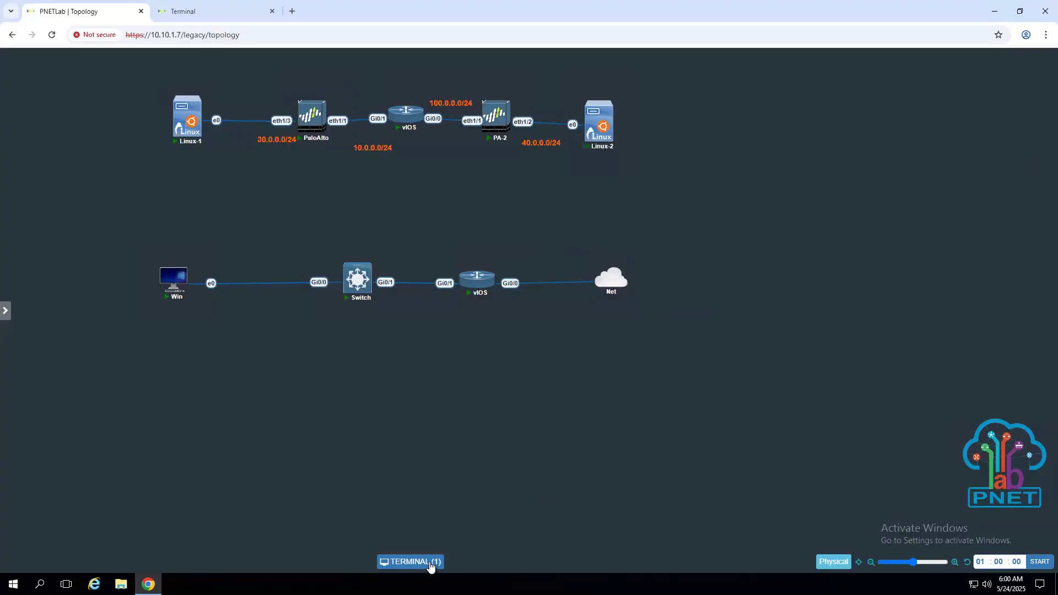
left_click(191, 12)
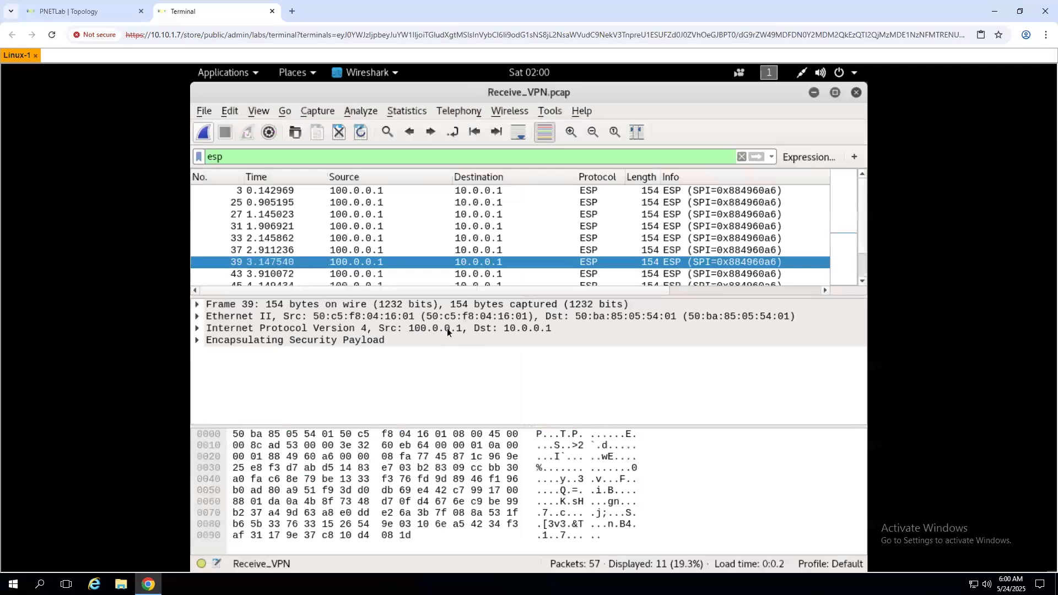
- Expand packet 39's IPv4 header and select its Time to live: 62 field
left_click(197, 329)
scroll(324, 397, "down", 2)
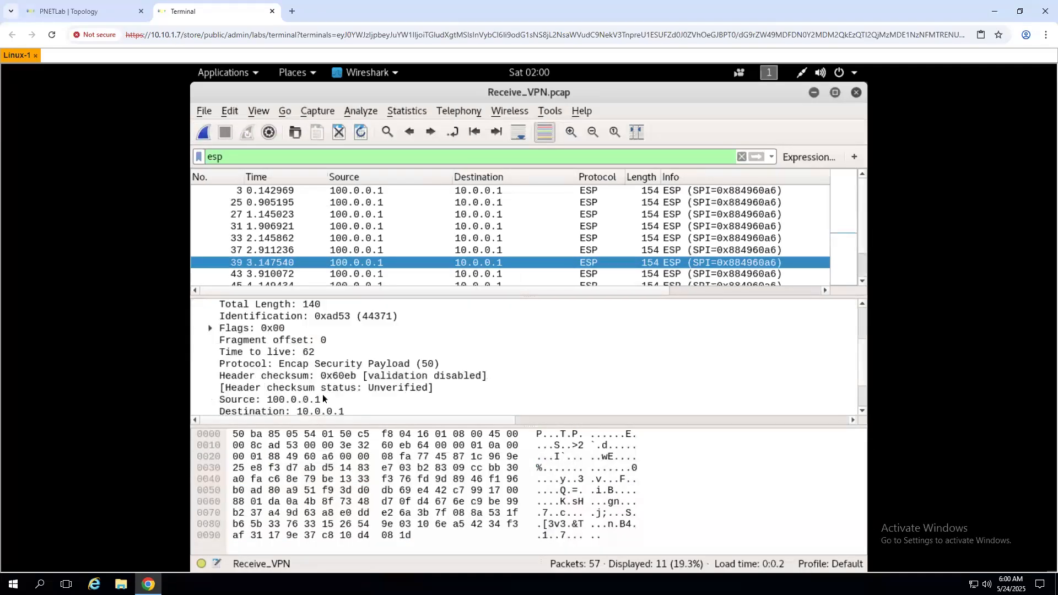
scroll(322, 396, "up", 2)
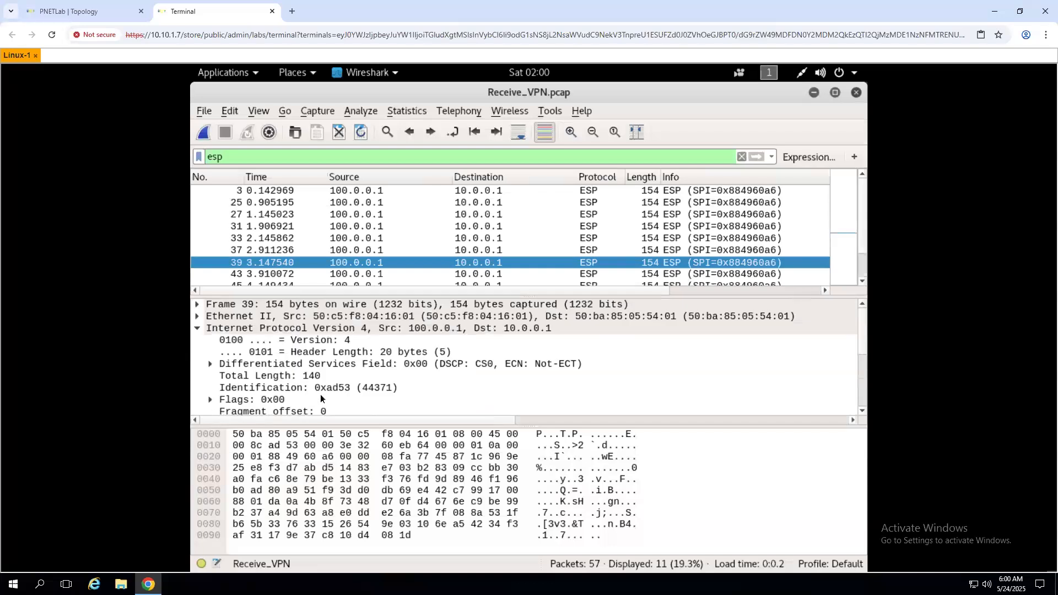
scroll(321, 398, "down", 2)
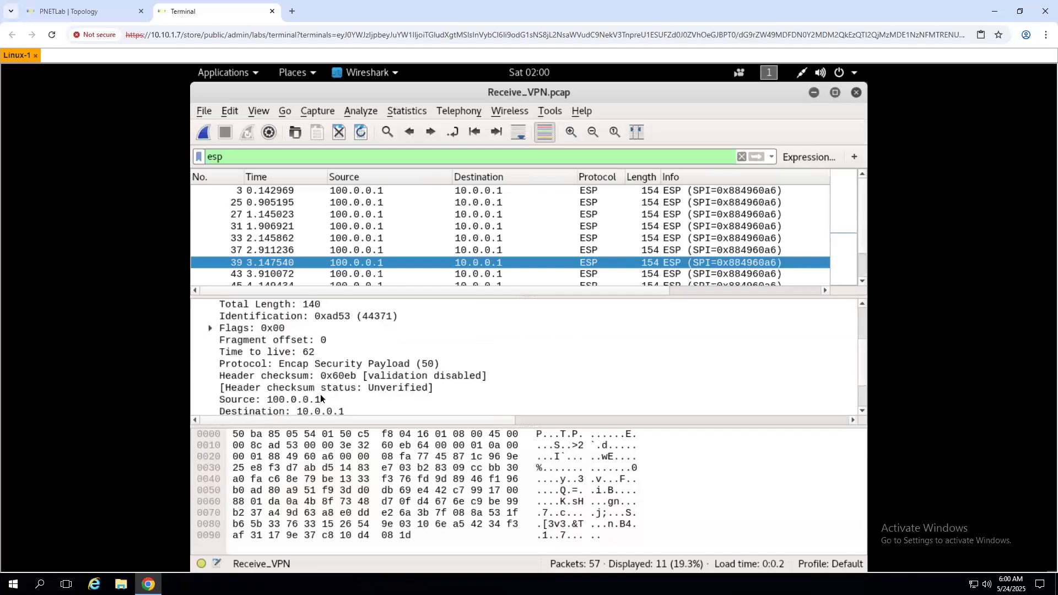
left_click(274, 353)
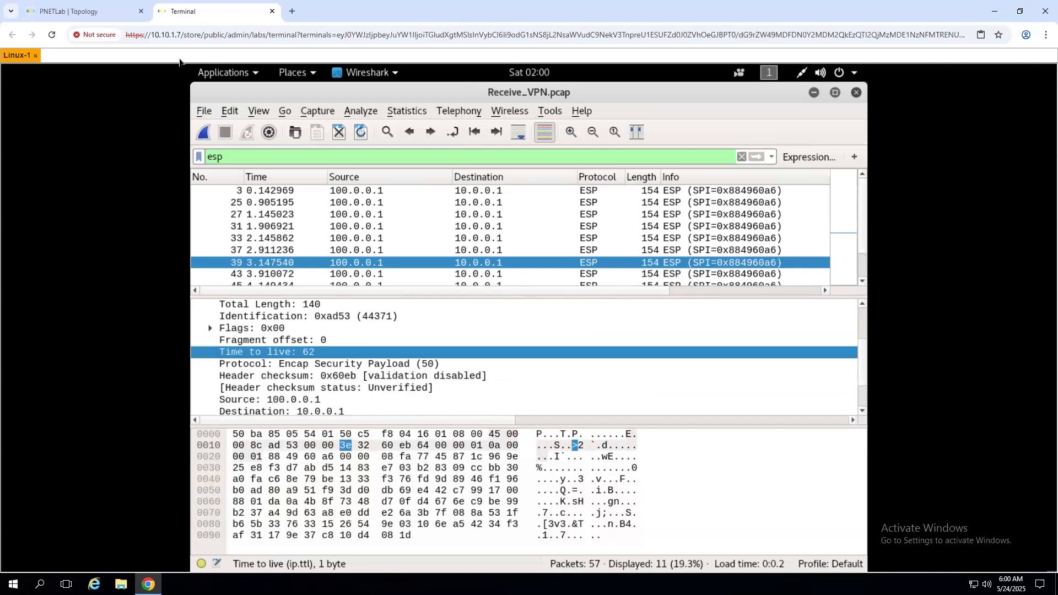
- Check the packet's path on the lab topology, then return to the Wireshark capture
left_click(101, 18)
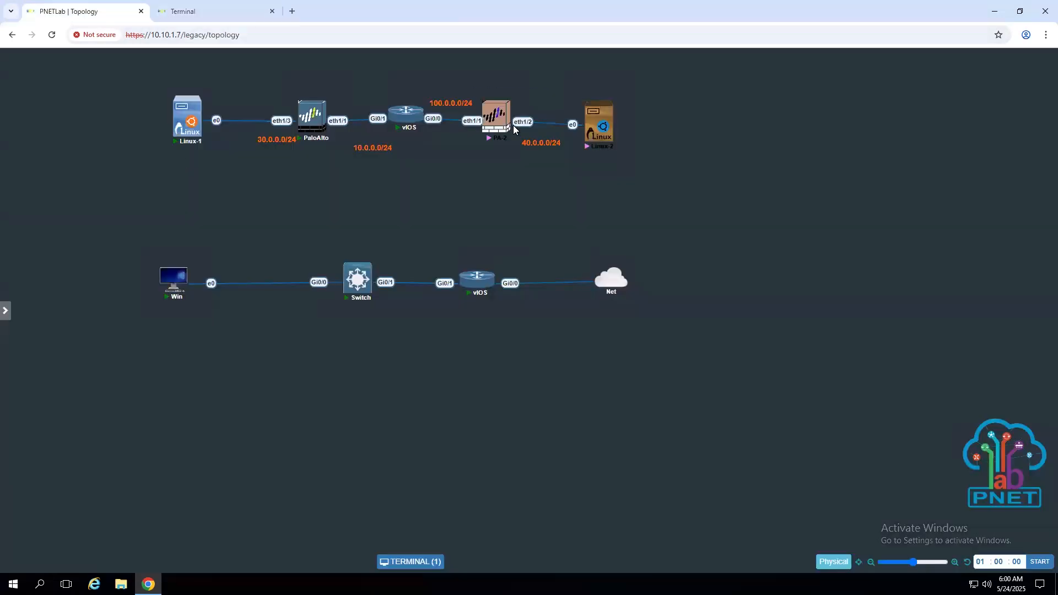
mouse_move(398, 125)
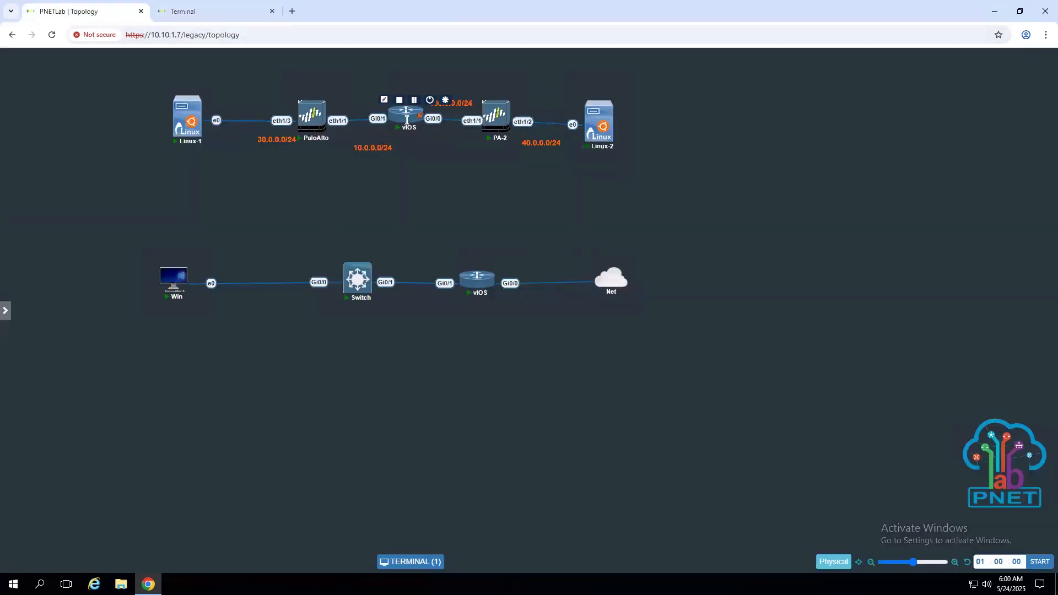
mouse_move(501, 135)
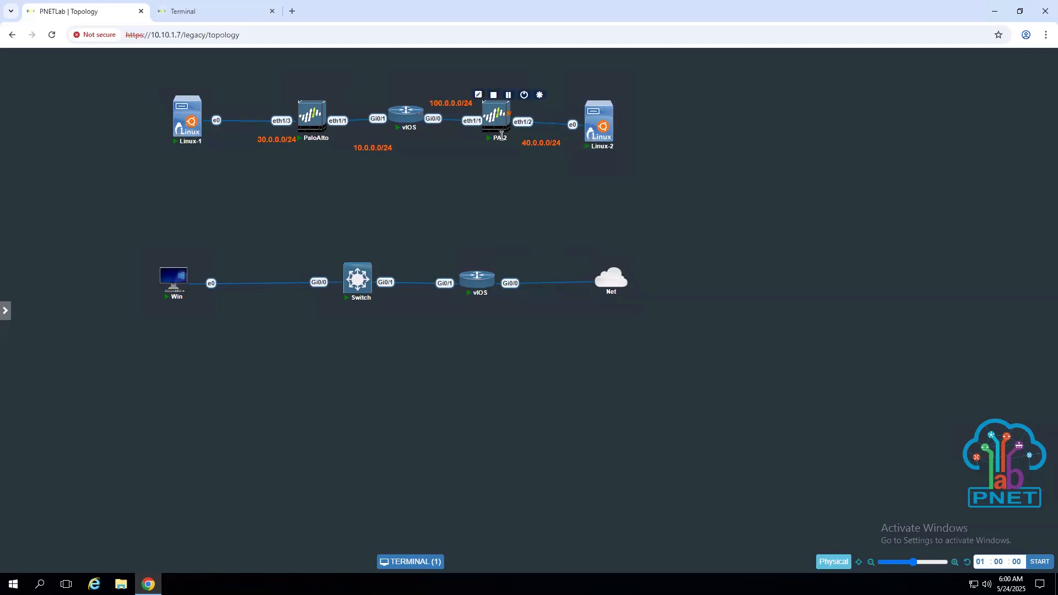
mouse_move(307, 128)
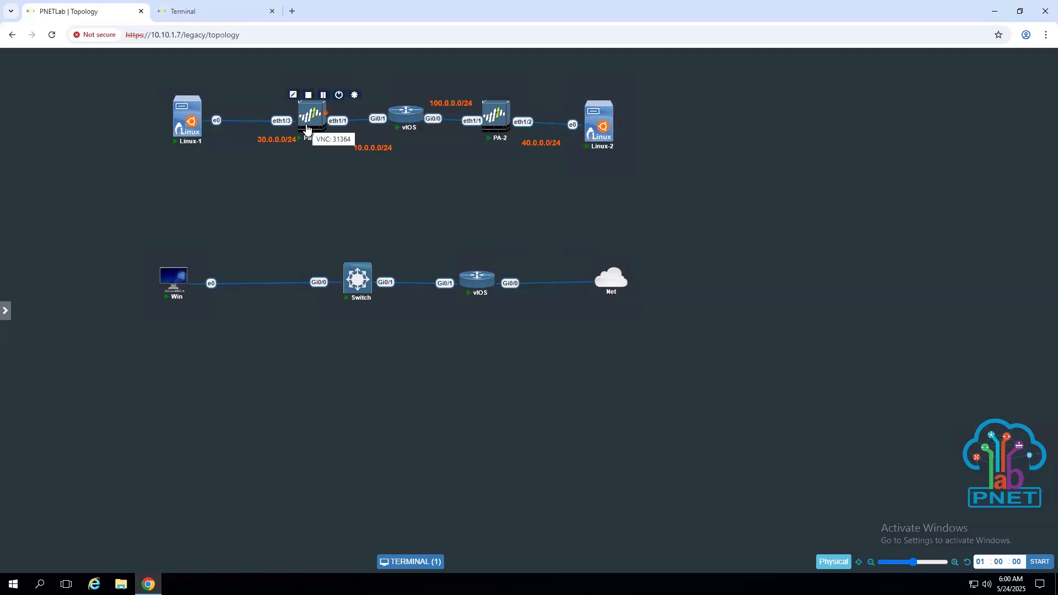
left_click(180, 19)
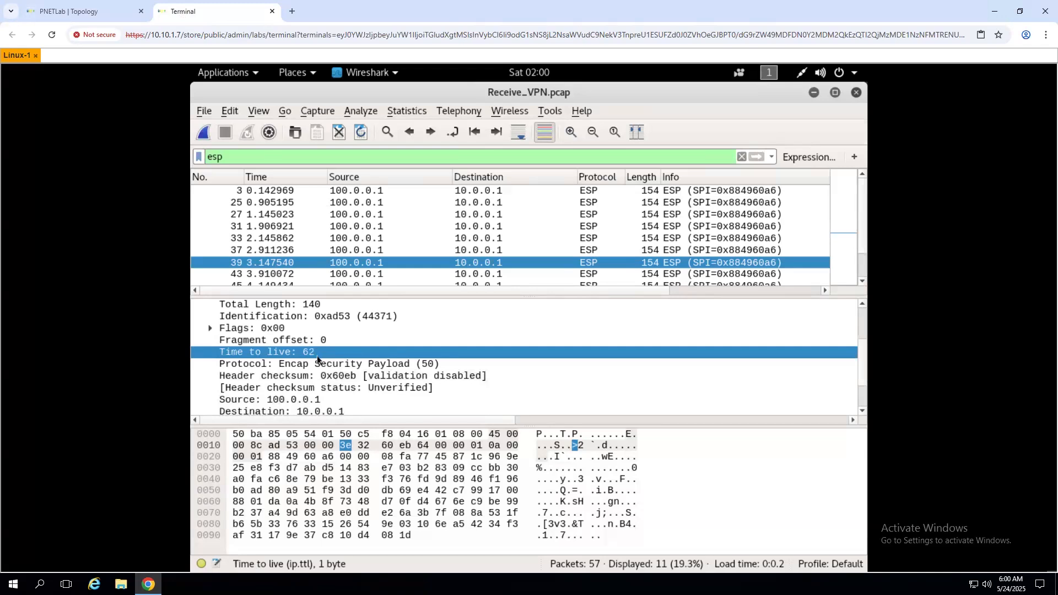
scroll(316, 356, "down", 2)
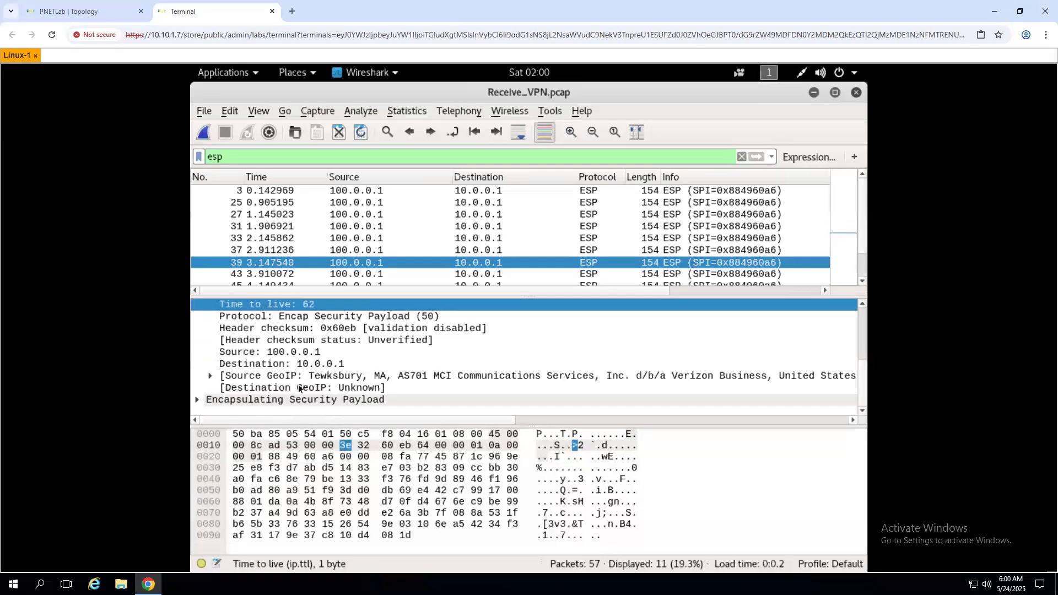
scroll(297, 383, "up", 2)
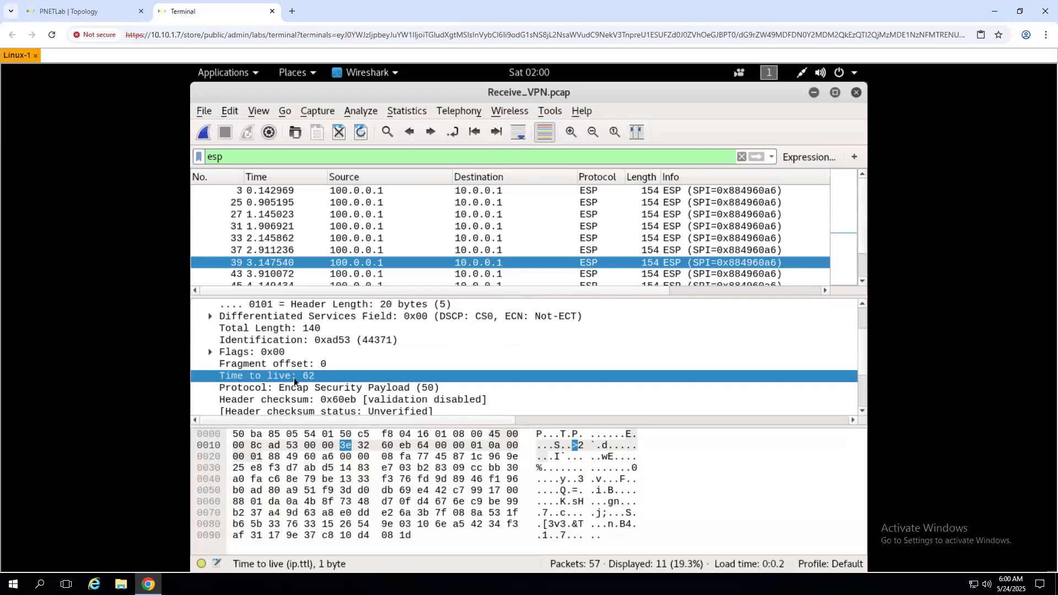
- Clear the esp filter to list all 57 packets and check ICMP echo request 24 and reply 26
left_click(742, 157)
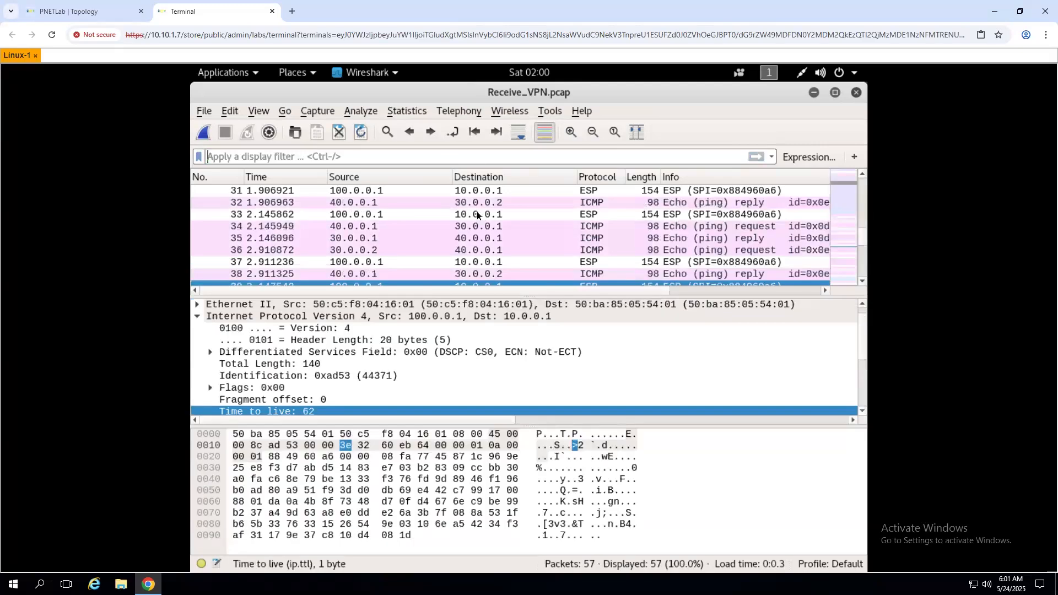
scroll(411, 226, "up", 8)
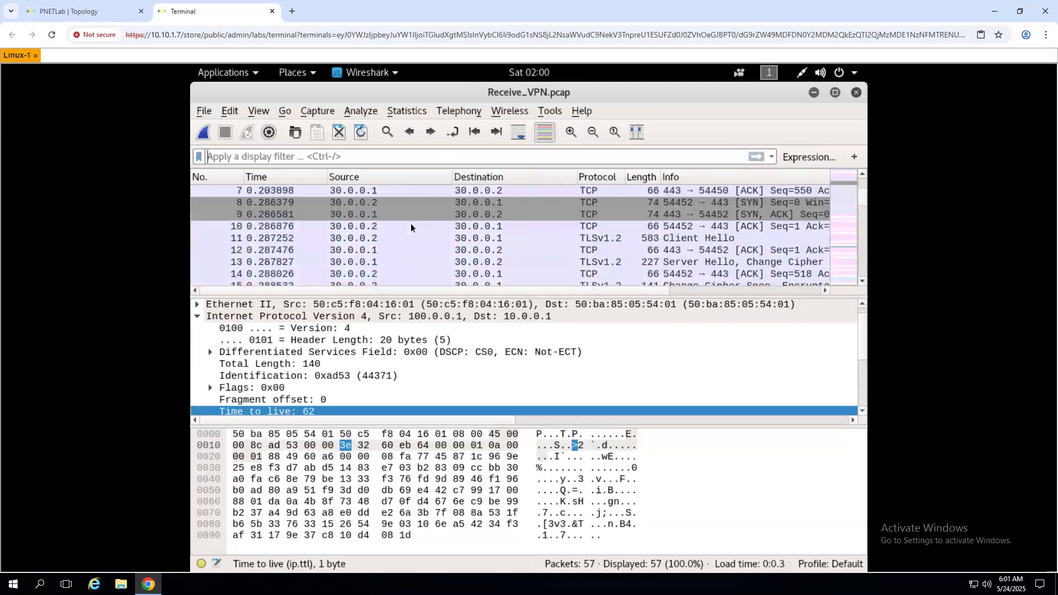
scroll(411, 223, "down", 4)
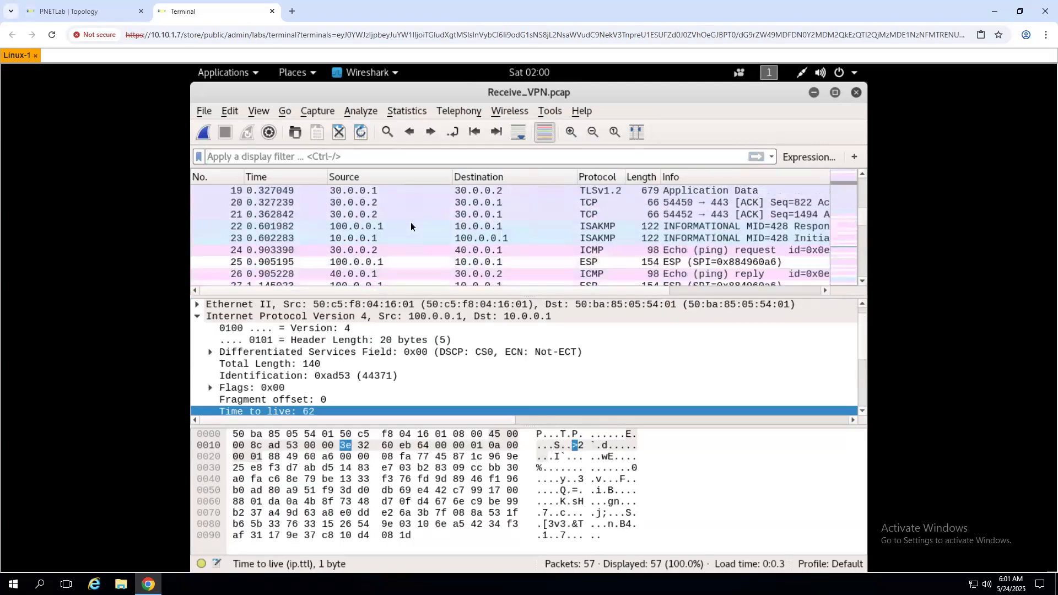
left_click(376, 249)
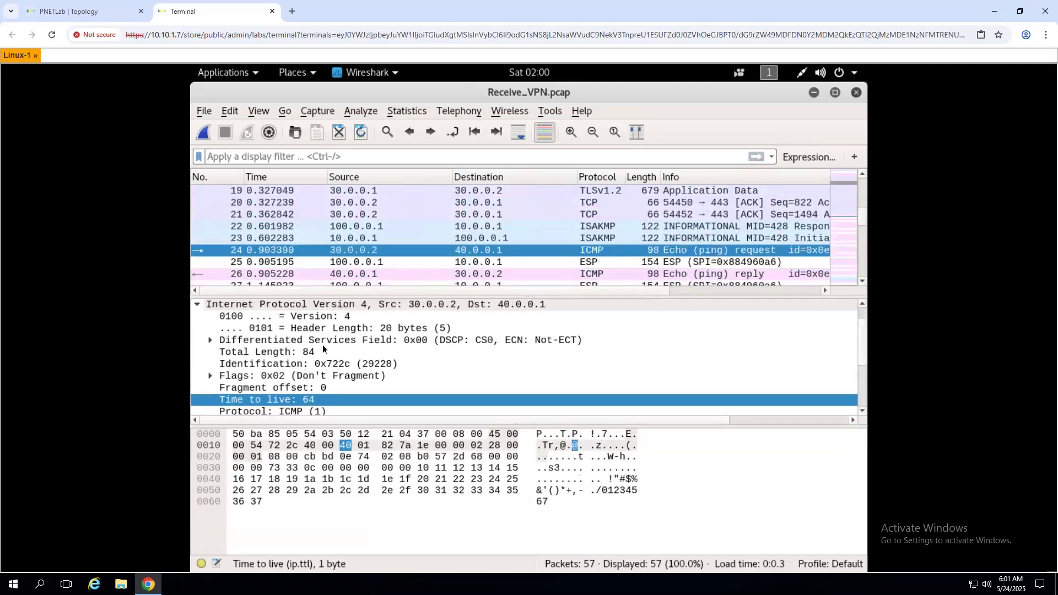
left_click(373, 274)
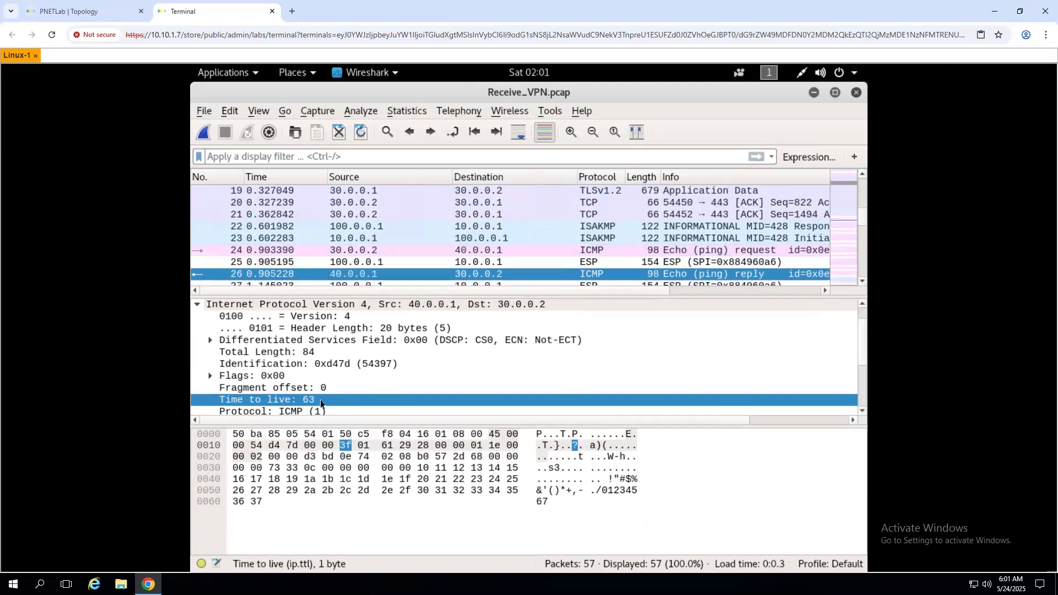
- Compare TTLs of ICMP request 28 and reply 29, then return to the PNETLab topology
scroll(320, 403, "down", 1)
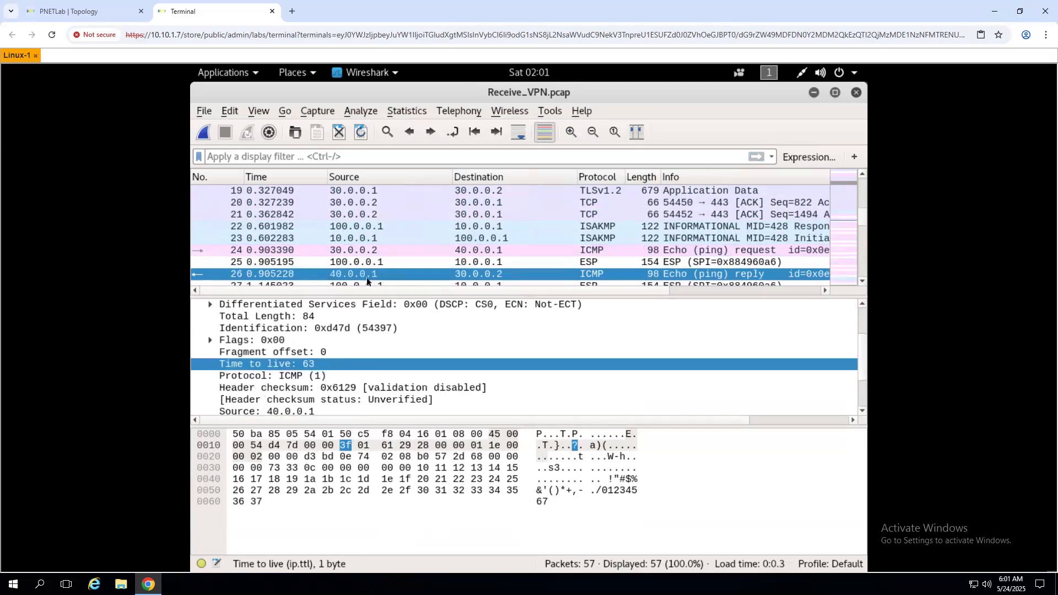
scroll(367, 281, "down", 1)
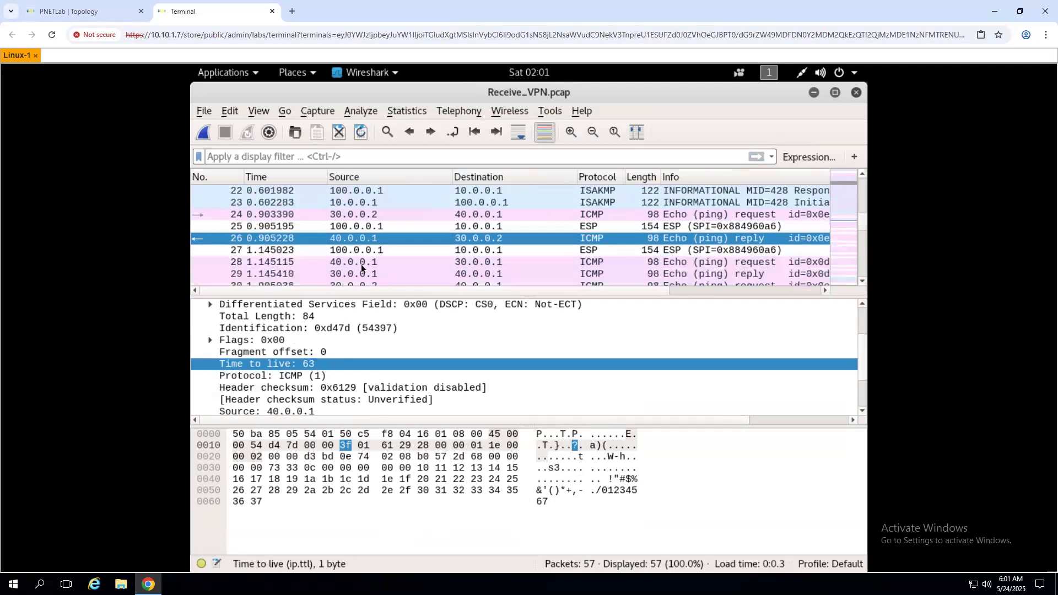
left_click(362, 263)
left_click(356, 276)
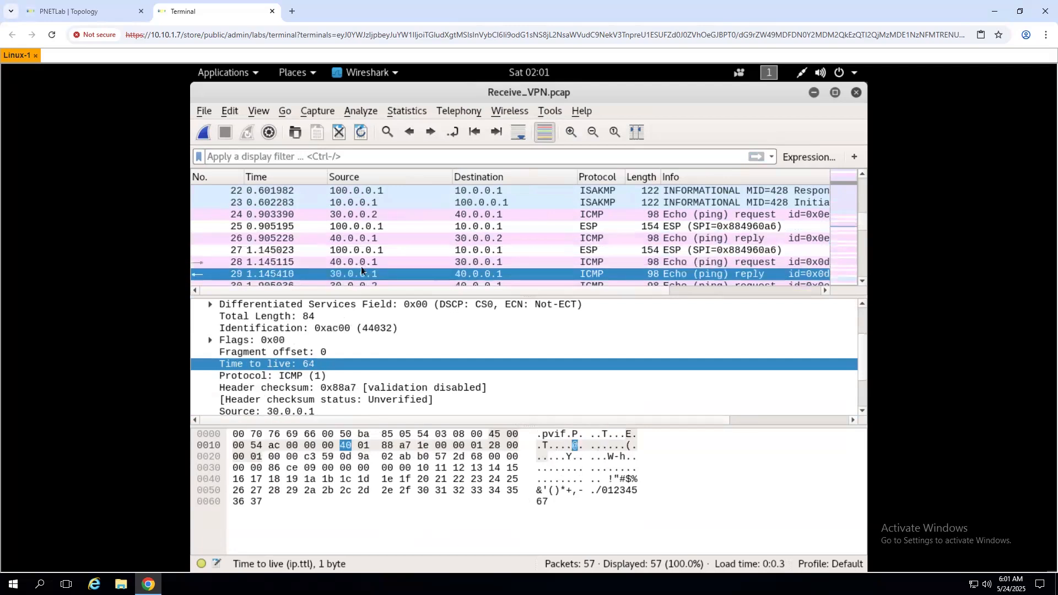
left_click(362, 266)
scroll(356, 276, "down", 3)
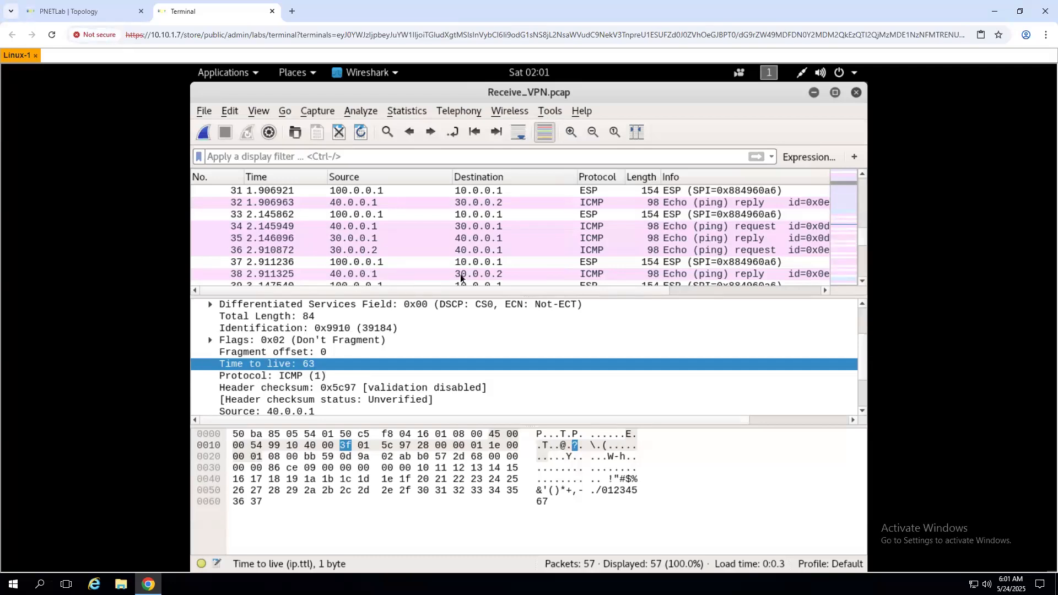
scroll(439, 265, "up", 10)
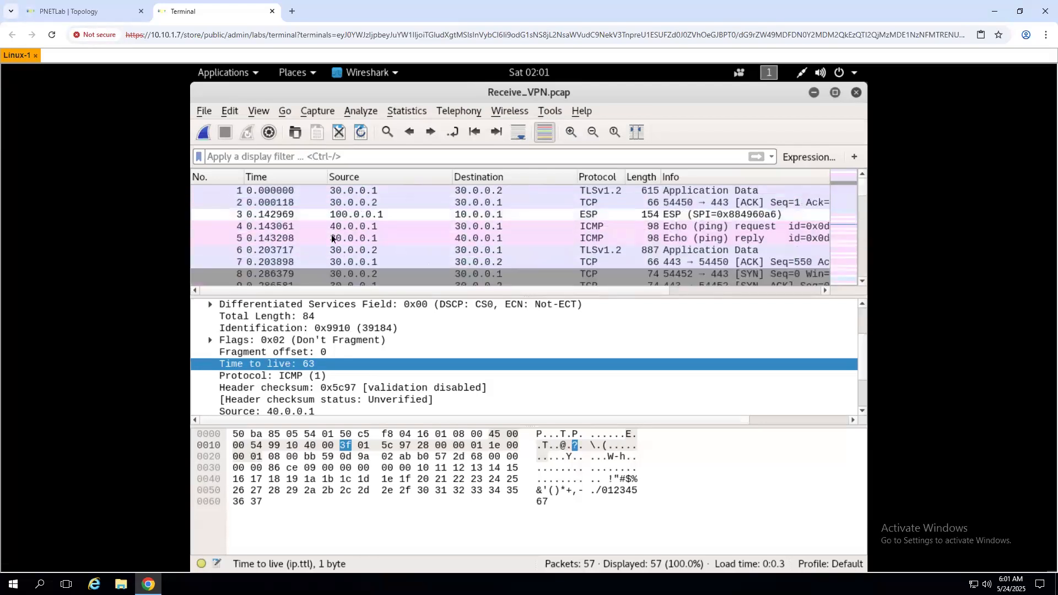
left_click(83, 11)
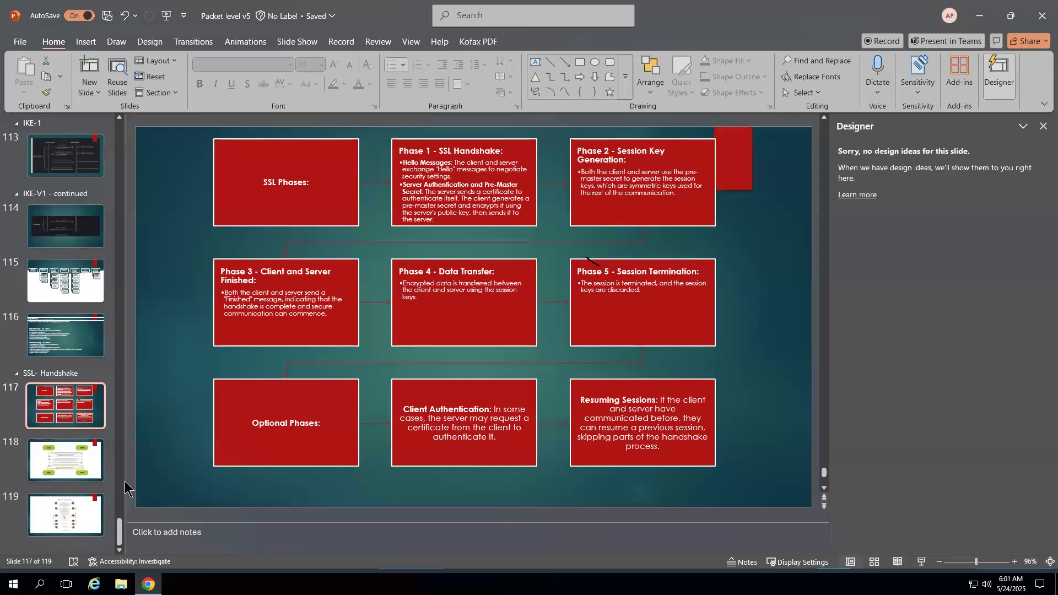
- Insert a new slide right after the SSL/TLS Handshake slide 119
left_click(64, 521)
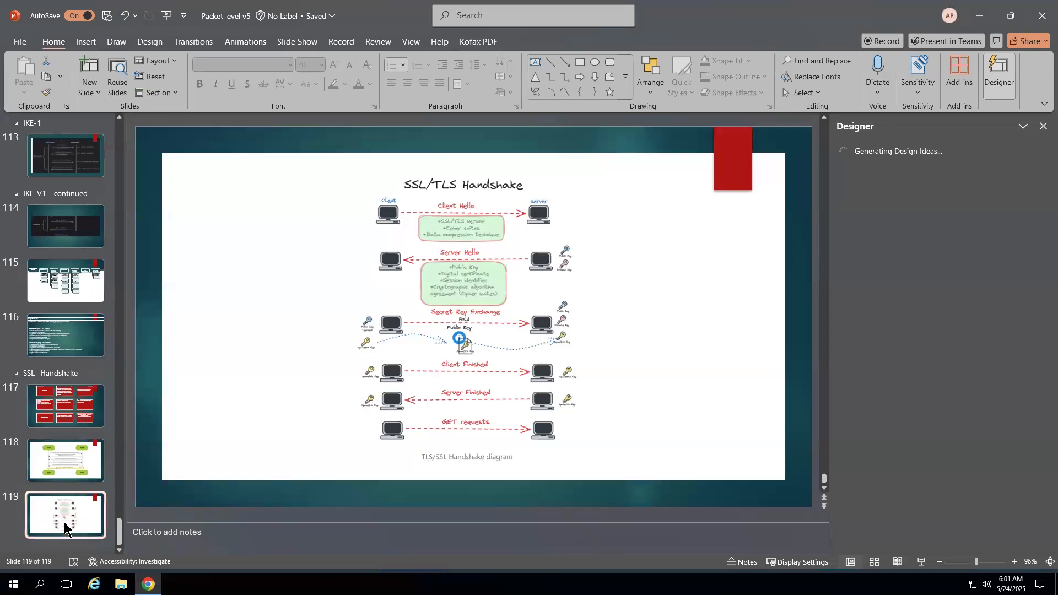
right_click(64, 524)
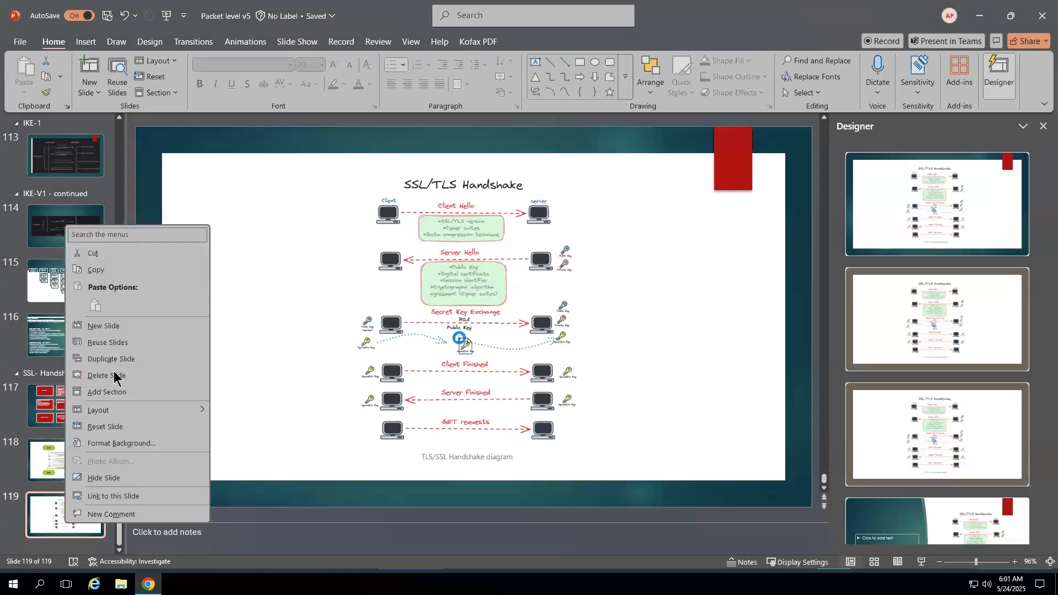
left_click(105, 326)
- Cut the new slide's content placeholder, leaving only the empty title placeholder
left_click(300, 272)
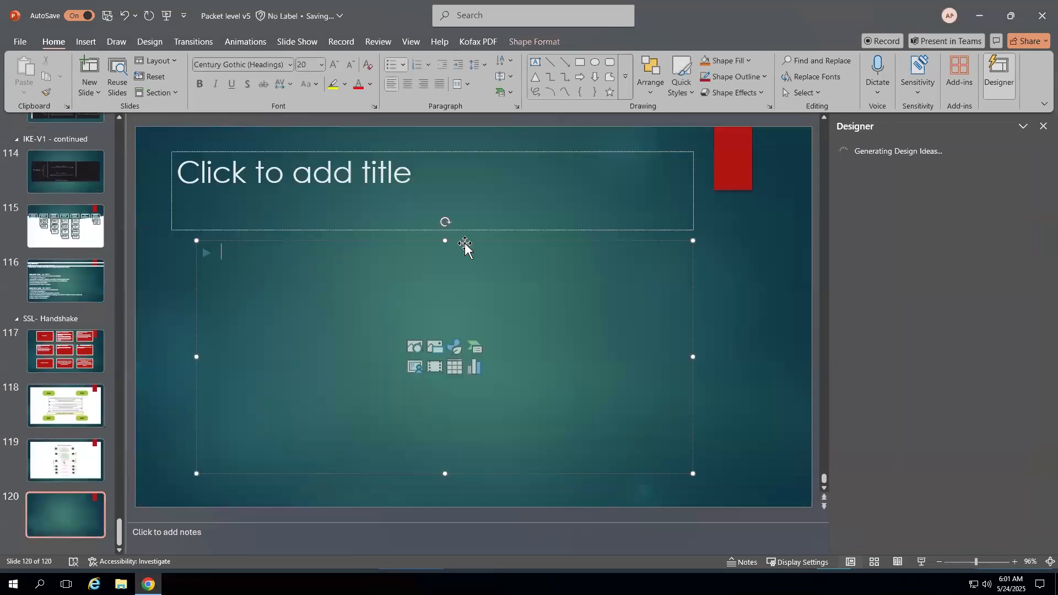
right_click(447, 223)
left_click(496, 260)
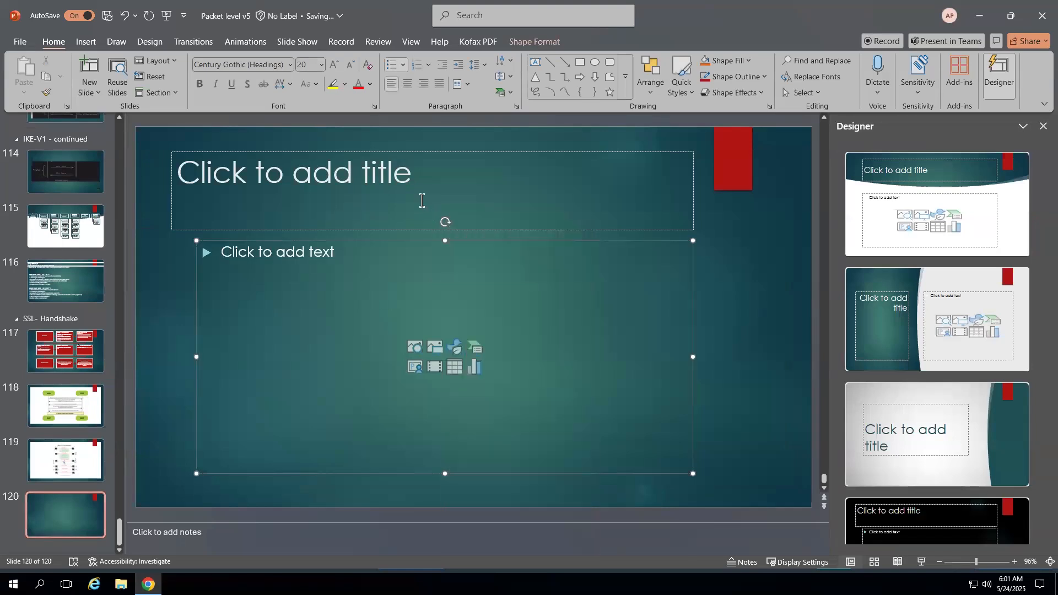
left_click(427, 193)
right_click(567, 132)
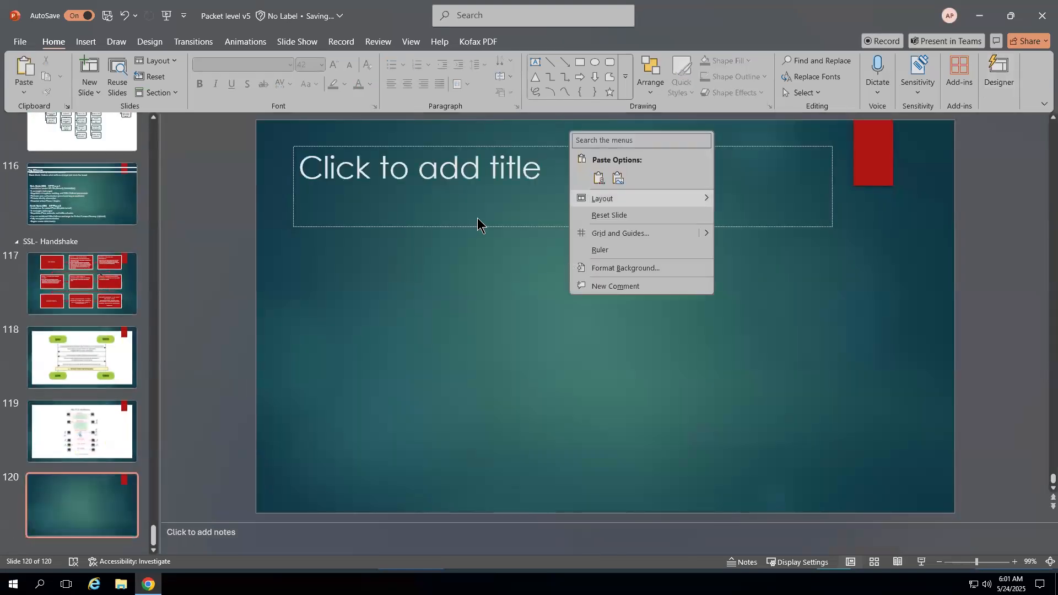
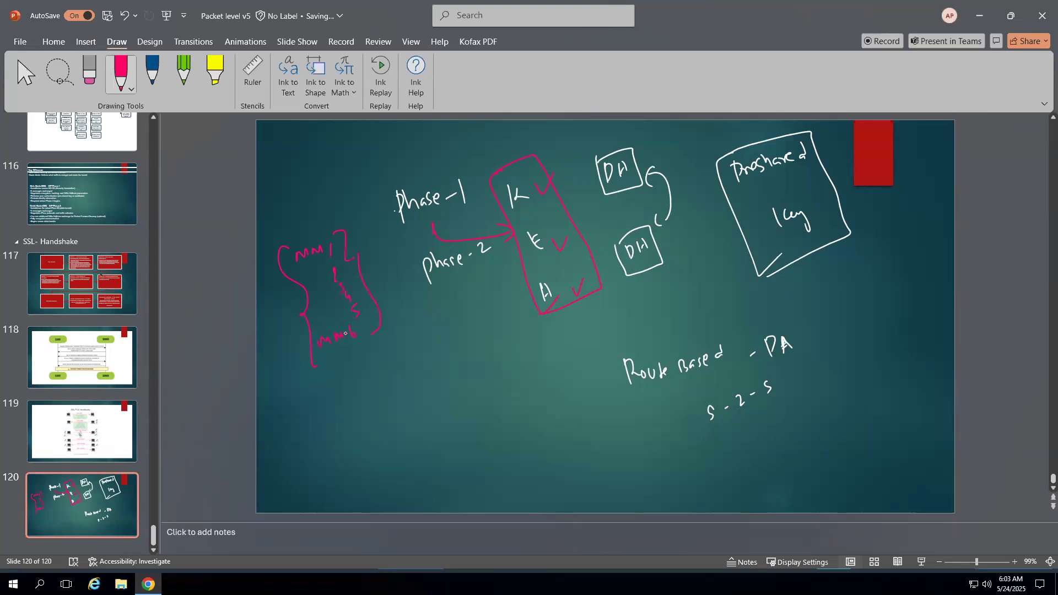
- Ink a pink Qm, a white boxed '-> IDLE' beside it, and a boxed 'Session key' below K/E/A
mouse_move(405, 394)
left_mouse_down()
mouse_move(398, 425)
mouse_move(429, 408)
left_mouse_up()
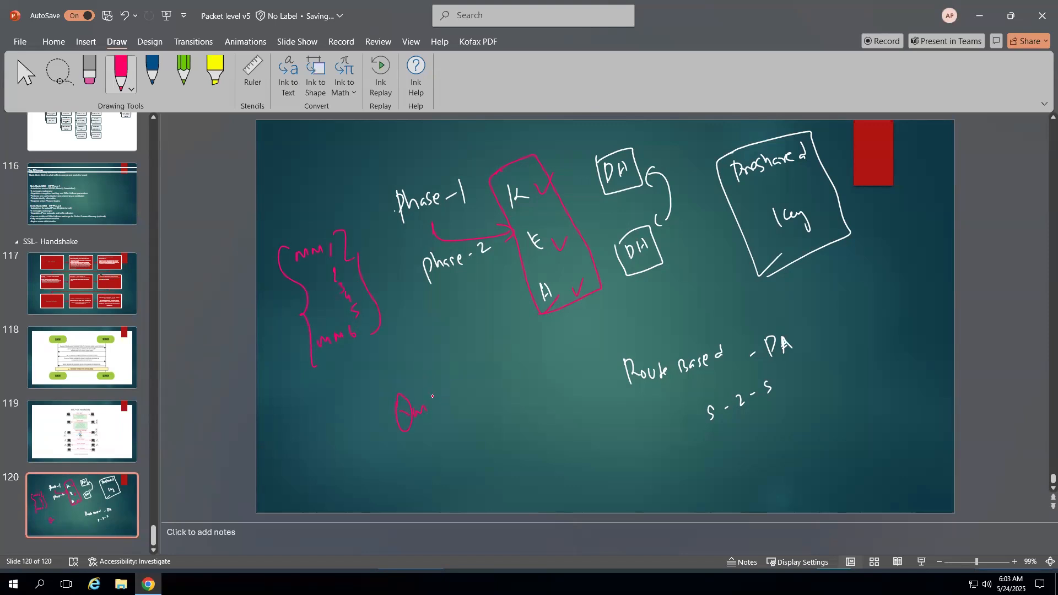
left_click(131, 89)
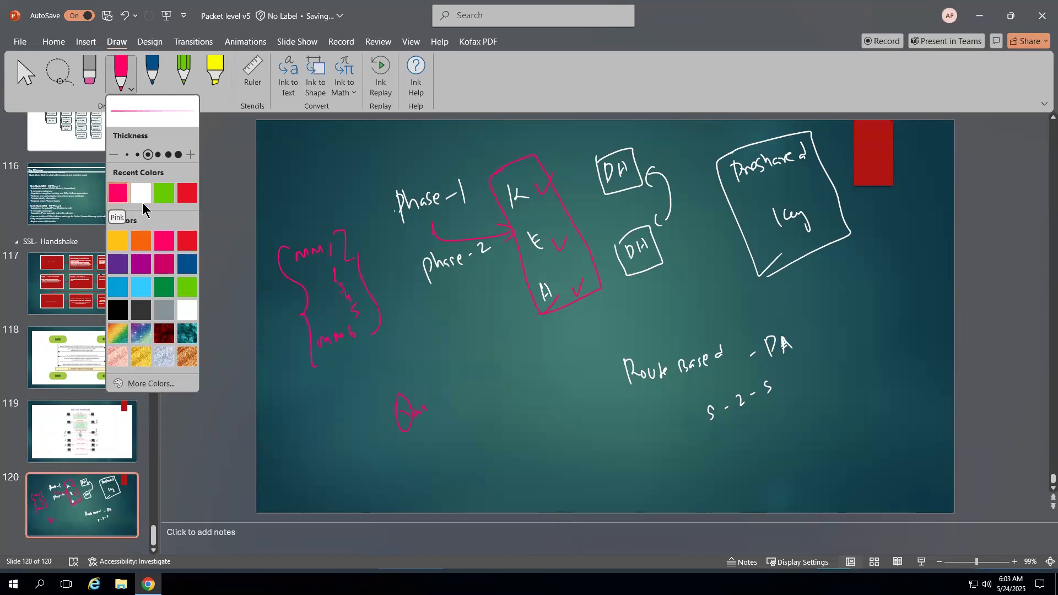
left_click(142, 198)
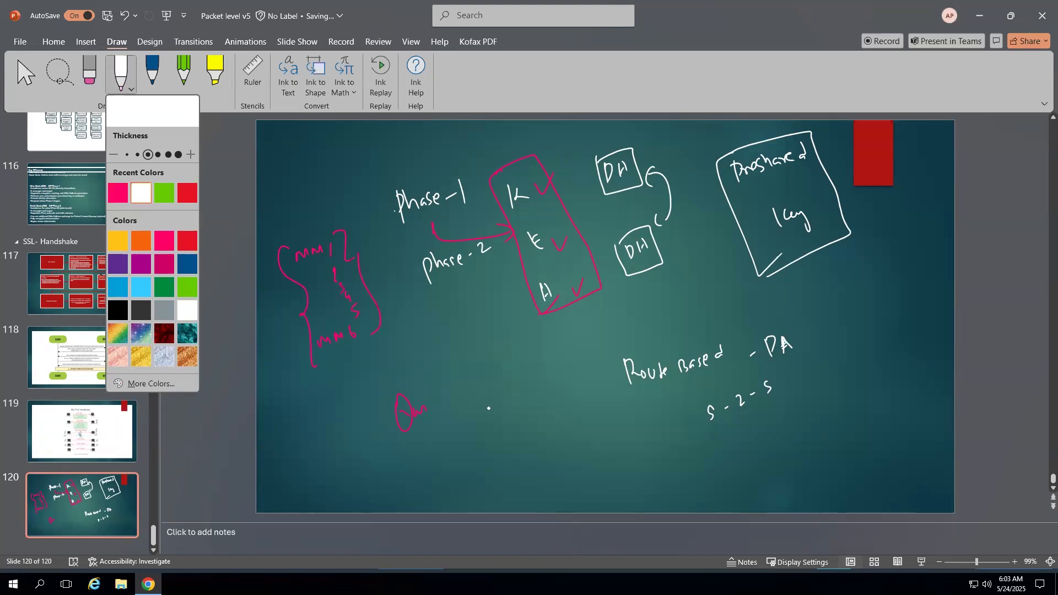
left_click_drag(448, 403, 456, 407)
mouse_move(485, 384)
left_mouse_down()
mouse_move(489, 396)
mouse_move(492, 382)
left_mouse_up()
left_click_drag(487, 398, 493, 395)
left_click_drag(498, 384, 500, 395)
left_click_drag(514, 379, 520, 384)
left_click_drag(520, 373, 526, 371)
left_click_drag(520, 378, 525, 378)
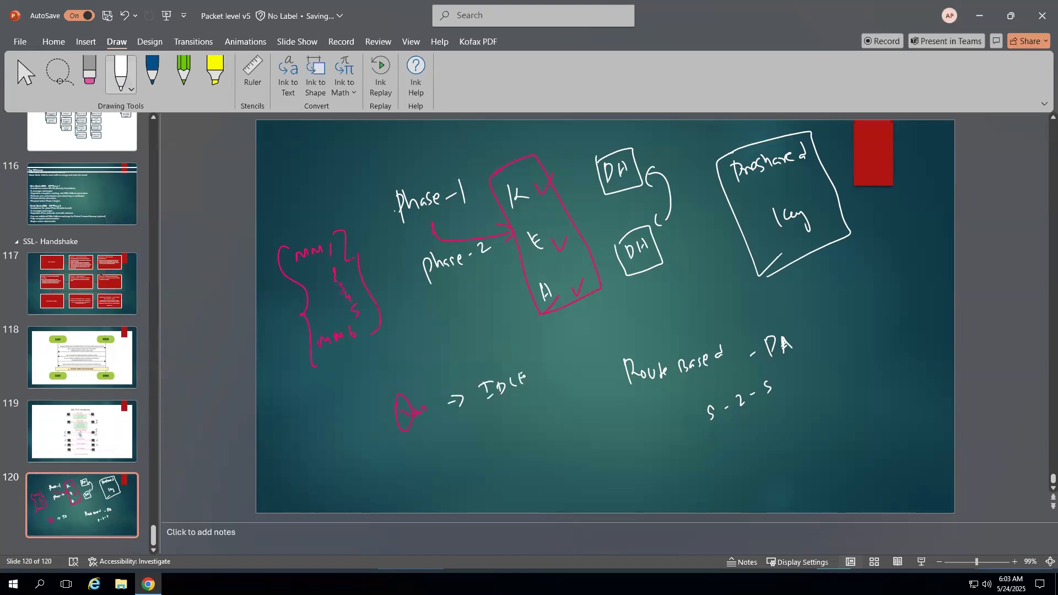
mouse_move(385, 390)
left_mouse_down()
mouse_move(374, 397)
mouse_move(403, 459)
mouse_move(418, 376)
mouse_move(549, 409)
mouse_move(418, 464)
mouse_move(439, 458)
left_mouse_up()
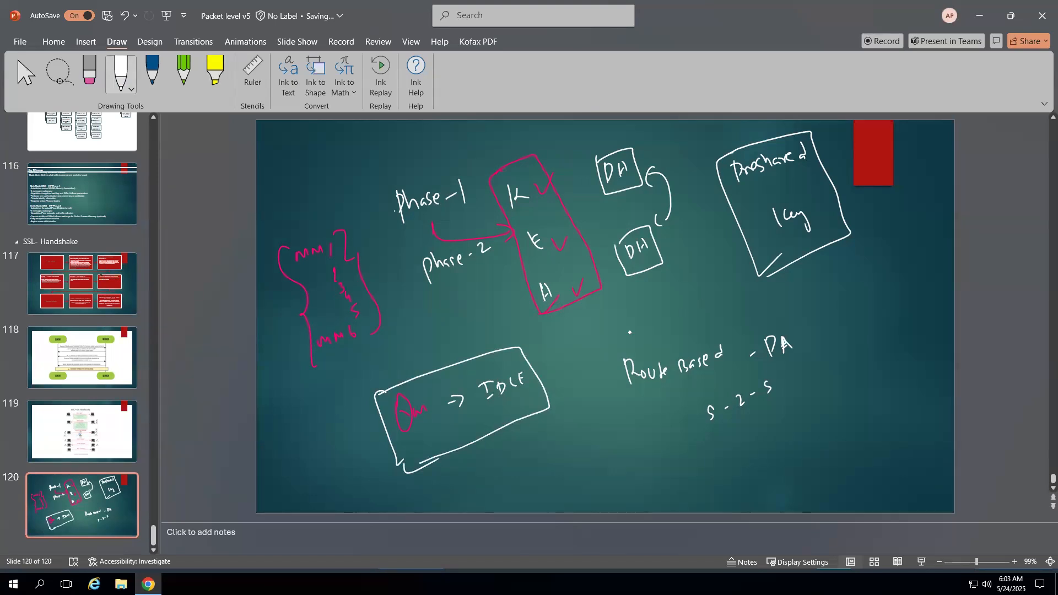
mouse_move(608, 309)
left_mouse_down()
mouse_move(604, 319)
mouse_move(682, 288)
mouse_move(690, 309)
mouse_move(590, 321)
mouse_move(689, 268)
mouse_move(591, 358)
left_mouse_up()
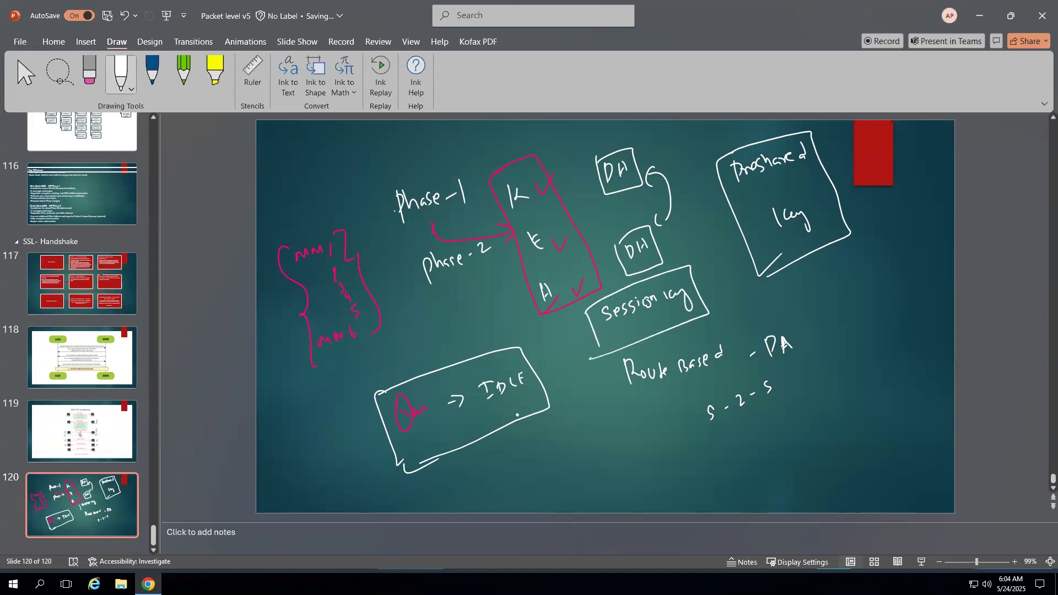
- Write 'life time' with a circled 1 under the IDLE box
mouse_move(508, 437)
left_mouse_down()
mouse_move(527, 460)
mouse_move(569, 448)
left_mouse_up()
left_click(532, 445)
mouse_move(576, 441)
left_mouse_down()
mouse_move(583, 449)
mouse_move(611, 436)
mouse_move(628, 470)
mouse_move(618, 456)
left_mouse_up()
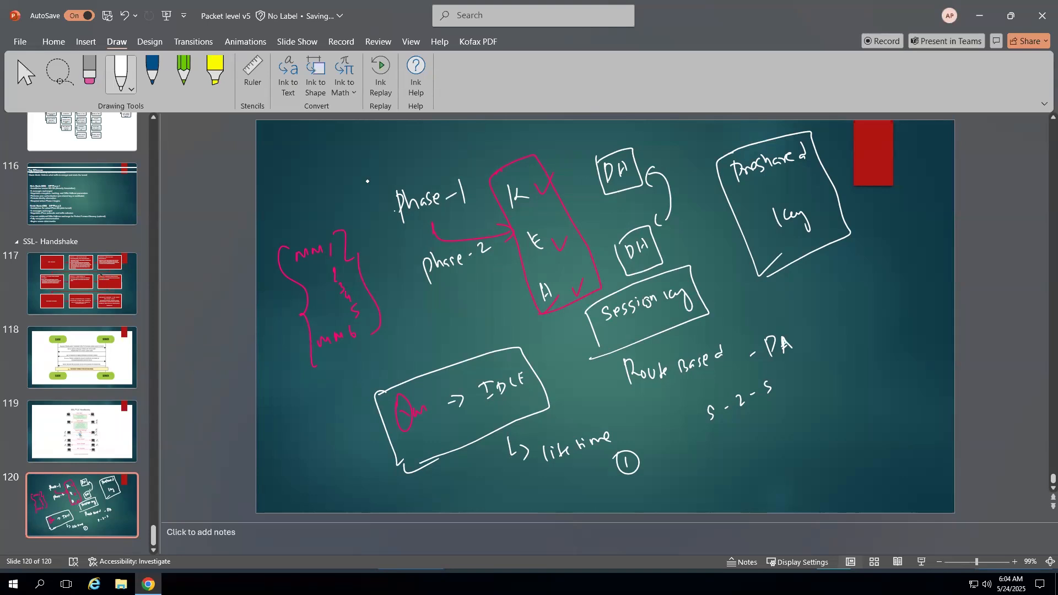
- Write and box 'Preshared' above Phase-1, draw an arrow across the top, and circle the E
mouse_move(349, 178)
left_mouse_down()
mouse_move(351, 199)
mouse_move(425, 158)
left_mouse_up()
left_click(428, 164)
mouse_move(339, 161)
left_mouse_down()
mouse_move(410, 130)
mouse_move(353, 210)
mouse_move(339, 160)
left_mouse_up()
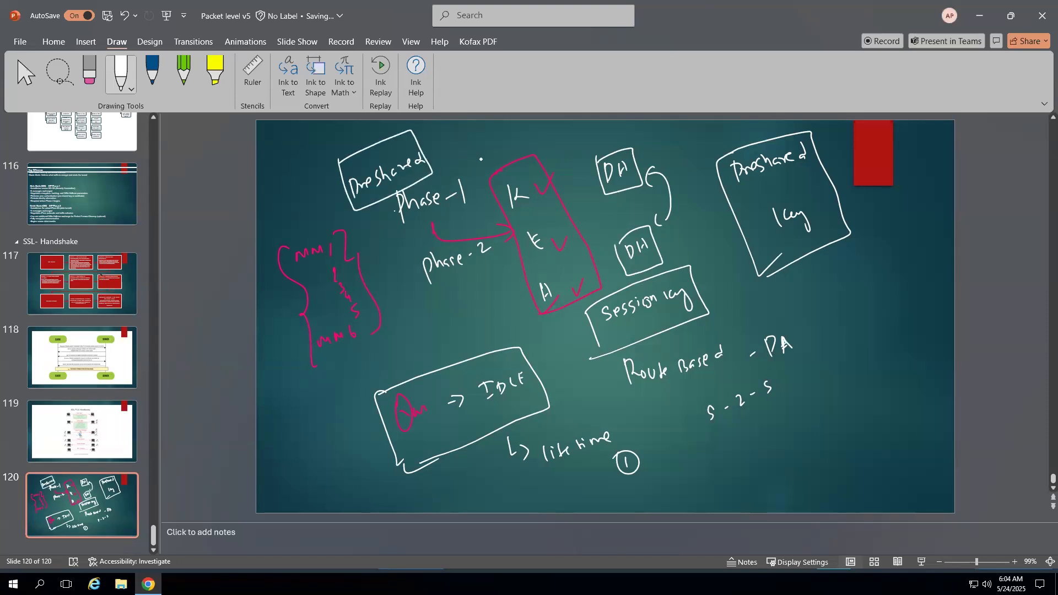
mouse_move(463, 156)
left_mouse_down()
mouse_move(616, 128)
mouse_move(607, 136)
left_mouse_up()
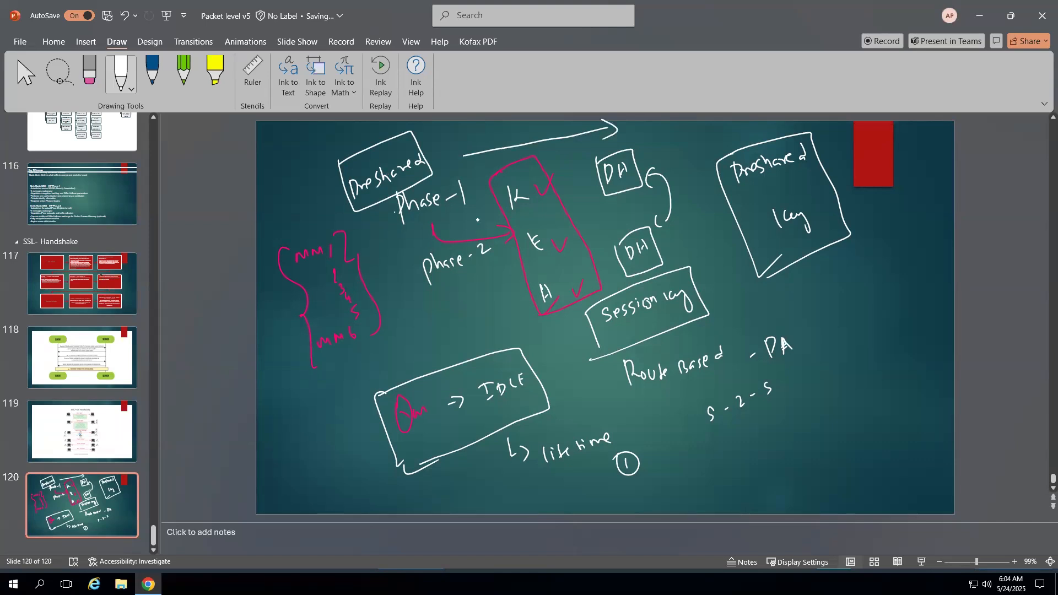
mouse_move(537, 223)
left_mouse_down()
mouse_move(522, 238)
mouse_move(536, 224)
left_mouse_up()
- Bracket the S-2-S notes as phase-II and brace the pink MM notes as phase-1
mouse_move(684, 427)
left_mouse_down()
mouse_move(681, 474)
mouse_move(692, 472)
left_mouse_up()
left_click_drag(896, 409, 872, 453)
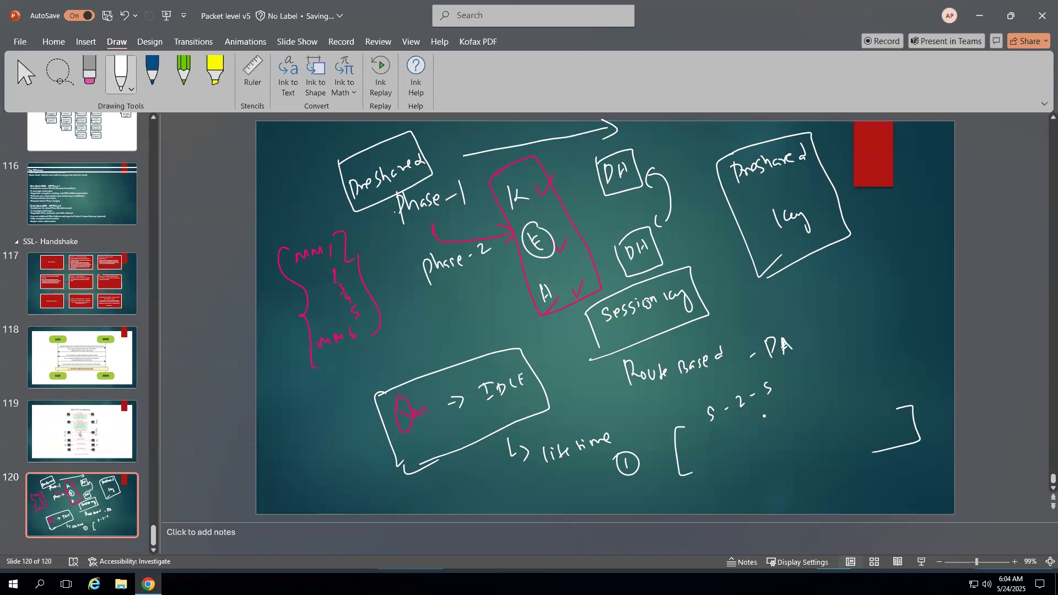
left_click_drag(764, 413, 772, 422)
left_click_drag(778, 406, 786, 421)
left_click_drag(796, 411, 800, 414)
left_click_drag(811, 406, 831, 401)
left_click_drag(837, 387, 844, 398)
left_click_drag(828, 384, 840, 380)
left_click_drag(838, 419, 850, 410)
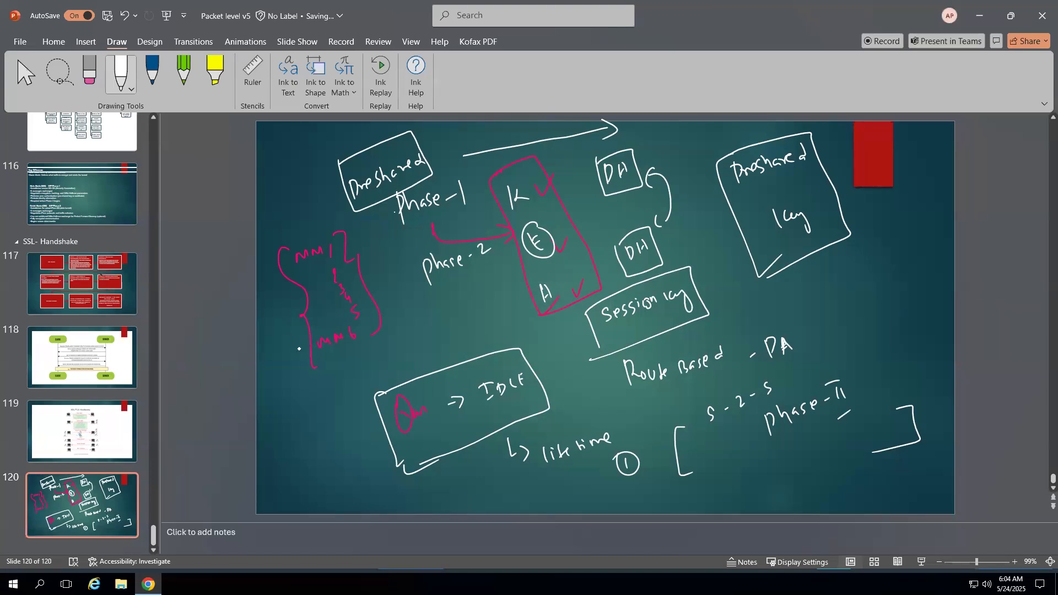
mouse_move(283, 221)
left_mouse_down()
mouse_move(269, 243)
mouse_move(300, 357)
mouse_move(334, 392)
left_mouse_up()
mouse_move(367, 361)
left_mouse_down()
mouse_move(417, 346)
mouse_move(430, 355)
left_mouse_up()
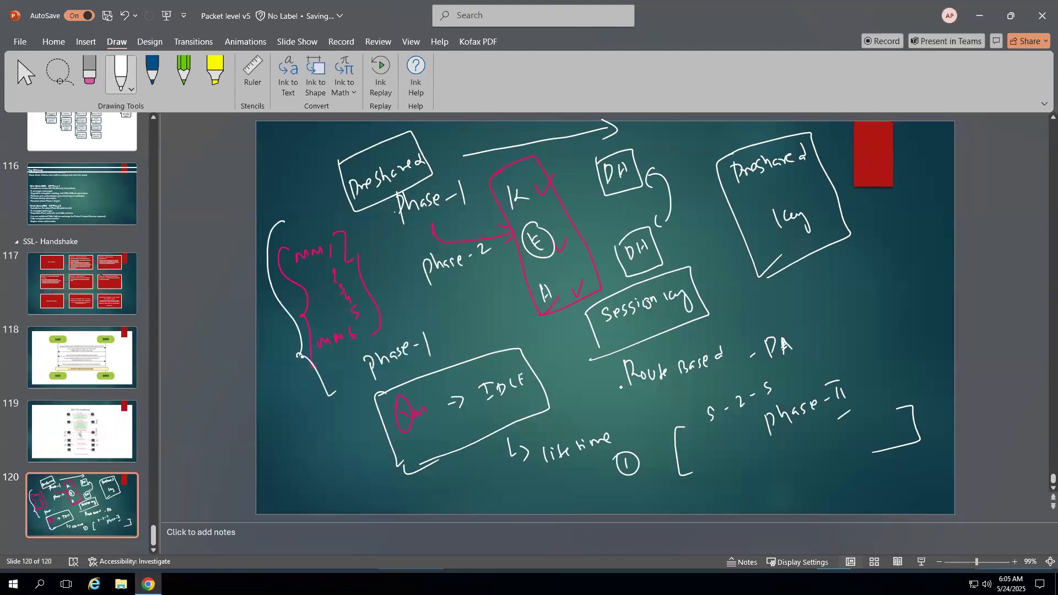
- Add an upward arrow and a boxed ESP beneath phase-II
left_click_drag(873, 378, 879, 356)
mouse_move(774, 467)
left_mouse_down()
mouse_move(772, 487)
mouse_move(779, 477)
left_mouse_up()
left_click(783, 467)
left_click(786, 471)
mouse_move(789, 462)
left_mouse_down()
mouse_move(791, 475)
mouse_move(805, 444)
left_mouse_up()
mouse_move(805, 444)
left_mouse_down()
mouse_move(752, 502)
mouse_move(751, 458)
left_mouse_up()
left_click_drag(758, 457, 777, 445)
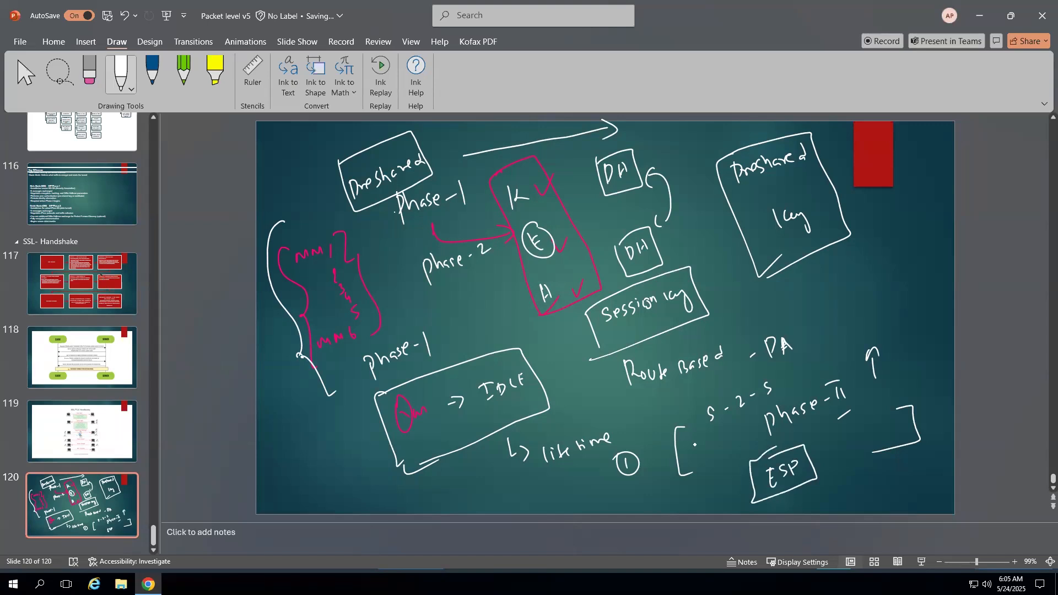
- Brace Phase-1 and Phase-2 together, then erase a mistaken word written under Phase-2
mouse_move(385, 214)
left_mouse_down()
mouse_move(424, 312)
mouse_move(445, 328)
mouse_move(450, 312)
mouse_move(457, 328)
left_mouse_up()
left_click(458, 316)
left_click(460, 328)
mouse_move(466, 309)
left_mouse_down()
mouse_move(472, 325)
mouse_move(487, 308)
left_mouse_up()
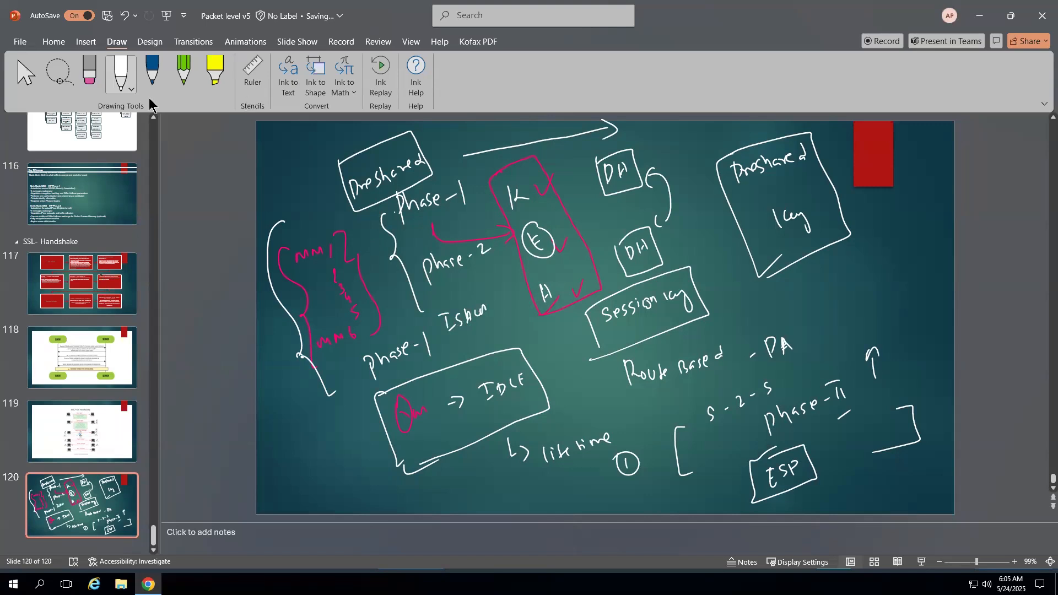
left_click(95, 82)
mouse_move(459, 315)
left_mouse_down()
mouse_move(437, 326)
mouse_move(438, 312)
mouse_move(446, 321)
left_mouse_up()
- Write and underline ISAKAMP in blue ink under Phase-2
left_click(153, 82)
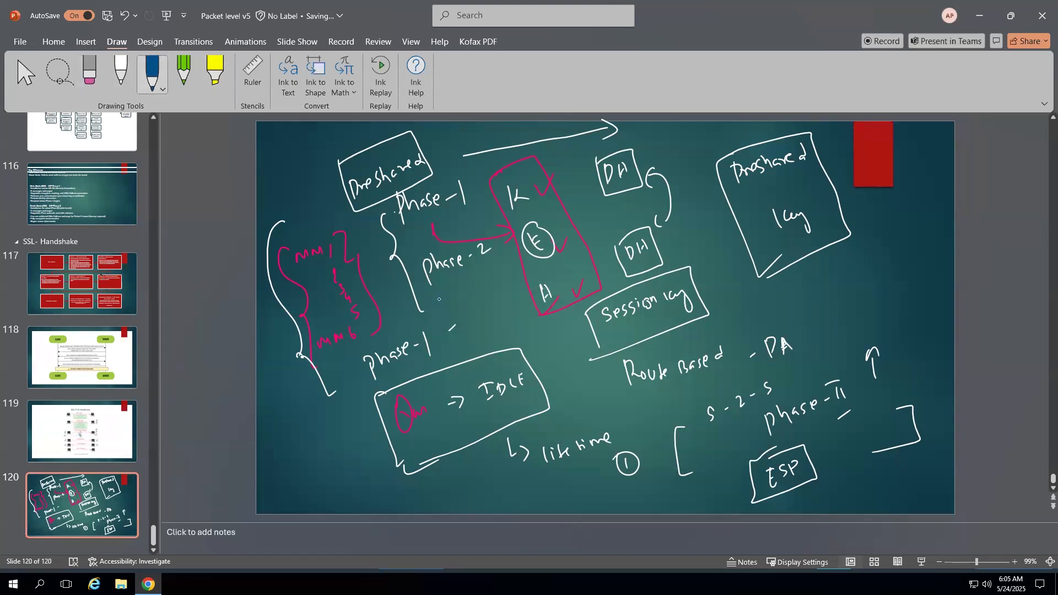
mouse_move(465, 303)
left_mouse_down()
mouse_move(507, 278)
mouse_move(510, 294)
left_mouse_up()
left_click_drag(437, 291, 506, 259)
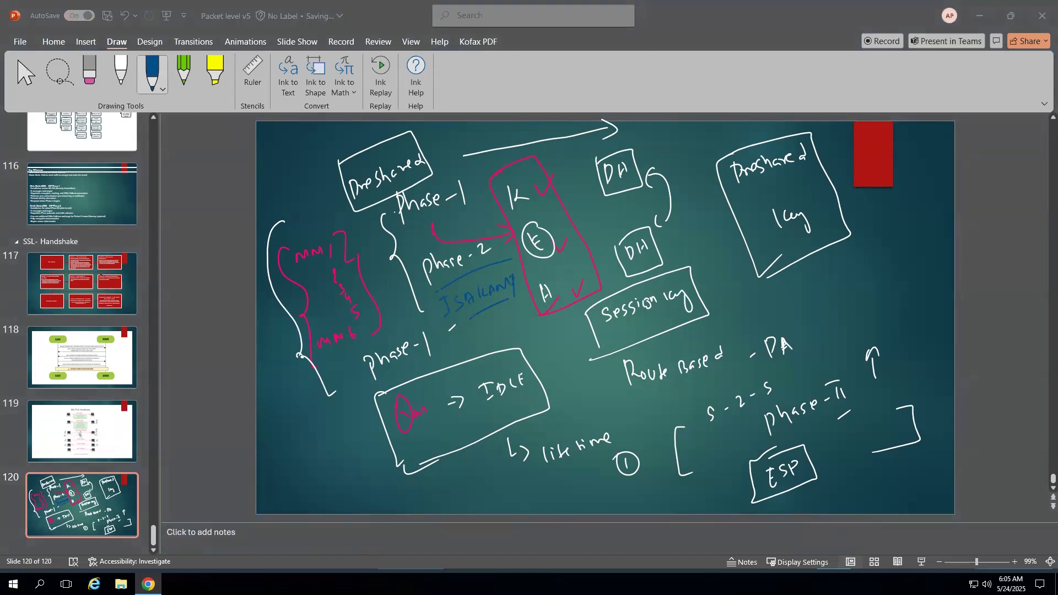
left_click(95, 74)
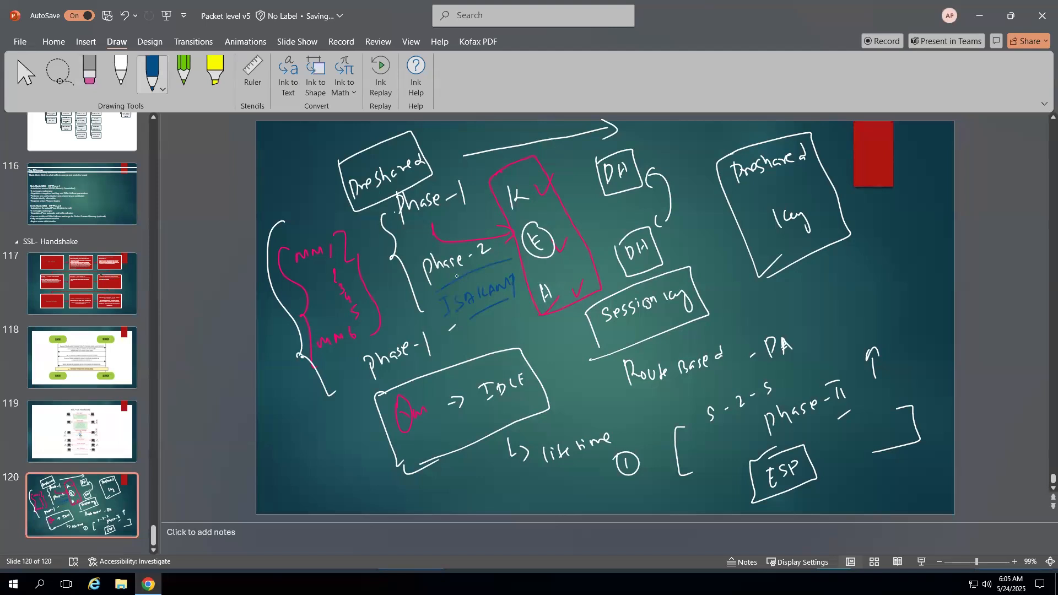
- Select and delete all ink on slide 120
key("Escape")
key("ctrl+a")
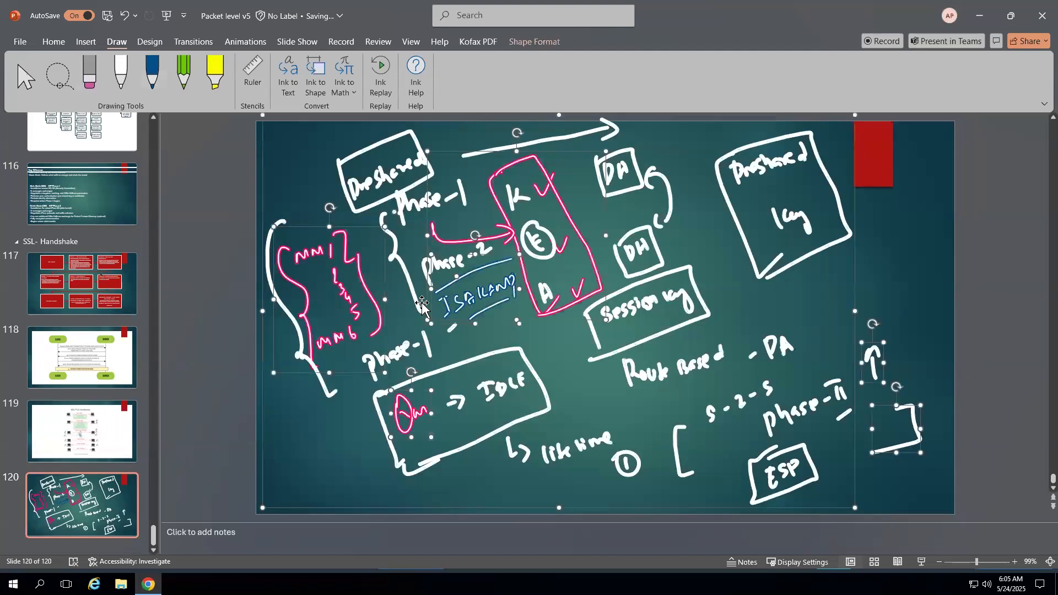
key("Delete")
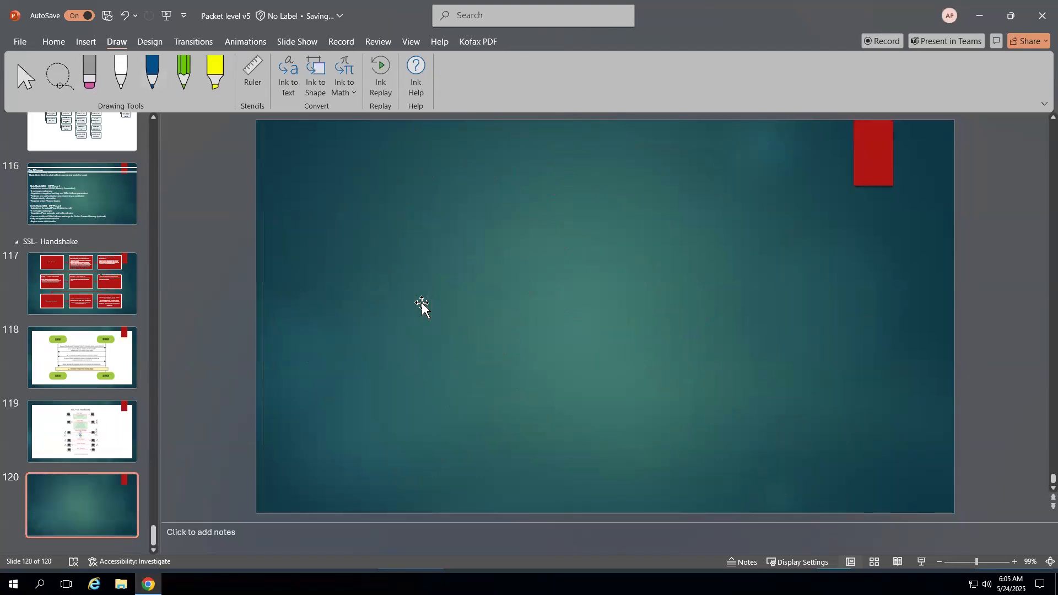
- With the white pen, write 'TTL' and 'ESP -> SP I' on the blank slide
left_click(123, 77)
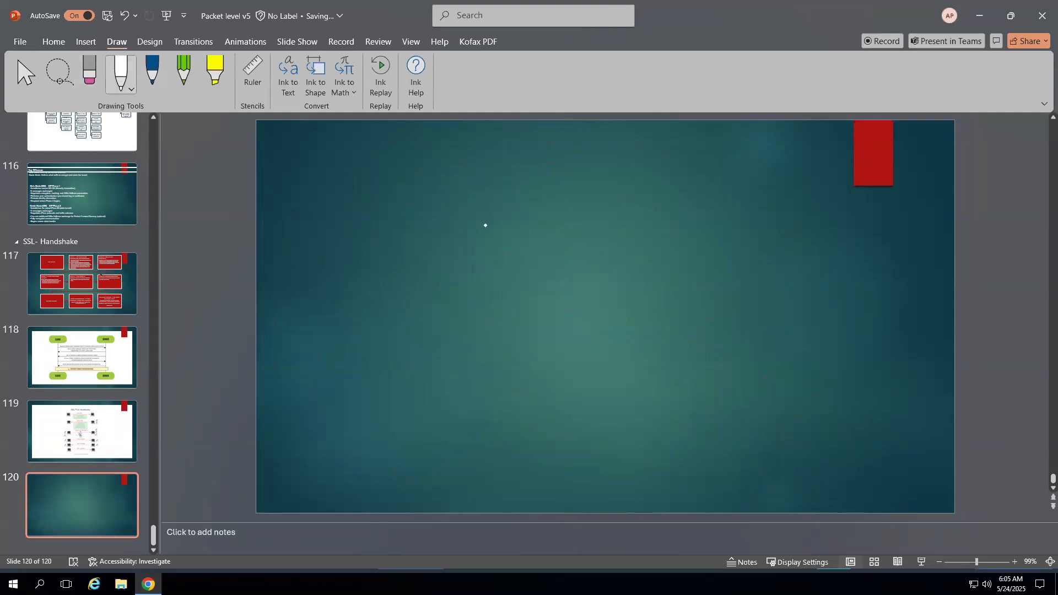
mouse_move(435, 234)
left_mouse_down()
mouse_move(436, 255)
mouse_move(440, 239)
left_mouse_up()
left_click_drag(448, 233, 450, 250)
left_click_drag(444, 238, 496, 239)
mouse_move(555, 220)
left_mouse_down()
mouse_move(554, 237)
mouse_move(562, 221)
left_mouse_up()
mouse_move(578, 218)
left_mouse_down()
mouse_move(570, 231)
mouse_move(670, 221)
left_mouse_up()
left_click_drag(685, 209, 686, 216)
left_click_drag(708, 199, 712, 199)
left_click_drag(704, 219, 720, 211)
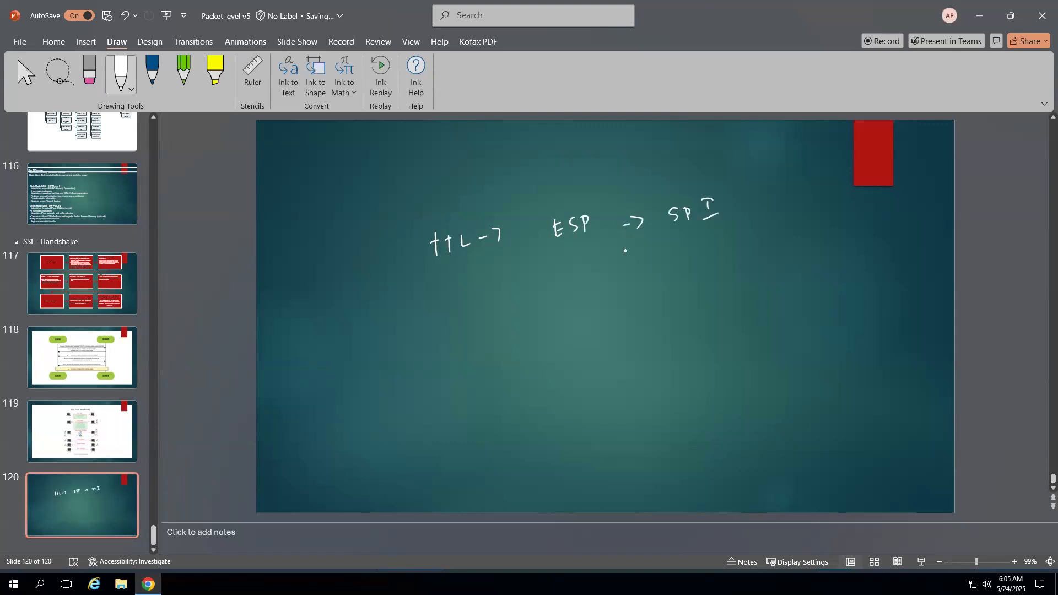
- Write 'ISAKAMP ->' below ESP and draw a bracket around the new notes
mouse_move(563, 271)
left_mouse_down()
mouse_move(565, 286)
mouse_move(568, 271)
left_mouse_up()
left_click_drag(561, 292, 594, 280)
mouse_move(604, 270)
left_mouse_down()
mouse_move(607, 279)
mouse_move(621, 265)
mouse_move(667, 263)
left_mouse_up()
mouse_move(415, 225)
left_mouse_down()
mouse_move(447, 329)
mouse_move(487, 312)
left_mouse_up()
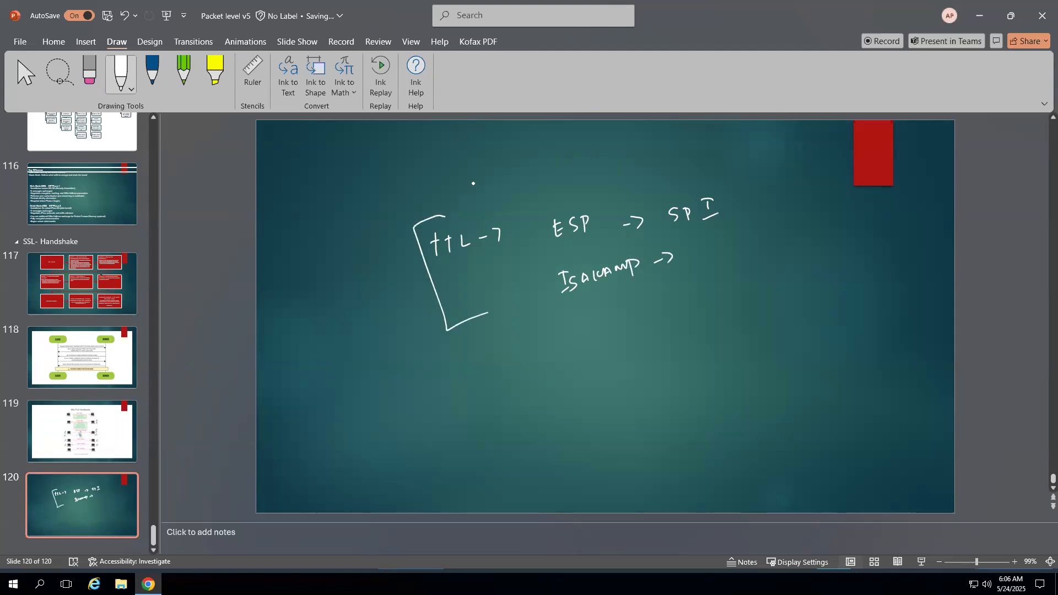
- Head the notes 'Palo alto' and close the bracket beside SP I
left_click_drag(523, 153, 530, 183)
left_click_drag(524, 154, 549, 164)
mouse_move(551, 149)
left_mouse_down()
mouse_move(553, 164)
mouse_move(601, 154)
left_mouse_up()
left_click(600, 144)
left_click_drag(608, 137, 614, 150)
left_click_drag(610, 145, 619, 143)
left_click_drag(620, 142, 624, 145)
left_click_drag(705, 147, 724, 224)
- Write 'Cisco' with bracketed 'MM1 – MM6' and 'Qm' below ISAKAMP
left_click_drag(631, 320, 626, 341)
left_click_drag(636, 326, 637, 334)
mouse_move(648, 319)
left_mouse_down()
mouse_move(642, 329)
mouse_move(672, 319)
left_mouse_up()
left_click_drag(519, 394, 546, 441)
mouse_move(576, 405)
left_mouse_down()
mouse_move(612, 401)
mouse_move(648, 373)
mouse_move(658, 381)
mouse_move(683, 368)
mouse_move(719, 374)
mouse_move(705, 384)
left_mouse_up()
left_click_drag(778, 330, 776, 353)
left_click_drag(774, 341, 799, 326)
mouse_move(756, 317)
left_mouse_down()
mouse_move(747, 340)
mouse_move(763, 368)
left_mouse_up()
left_click_drag(789, 308, 816, 348)
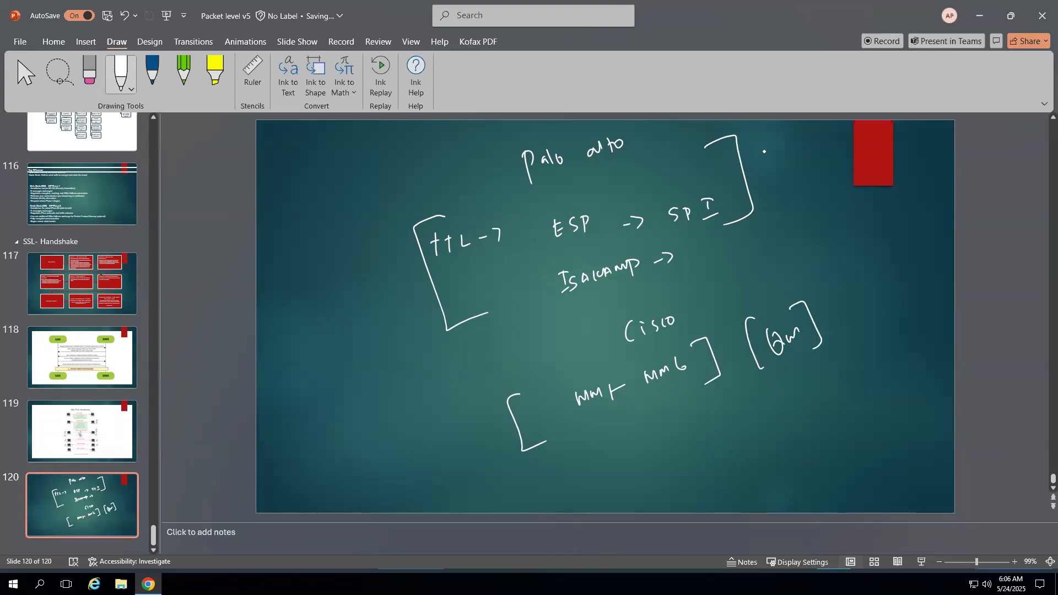
- Write ISAKAMP at the top right, then erase it with the Eraser
left_click_drag(772, 145, 774, 158)
mouse_move(766, 150)
left_mouse_down()
mouse_move(779, 146)
mouse_move(782, 157)
left_mouse_up()
mouse_move(789, 140)
left_mouse_down()
mouse_move(783, 155)
mouse_move(799, 138)
mouse_move(800, 147)
left_mouse_up()
mouse_move(802, 144)
left_mouse_down()
mouse_move(818, 132)
mouse_move(835, 145)
left_mouse_up()
left_click(82, 75)
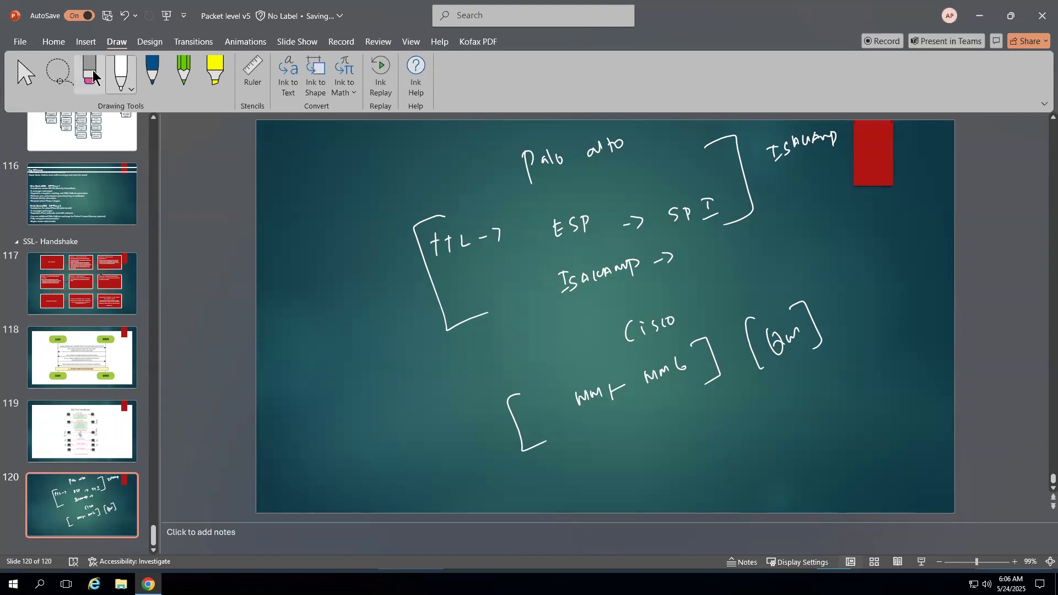
mouse_move(765, 161)
left_mouse_down()
mouse_move(830, 139)
mouse_move(798, 141)
left_mouse_up()
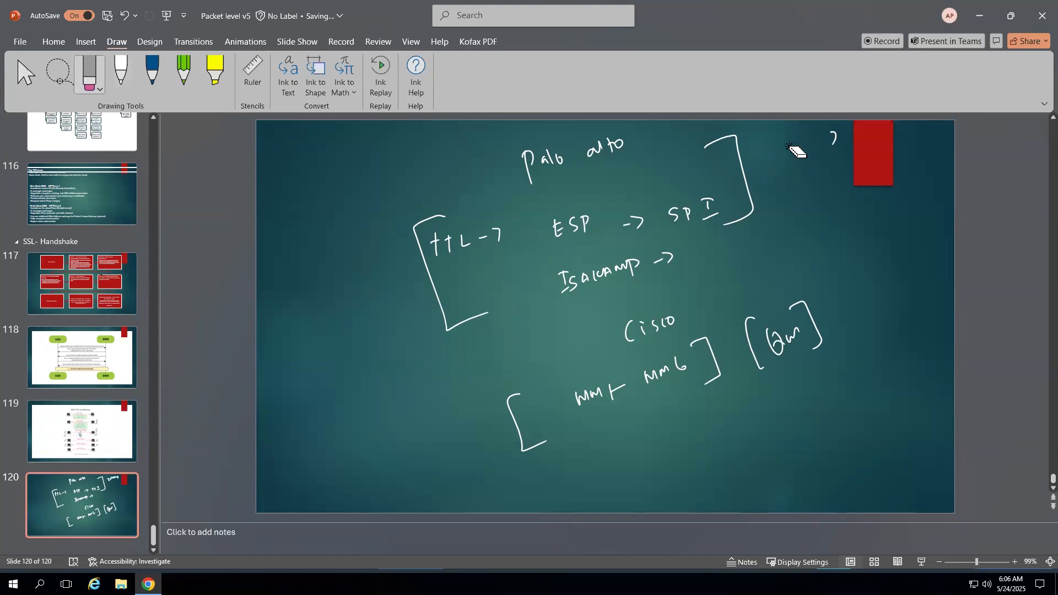
left_click(831, 142)
left_click(184, 80)
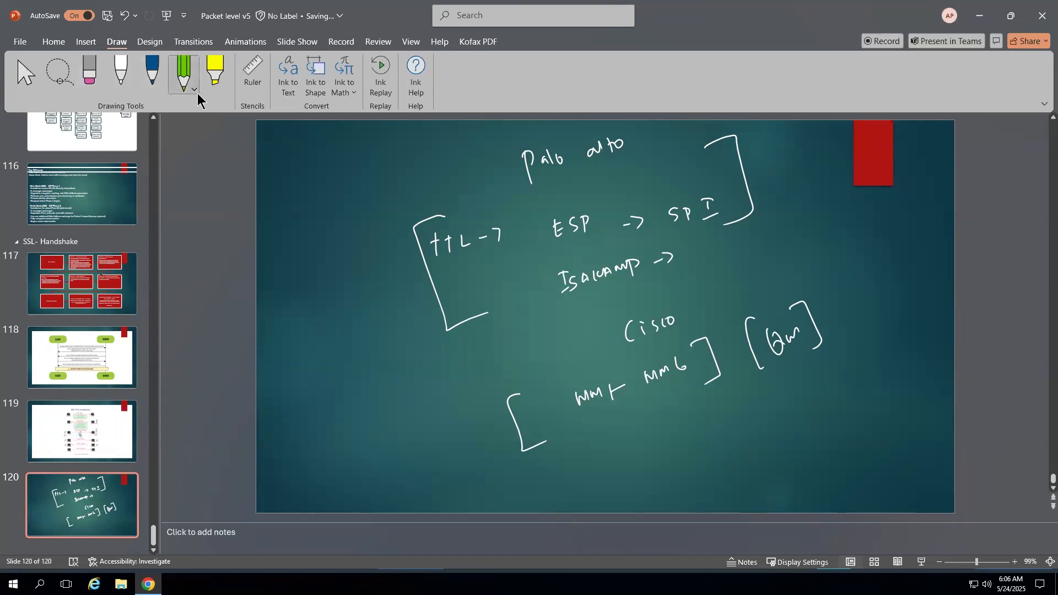
- Set both pens to pink ink and start a pink mark beside ISAKAMP
left_click(196, 92)
left_click(226, 241)
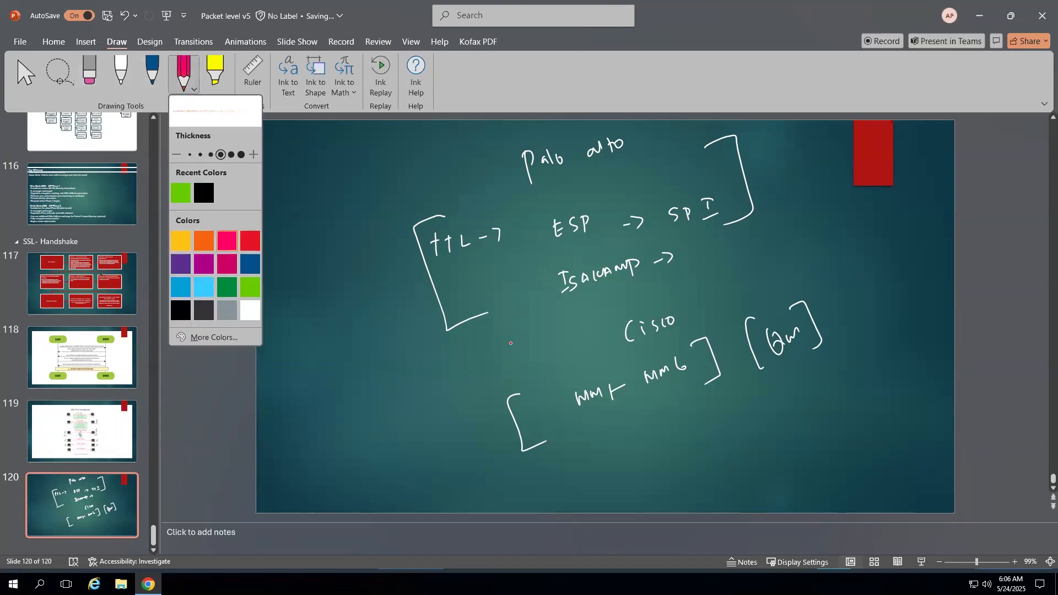
left_click(543, 282)
left_click_drag(546, 270, 550, 312)
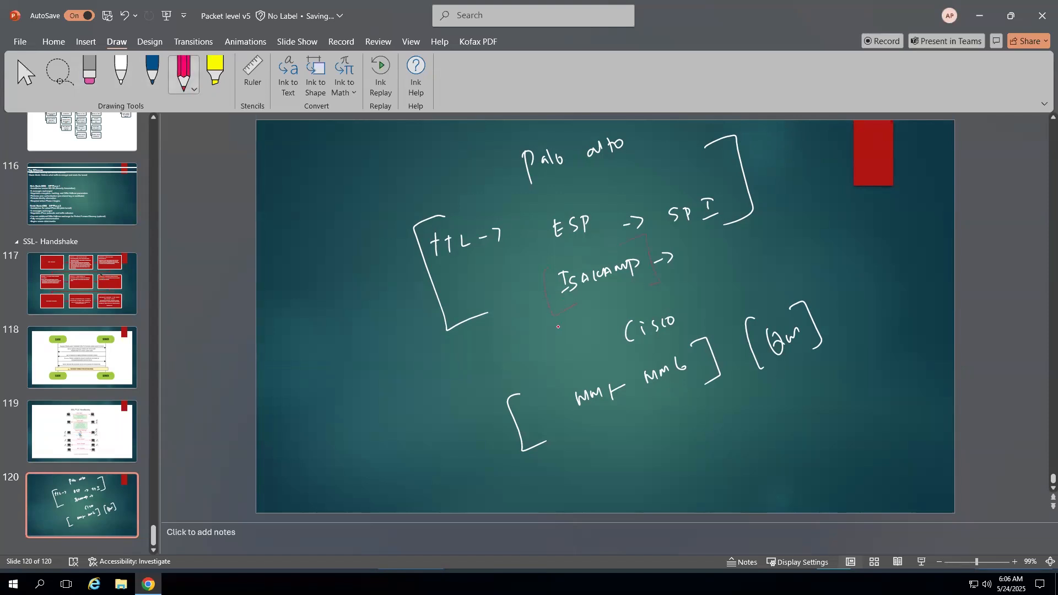
left_click(133, 90)
left_click(132, 89)
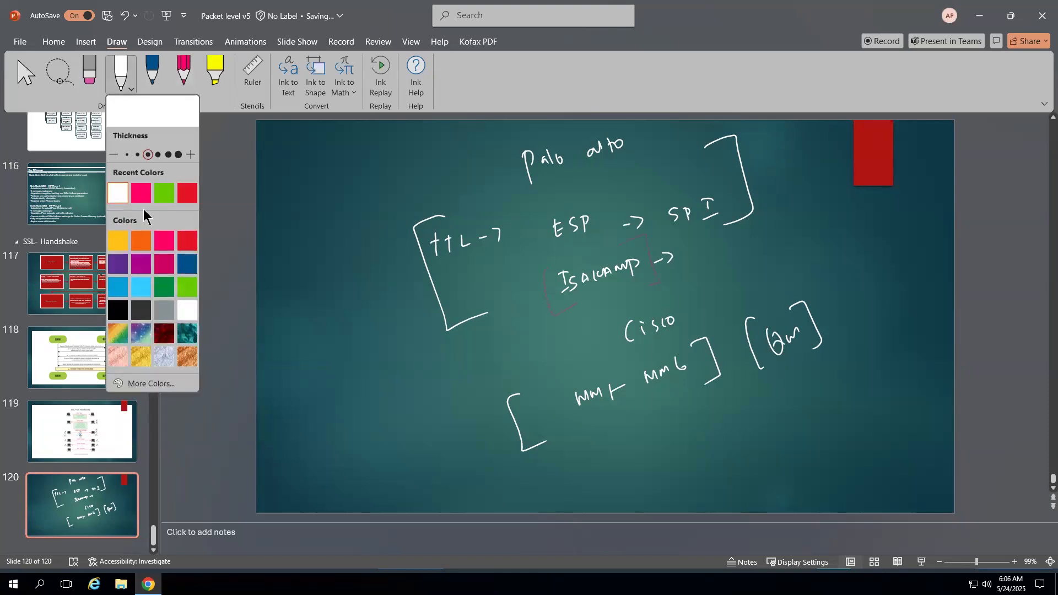
left_click(144, 198)
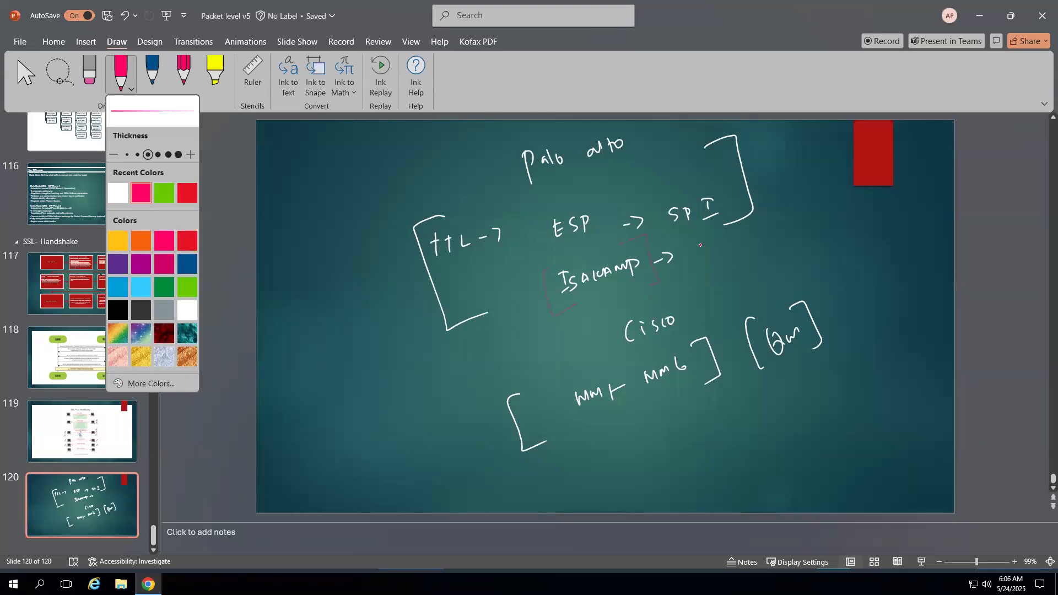
- Write and box a pink ESP after the ISAKAMP arrow, and tick ISAKAMP, MM6 and Qm
mouse_move(699, 245)
left_mouse_down()
mouse_move(708, 269)
mouse_move(706, 254)
left_mouse_up()
left_click_drag(717, 251, 712, 265)
mouse_move(722, 247)
left_mouse_down()
mouse_move(724, 262)
mouse_move(699, 282)
left_mouse_up()
mouse_move(695, 238)
left_mouse_down()
mouse_move(742, 268)
mouse_move(703, 286)
left_mouse_up()
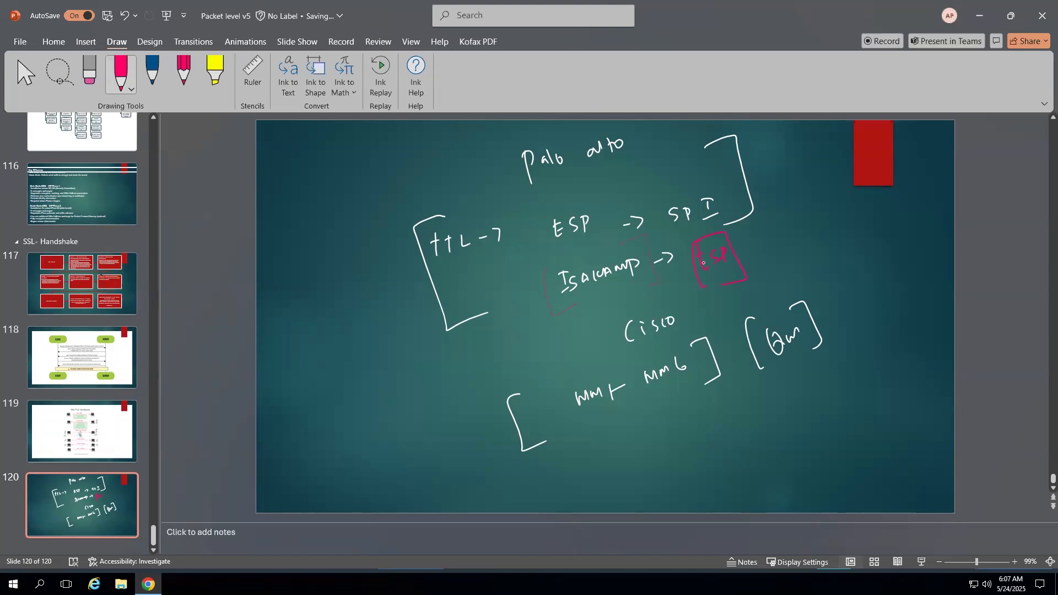
left_click_drag(570, 263, 602, 243)
left_click_drag(651, 406, 667, 400)
left_click_drag(794, 353, 810, 340)
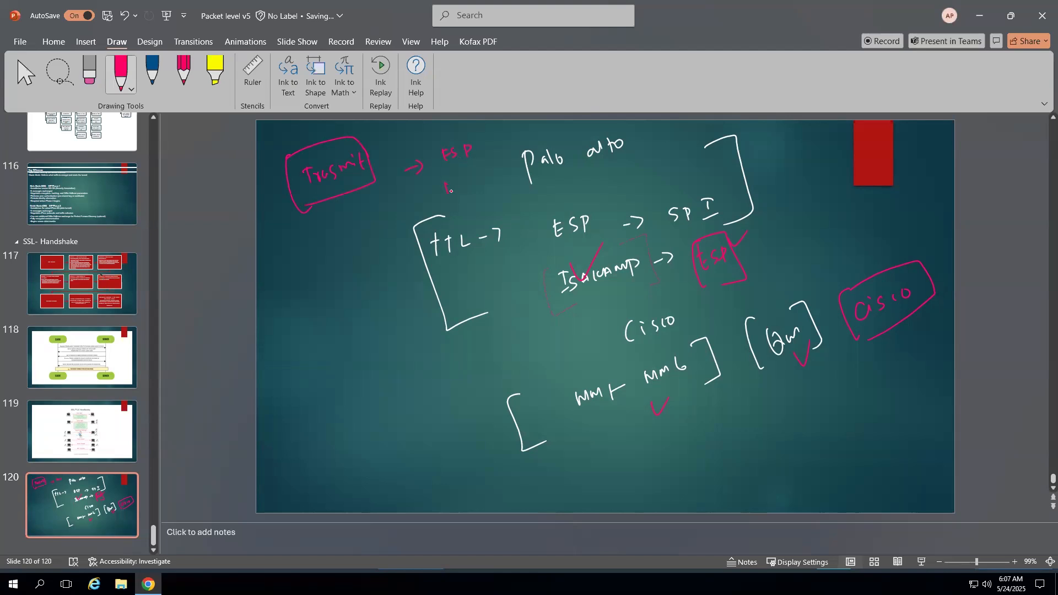
- Add pink Isakamp notes, underline peer end, and write and box K and E below MM6
left_click_drag(483, 173, 501, 171)
mouse_move(388, 350)
left_mouse_down()
mouse_move(430, 321)
mouse_move(433, 344)
left_mouse_up()
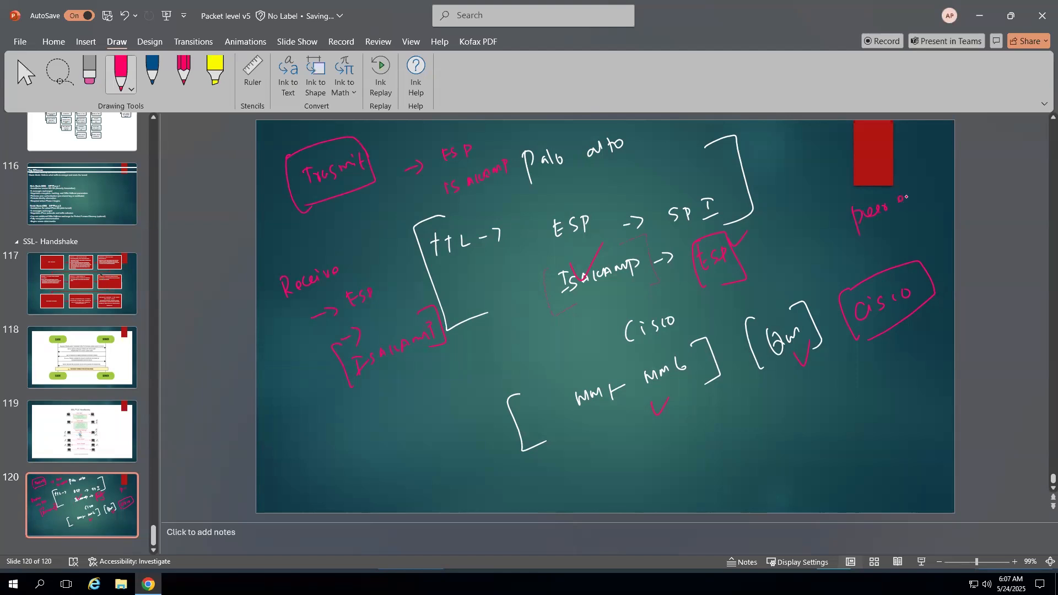
left_click_drag(866, 243, 903, 221)
mouse_move(673, 420)
left_mouse_down()
mouse_move(677, 441)
mouse_move(689, 434)
left_mouse_up()
left_click_drag(684, 456, 691, 470)
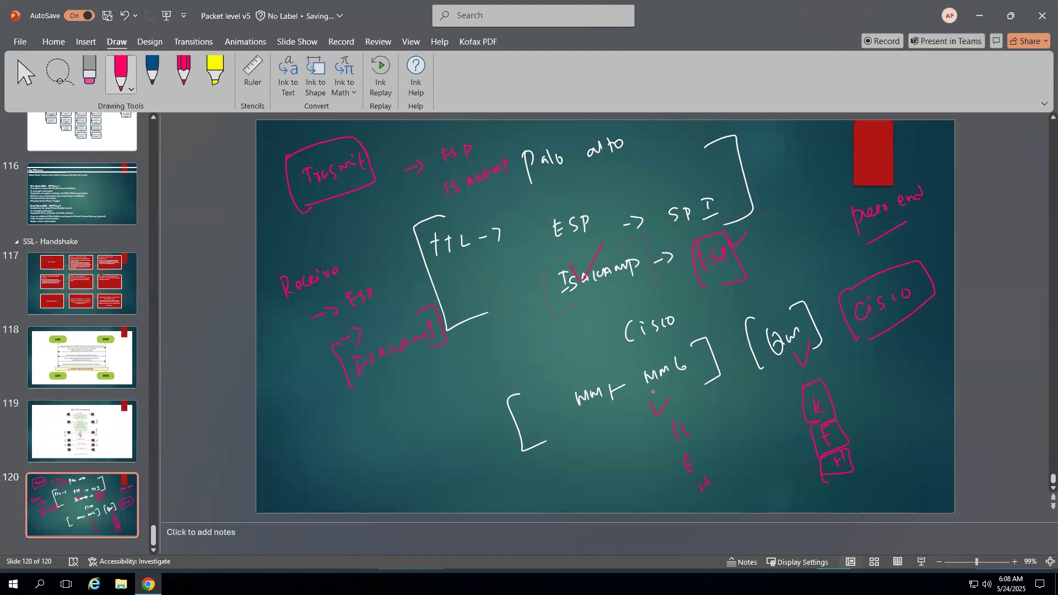
mouse_move(669, 440)
left_mouse_down()
mouse_move(702, 424)
mouse_move(686, 470)
mouse_move(707, 469)
left_mouse_up()
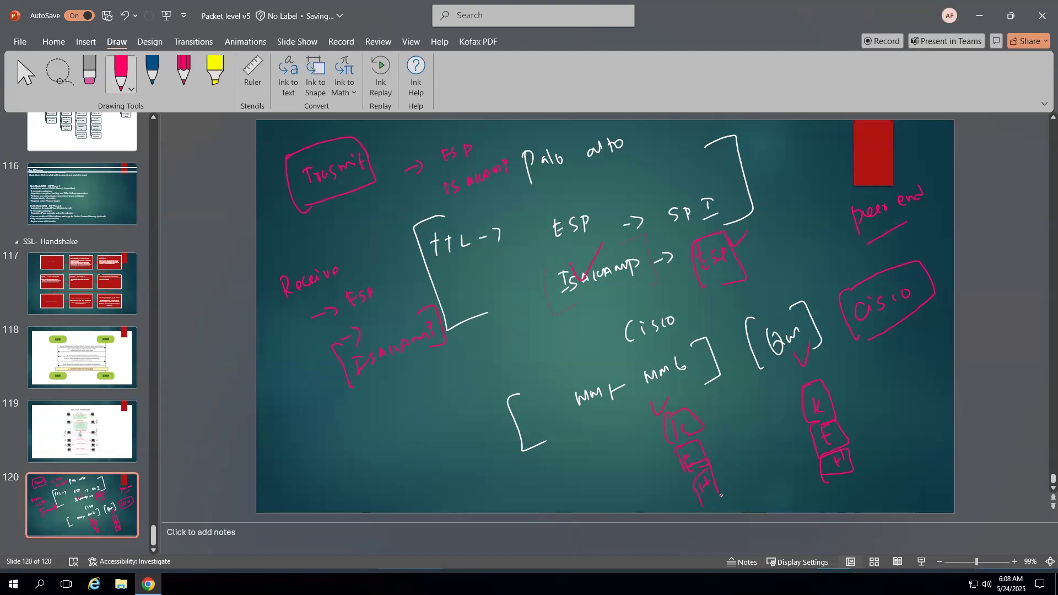
- Write PES with a rightward arrow, bracket the bottom-left phase label, then switch to the PNETLab topology
mouse_move(538, 466)
left_mouse_down()
mouse_move(541, 479)
mouse_move(627, 488)
left_mouse_up()
left_click_drag(619, 482, 623, 493)
left_click_drag(454, 474, 464, 475)
left_click_drag(468, 467, 468, 478)
left_click_drag(471, 468, 471, 479)
left_click_drag(474, 438, 465, 505)
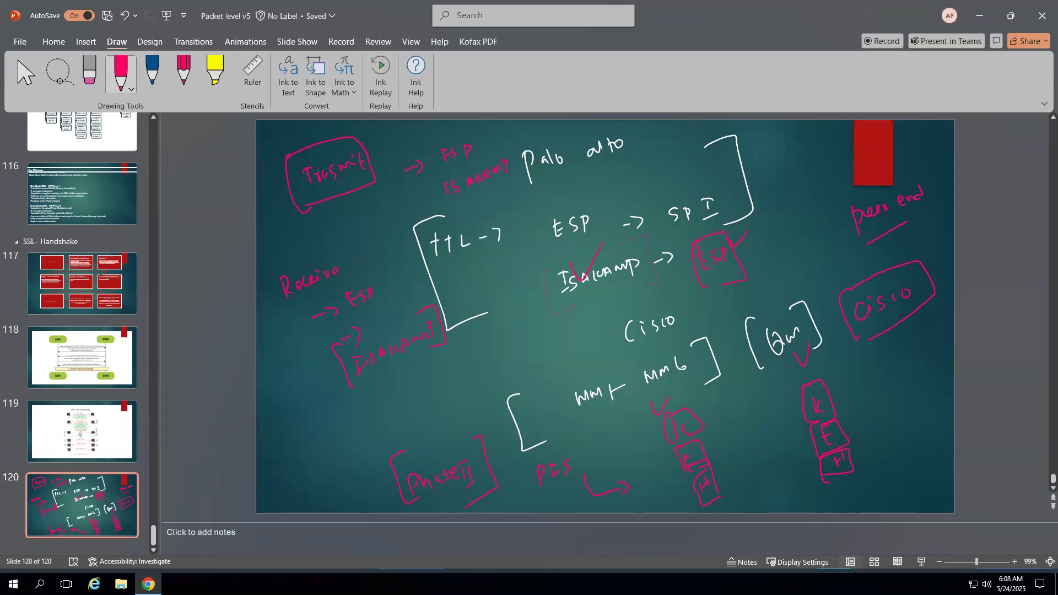
key("alt+Tab")
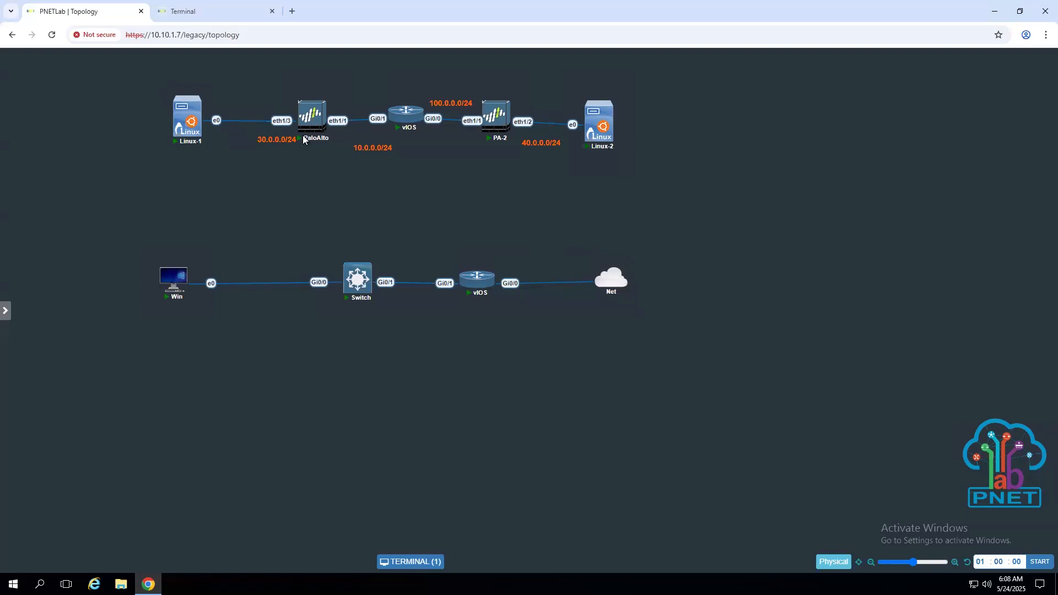
- Open the Linux-1 terminal tab and unlock its desktop with the account password
left_click(203, 11)
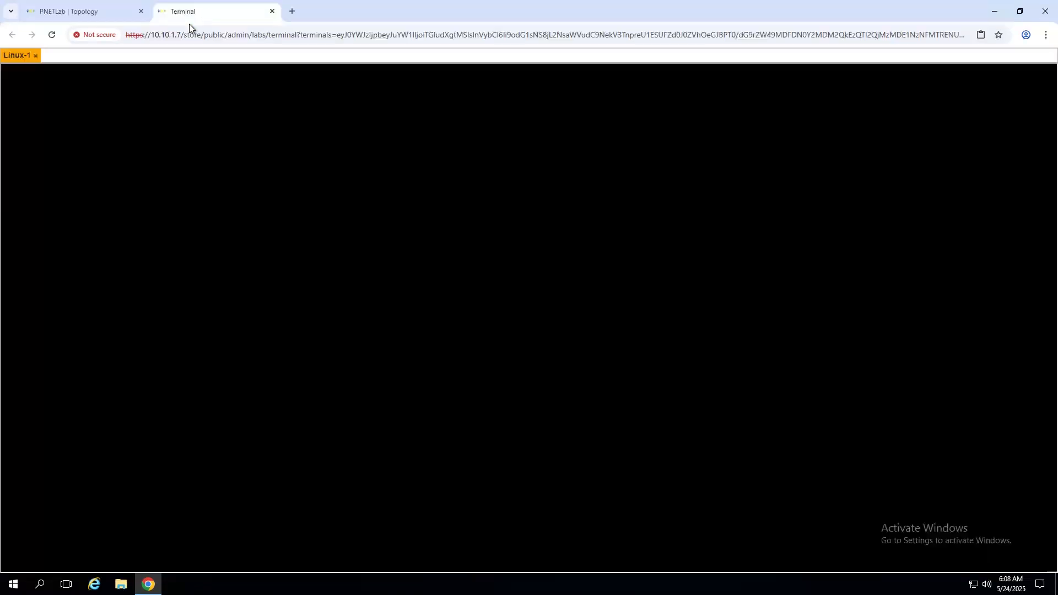
left_click(107, 12)
left_click(196, 11)
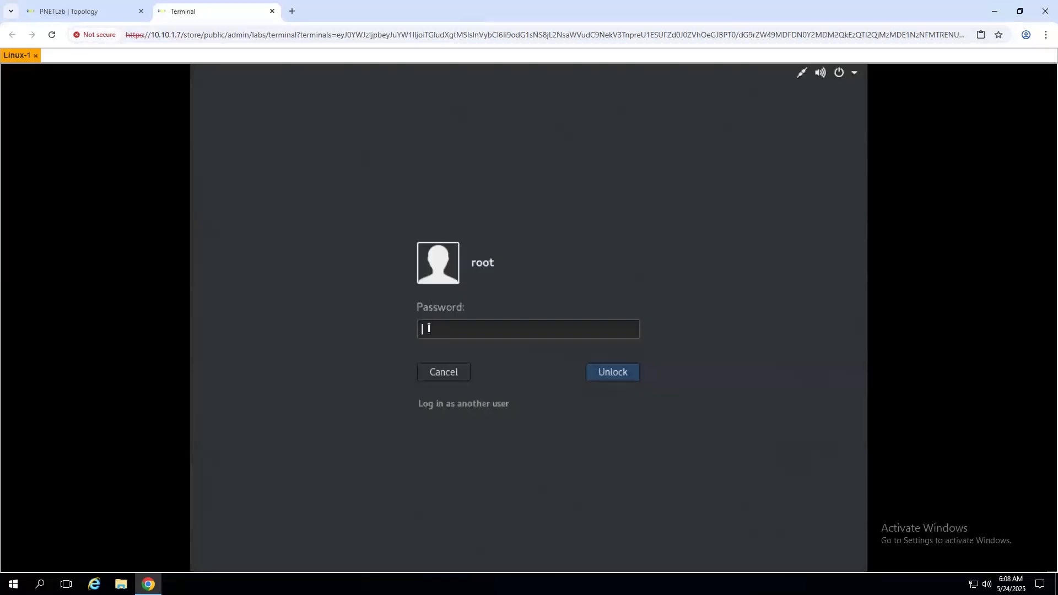
type("root")
key("Return")
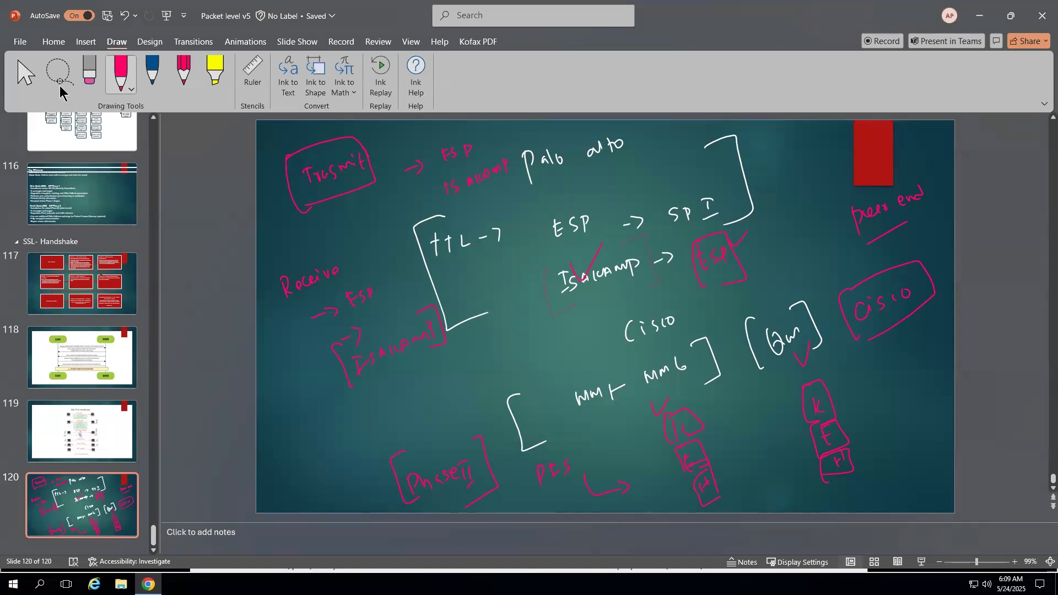
- Switch the pen to dark red and write an underlined 'Prefix' above Receive
left_click(131, 88)
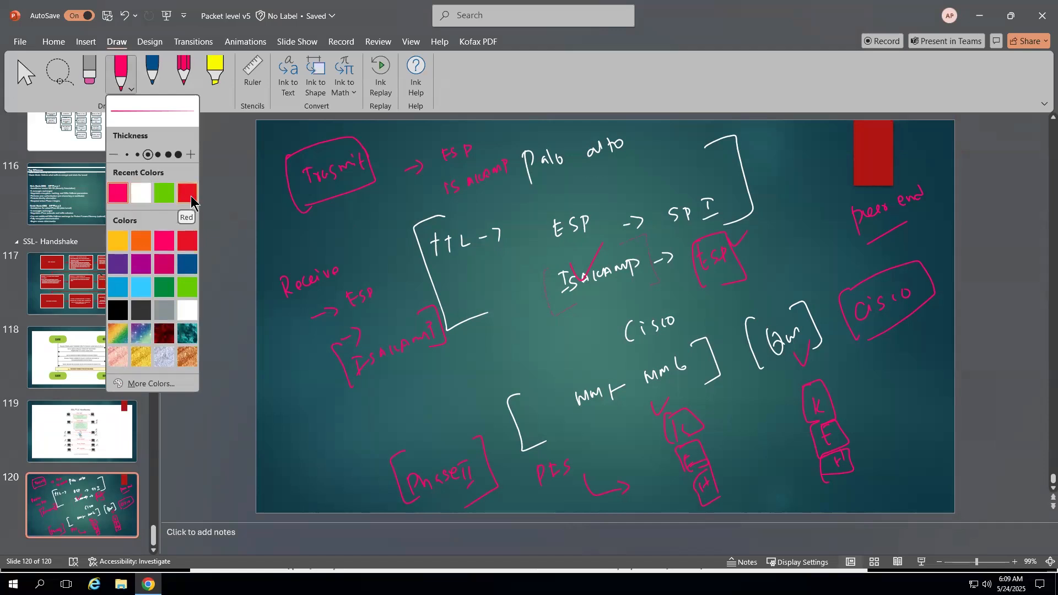
left_click(185, 289)
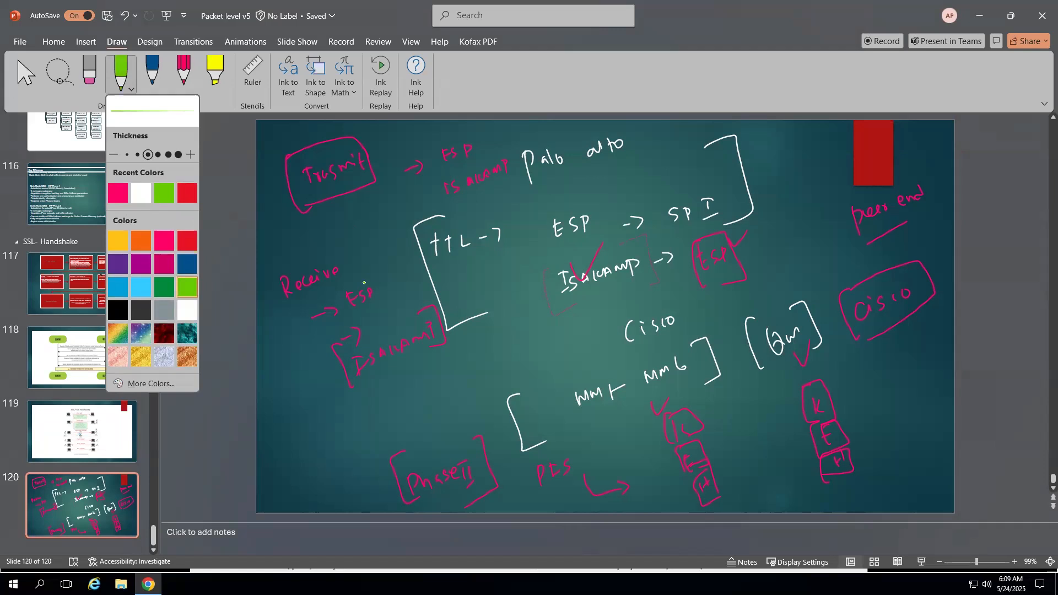
left_click(163, 334)
mouse_move(300, 243)
left_mouse_down()
mouse_move(304, 270)
mouse_move(306, 257)
mouse_move(327, 255)
left_mouse_up()
mouse_move(332, 230)
left_mouse_down()
mouse_move(337, 254)
mouse_move(344, 248)
left_mouse_up()
left_click_drag(354, 232, 356, 242)
left_click_drag(335, 270, 374, 257)
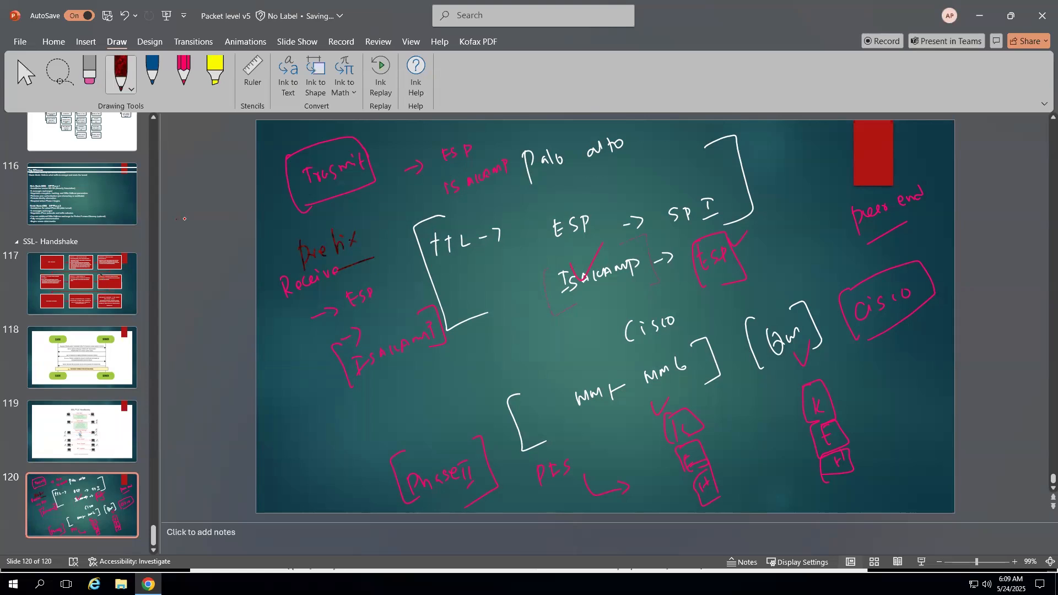
- Jot two tunnel addresses left of the slide and label each with the tunnel name
mouse_move(180, 219)
left_mouse_down()
mouse_move(191, 232)
mouse_move(209, 222)
left_mouse_up()
mouse_move(227, 206)
left_mouse_down()
mouse_move(225, 216)
mouse_move(240, 213)
left_mouse_up()
mouse_move(189, 353)
left_mouse_down()
mouse_move(187, 371)
mouse_move(227, 351)
left_mouse_up()
left_click_drag(238, 339, 247, 332)
mouse_move(179, 174)
left_mouse_down()
mouse_move(180, 197)
mouse_move(185, 181)
left_mouse_up()
left_click_drag(189, 186, 216, 183)
left_click_drag(221, 169, 230, 170)
left_click_drag(175, 322, 173, 337)
left_click_drag(170, 328, 182, 324)
mouse_move(184, 323)
left_mouse_down()
mouse_move(210, 329)
mouse_move(222, 312)
left_mouse_up()
left_click_drag(230, 305, 231, 307)
- Link the two addresses with a curved arrow, then erase the tunnel notes
left_click_drag(180, 223, 197, 319)
left_click_drag(183, 222, 189, 247)
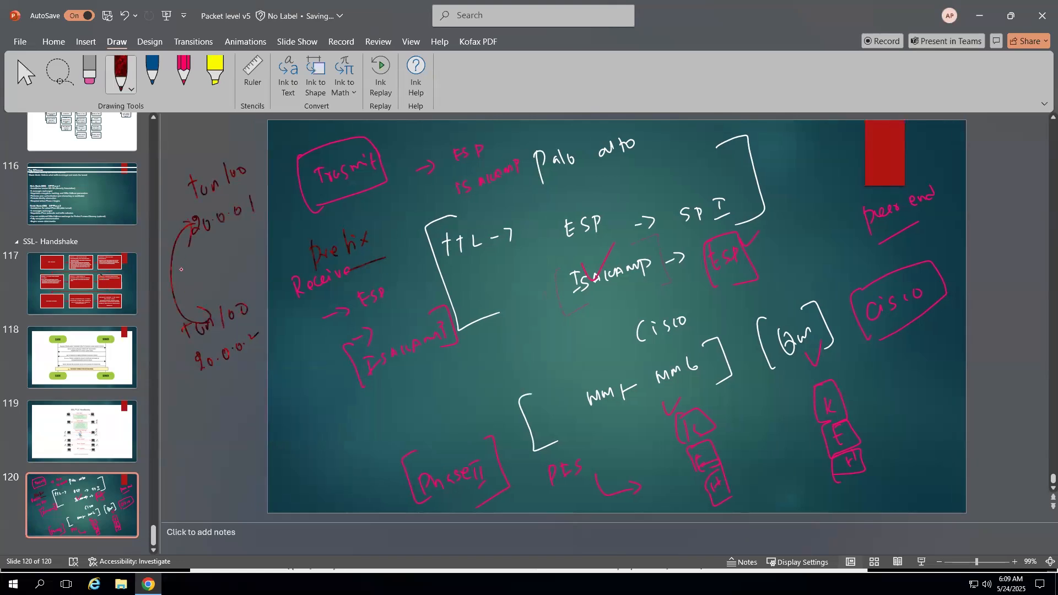
left_click(90, 70)
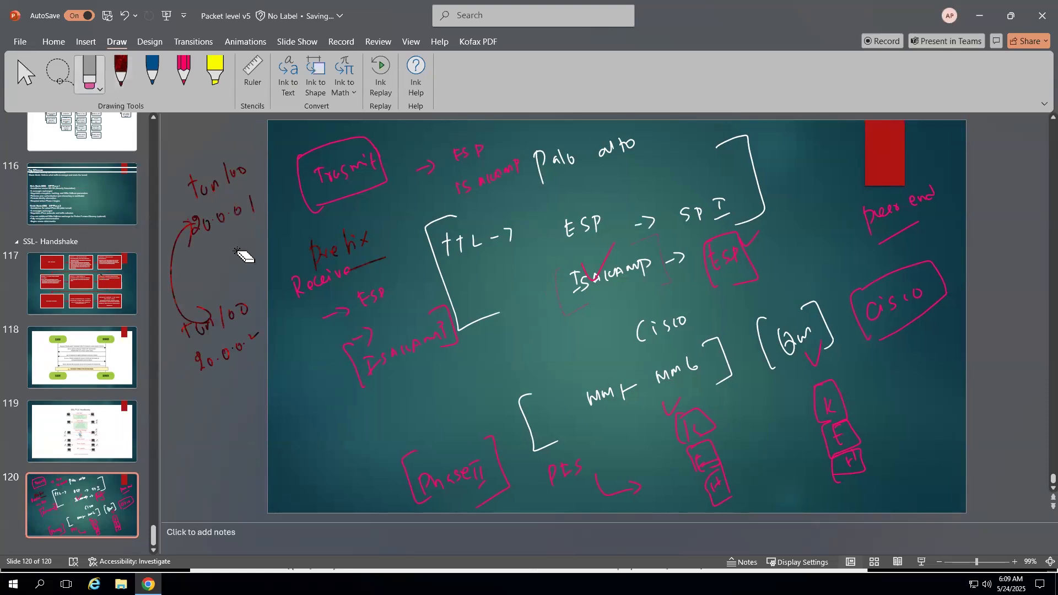
mouse_move(229, 224)
left_mouse_down()
mouse_move(207, 385)
mouse_move(276, 329)
mouse_move(227, 256)
mouse_move(215, 364)
mouse_move(302, 131)
mouse_move(213, 172)
mouse_move(231, 238)
left_mouse_up()
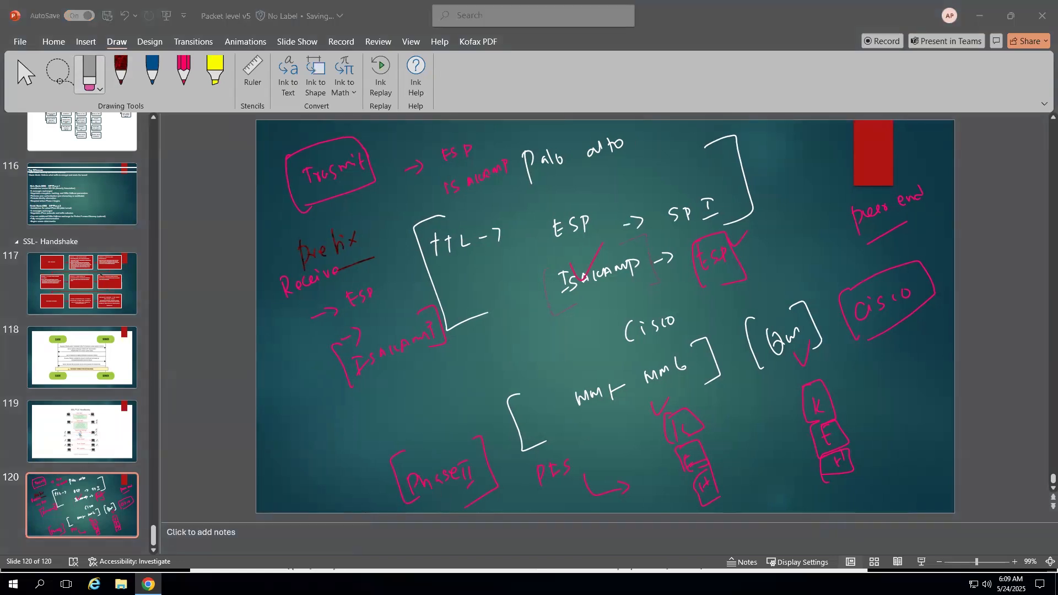
- Minimize the Wireshark capture and open the Network section of the PA-VM firewall page
key("alt+Tab")
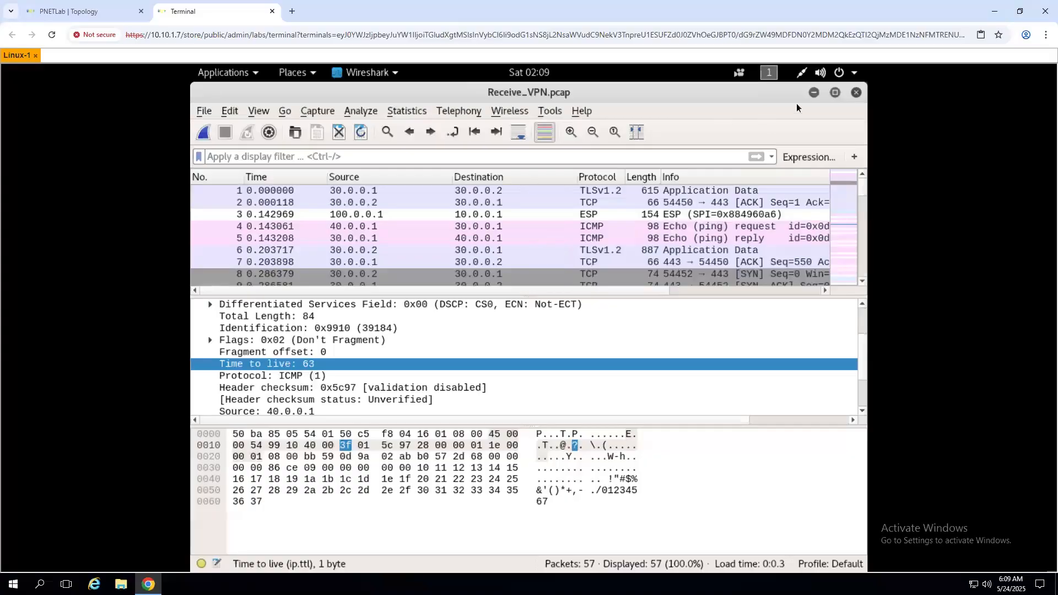
left_click(811, 93)
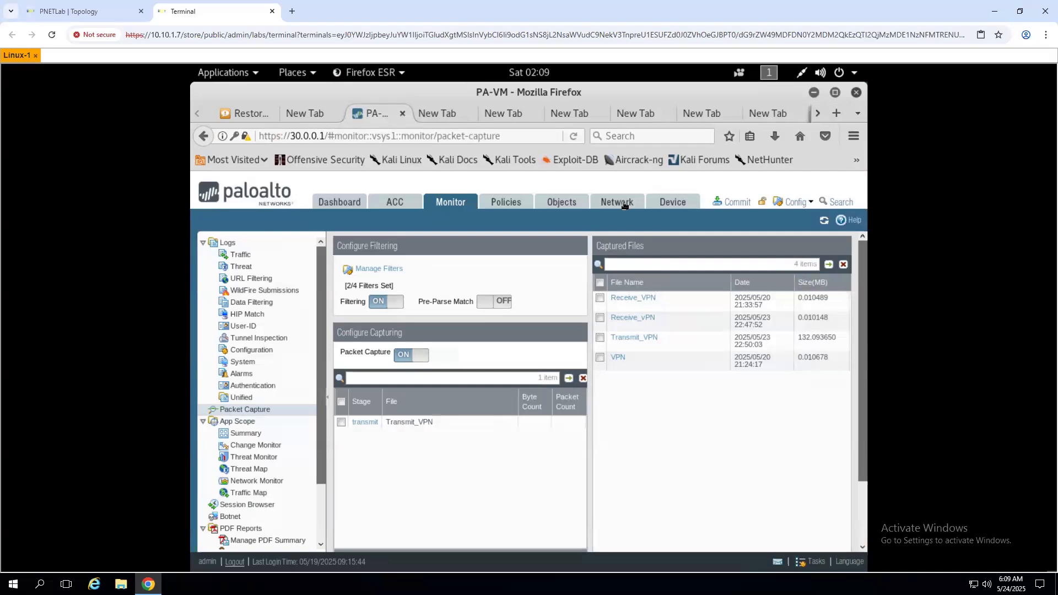
left_click(624, 205)
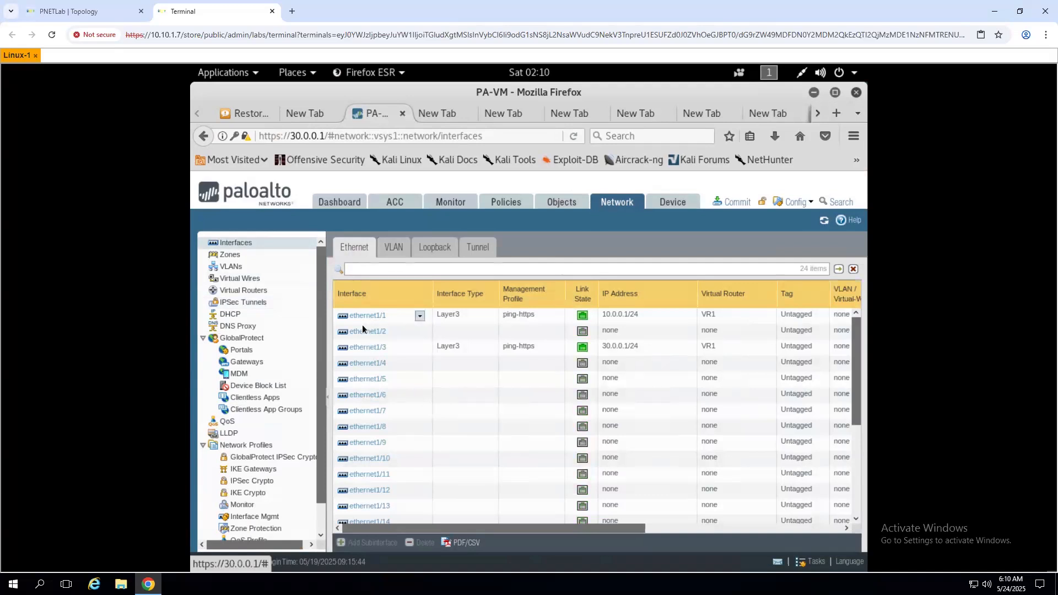
- Open tunnel.100 from the Tunnel list, check its IPv4 tab, and cancel without changes
left_click(485, 254)
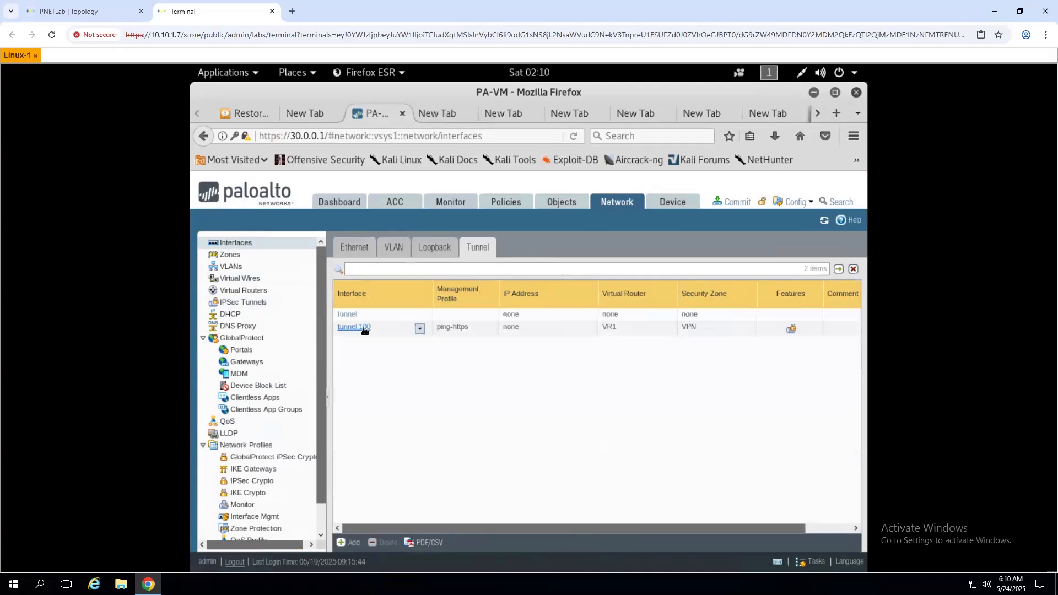
left_click(366, 328)
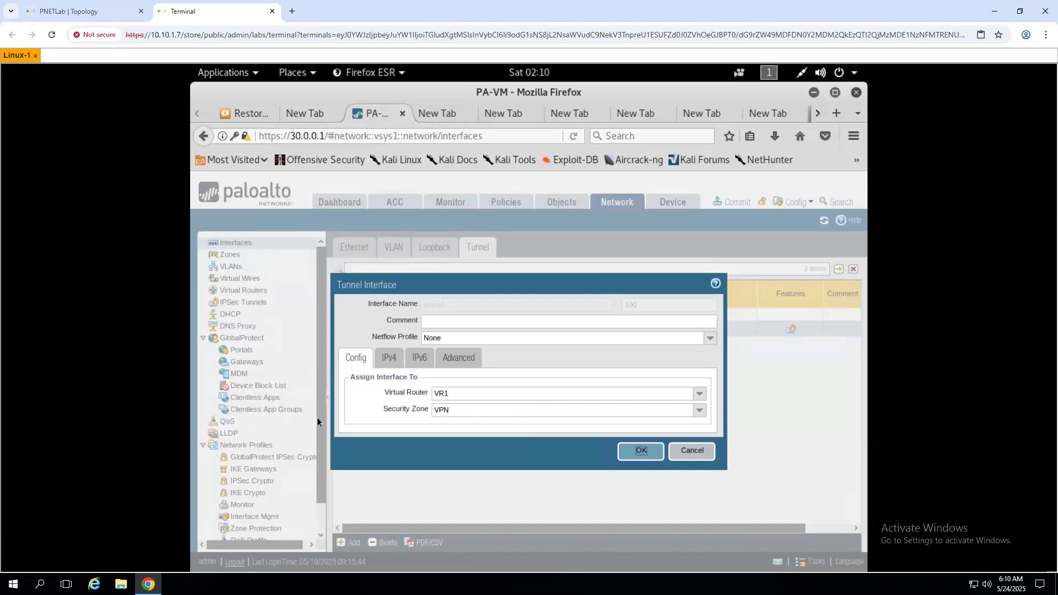
left_click(395, 358)
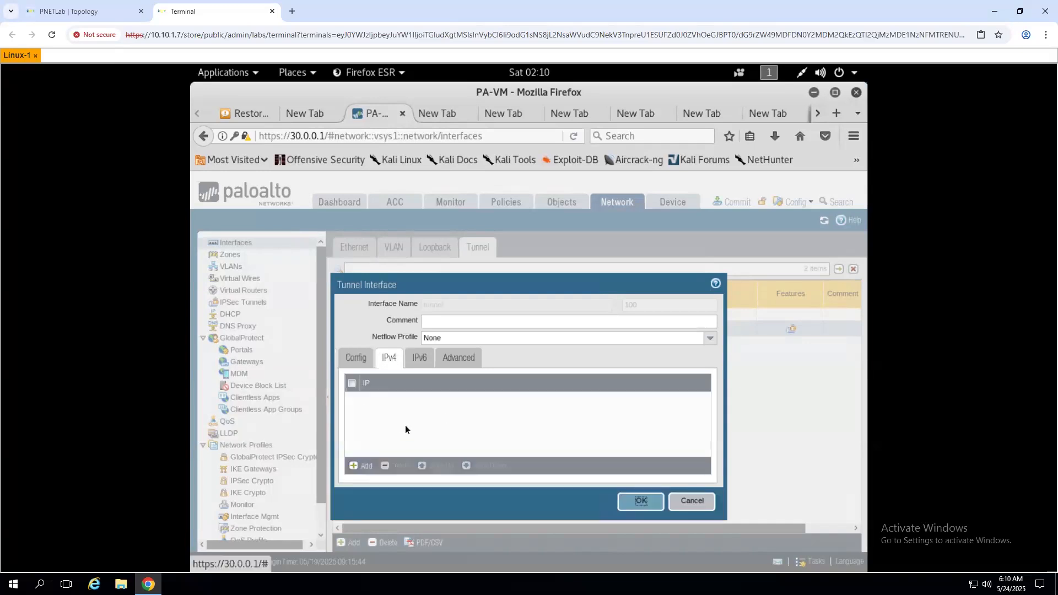
left_click(641, 501)
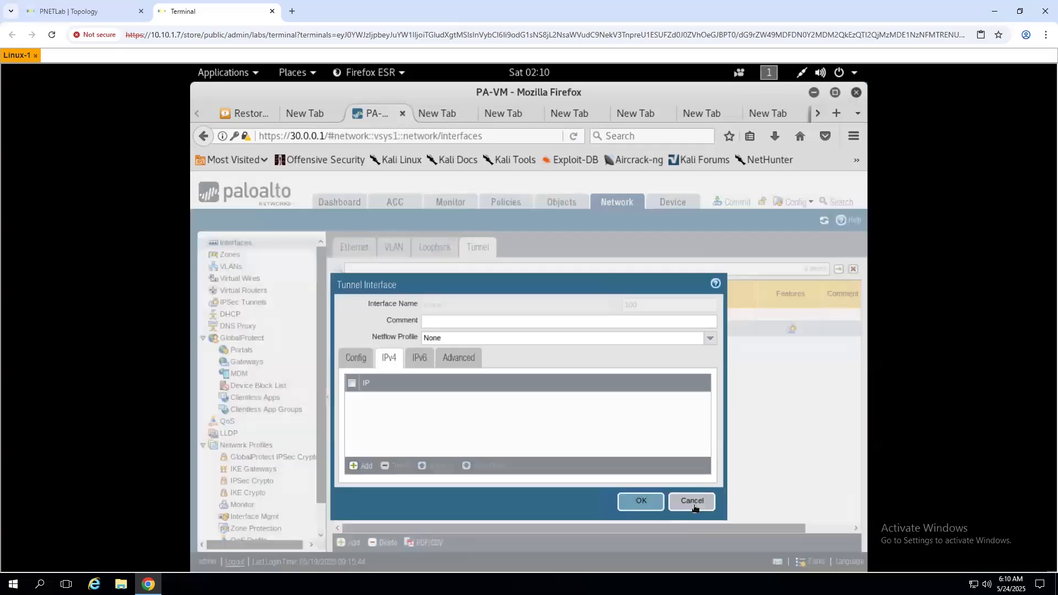
left_click(692, 502)
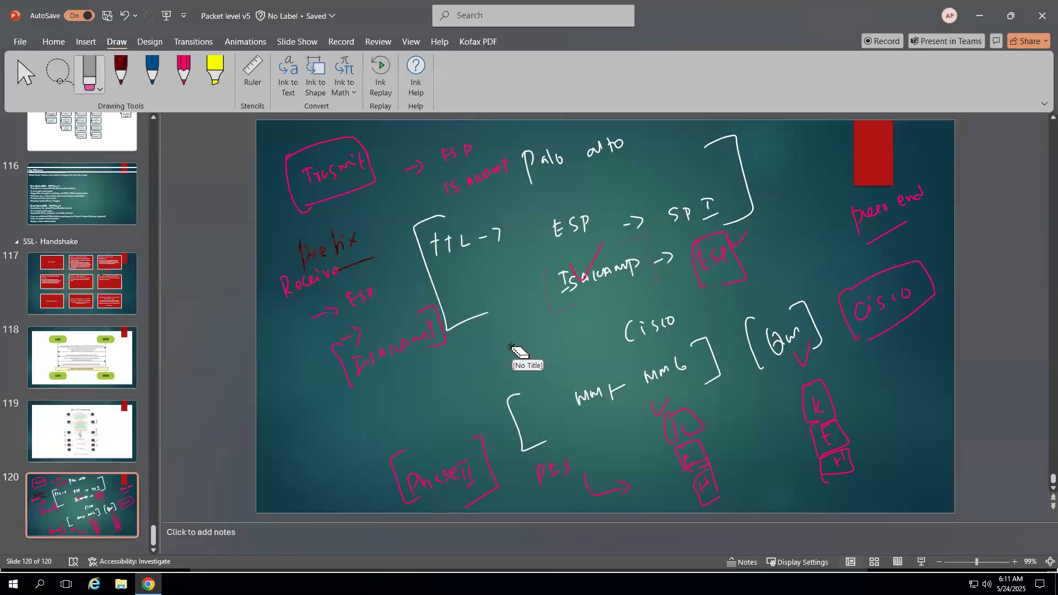
- Delete all ink from slide 120 and switch to a white pen
key("Escape")
key("ctrl+a")
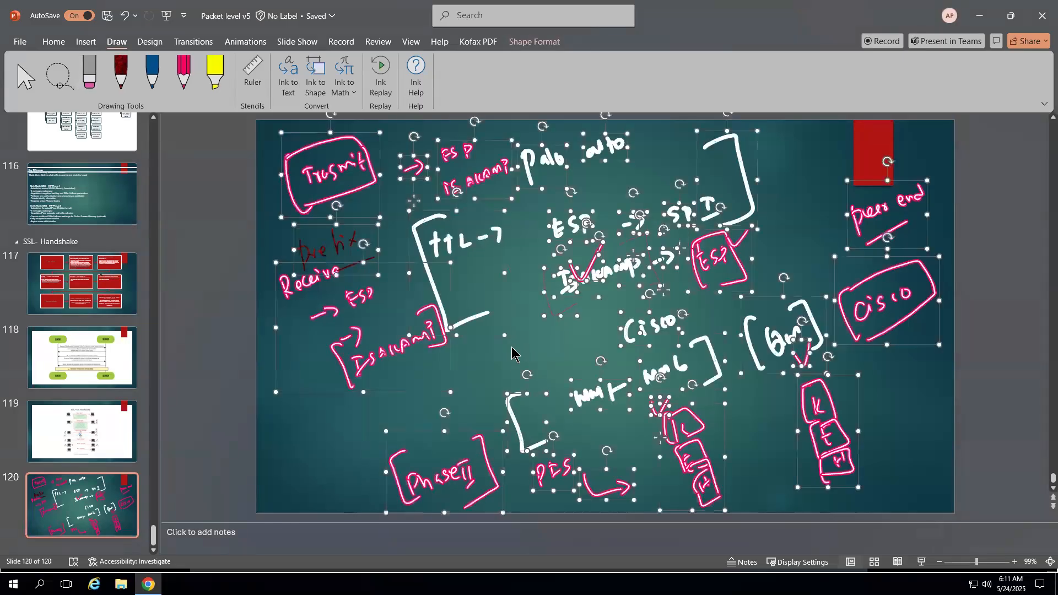
key("Delete")
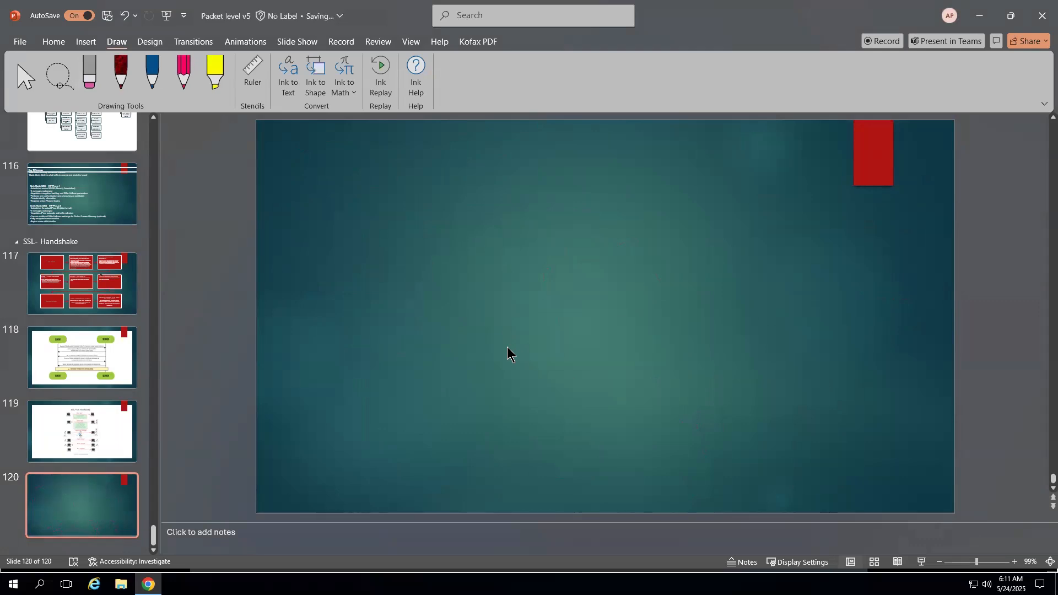
left_click(126, 88)
left_click(163, 193)
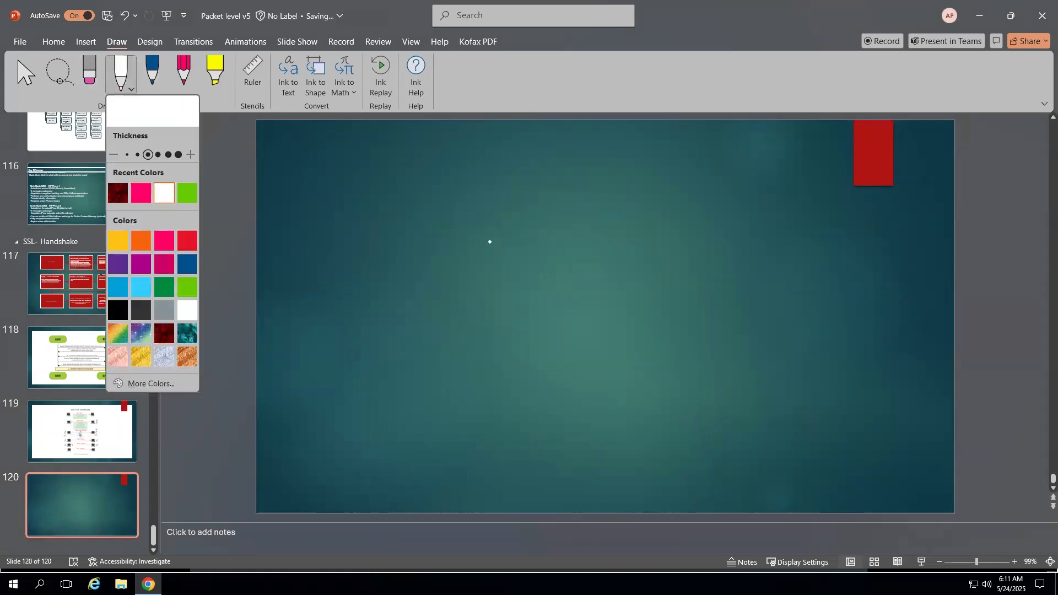
- Handwrite the first zone pair, 'Inside ↔ VPN'
mouse_move(422, 205)
left_mouse_down()
mouse_move(423, 222)
mouse_move(431, 205)
left_mouse_up()
left_click_drag(428, 225, 420, 230)
left_click_drag(435, 220, 445, 222)
mouse_move(454, 211)
left_mouse_down()
mouse_move(555, 214)
mouse_move(507, 225)
left_mouse_up()
left_click(479, 216)
left_click_drag(579, 201, 589, 199)
left_click_drag(596, 201, 602, 207)
left_click_drag(607, 207, 617, 192)
- Write 'VPN ↔ Inside' on the second line
mouse_move(428, 279)
left_mouse_down()
mouse_move(438, 275)
mouse_move(446, 291)
left_mouse_up()
left_click_drag(446, 276, 555, 257)
mouse_move(542, 253)
left_mouse_down()
mouse_move(556, 257)
mouse_move(546, 264)
left_mouse_up()
left_click_drag(497, 265, 513, 275)
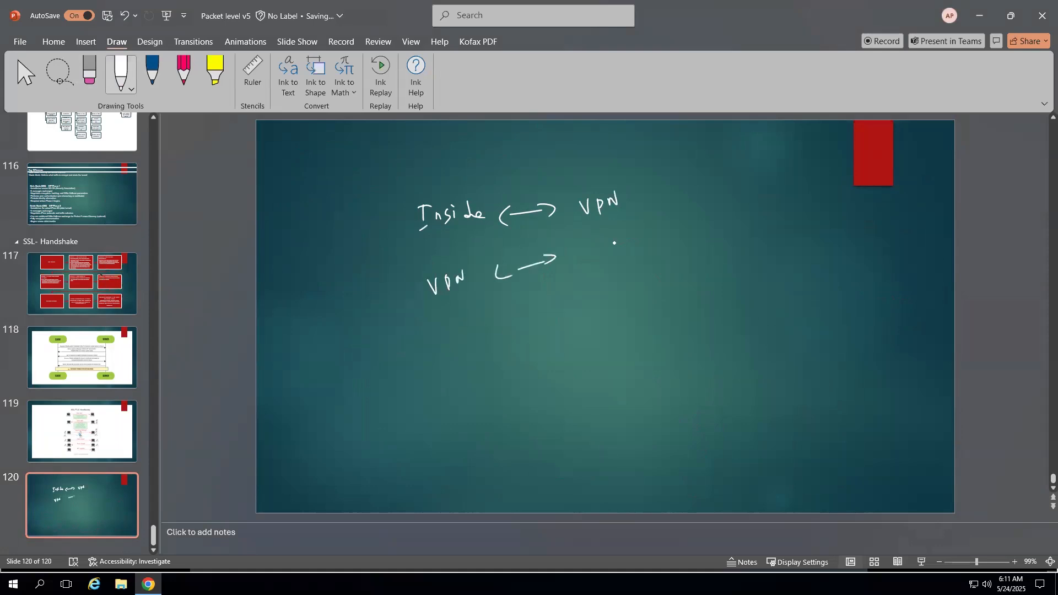
left_click_drag(605, 242, 610, 257)
left_click_drag(615, 255, 622, 248)
left_click_drag(628, 245, 635, 250)
mouse_move(645, 247)
left_mouse_down()
mouse_move(646, 230)
mouse_move(660, 240)
left_mouse_up()
left_click(667, 245)
- Write 'Inside ↔ Outside' on the third line
mouse_move(433, 342)
left_mouse_down()
mouse_move(428, 361)
mouse_move(439, 340)
left_mouse_up()
left_click_drag(444, 353, 455, 351)
left_click_drag(457, 341, 458, 351)
left_click_drag(467, 337, 481, 337)
mouse_move(485, 338)
left_mouse_down()
mouse_move(477, 342)
mouse_move(502, 333)
left_mouse_up()
left_click_drag(518, 325, 569, 316)
left_click_drag(533, 311, 535, 330)
mouse_move(633, 298)
left_mouse_down()
mouse_move(632, 307)
mouse_move(633, 294)
left_mouse_up()
left_click_drag(646, 294, 660, 297)
left_click_drag(659, 292, 682, 285)
left_click(684, 271)
left_click_drag(695, 275, 698, 287)
left_click_drag(701, 284, 712, 285)
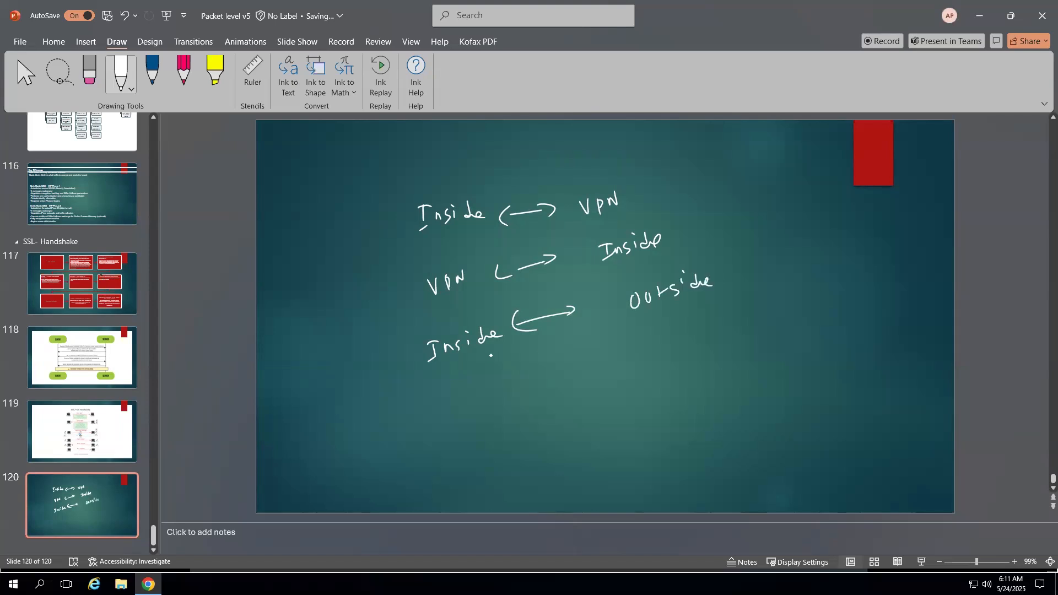
- Write 'Outside ↔ Inside' on the fourth line
left_click_drag(460, 395, 475, 391)
left_click_drag(480, 385, 487, 392)
left_click_drag(500, 382, 517, 382)
left_click_drag(515, 377, 529, 374)
left_click_drag(592, 355, 610, 347)
mouse_move(609, 340)
left_mouse_down()
mouse_move(618, 346)
mouse_move(571, 369)
left_mouse_up()
left_click_drag(659, 329, 673, 325)
left_click_drag(667, 327, 673, 340)
left_click_drag(676, 337, 692, 333)
mouse_move(703, 331)
left_mouse_down()
mouse_move(720, 310)
mouse_move(737, 315)
left_mouse_up()
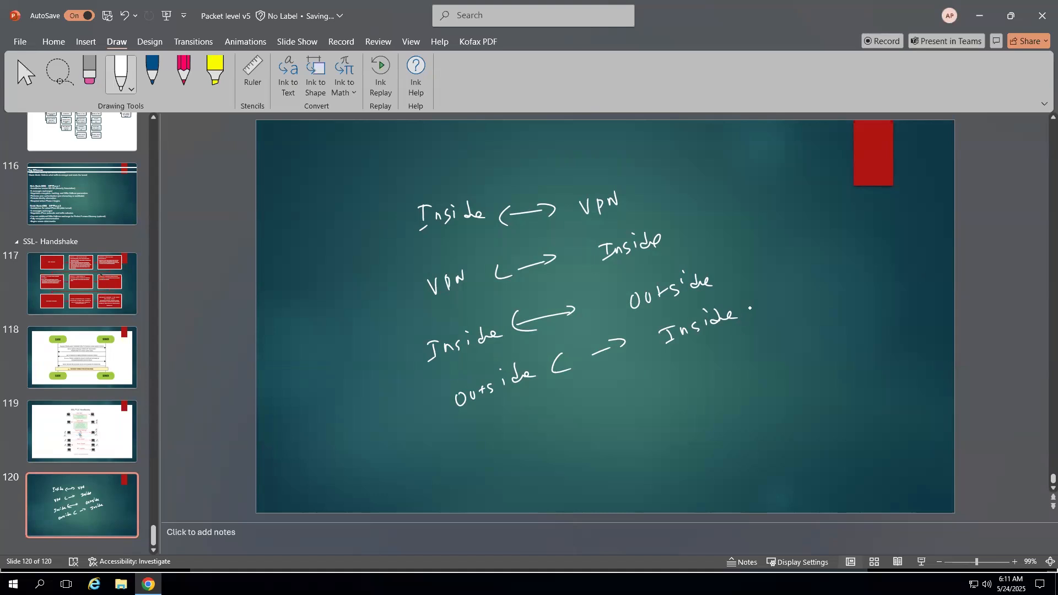
- Cross out the Outside ↔ Inside pair and its arrow
left_click_drag(563, 357, 472, 414)
left_click_drag(696, 325, 575, 411)
left_click_drag(494, 360, 455, 405)
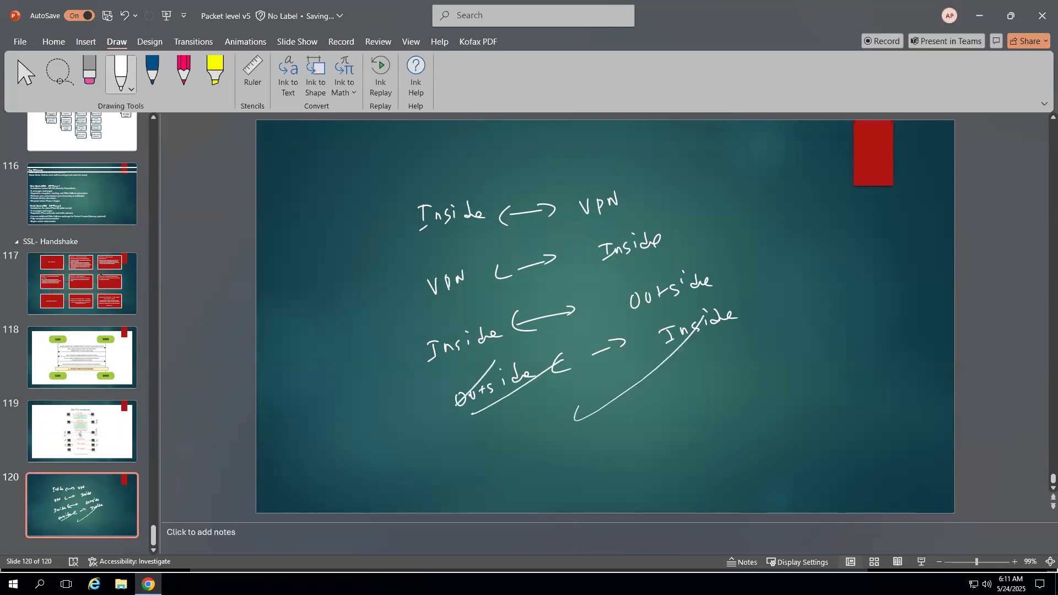
left_click_drag(632, 334, 567, 378)
- Brace the zone pairs on both sides and write ISAKMP to the right
mouse_move(388, 202)
left_mouse_down()
mouse_move(336, 269)
mouse_move(415, 449)
left_mouse_up()
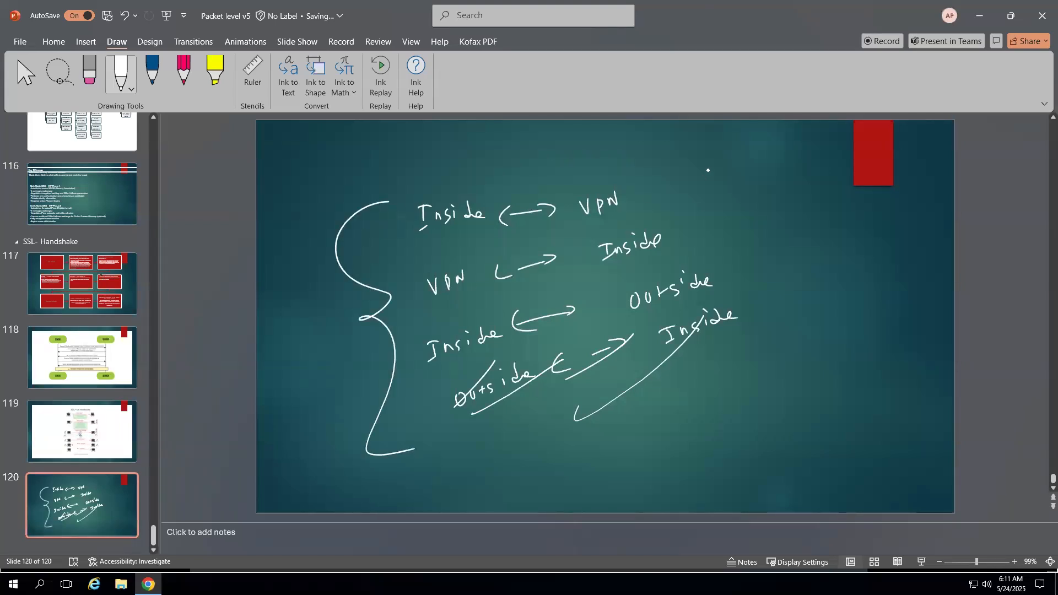
mouse_move(708, 170)
left_mouse_down()
mouse_move(774, 319)
mouse_move(706, 392)
left_mouse_up()
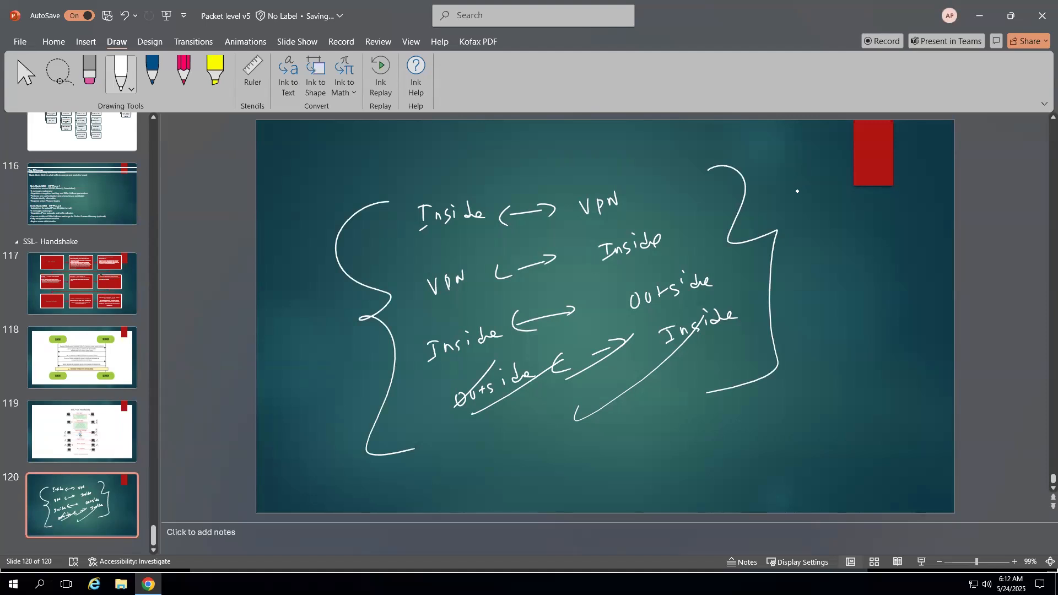
left_click_drag(796, 187, 796, 201)
left_click_drag(791, 188, 801, 186)
left_click_drag(793, 206, 826, 195)
left_click_drag(820, 193, 826, 191)
mouse_move(832, 187)
left_mouse_down()
mouse_move(860, 192)
mouse_move(860, 207)
left_mouse_up()
- Add ESP beneath ISAKMP and bracket the two together
left_click_drag(826, 249, 823, 264)
left_click_drag(822, 256, 835, 265)
mouse_move(844, 247)
left_mouse_down()
mouse_move(839, 259)
mouse_move(850, 258)
left_mouse_up()
left_click_drag(851, 245, 857, 250)
mouse_move(803, 175)
left_mouse_down()
mouse_move(797, 246)
mouse_move(818, 284)
left_mouse_up()
mouse_move(901, 165)
left_mouse_down()
mouse_move(922, 220)
mouse_move(902, 243)
left_mouse_up()
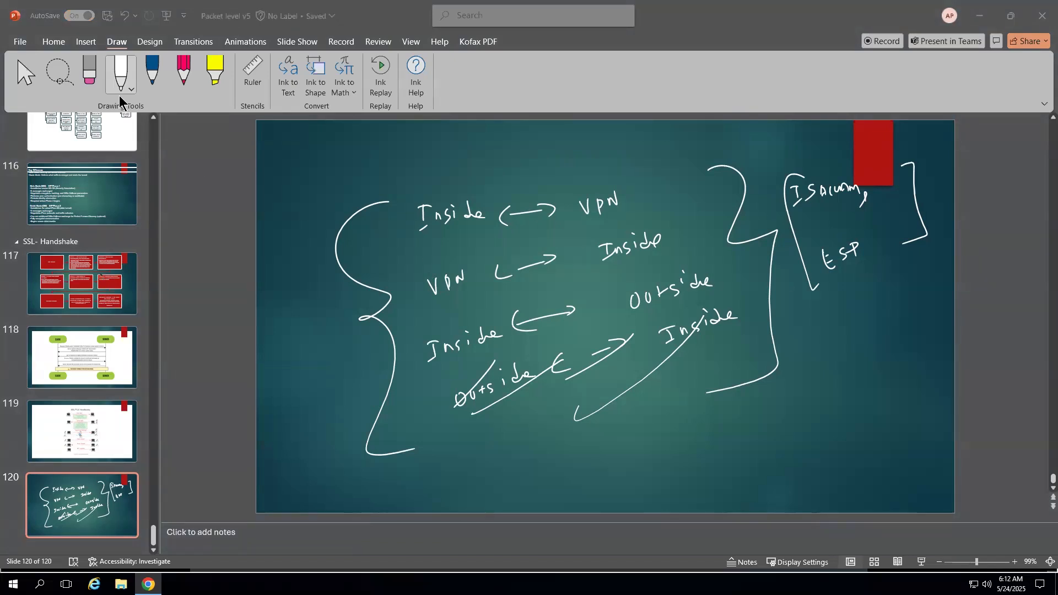
left_click_drag(361, 194, 364, 237)
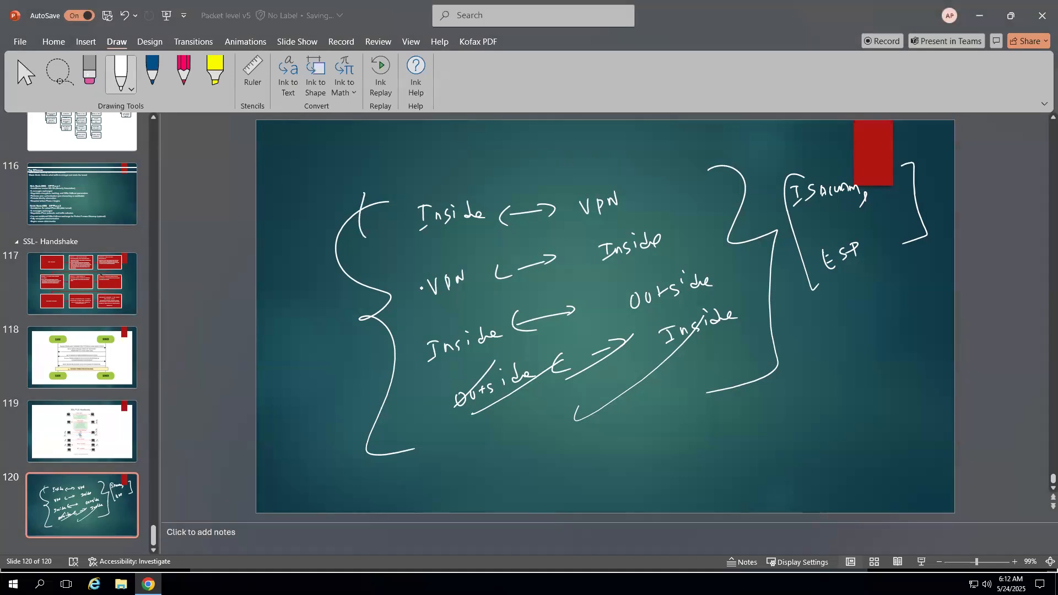
- Wipe all ink from slide 120
key("Escape")
key("ctrl+a")
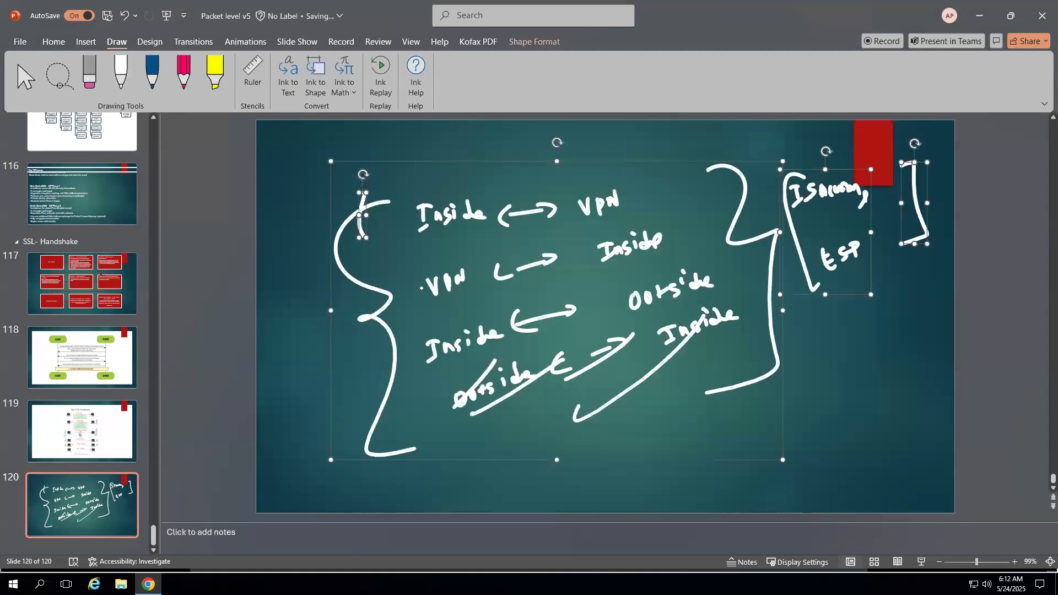
key("Delete")
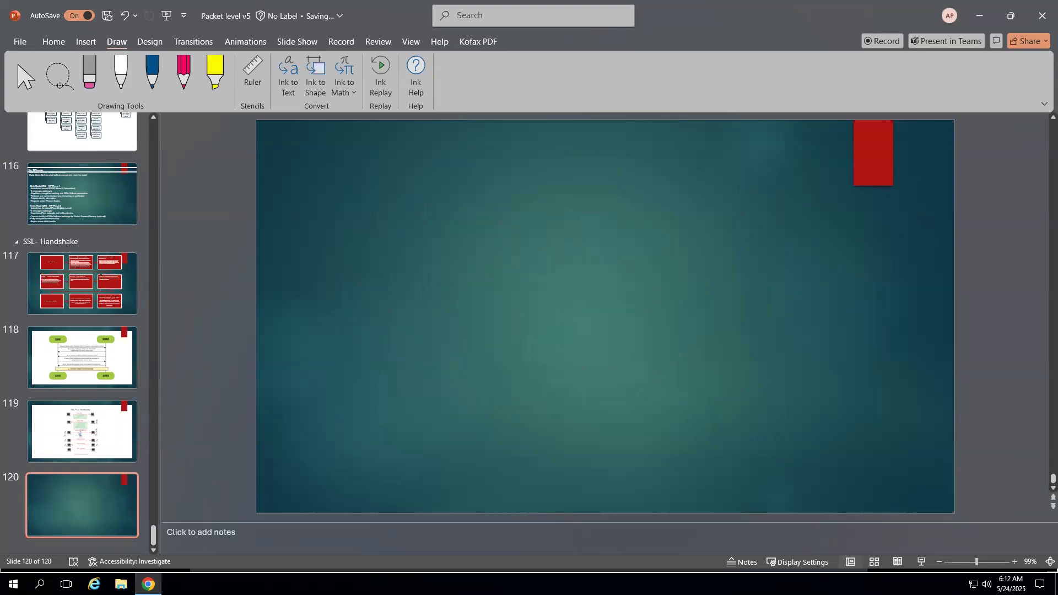
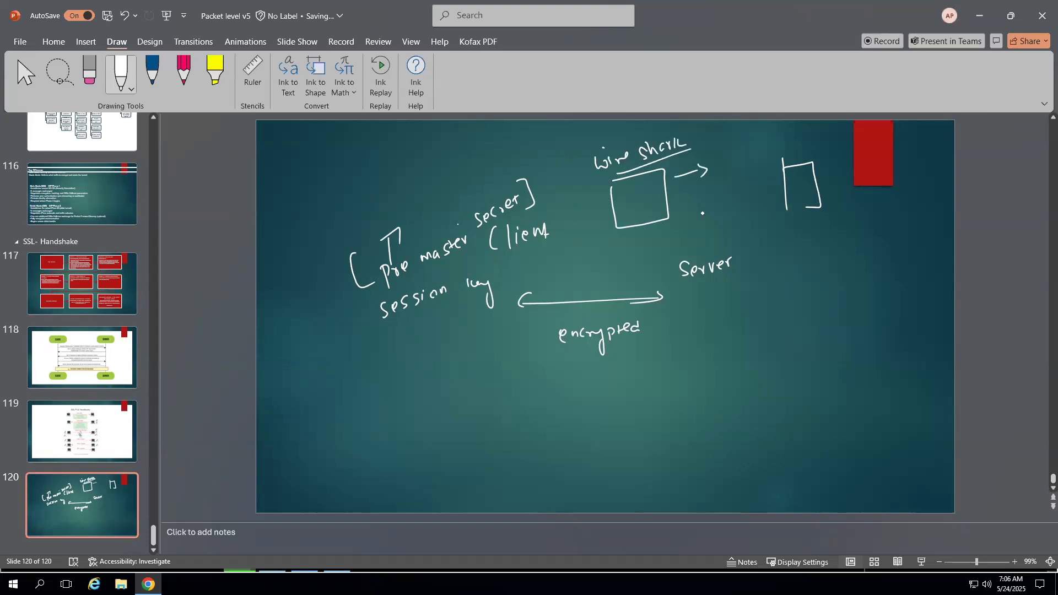
- Write and erase a trial label, then write premaster and SSL beside the Wireshark arrows
mouse_move(727, 159)
left_mouse_down()
mouse_move(718, 171)
mouse_move(737, 161)
left_mouse_up()
mouse_move(743, 151)
left_mouse_down()
mouse_move(742, 160)
mouse_move(768, 158)
left_mouse_up()
left_click_drag(766, 145, 769, 152)
left_click(97, 69)
mouse_move(766, 159)
left_mouse_down()
mouse_move(770, 150)
mouse_move(748, 162)
left_mouse_up()
left_click(121, 71)
left_click_drag(713, 160, 784, 141)
mouse_move(721, 216)
left_mouse_down()
mouse_move(716, 223)
mouse_move(747, 211)
mouse_move(768, 241)
mouse_move(789, 237)
mouse_move(799, 248)
mouse_move(808, 228)
mouse_move(828, 232)
left_mouse_up()
- Bracket debuglogs and draw a two-way arrow under encrypted
left_click_drag(751, 225, 765, 261)
left_click_drag(828, 216, 827, 238)
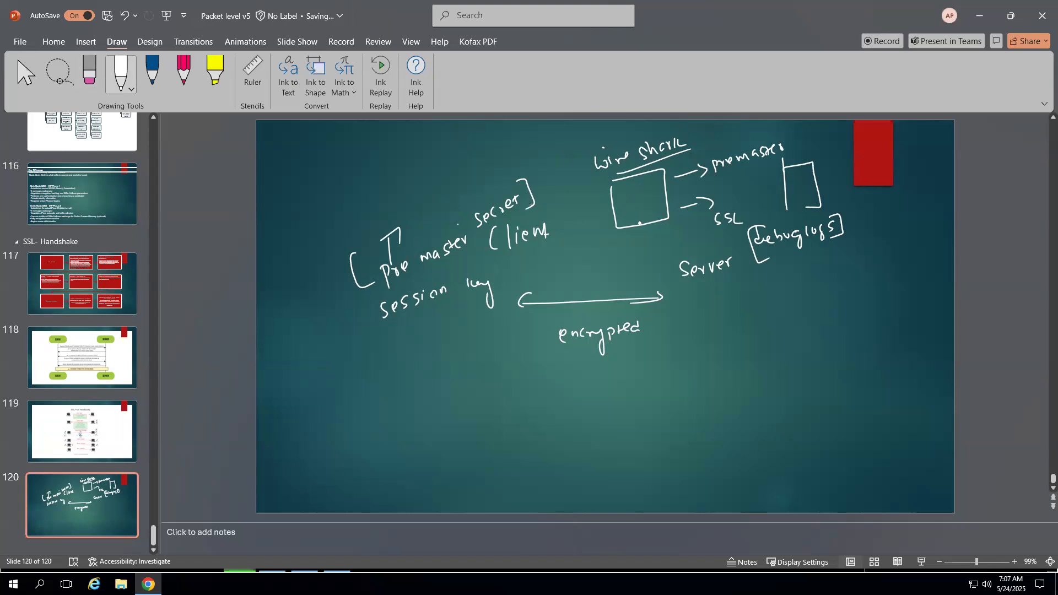
left_click_drag(565, 403, 658, 398)
mouse_move(655, 387)
left_mouse_down()
mouse_move(665, 397)
mouse_move(652, 406)
left_mouse_up()
mouse_move(564, 390)
left_mouse_down()
mouse_move(566, 411)
mouse_move(583, 418)
left_mouse_up()
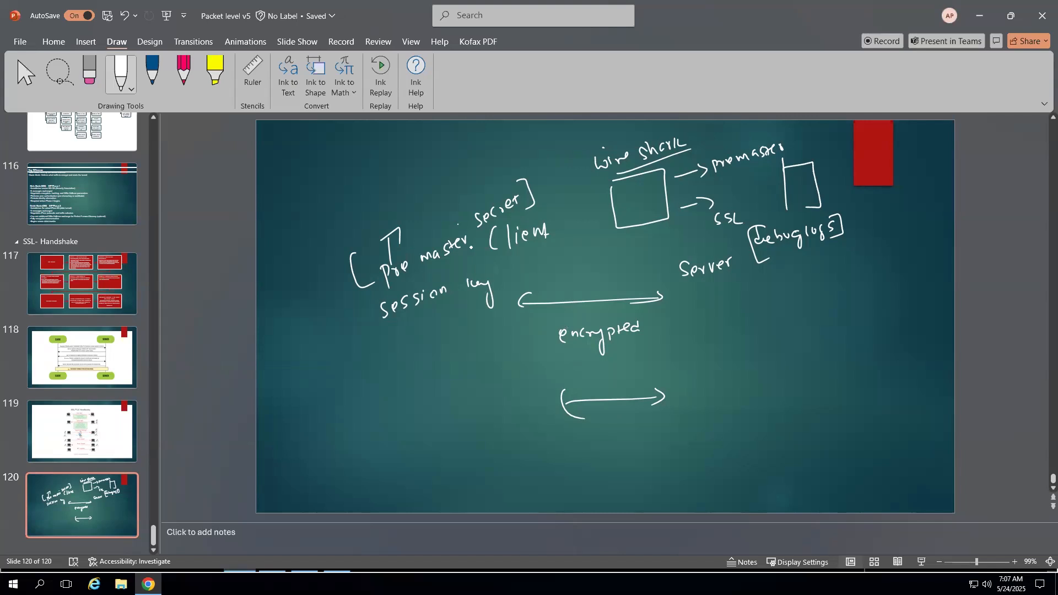
- Add a second two-way arrow and a rectangle labelled Web browser below session key
mouse_move(590, 456)
left_mouse_down()
mouse_move(646, 459)
mouse_move(591, 474)
left_mouse_up()
left_click_drag(416, 381, 419, 443)
mouse_move(415, 388)
left_mouse_down()
mouse_move(438, 383)
mouse_move(419, 441)
left_mouse_up()
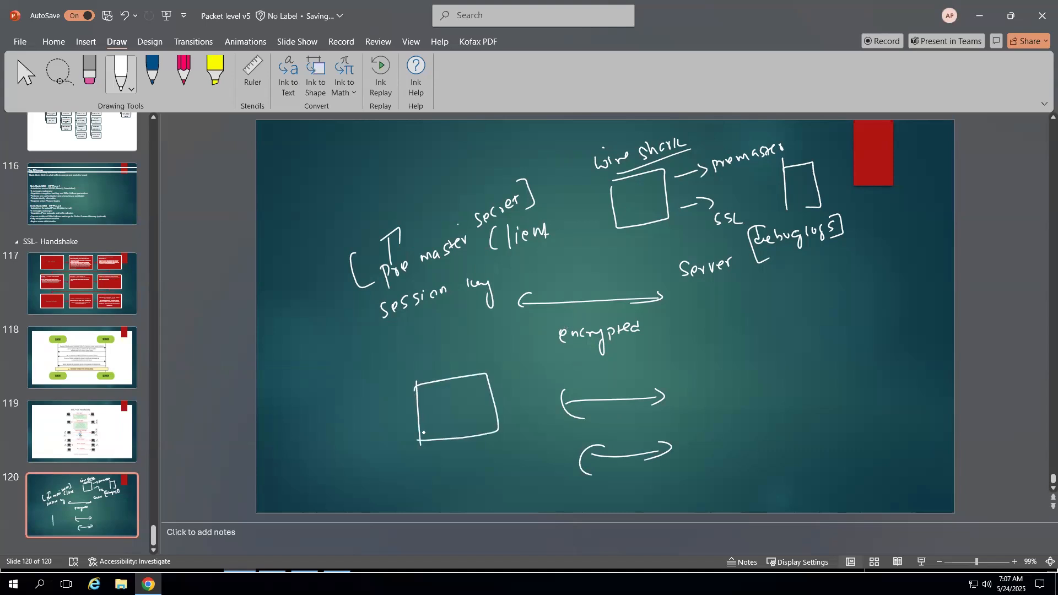
mouse_move(343, 360)
left_mouse_down()
mouse_move(366, 368)
mouse_move(449, 340)
left_mouse_up()
- Draw small arrows above the double arrows and write premaster beside them
left_click_drag(589, 386, 613, 378)
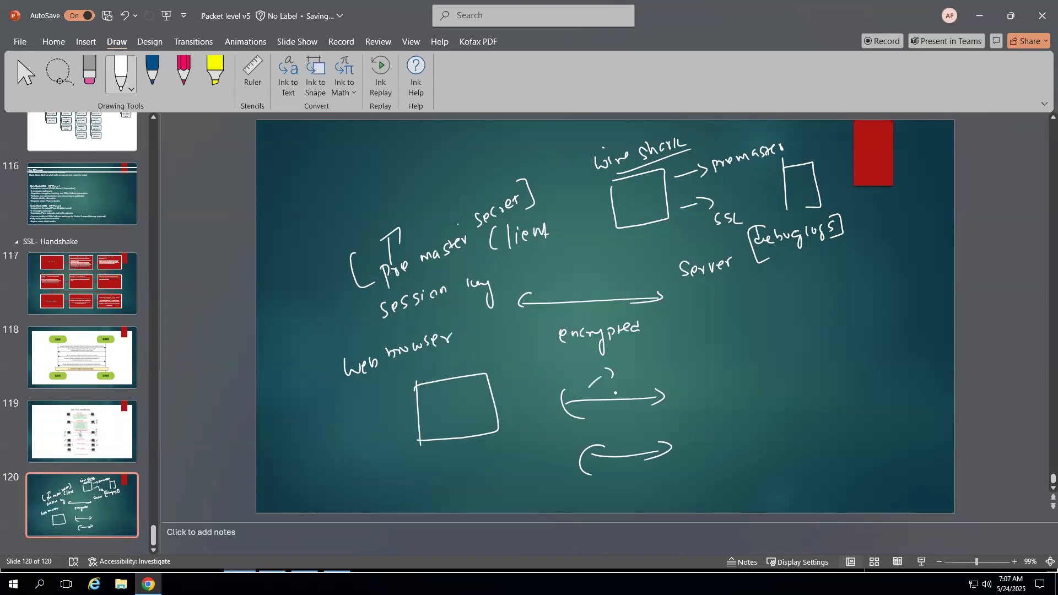
left_click_drag(613, 434, 625, 426)
mouse_move(631, 365)
left_mouse_down()
mouse_move(633, 378)
mouse_move(650, 362)
mouse_move(675, 361)
left_mouse_up()
mouse_move(686, 346)
left_mouse_down()
mouse_move(681, 356)
mouse_move(691, 356)
left_mouse_up()
left_click_drag(692, 348, 699, 347)
- Write google.com and yahoo.com labels on the right side of the slide
left_click_drag(763, 363, 769, 392)
left_click_drag(778, 365, 804, 386)
left_click_drag(805, 365, 867, 356)
left_click_drag(774, 431, 788, 428)
left_click(798, 445)
mouse_move(788, 429)
left_mouse_down()
mouse_move(783, 466)
mouse_move(798, 445)
left_mouse_up()
left_click_drag(801, 434, 809, 443)
left_click_drag(813, 435, 855, 428)
left_click(835, 435)
left_click_drag(857, 429, 865, 431)
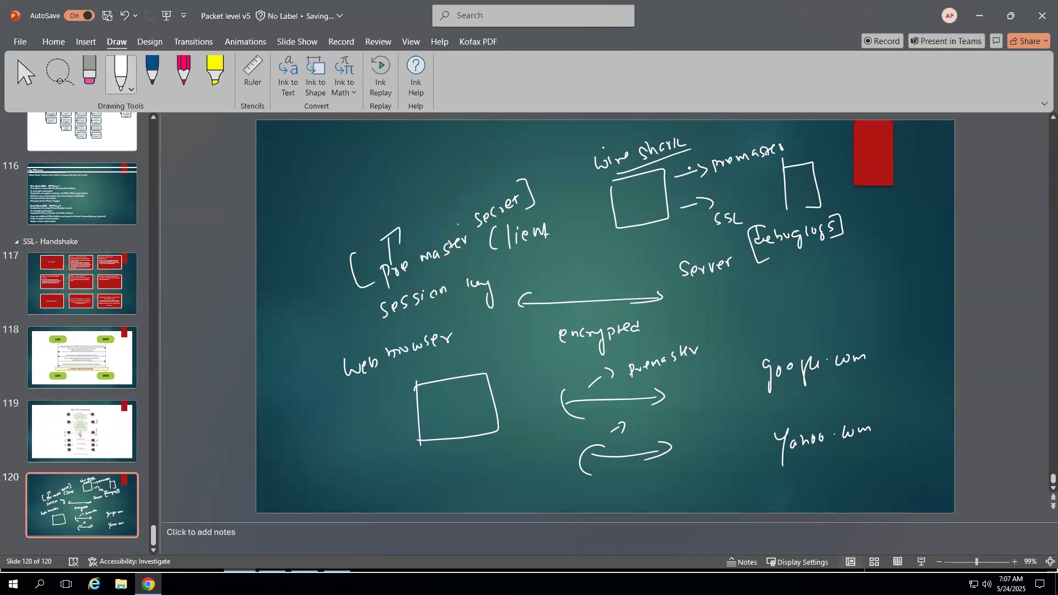
- Add a stroke after SSL, circle encrypted linking it to the secret, and write decrypted
mouse_move(765, 203)
left_mouse_down()
mouse_move(763, 216)
mouse_move(784, 229)
left_mouse_up()
left_click_drag(565, 318, 580, 287)
mouse_move(628, 371)
left_mouse_down()
mouse_move(460, 289)
mouse_move(497, 203)
left_mouse_up()
mouse_move(356, 200)
left_mouse_down()
mouse_move(402, 231)
mouse_move(435, 186)
left_mouse_up()
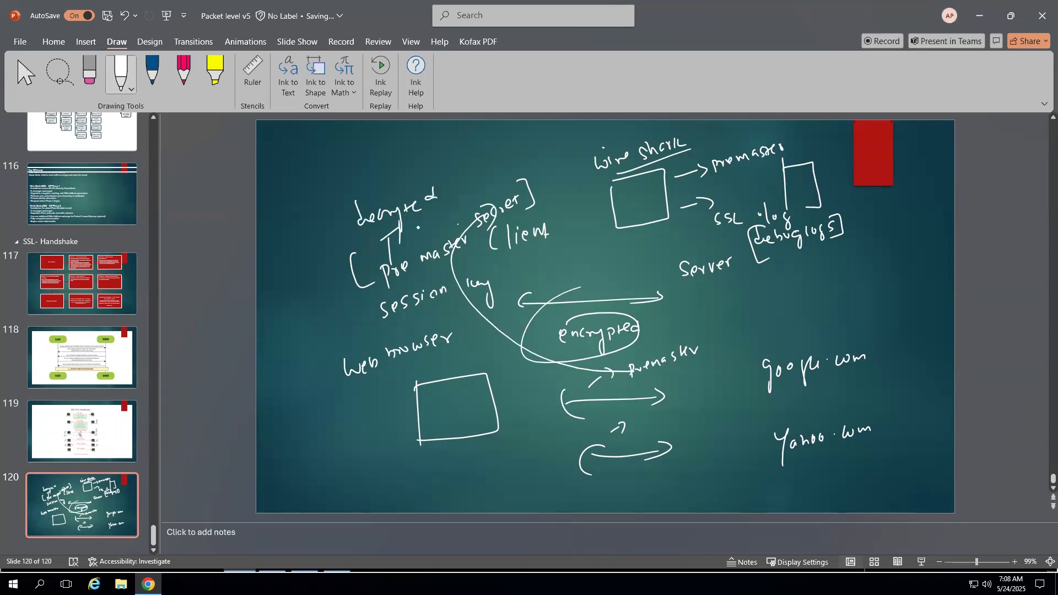
- Write [HTTP2], a circled DNS, HTTPS and a letter b on the slide's upper left
left_click_drag(451, 149, 459, 166)
mouse_move(464, 155)
left_mouse_down()
mouse_move(477, 166)
mouse_move(494, 145)
mouse_move(510, 156)
mouse_move(472, 175)
left_mouse_up()
left_click_drag(512, 137, 513, 160)
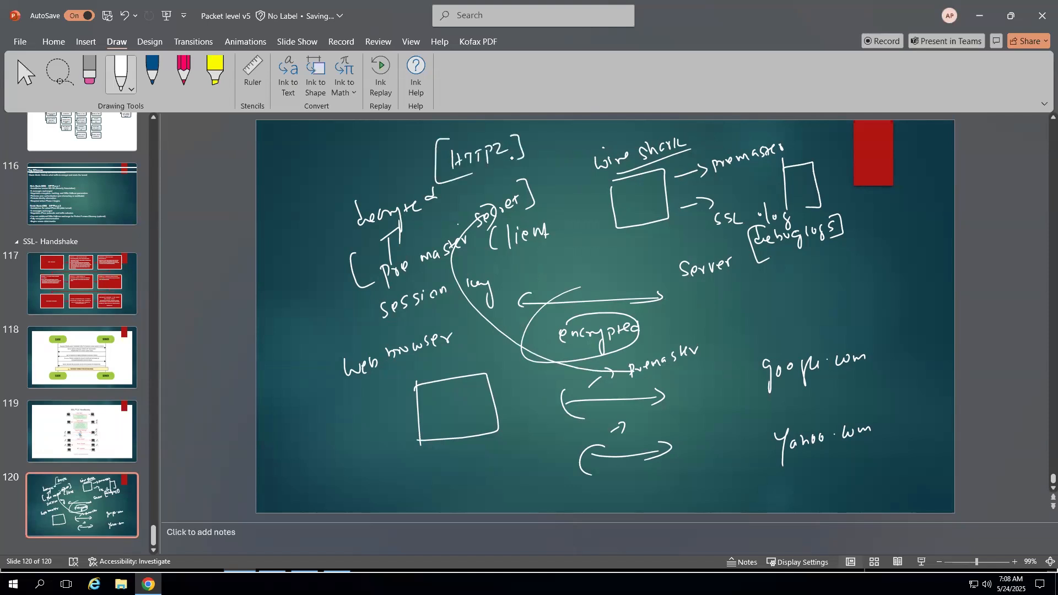
mouse_move(375, 161)
left_mouse_down()
mouse_move(377, 175)
mouse_move(401, 159)
left_mouse_up()
mouse_move(403, 165)
left_mouse_down()
mouse_move(413, 161)
mouse_move(363, 161)
left_mouse_up()
left_click_drag(277, 203, 287, 218)
mouse_move(295, 200)
left_mouse_down()
mouse_move(299, 212)
mouse_move(314, 195)
mouse_move(360, 182)
left_mouse_up()
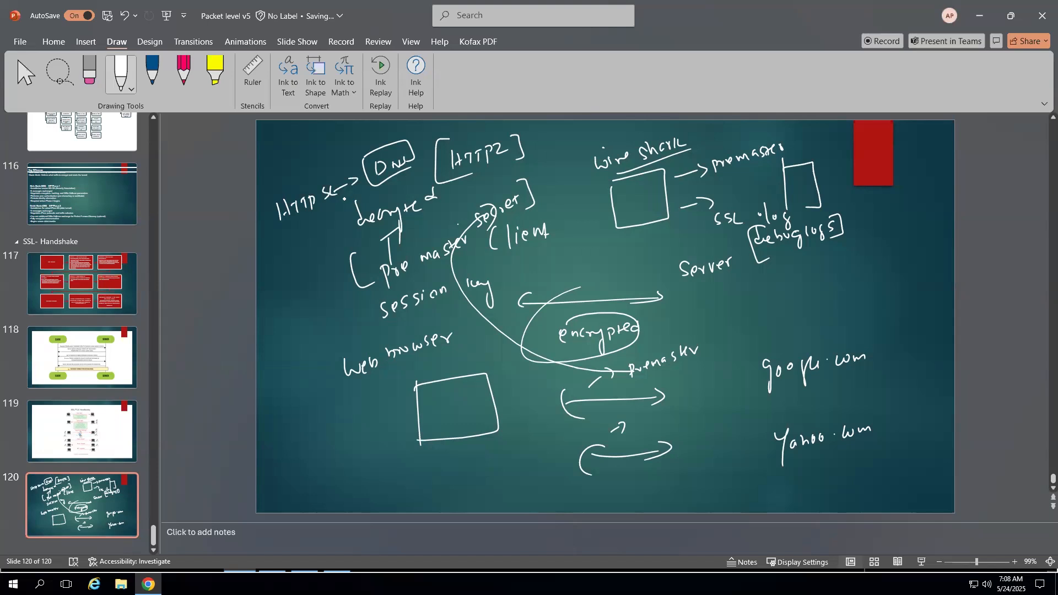
left_click_drag(272, 319, 282, 336)
- Erase all ink from slide 120 with Ctrl+A and Delete, then switch to Wireshark
left_click(89, 72)
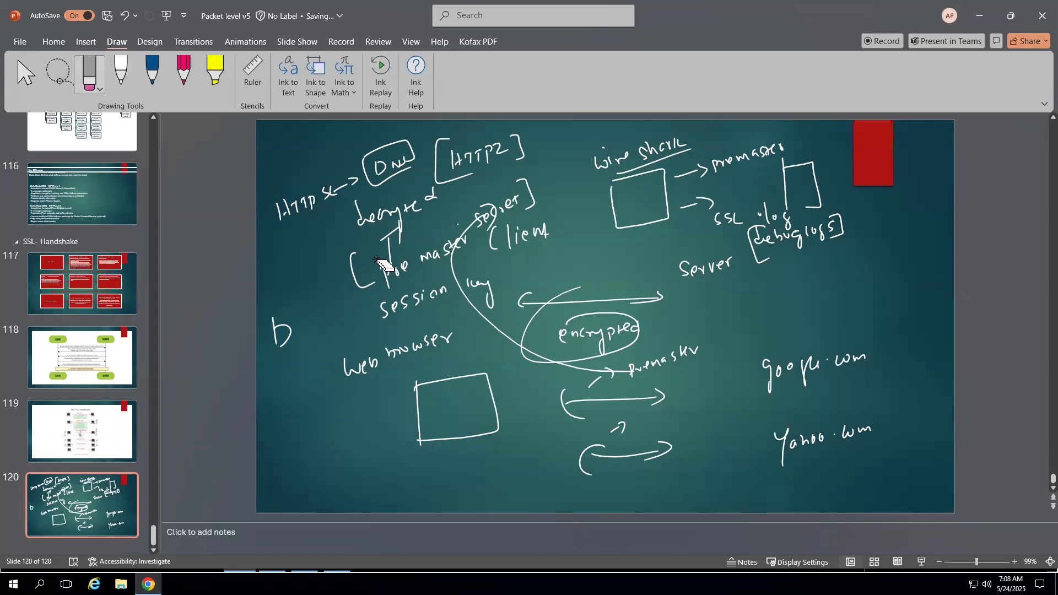
key("Escape")
key("ctrl+a")
key("Delete")
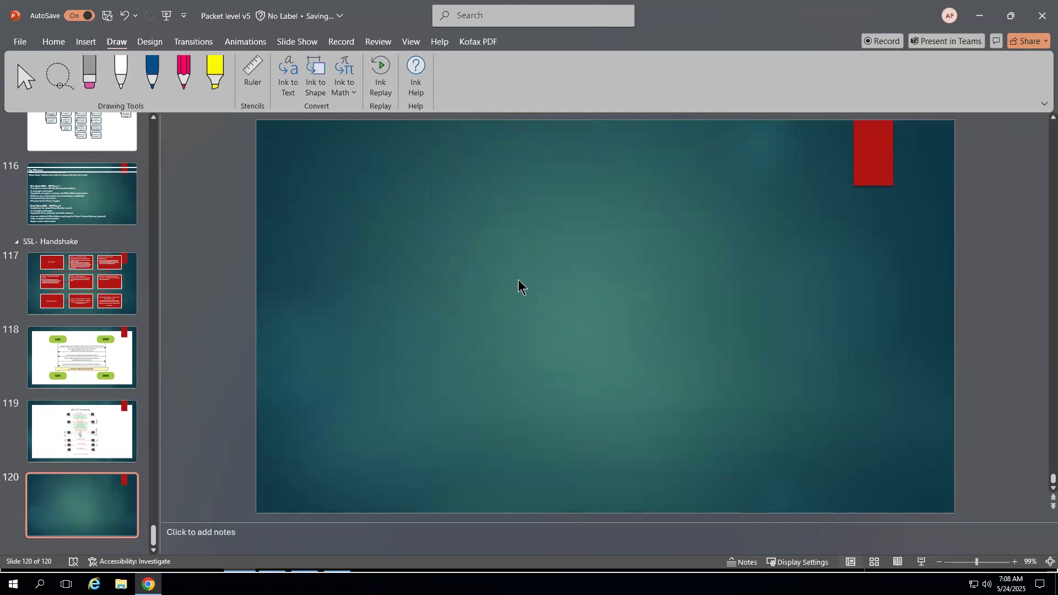
key("alt+Tab")
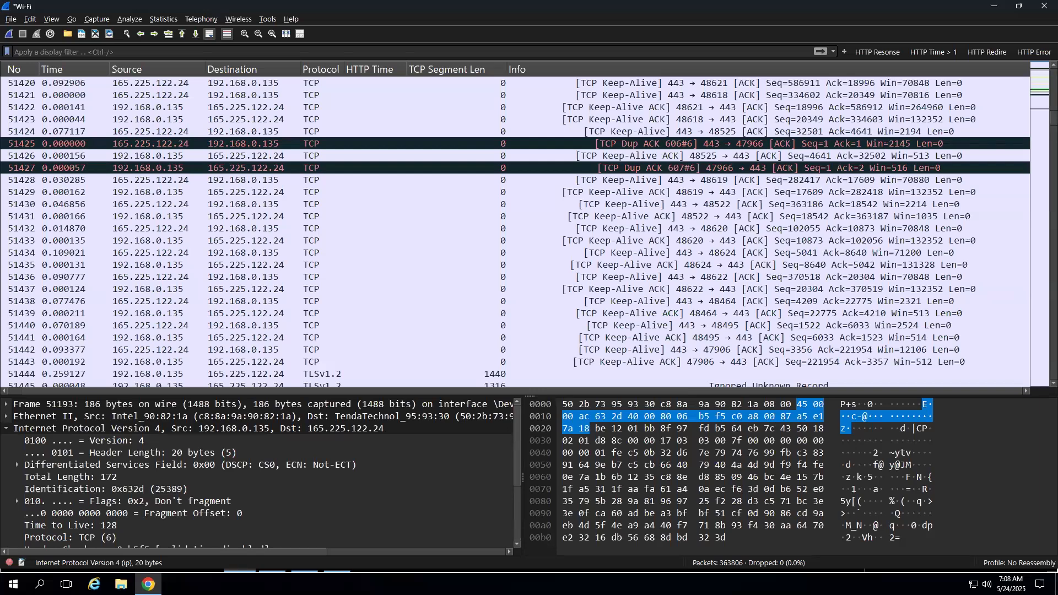
- Launch the downloaded Wireshark_(32bit)_v3.6.8.exe installer from Firefox's downloads on the lab VM
key("alt+Tab")
left_click(220, 240)
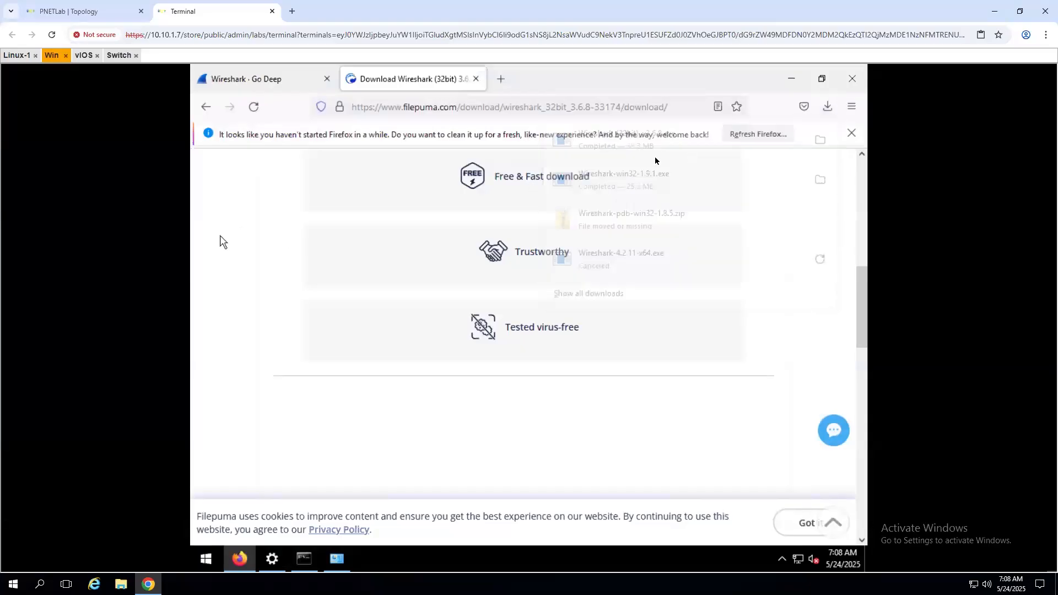
left_click(827, 106)
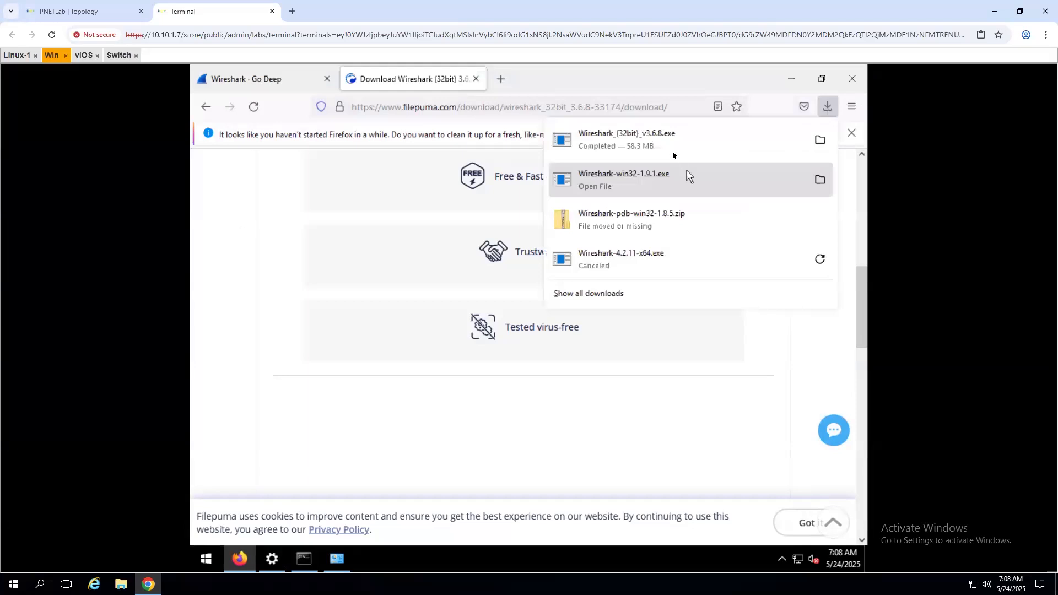
left_click(669, 144)
left_click(583, 326)
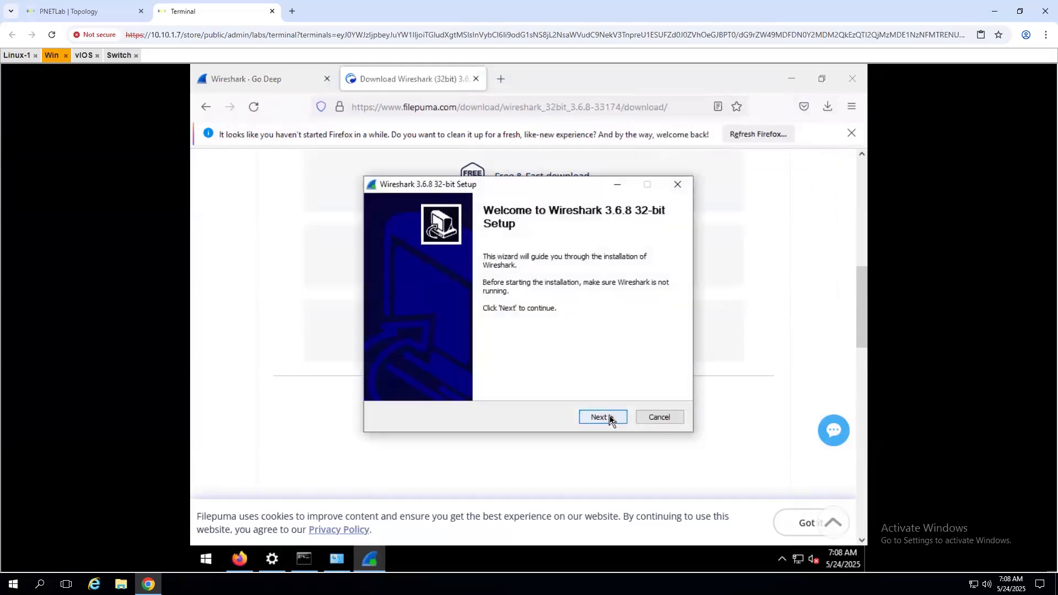
- Accept the licence and defaults to install Wireshark into C:\Program Files\Wireshark
left_click(610, 418)
left_click(606, 418)
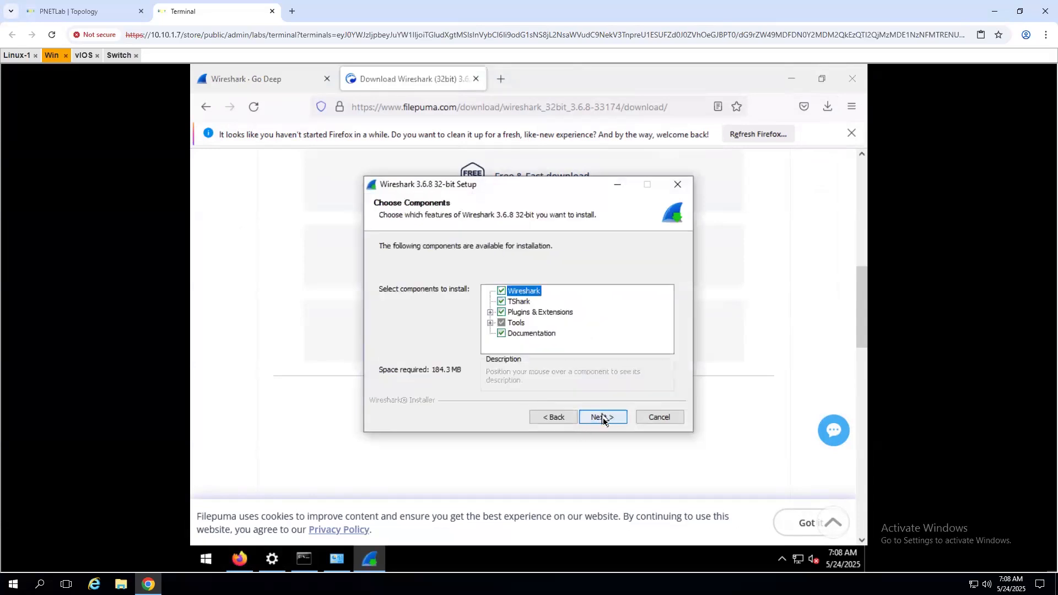
left_click(602, 417)
left_click(603, 417)
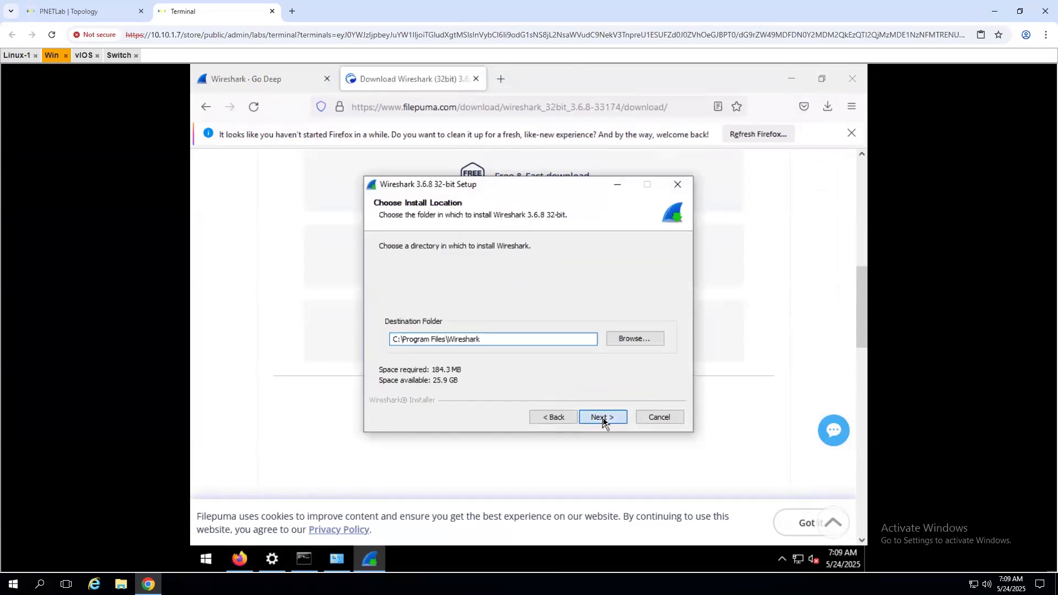
left_click(602, 418)
left_click(603, 418)
left_click(603, 418)
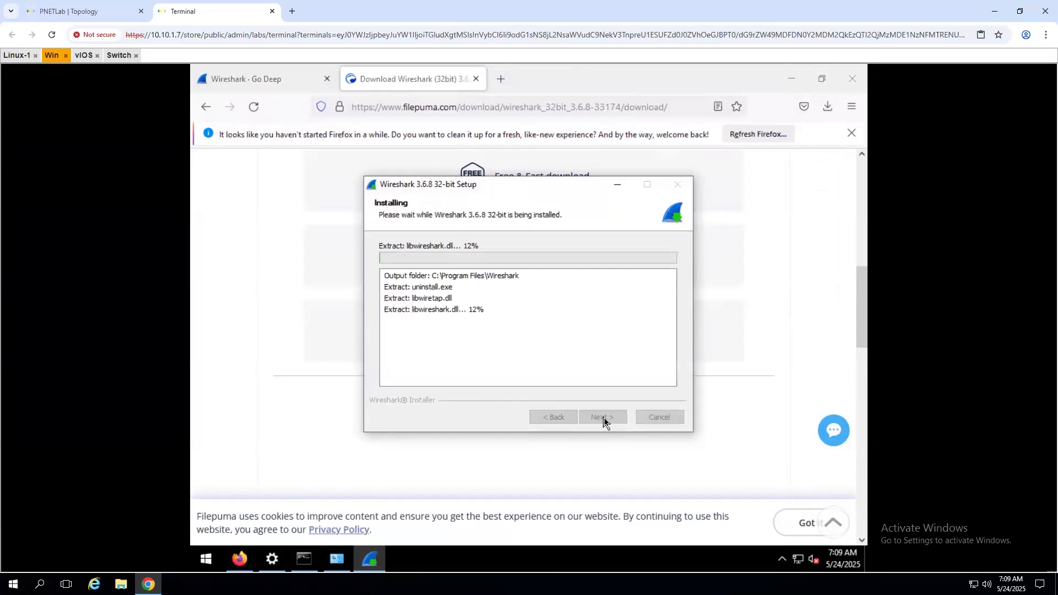
left_click(202, 560)
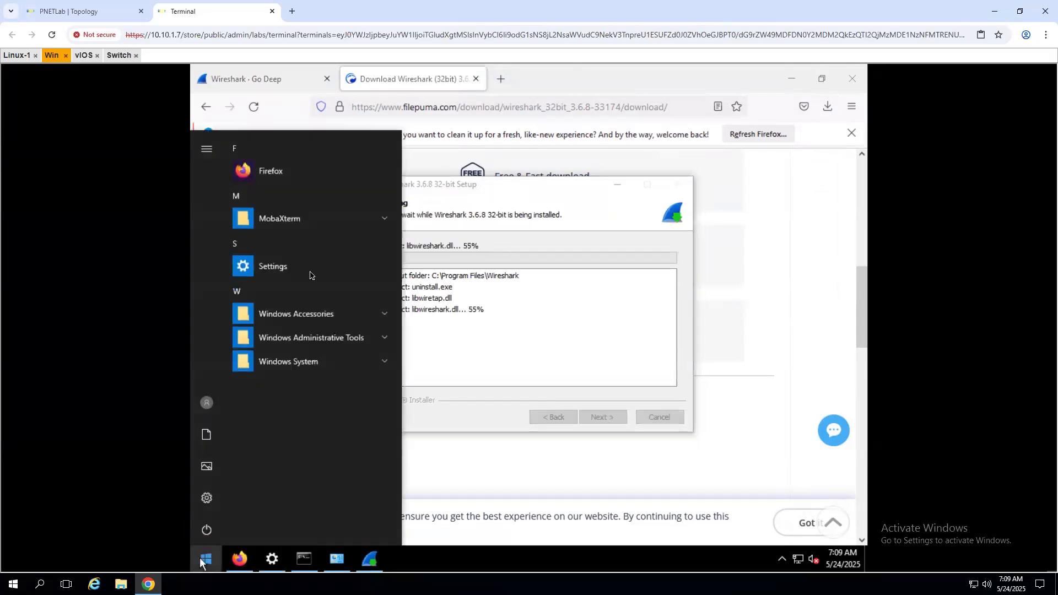
- Expand the Windows Administrative Tools and Windows System groups in the Start menu
left_click(324, 342)
scroll(276, 438, "down", 1)
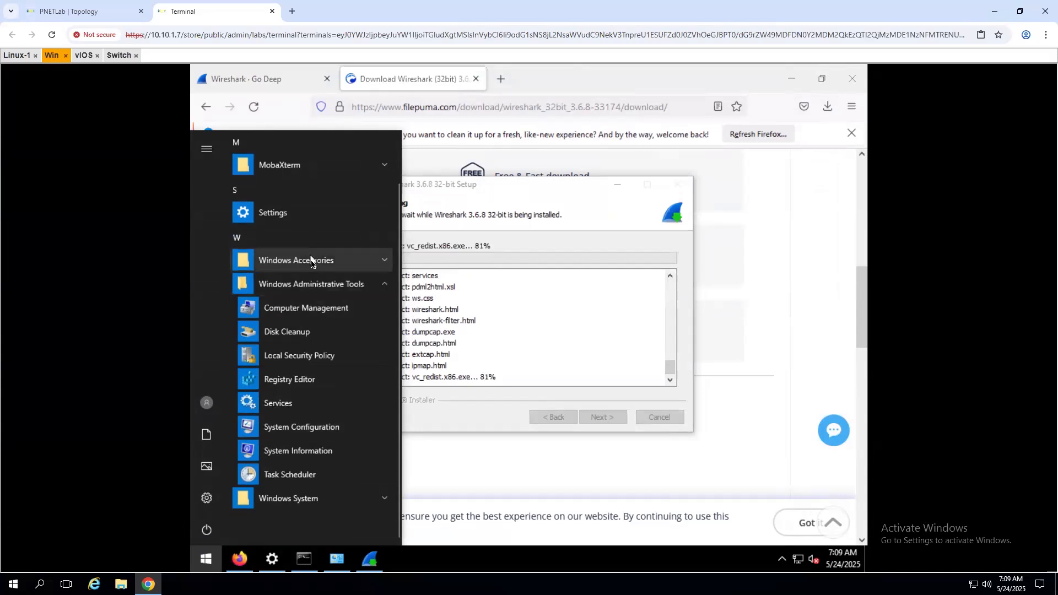
left_click(309, 497)
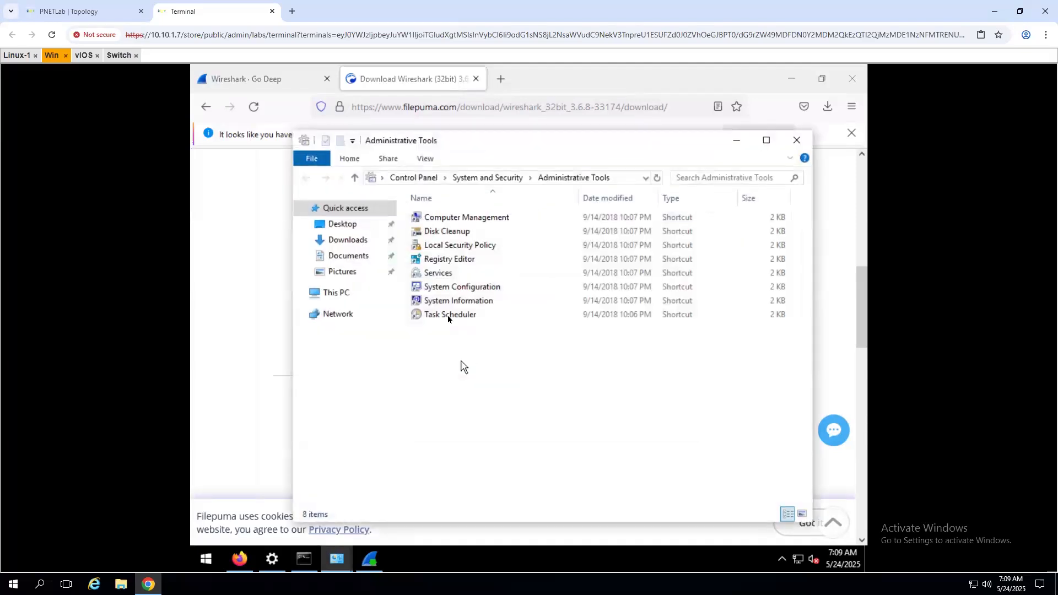
- Agree to the Npcap licence and complete the Npcap installation
left_click(604, 418)
left_click(603, 417)
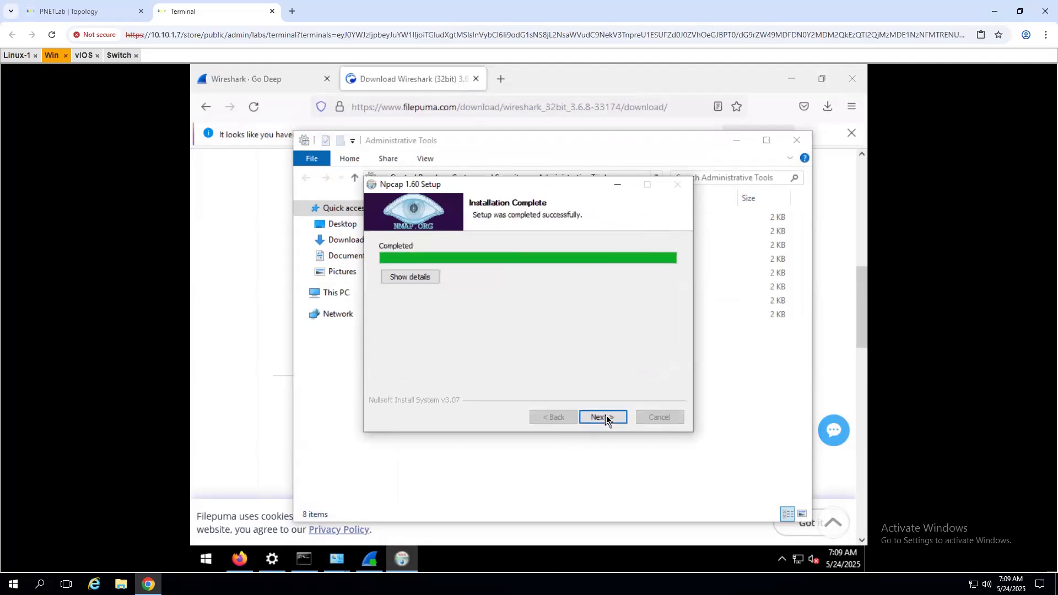
left_click(603, 417)
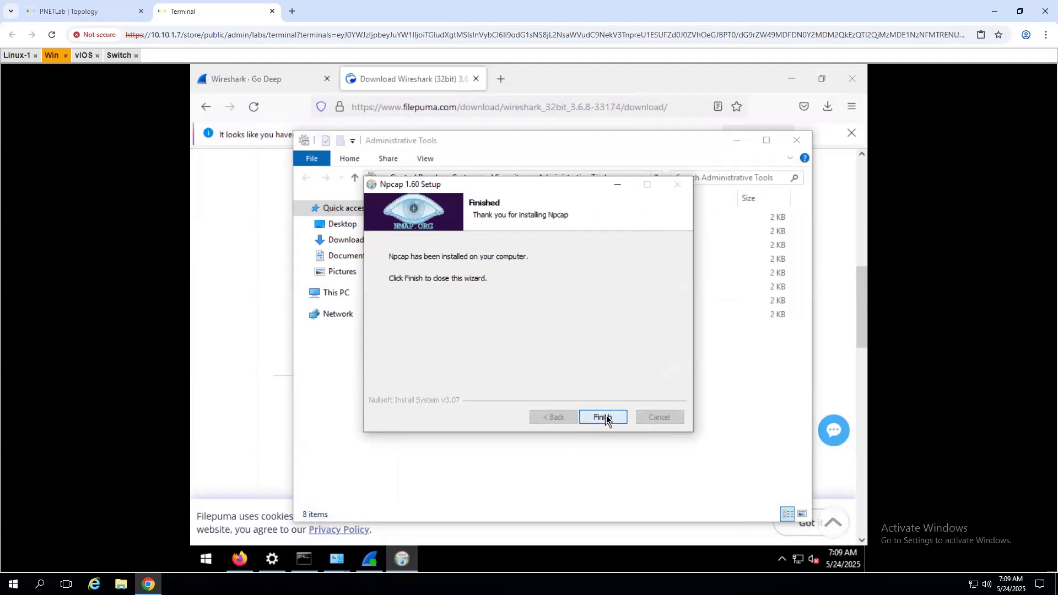
left_click(603, 418)
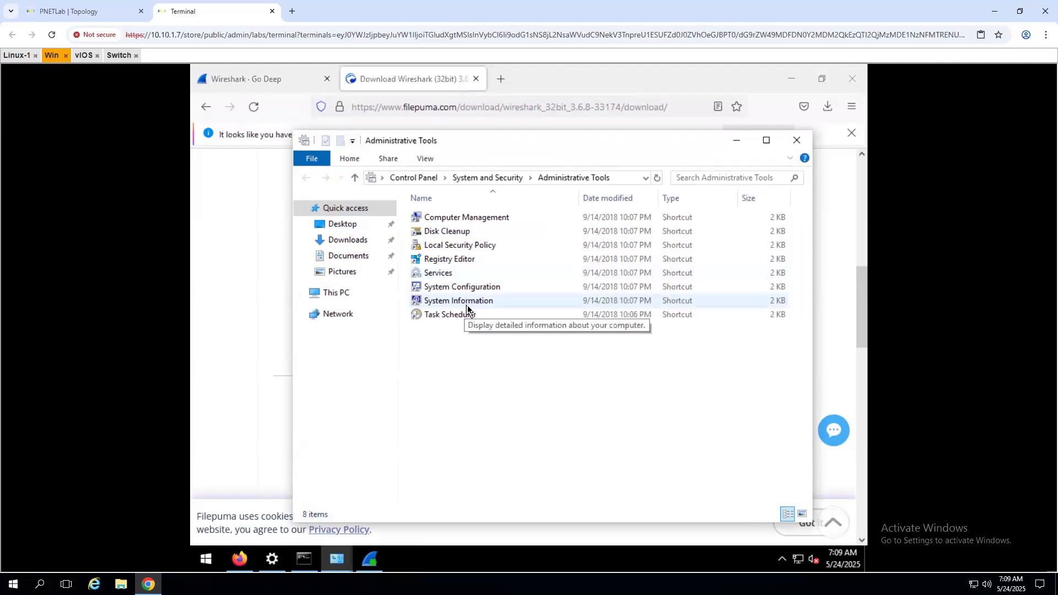
- Open and close Computer Management and System Configuration, then go to This PC
left_click(460, 220)
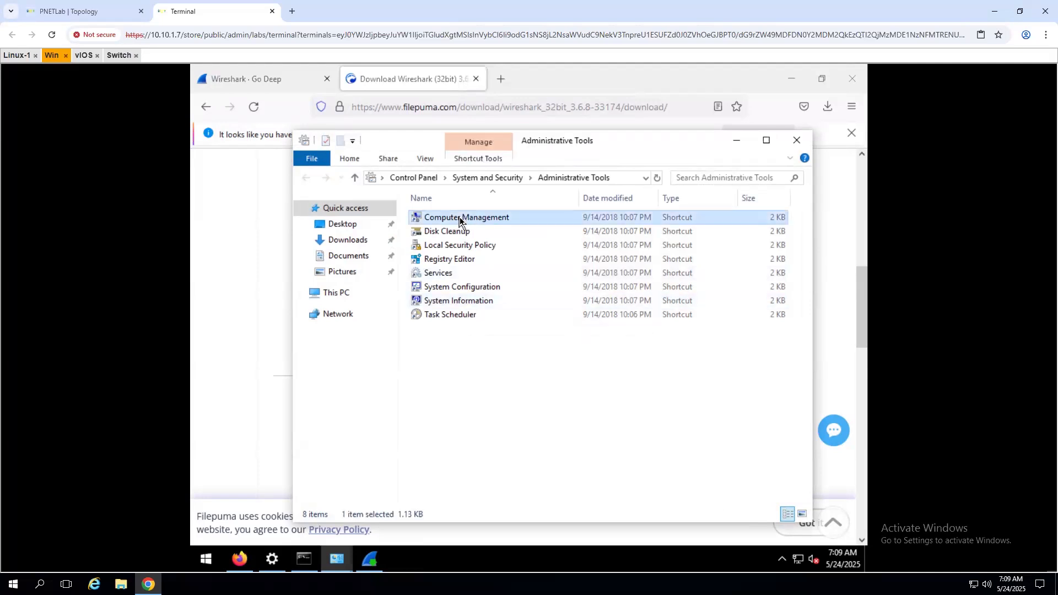
double_click(460, 219)
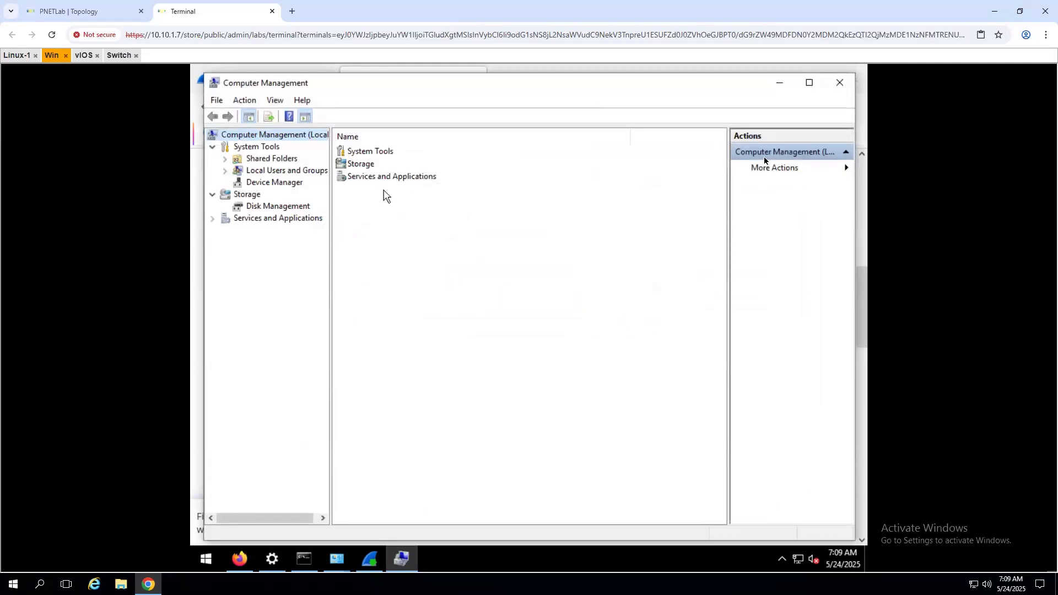
left_click(840, 83)
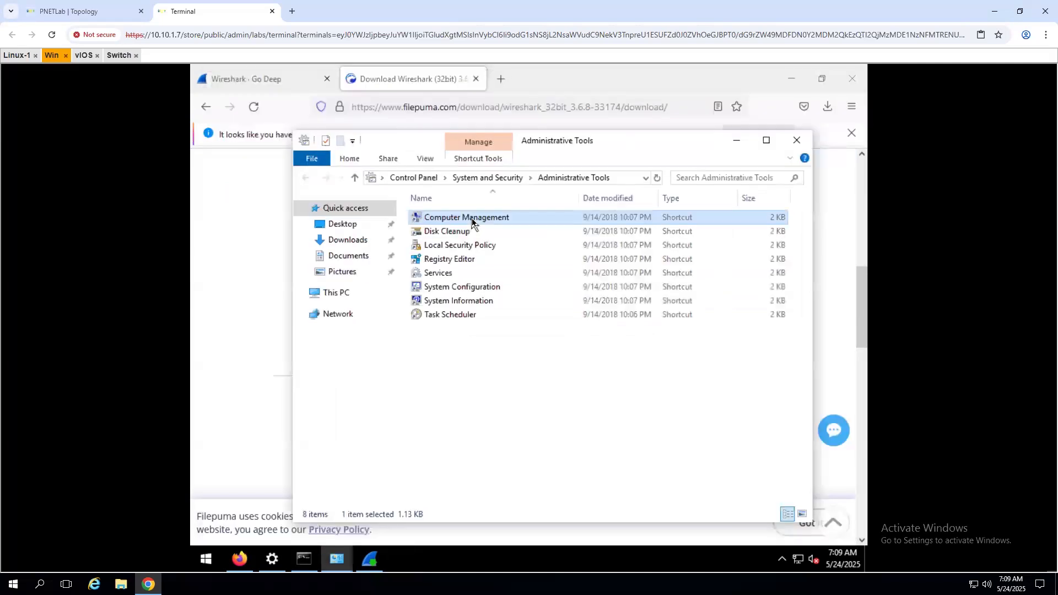
double_click(477, 288)
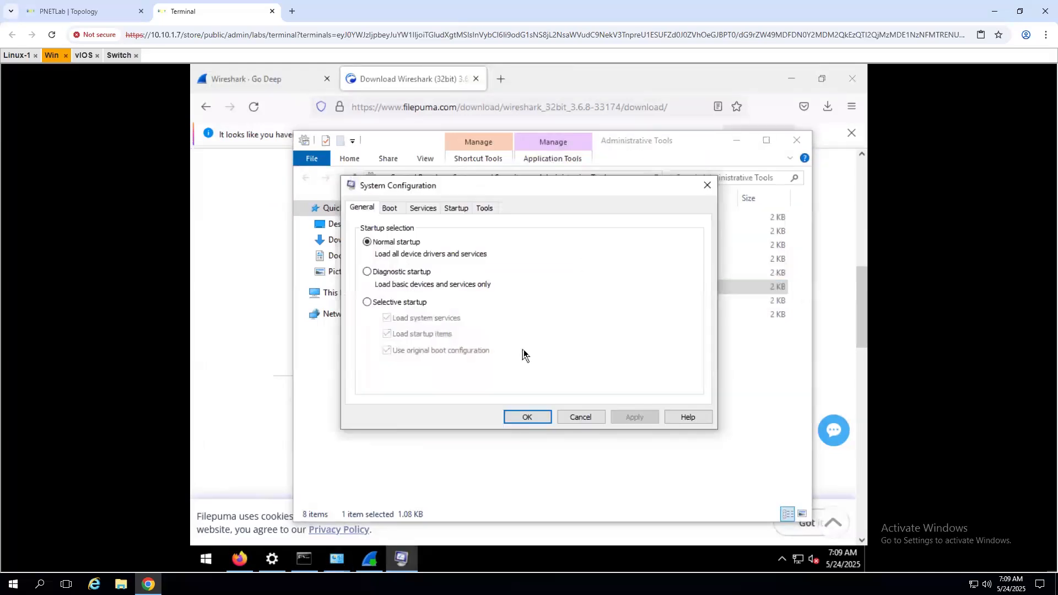
left_click(580, 417)
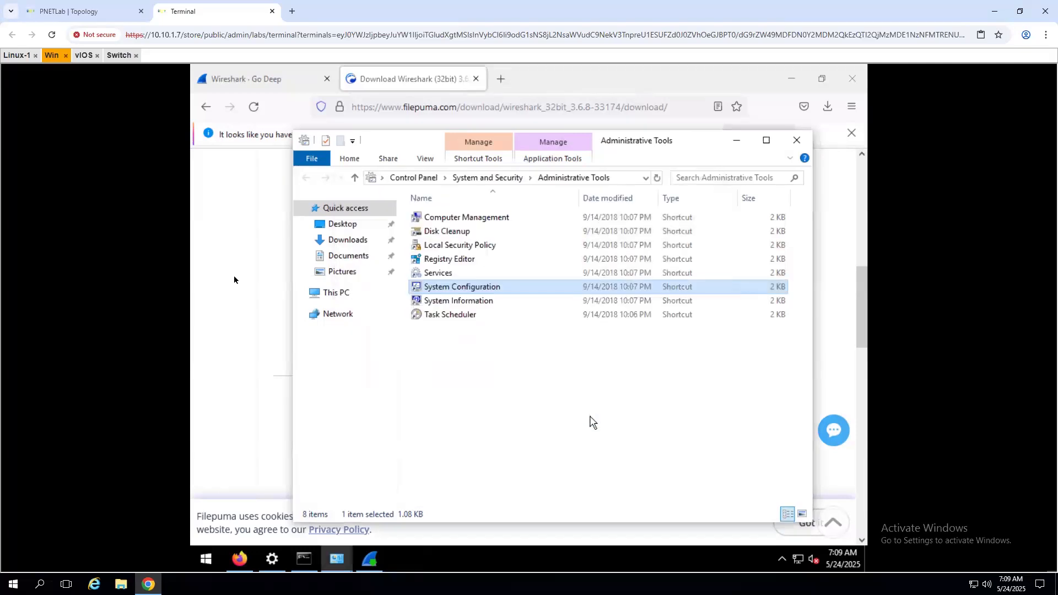
left_click(348, 295)
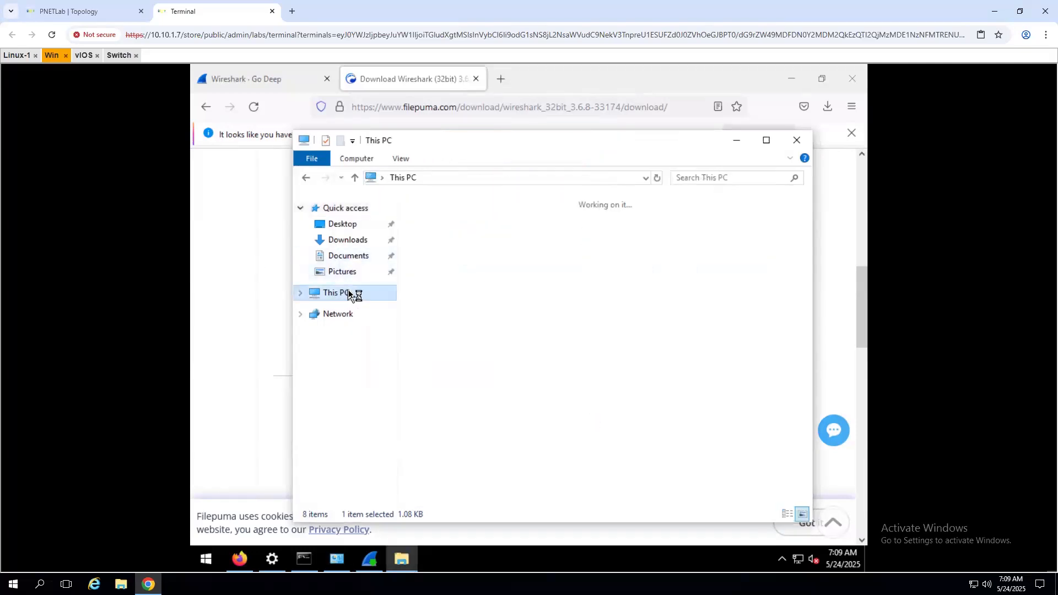
- Open Environment Variables through This PC's Properties and Advanced system settings
right_click(349, 294)
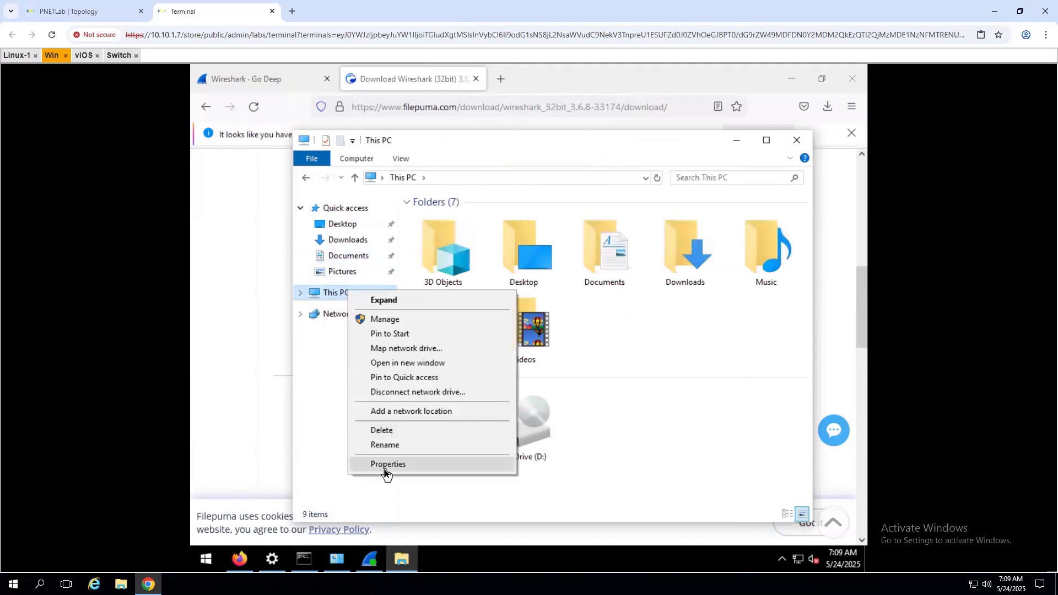
left_click(386, 466)
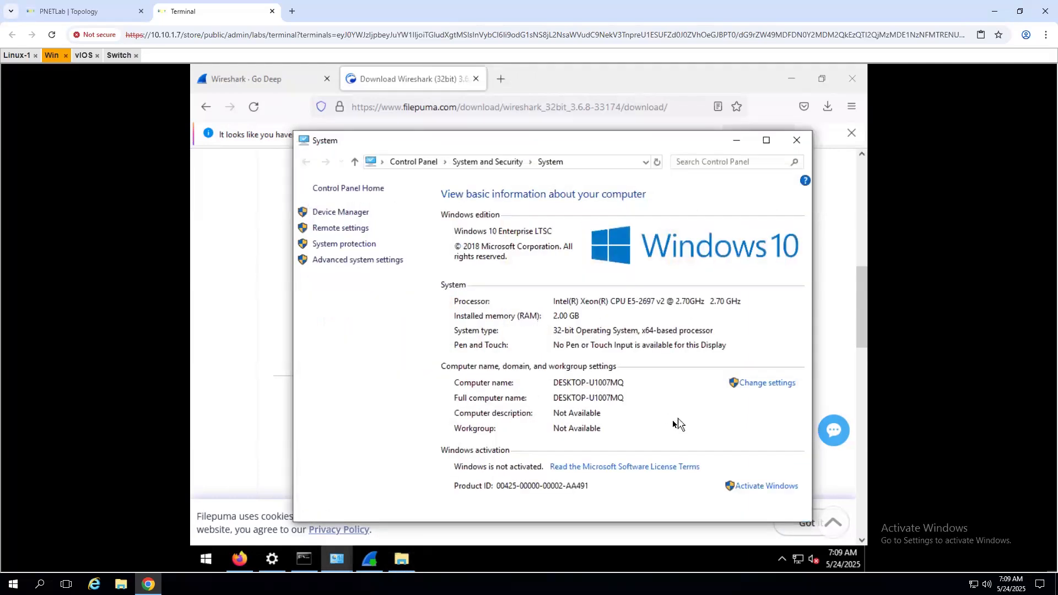
left_click(336, 261)
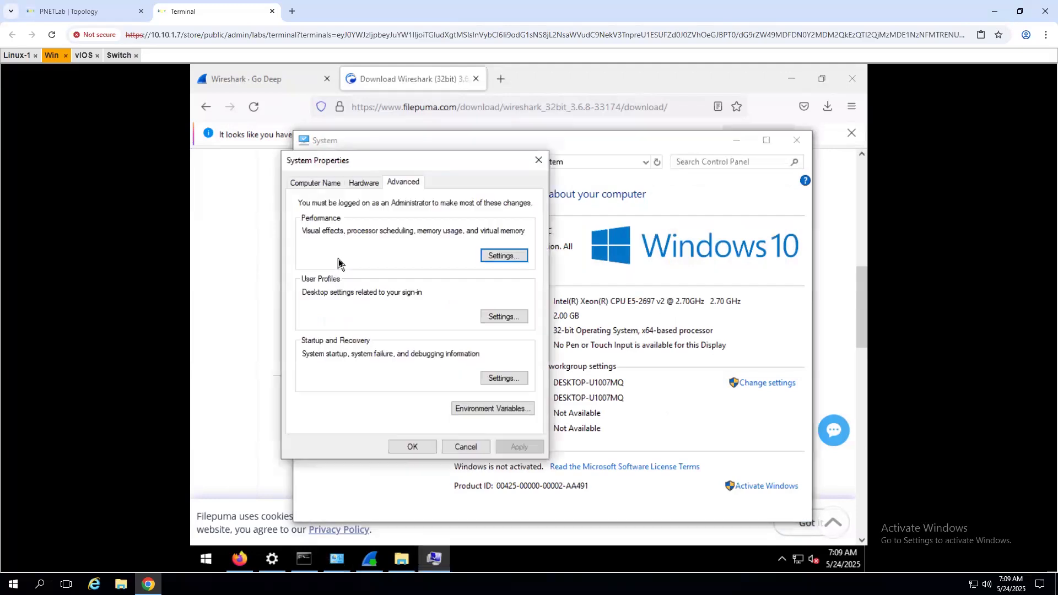
left_click(529, 409)
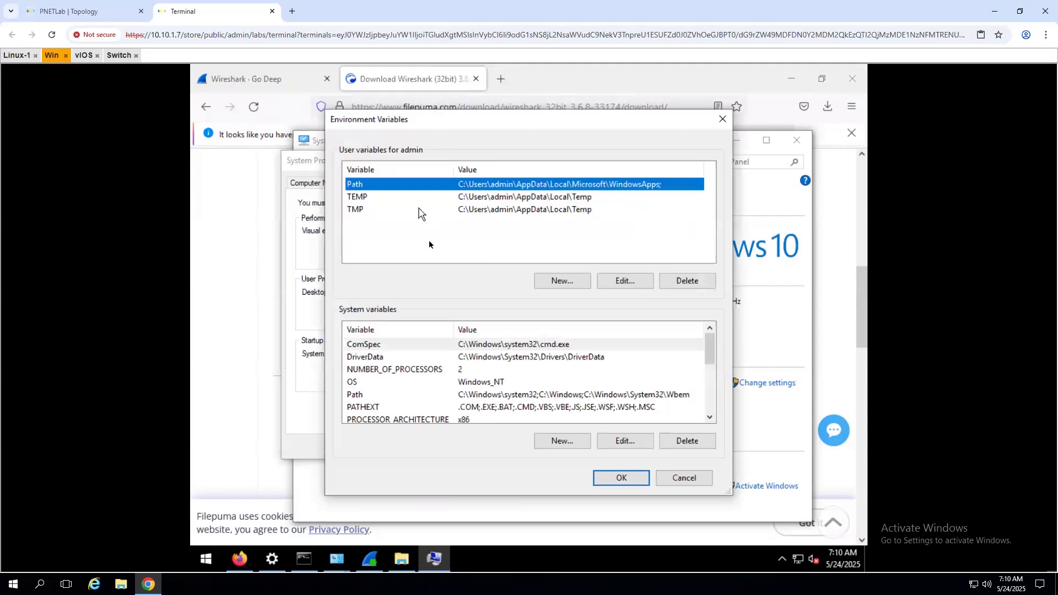
- Create user variable SSLKEYLOG with value C:\Users\admin and apply it
left_click(560, 282)
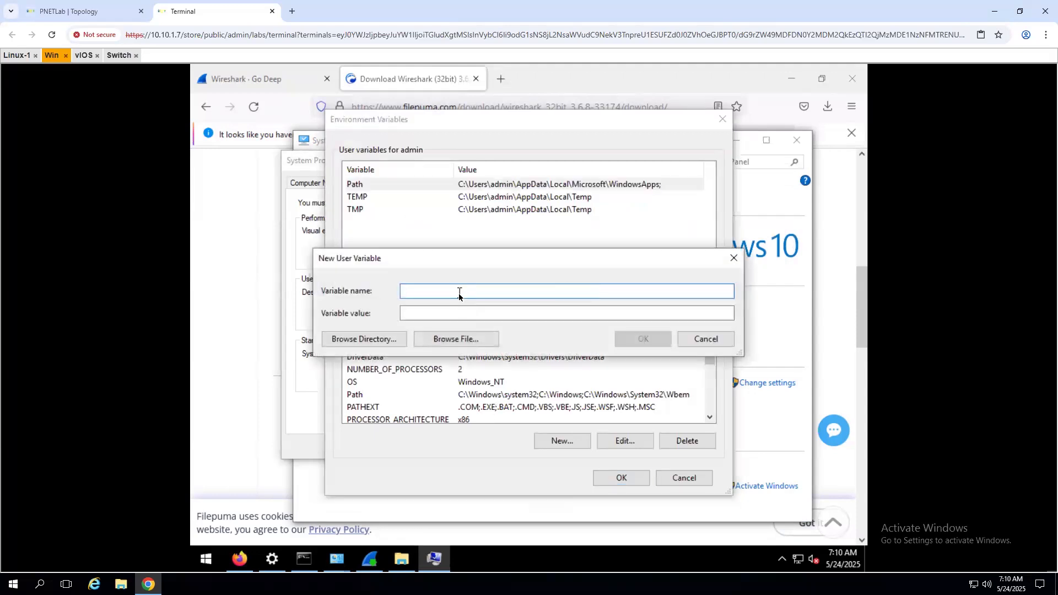
type("SSLKEYLOG")
left_click(451, 314)
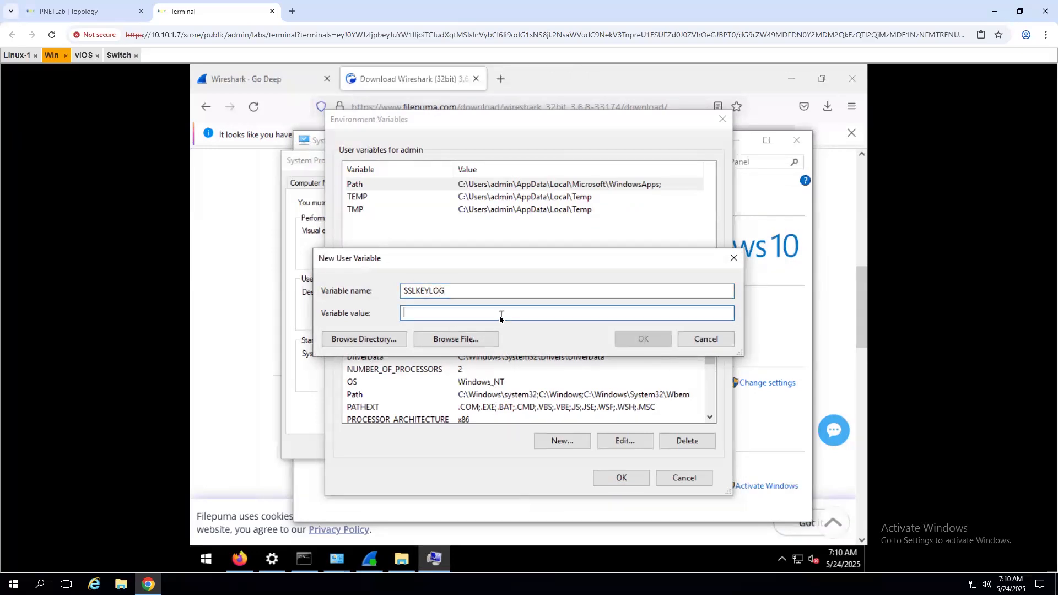
left_click(383, 340)
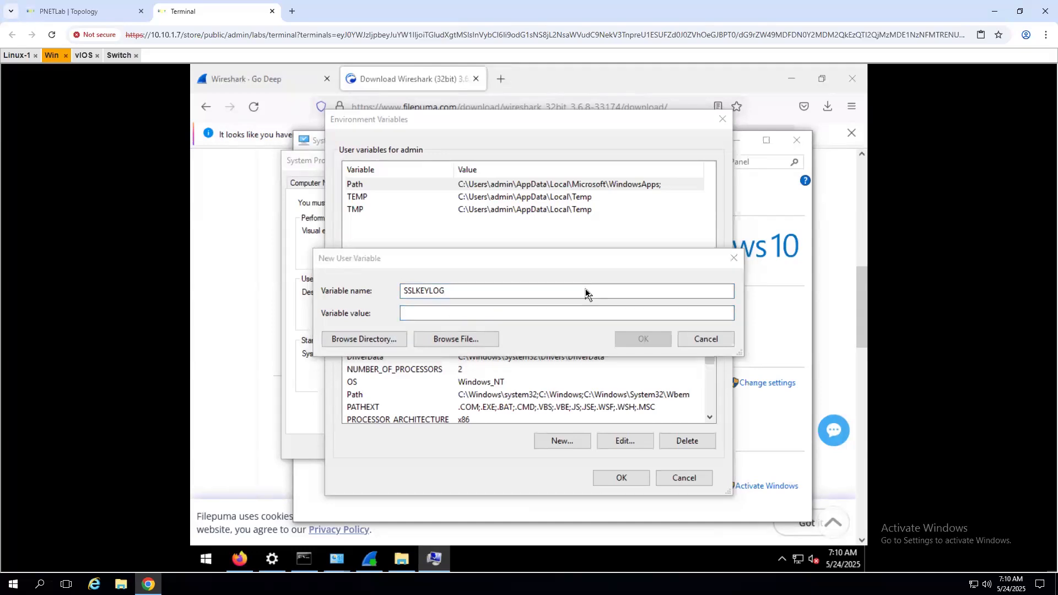
left_click(447, 276)
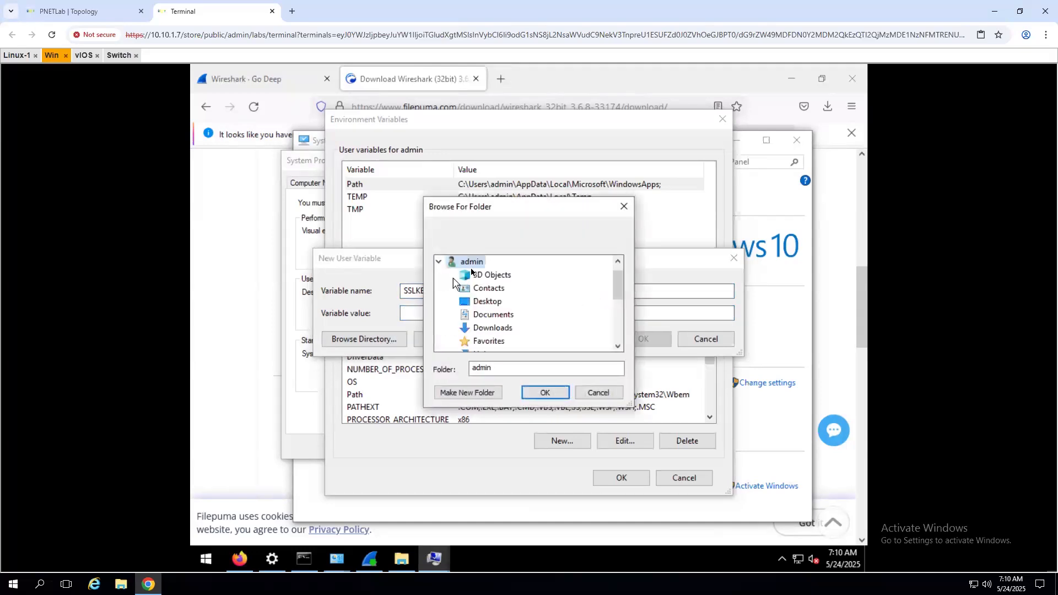
left_click(545, 392)
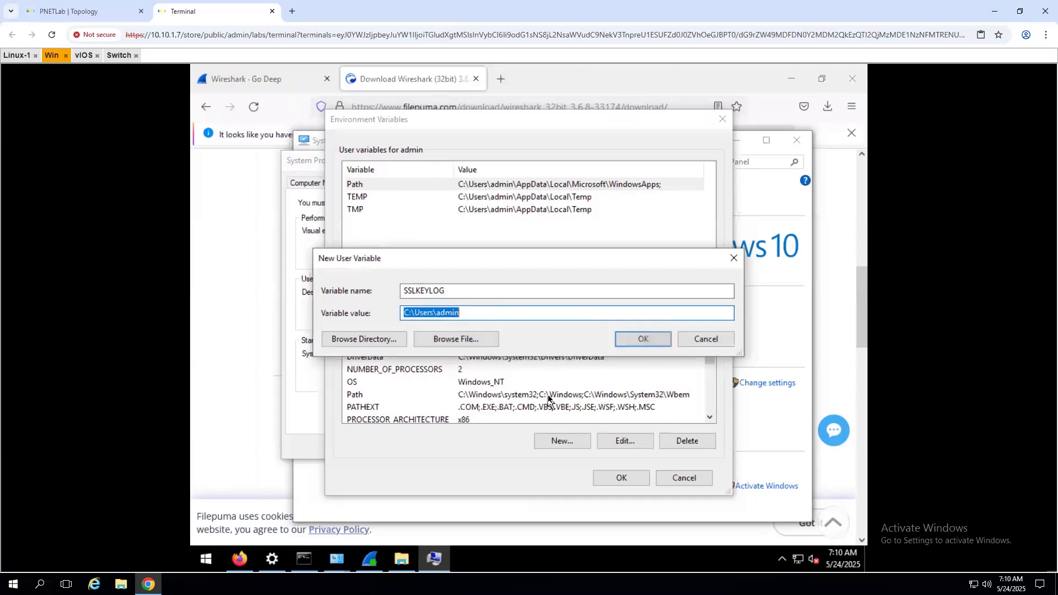
left_click(639, 339)
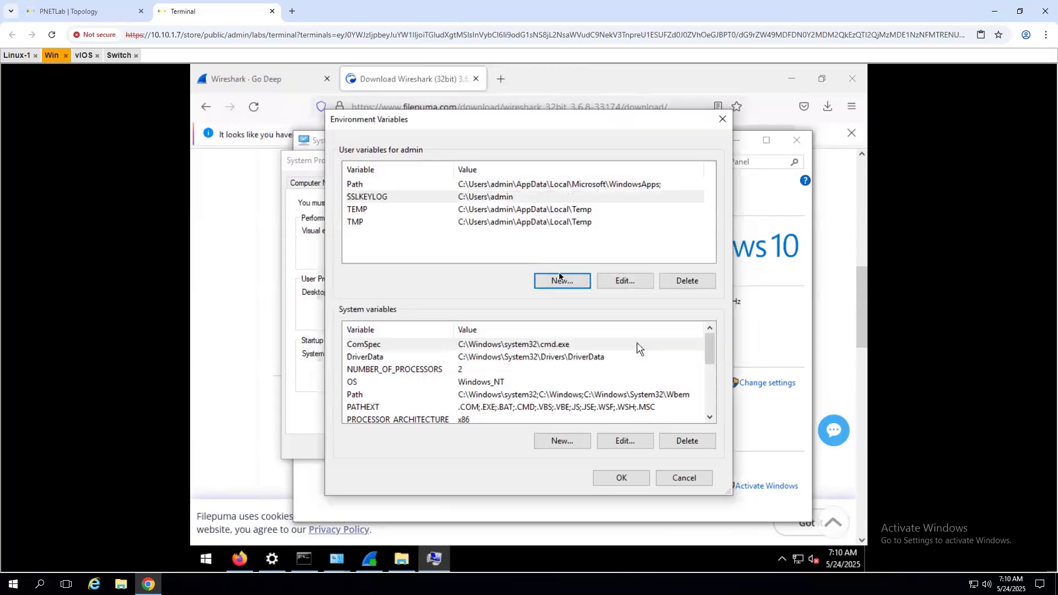
left_click(621, 477)
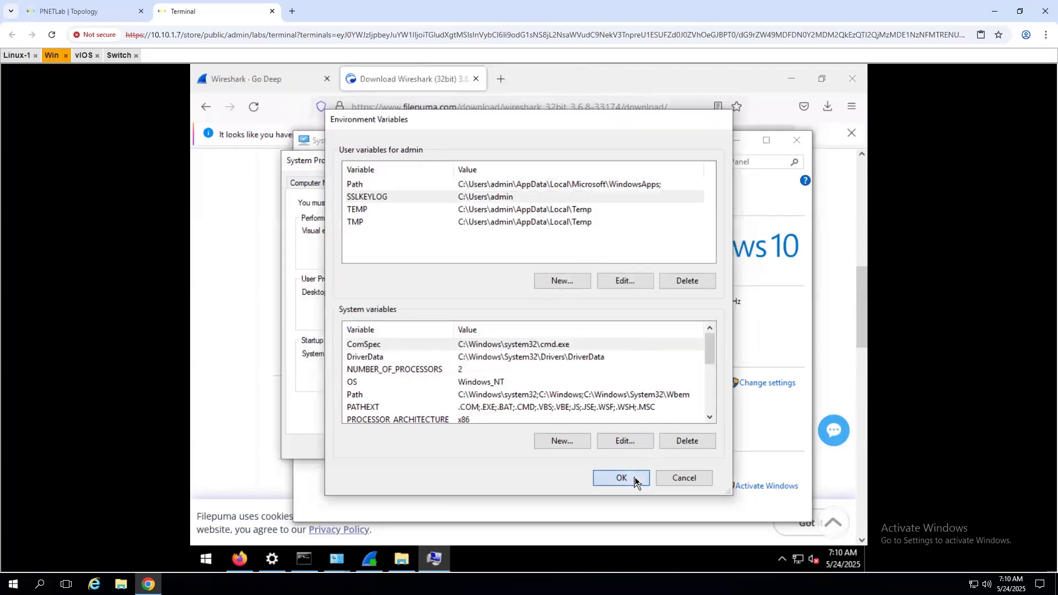
- Recheck the SSLKEYLOG entry, then close Environment Variables, System Properties and System
left_click(499, 410)
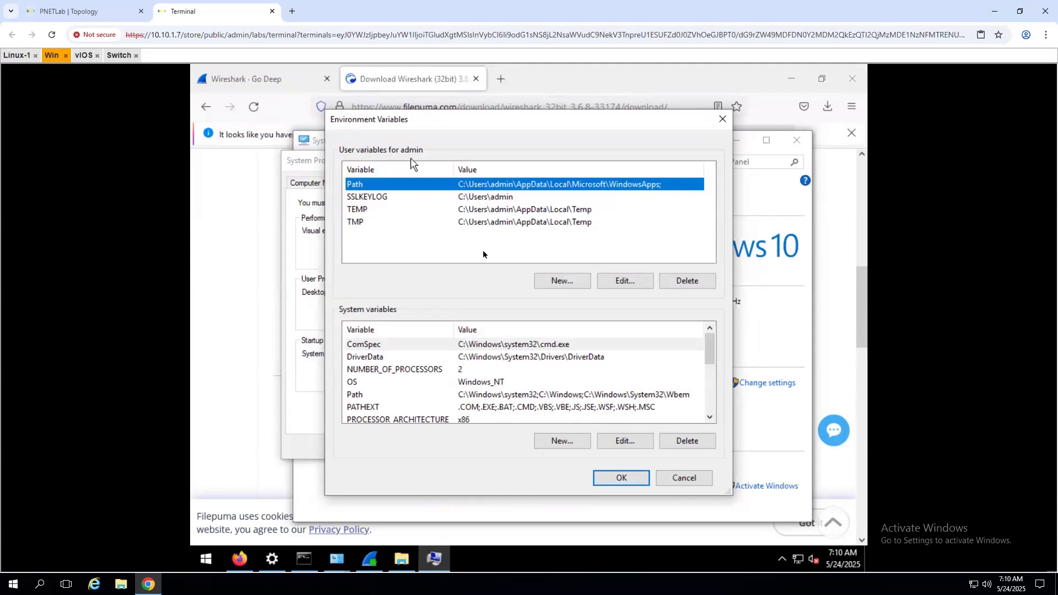
left_click(379, 198)
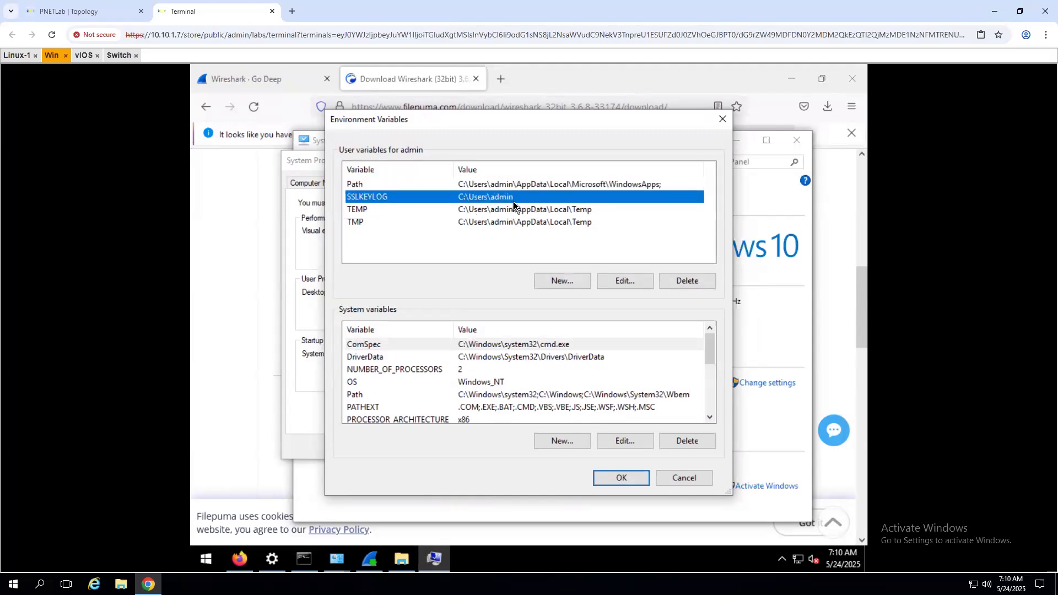
left_click(621, 478)
left_click(417, 448)
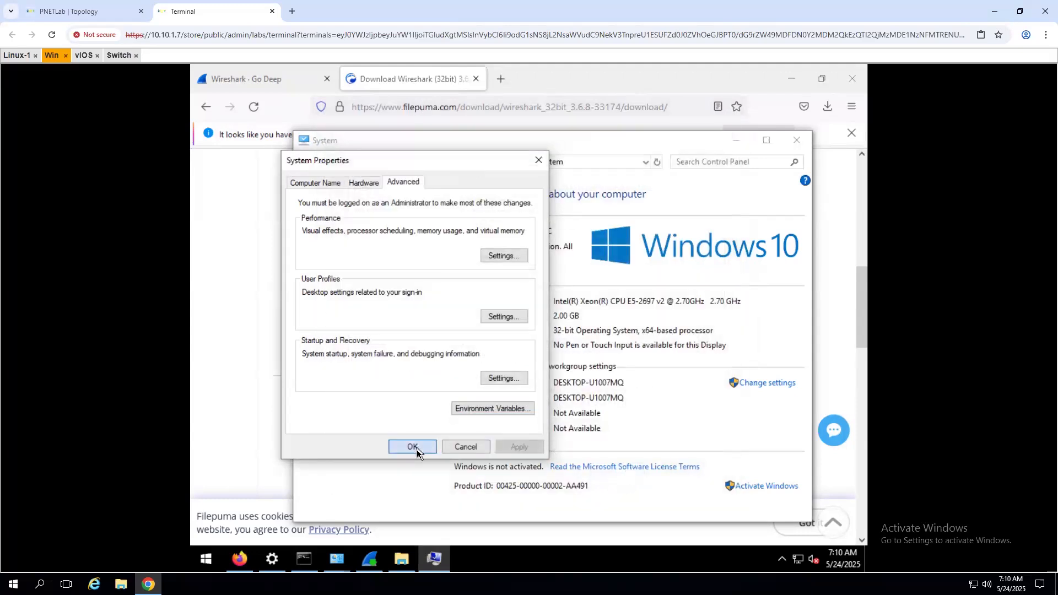
left_click(795, 144)
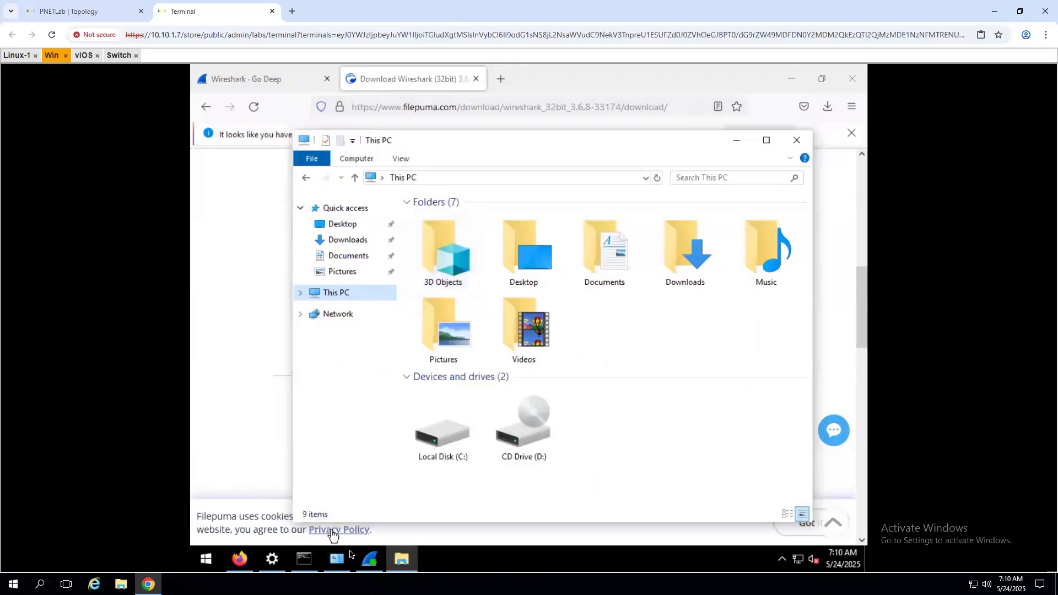
- Open C:\Users\admin in File Explorer, briefly switching to Firefox and back
double_click(442, 427)
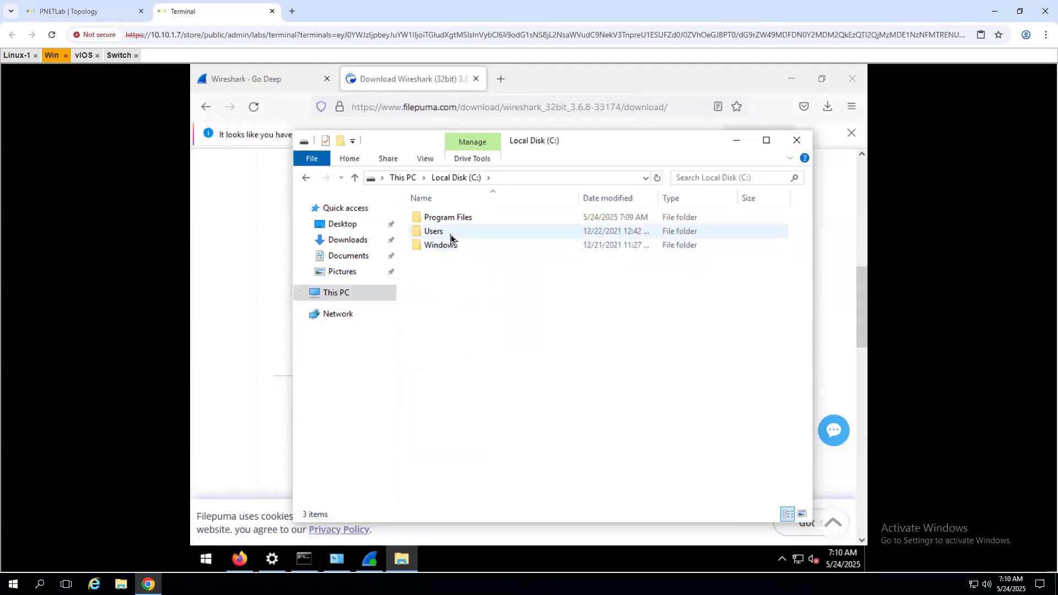
double_click(450, 238)
double_click(453, 219)
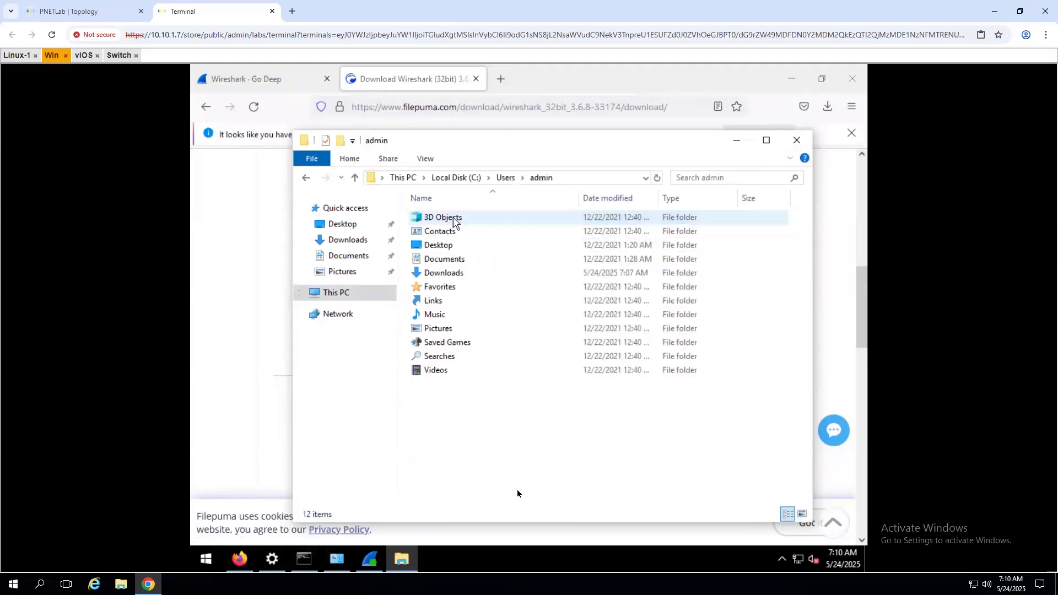
right_click(495, 424)
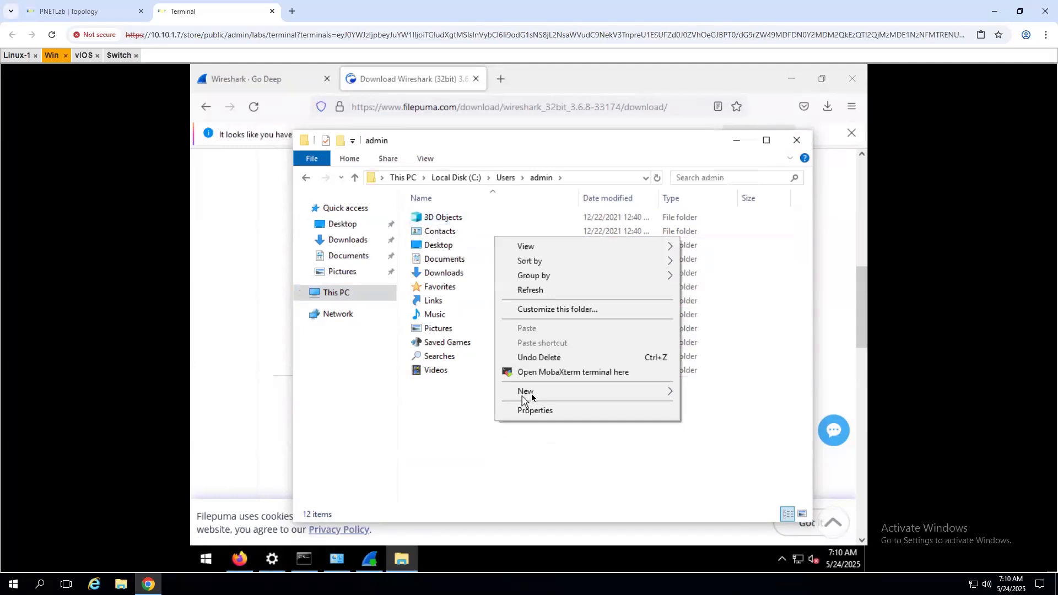
mouse_move(530, 395)
left_click(463, 420)
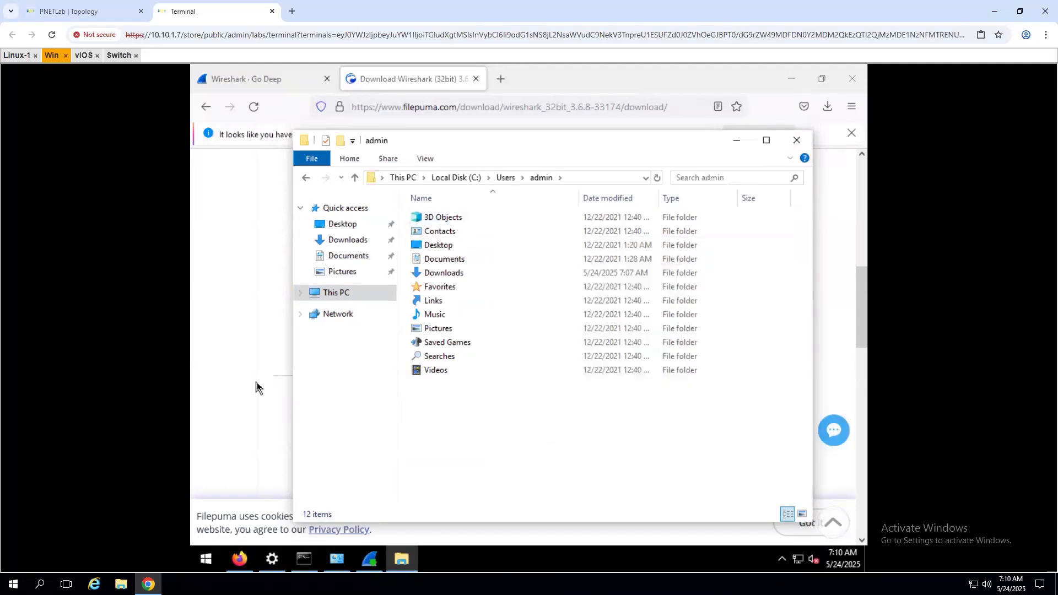
left_click(256, 384)
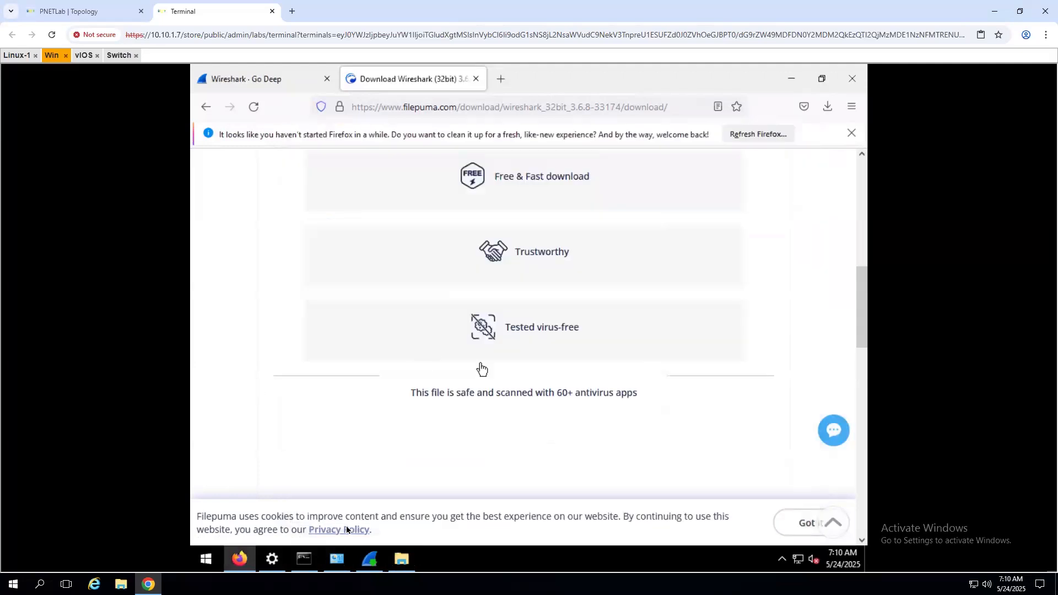
left_click(402, 559)
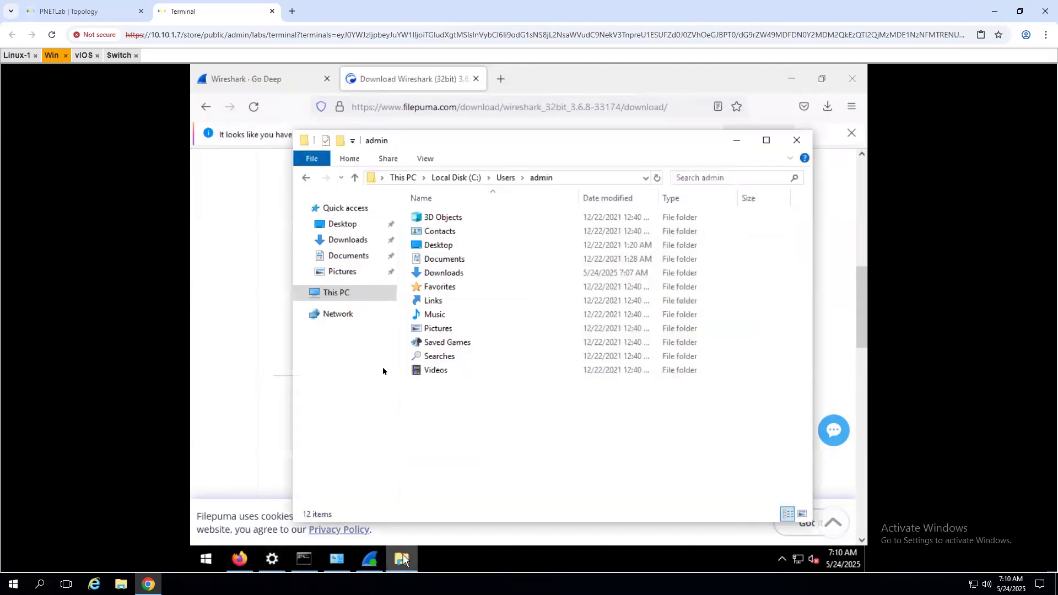
- Open the SSLKEYLOG user variable for editing via This PC's advanced system settings
right_click(364, 299)
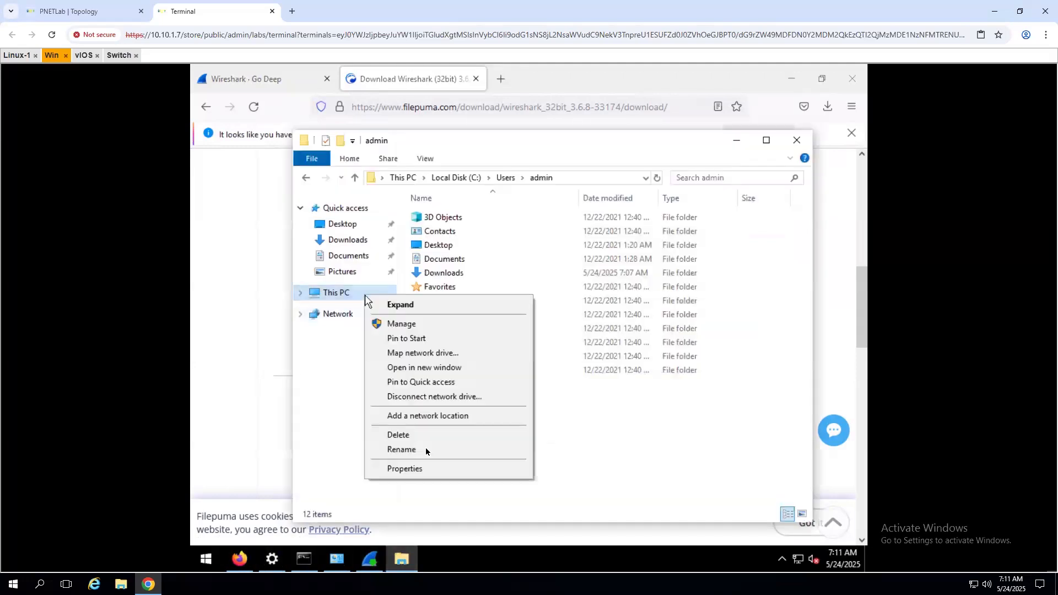
left_click(406, 470)
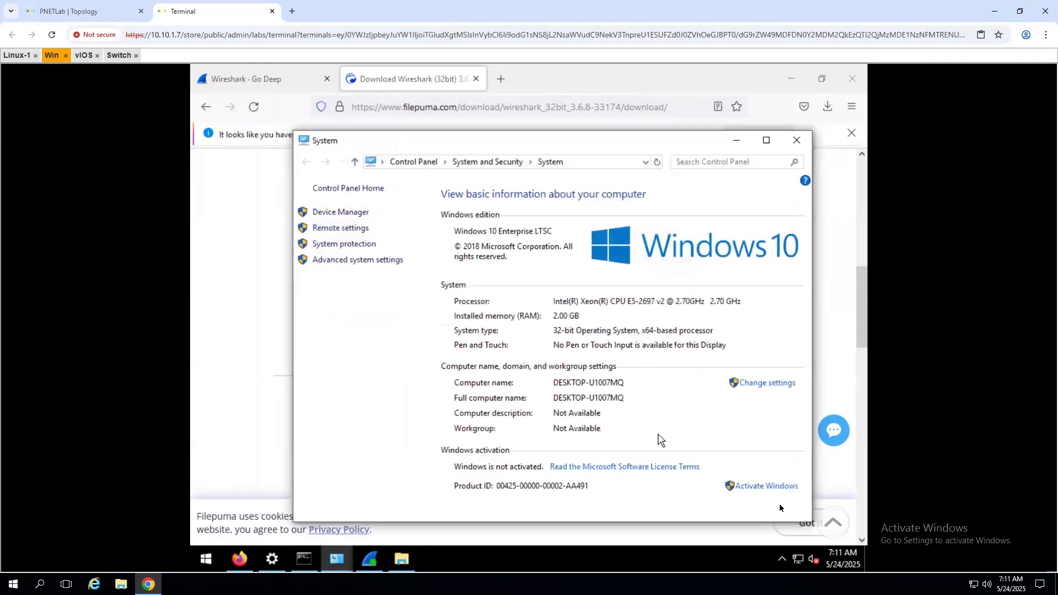
left_click(349, 262)
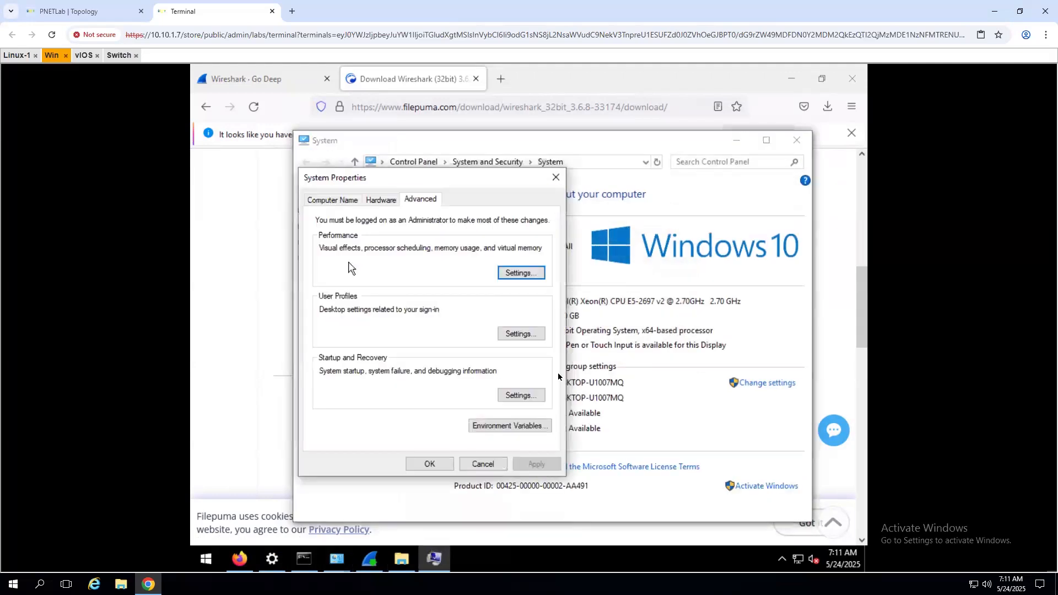
left_click(531, 429)
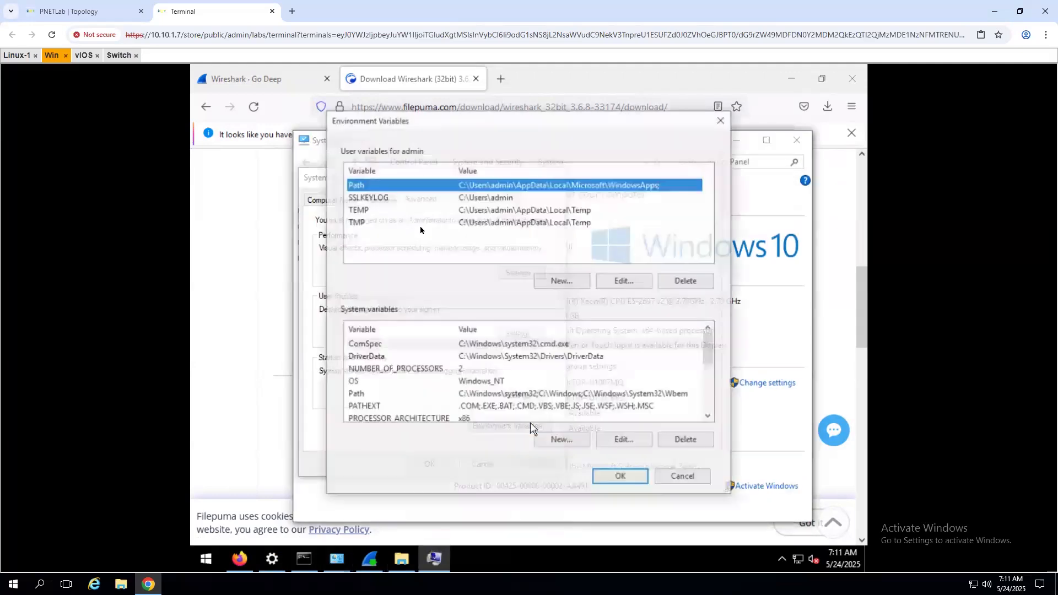
left_click(388, 197)
left_click(611, 280)
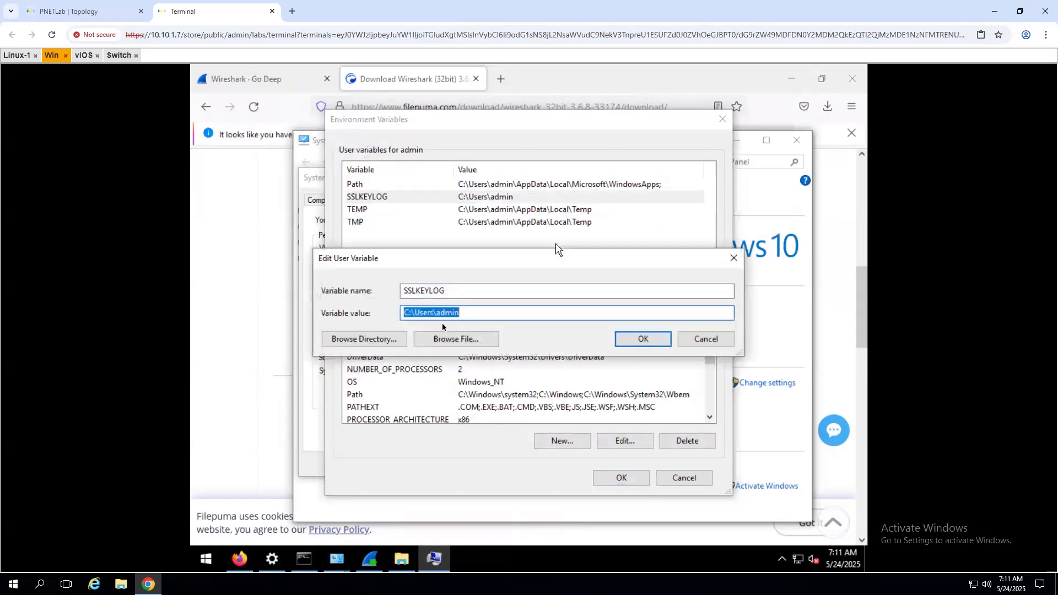
- Copy the SSLKEYLOG variable name, then OK out of the environment and system dialogs
left_click_drag(455, 290, 392, 282)
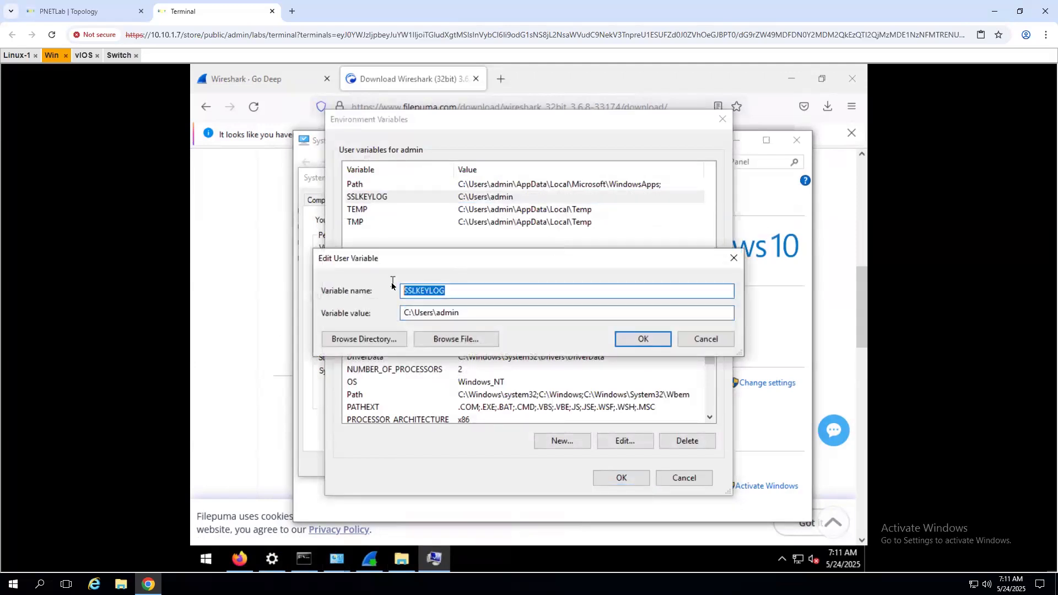
right_click(421, 291)
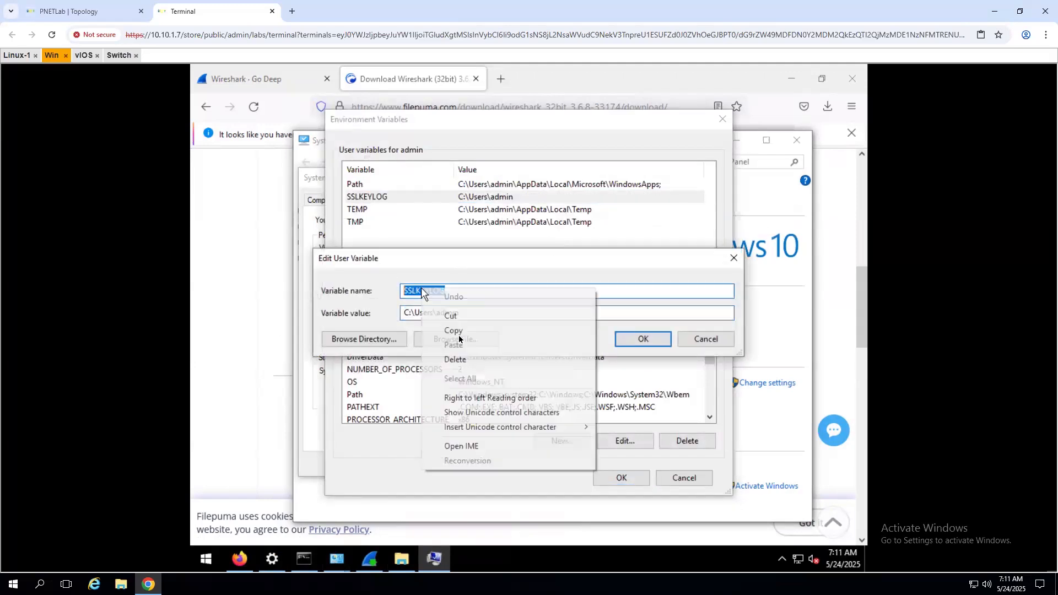
left_click(643, 339)
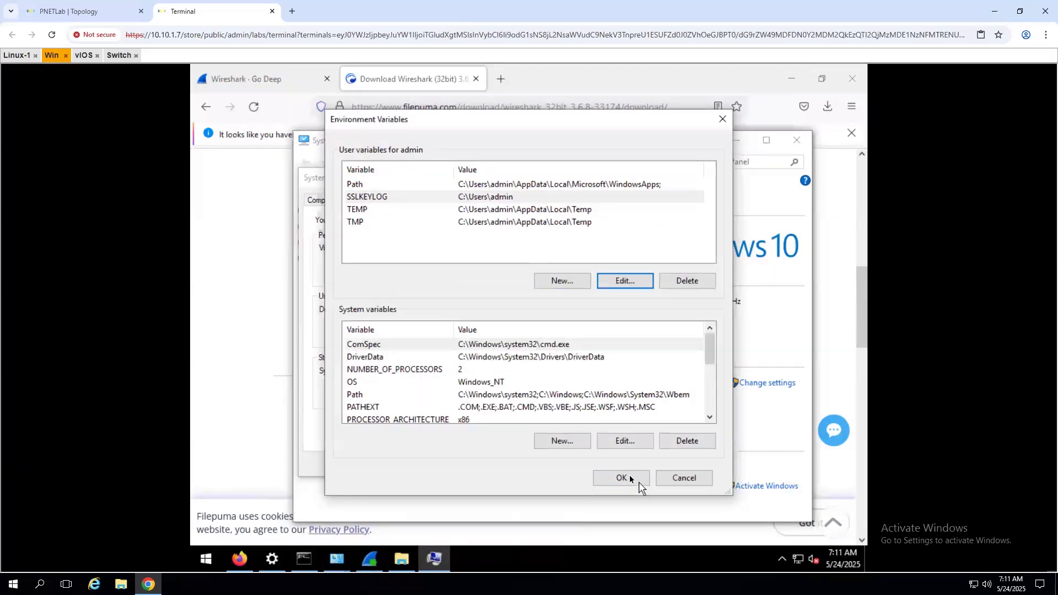
left_click(630, 477)
left_click(431, 466)
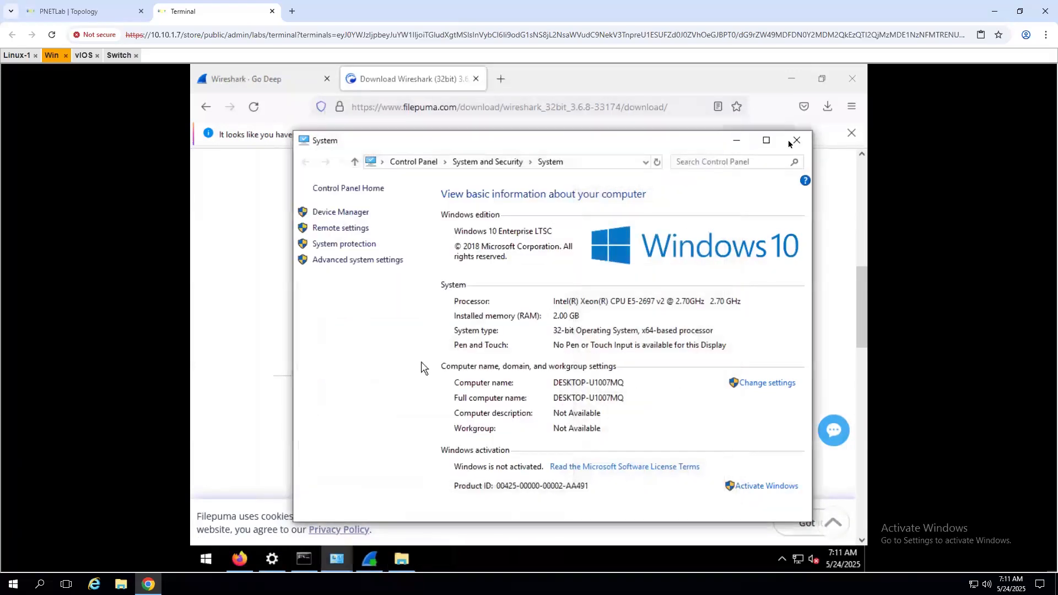
- Close the System window and navigate to C:\Users\admin in File Explorer
left_click(796, 141)
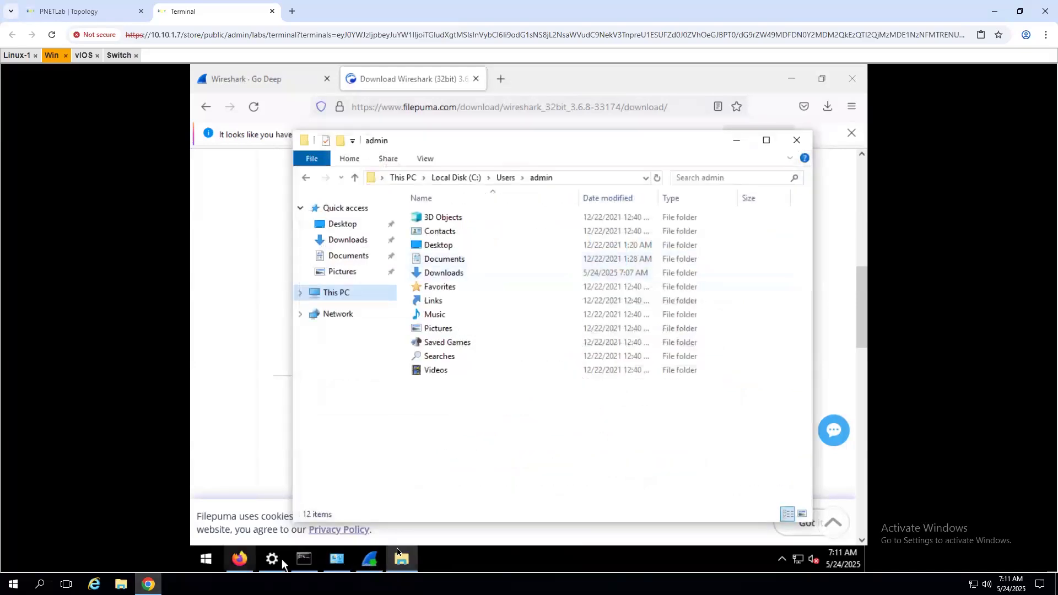
left_click(355, 299)
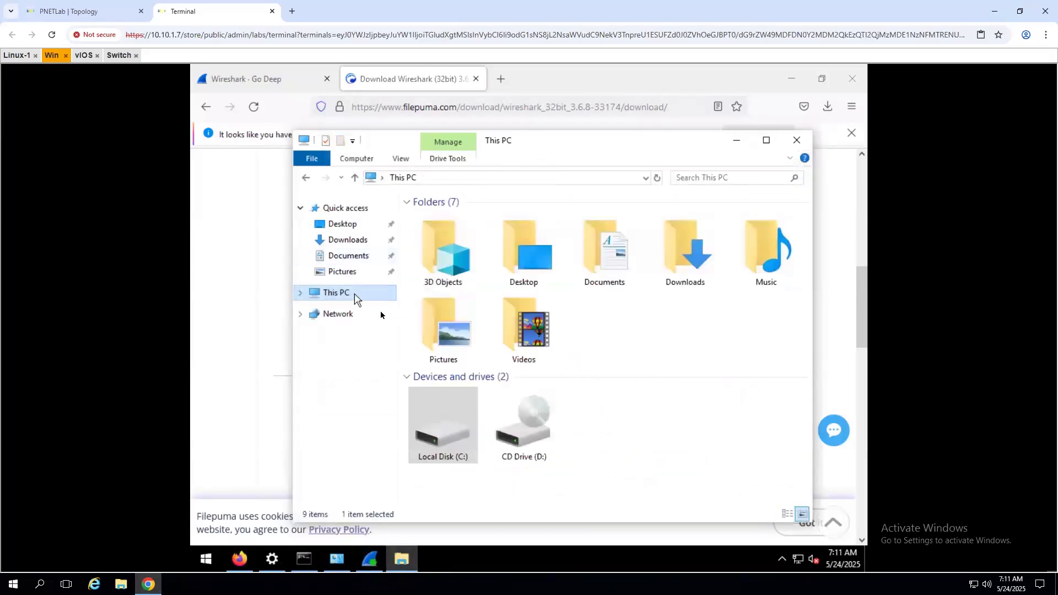
double_click(442, 424)
double_click(433, 231)
double_click(449, 222)
- Create an empty text document named SSLKEYLOG in the admin folder
right_click(475, 405)
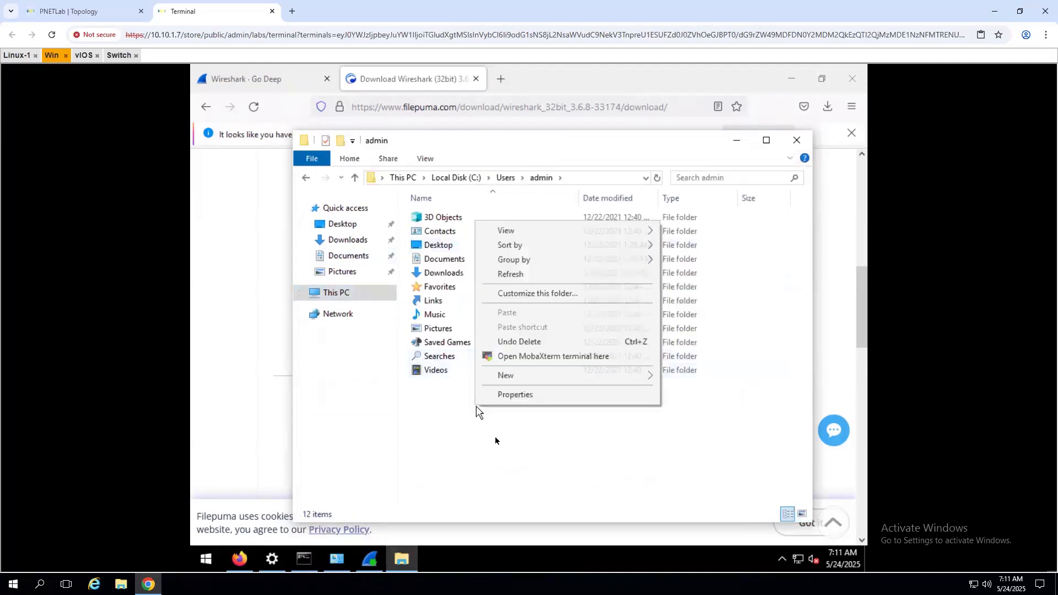
mouse_move(535, 374)
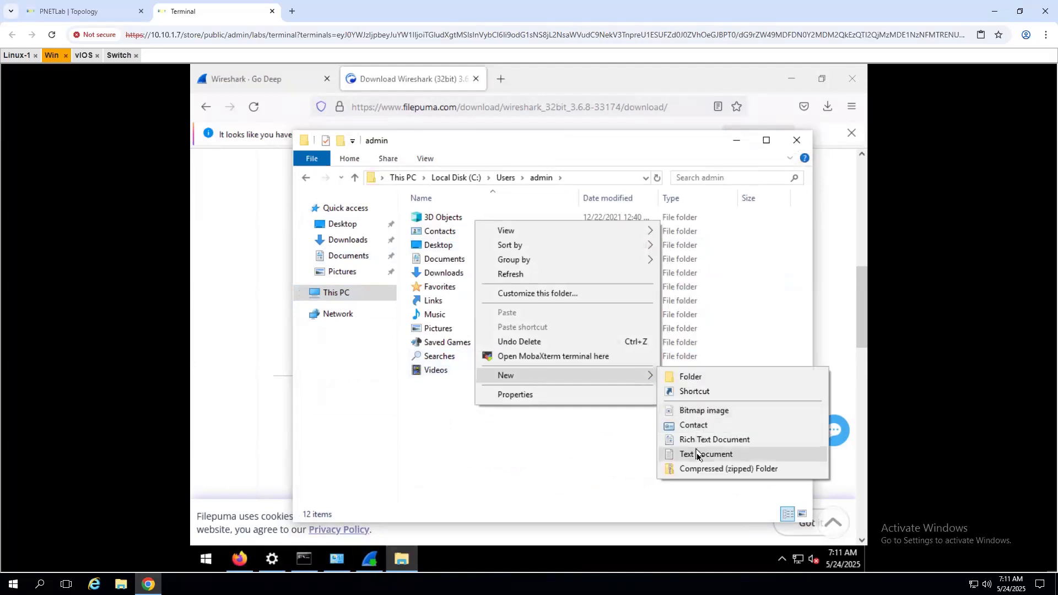
left_click(696, 455)
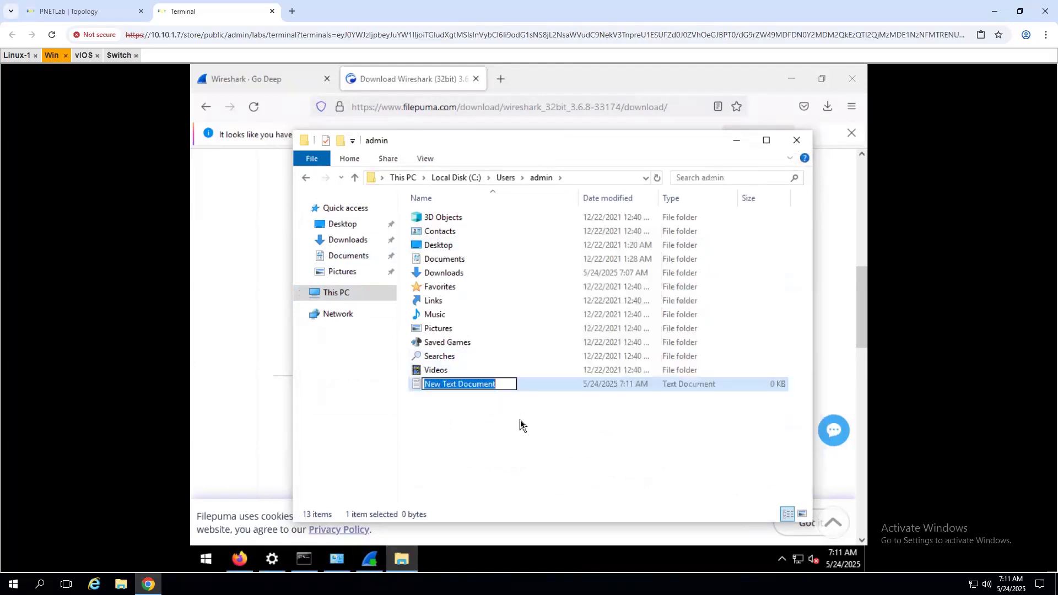
type("SSLKEYLOG")
key("Return")
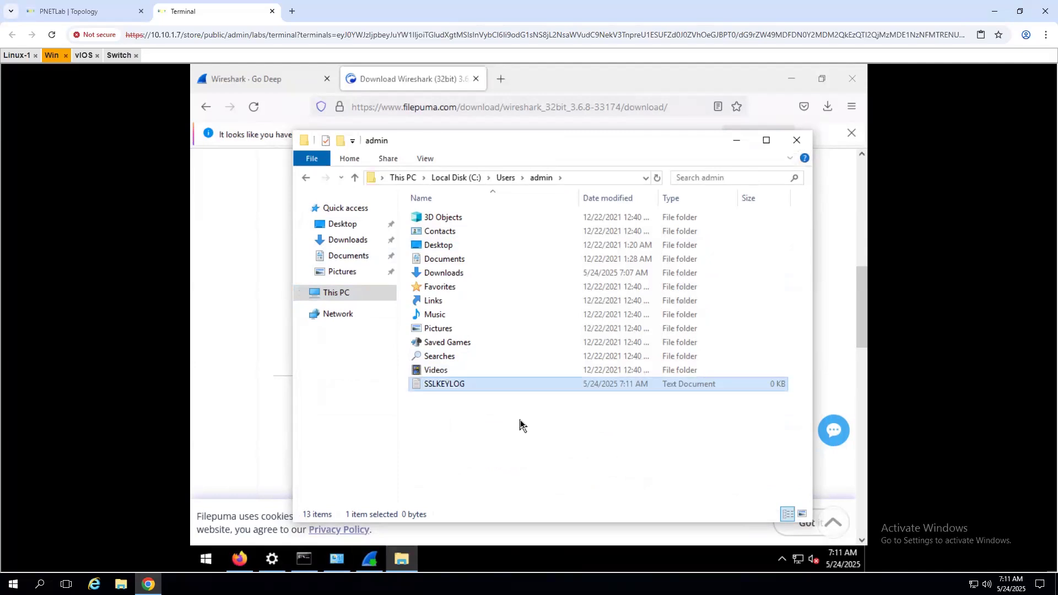
left_click(481, 435)
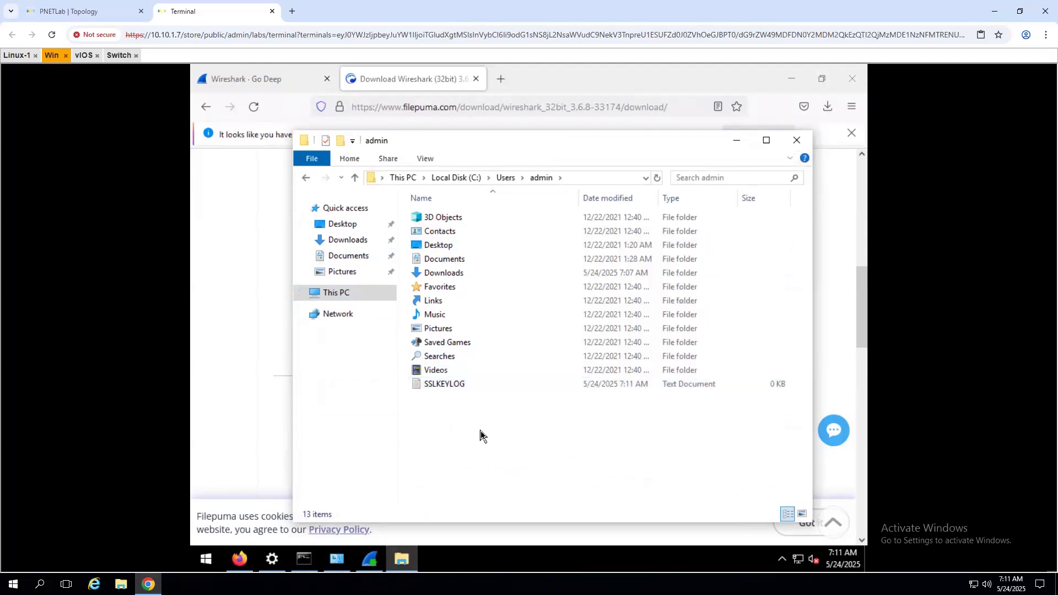
- Create a second text document named DEBUG_TLS, then bring Firefox forward
right_click(445, 406)
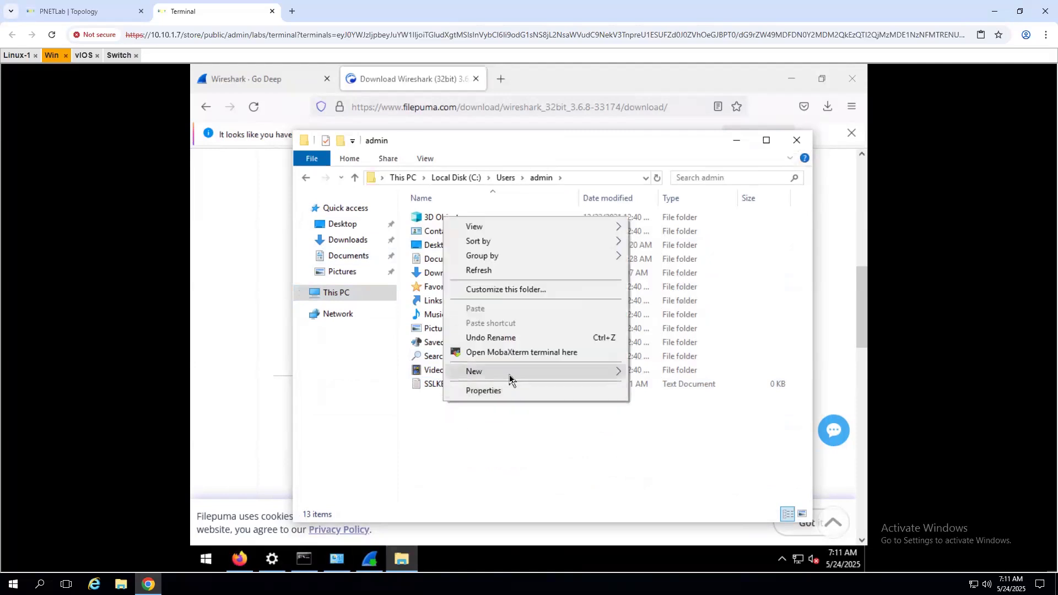
mouse_move(509, 377)
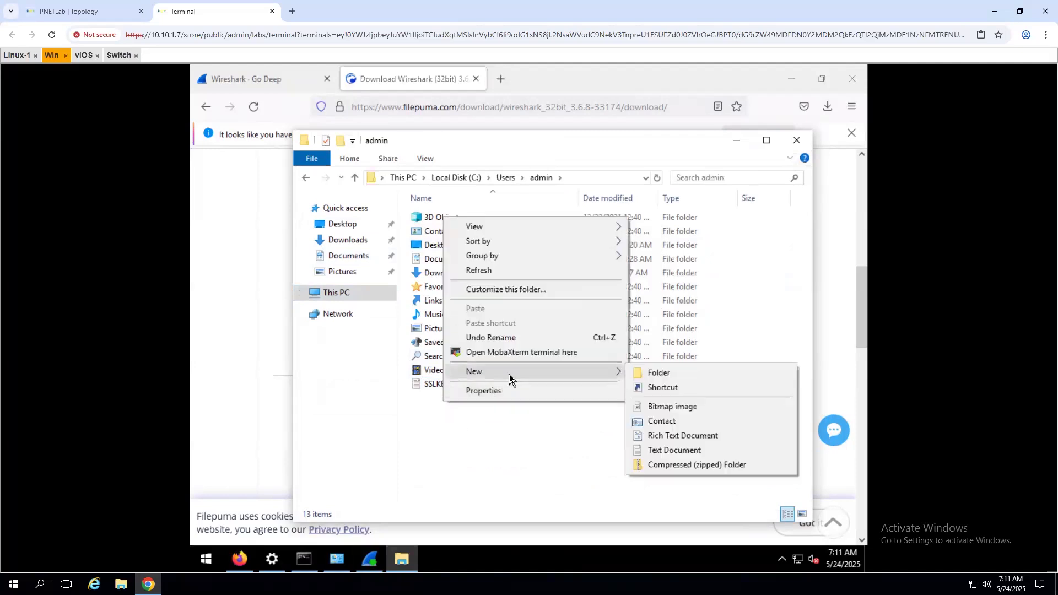
left_click(684, 450)
type("DEBUG")
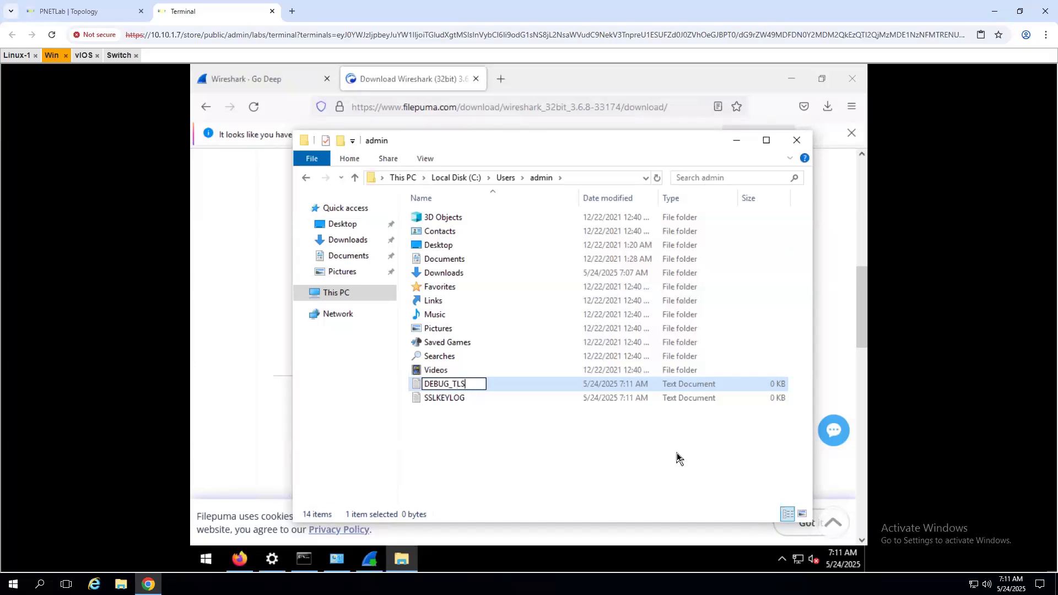
type("_TLS")
left_click(557, 456)
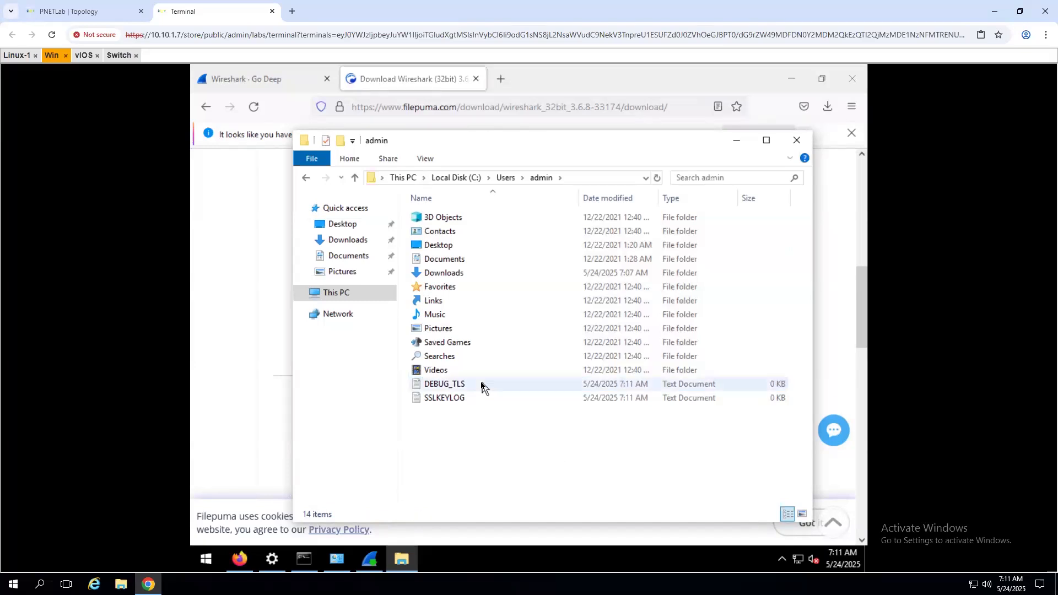
left_click(279, 394)
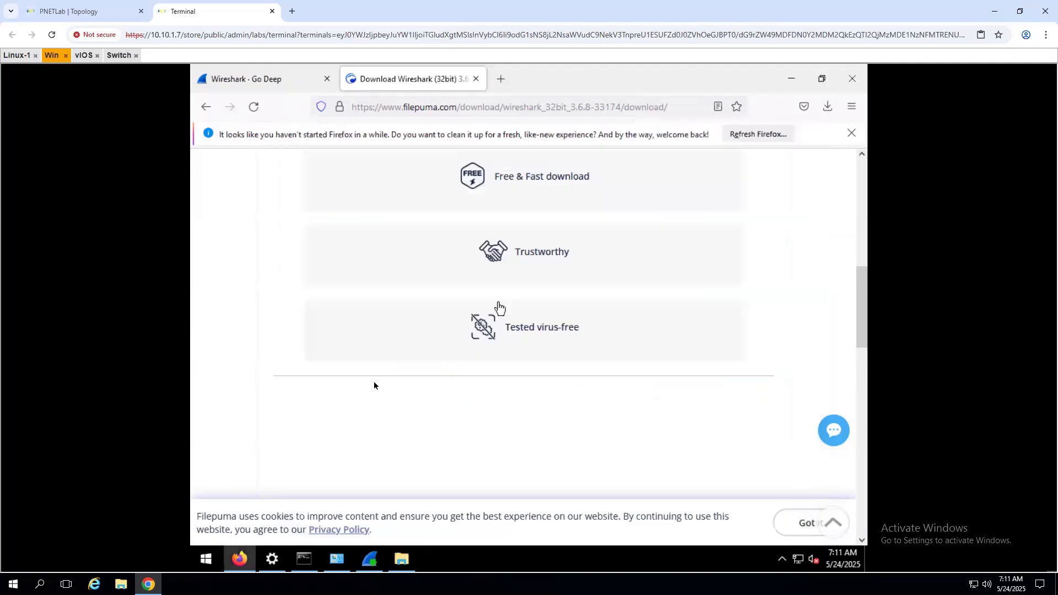
- Finish the Wireshark installer, launch Wireshark 3.6.8, and start capturing on Ethernet
left_click(373, 563)
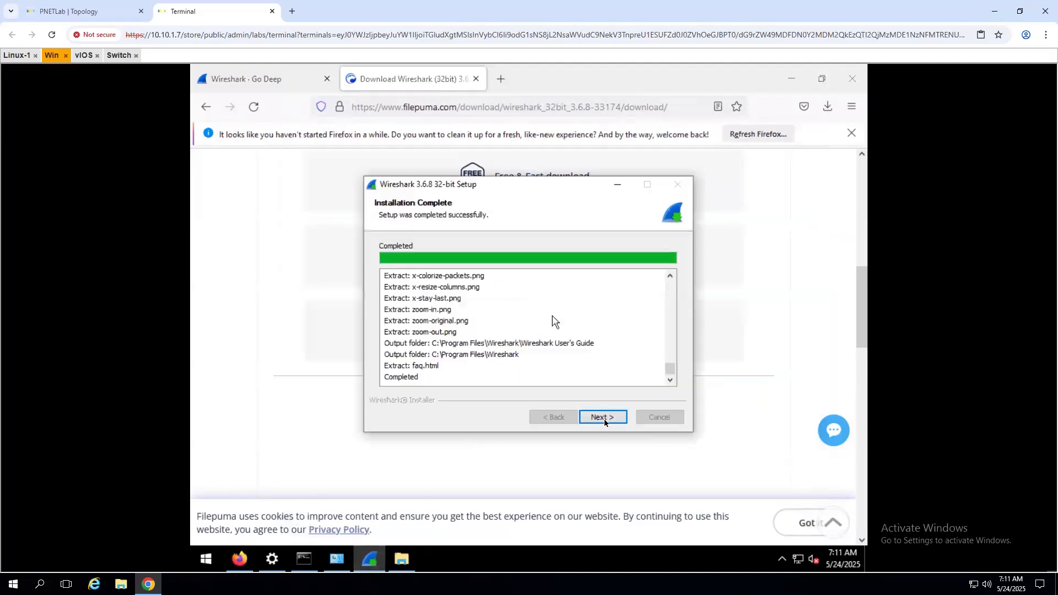
left_click(604, 418)
left_click(603, 418)
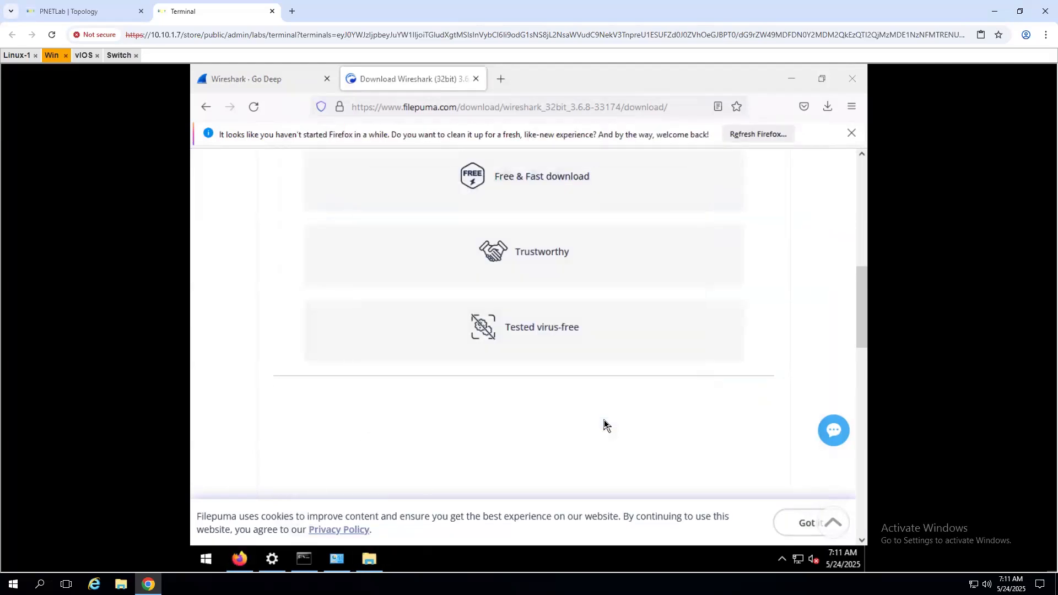
left_click(207, 558)
left_click(277, 434)
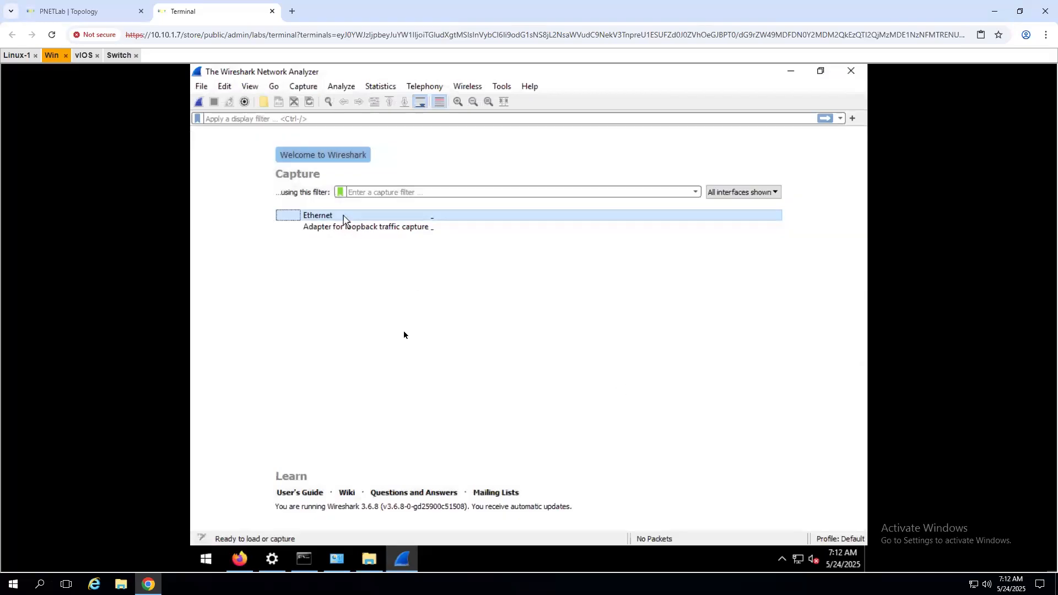
double_click(343, 219)
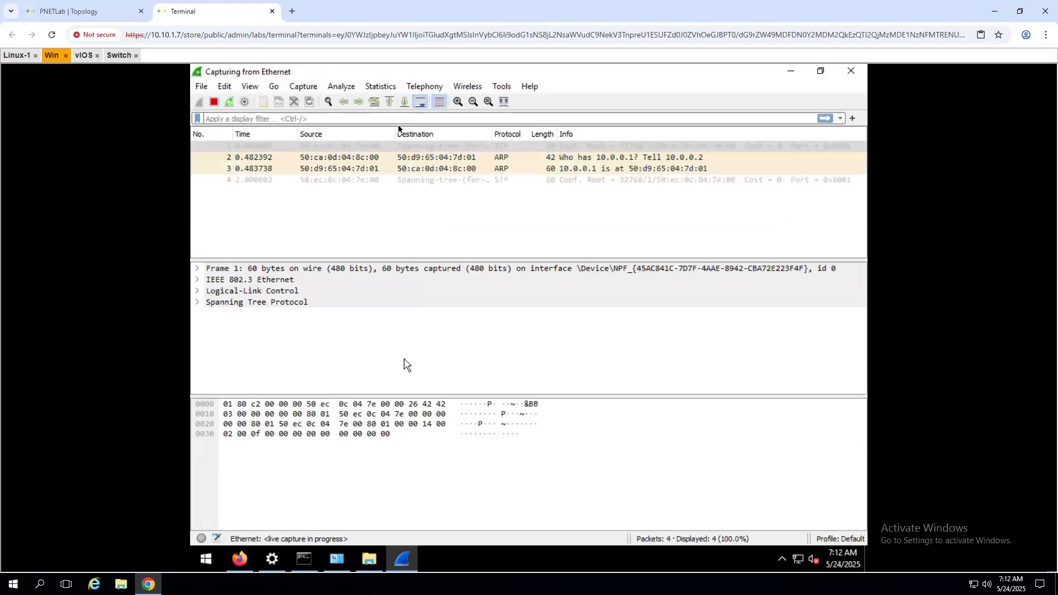
- Enlarge the packet pane font and stop the live Ethernet capture at 2160 packets
left_click(457, 103)
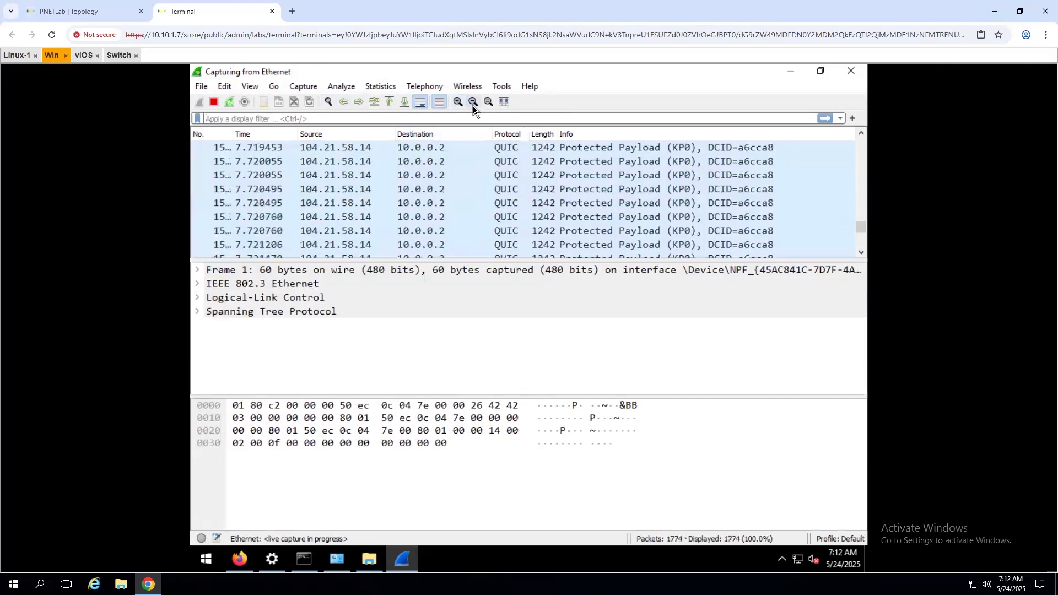
left_click(215, 102)
left_click(224, 86)
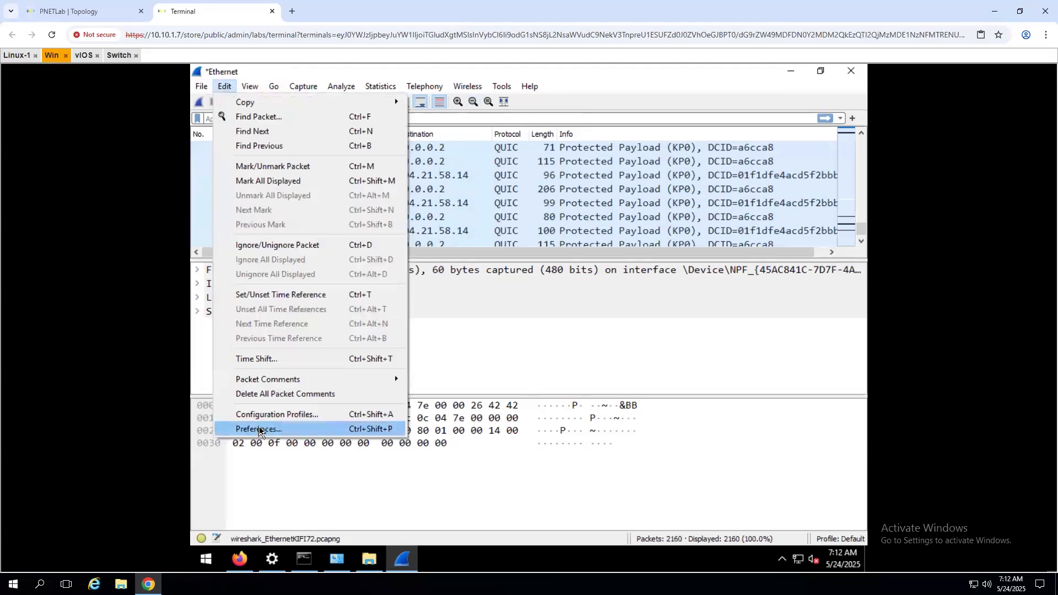
- Bring up the TLS protocol page in Wireshark Preferences
left_click(259, 429)
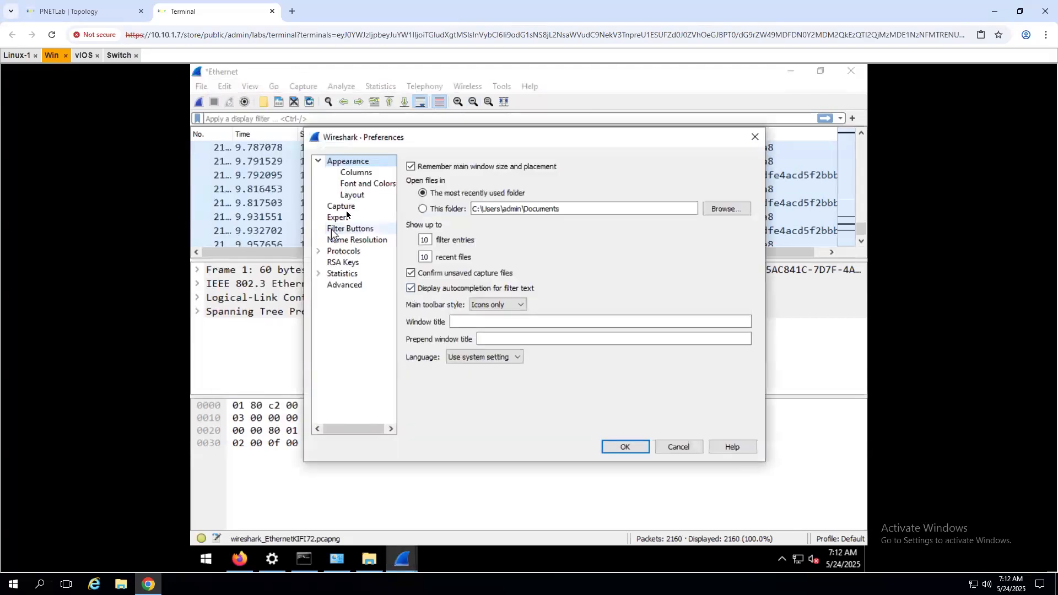
left_click(318, 251)
left_click(344, 275)
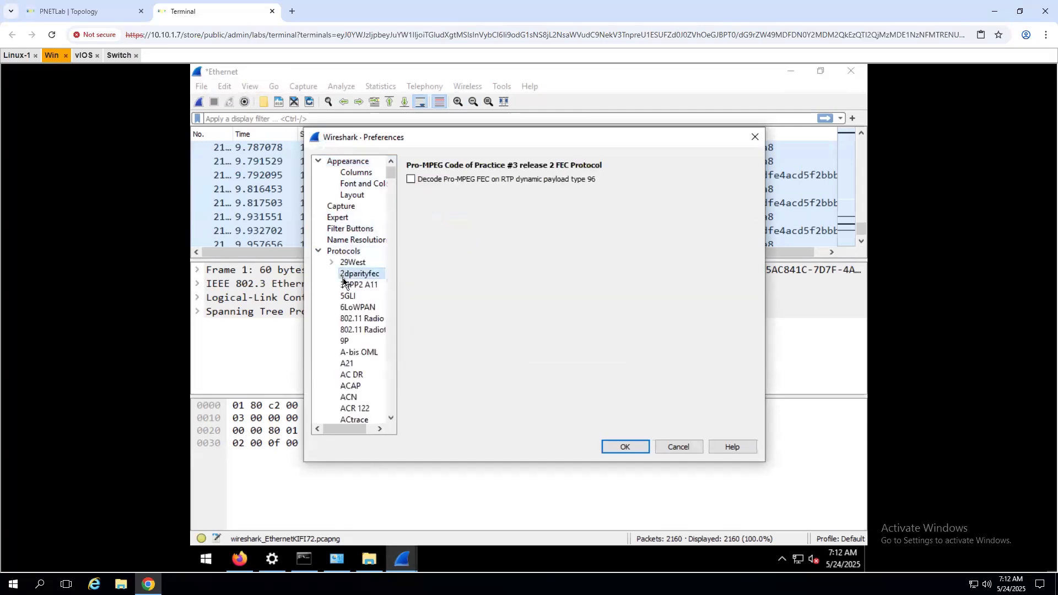
type("tls")
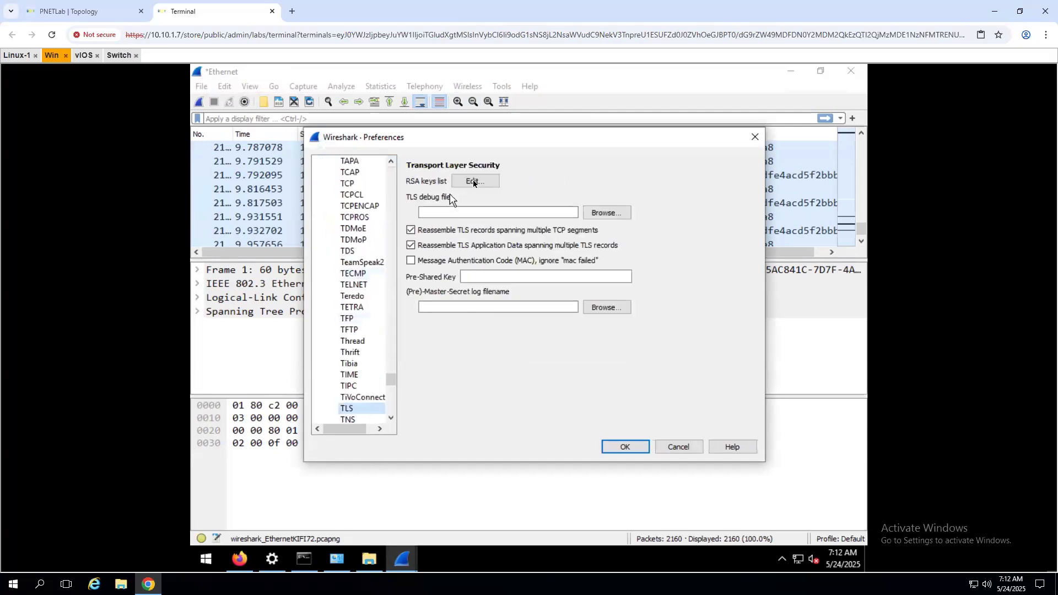
- Set the (Pre)-Master-Secret log filename to C:\Users\admin\SSLKEYLOG.txt
left_click(606, 312)
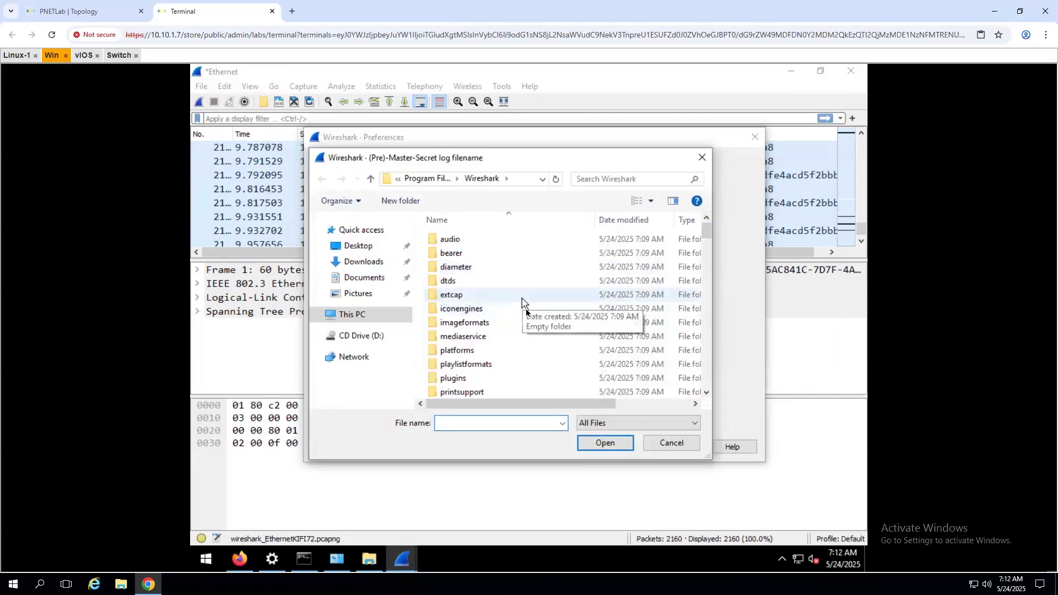
scroll(524, 314, "down", 6)
left_click(353, 314)
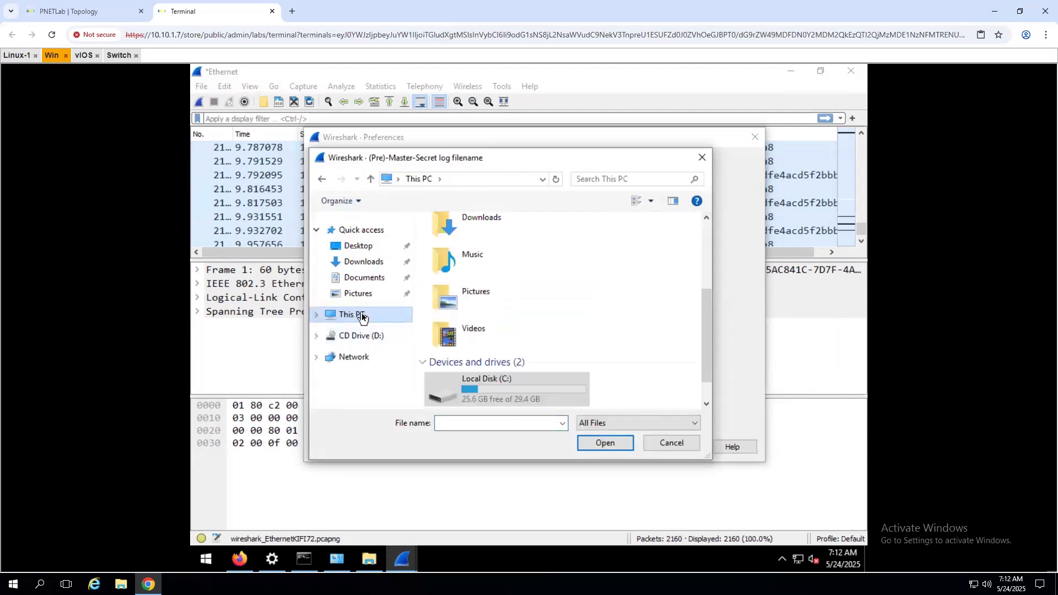
double_click(465, 383)
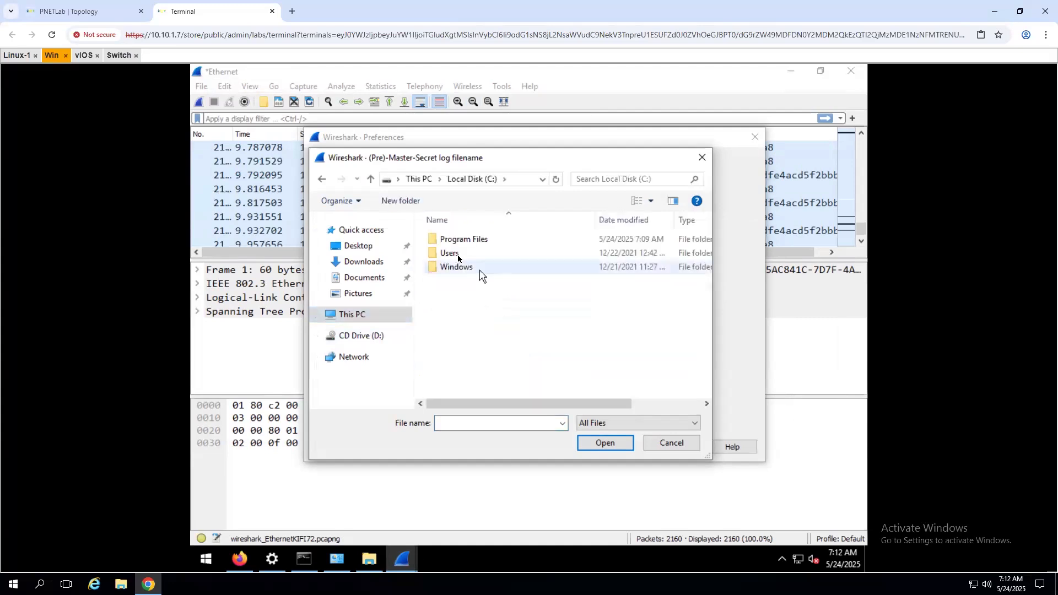
double_click(457, 256)
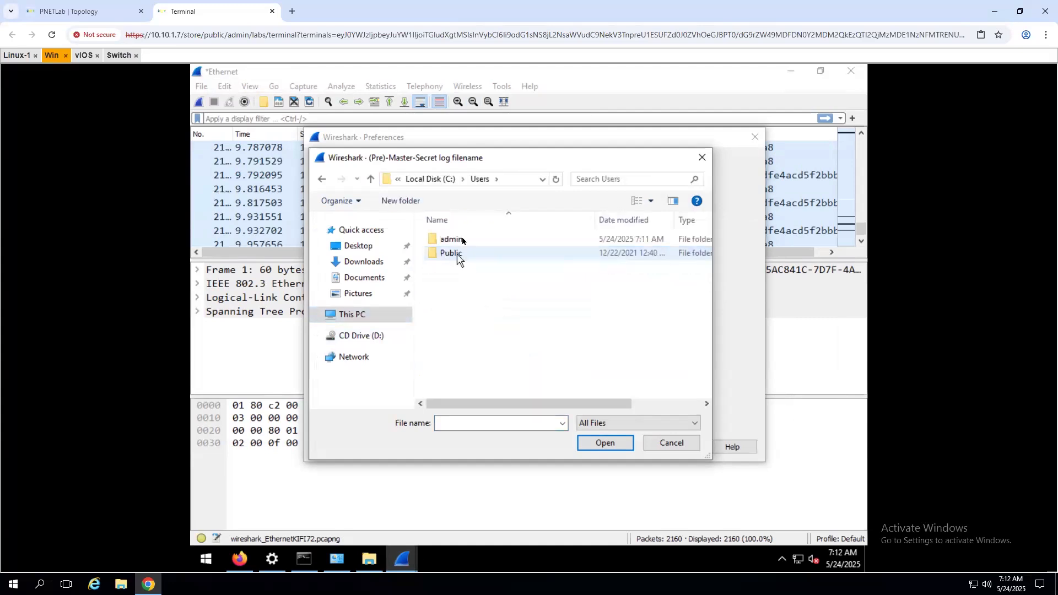
double_click(457, 238)
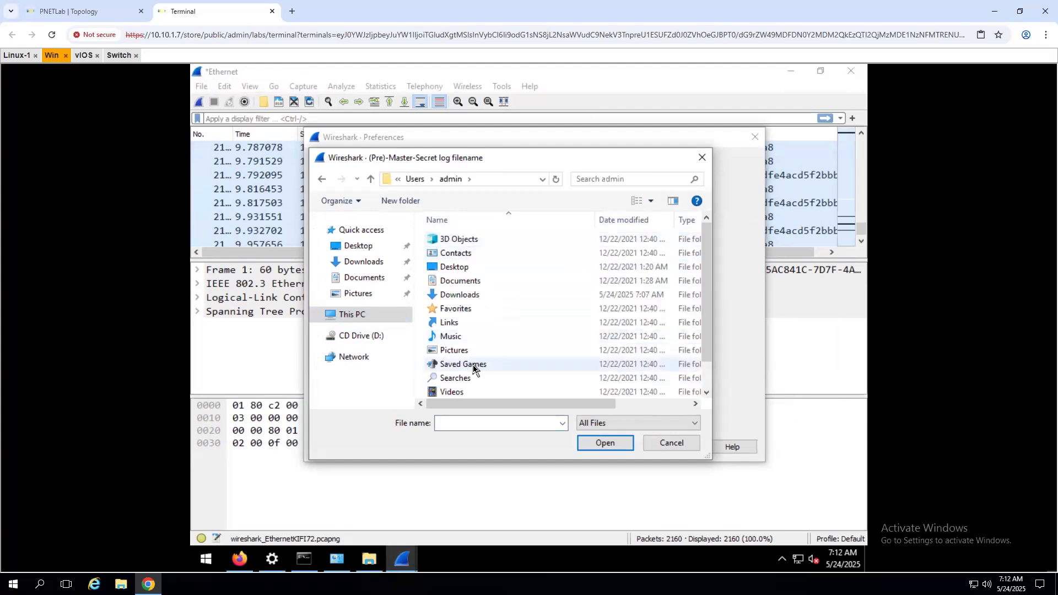
scroll(472, 372, "down", 1)
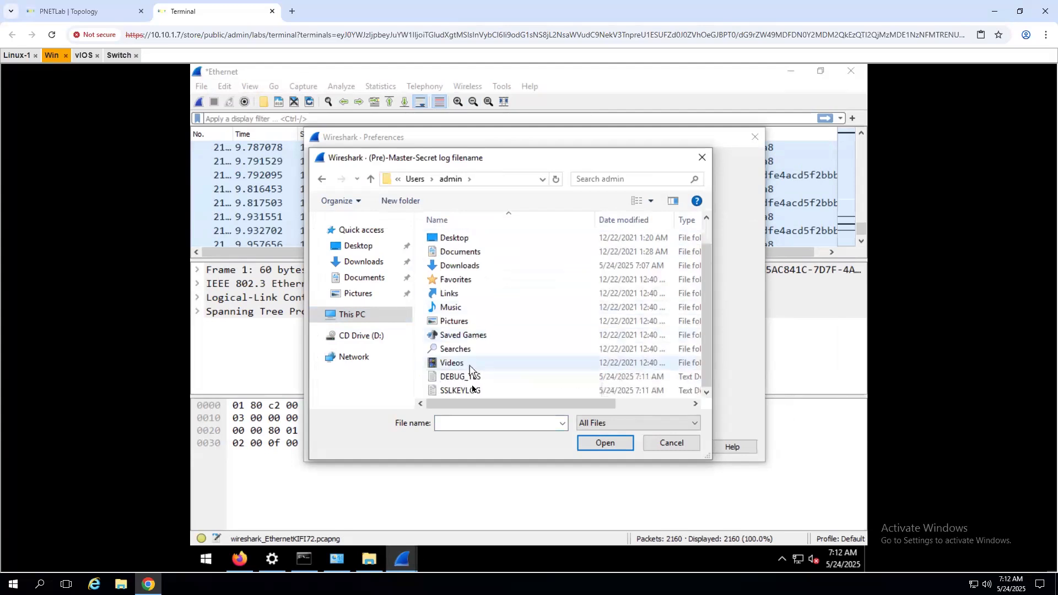
left_click(472, 391)
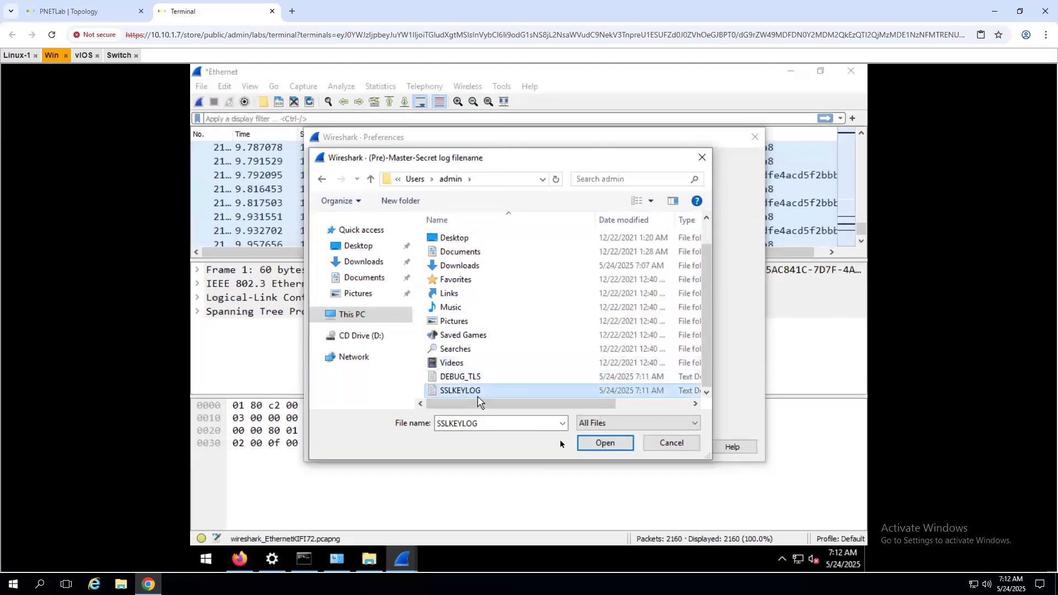
left_click(604, 443)
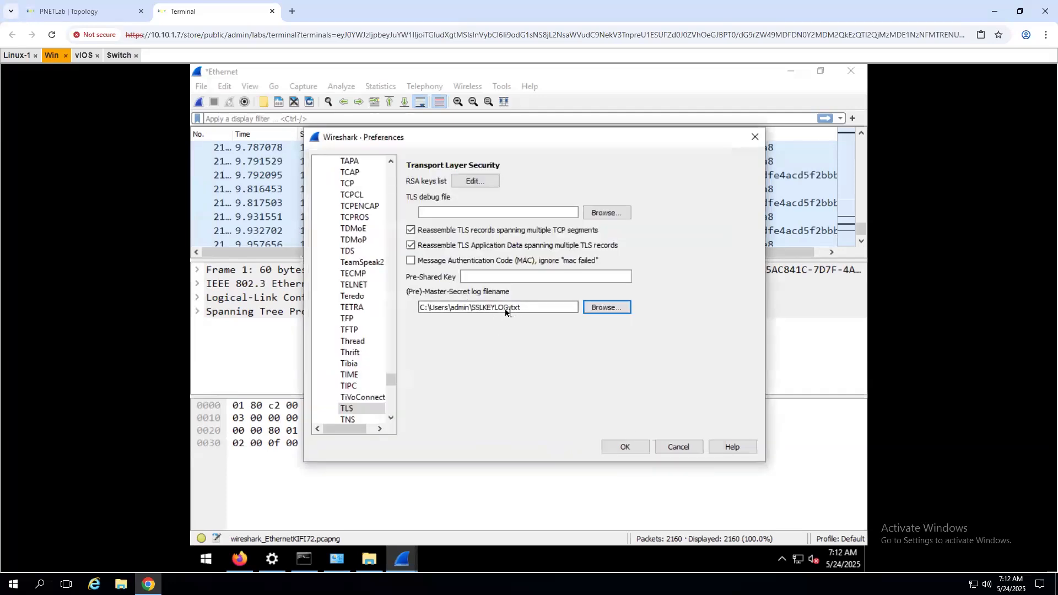
- Set the TLS debug file to C:\Users\admin\DEBUG_TLS.txt, overwriting the existing file
left_click(606, 213)
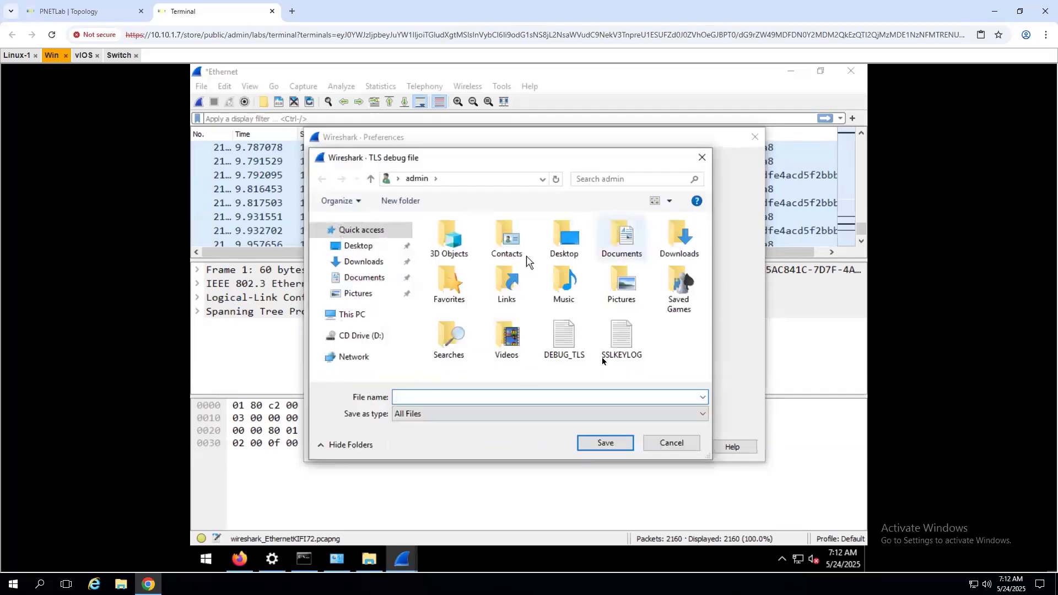
left_click(564, 339)
left_click(592, 442)
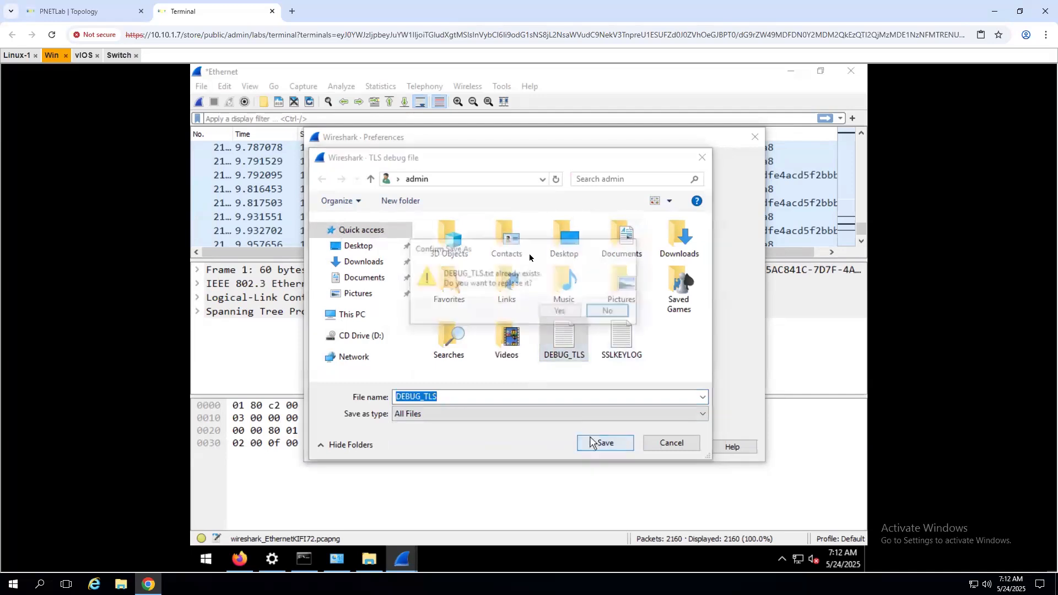
left_click(564, 313)
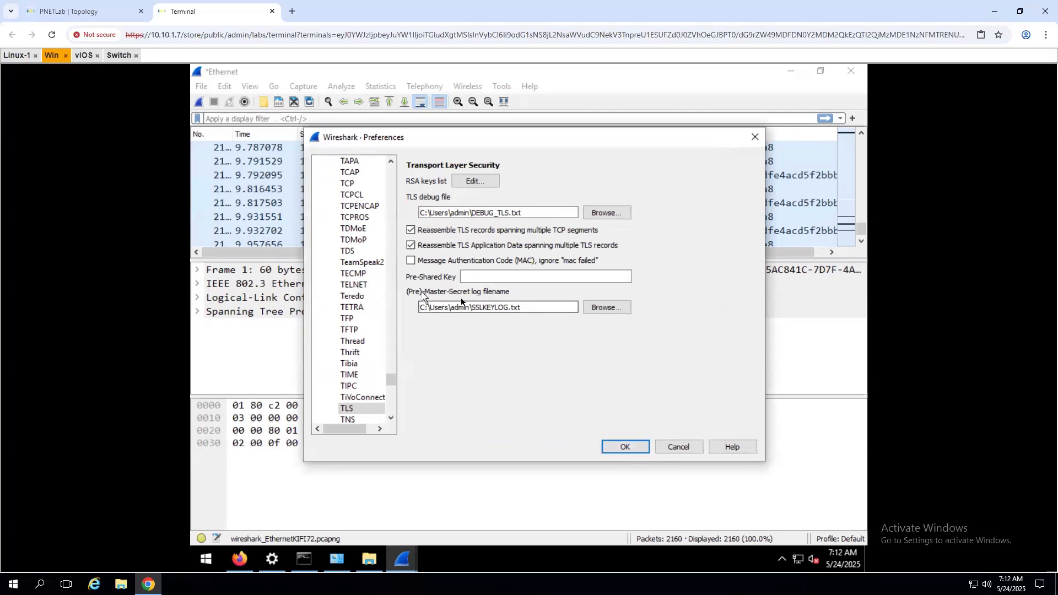
- Apply the TLS preferences and widen the Protocol column so TLSv1.3 shows in full
left_click(622, 447)
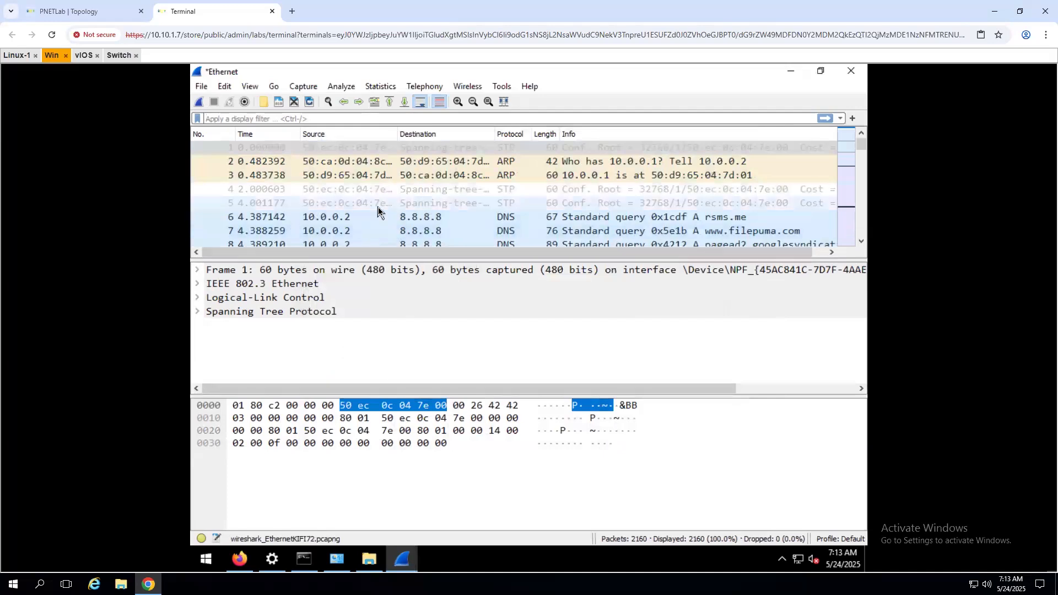
scroll(351, 216, "down", 15)
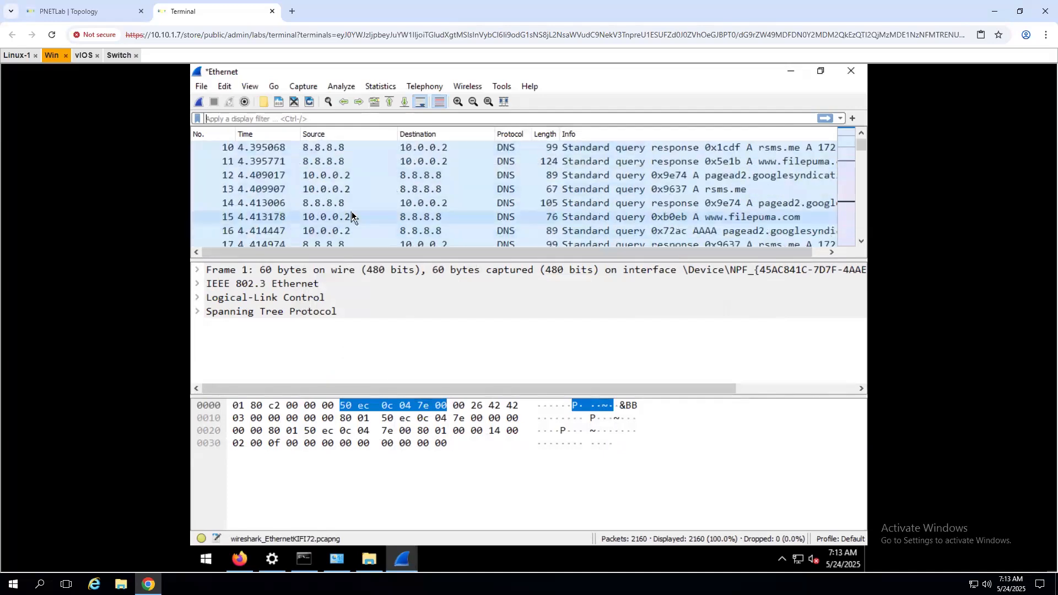
left_click_drag(858, 151, 849, 120)
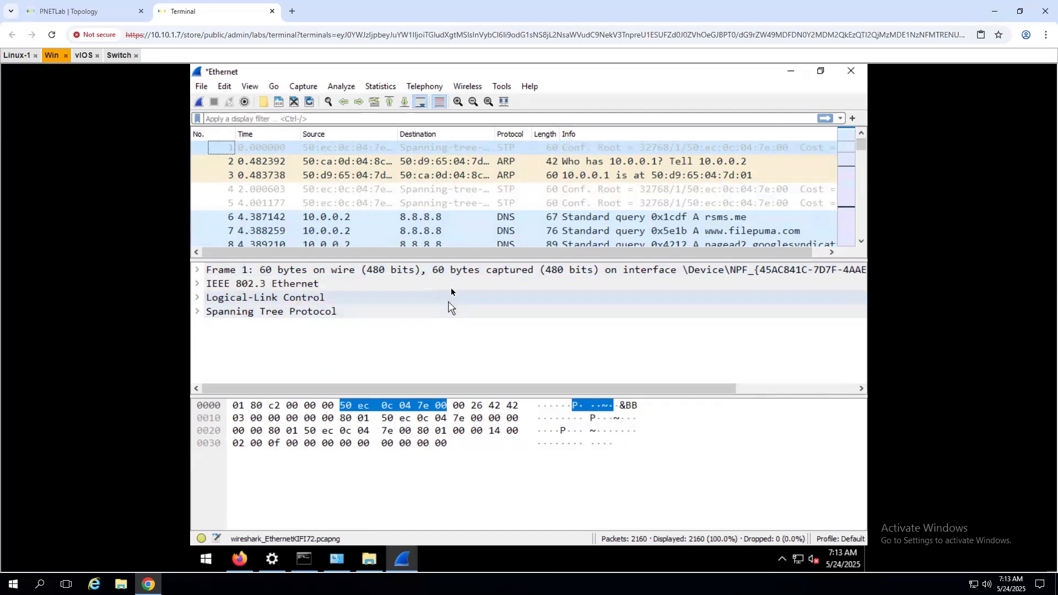
scroll(464, 204, "down", 9)
scroll(451, 225, "down", 20)
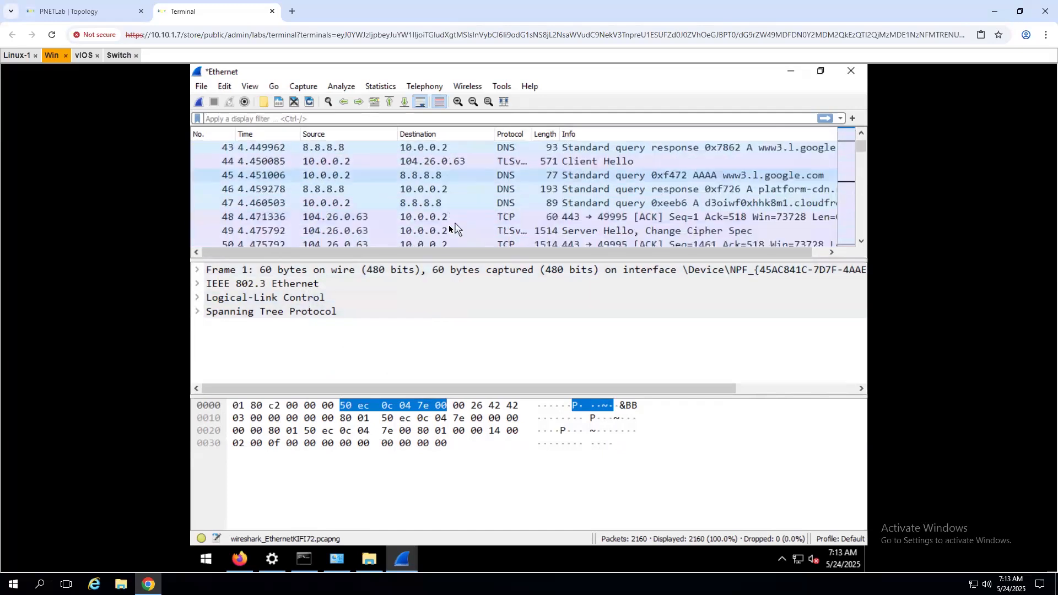
scroll(449, 223, "down", 18)
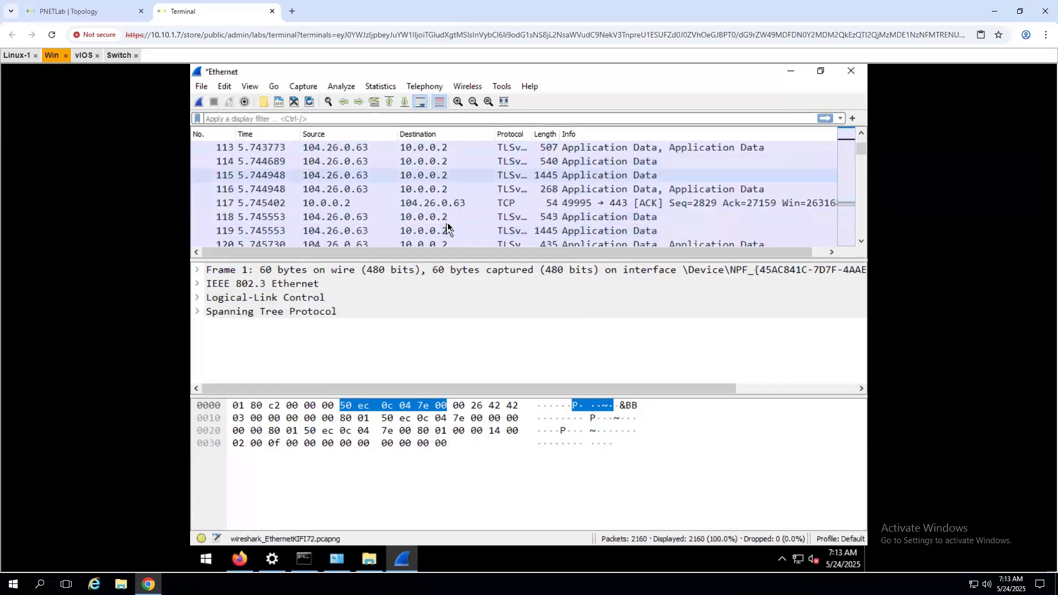
scroll(453, 222, "down", 13)
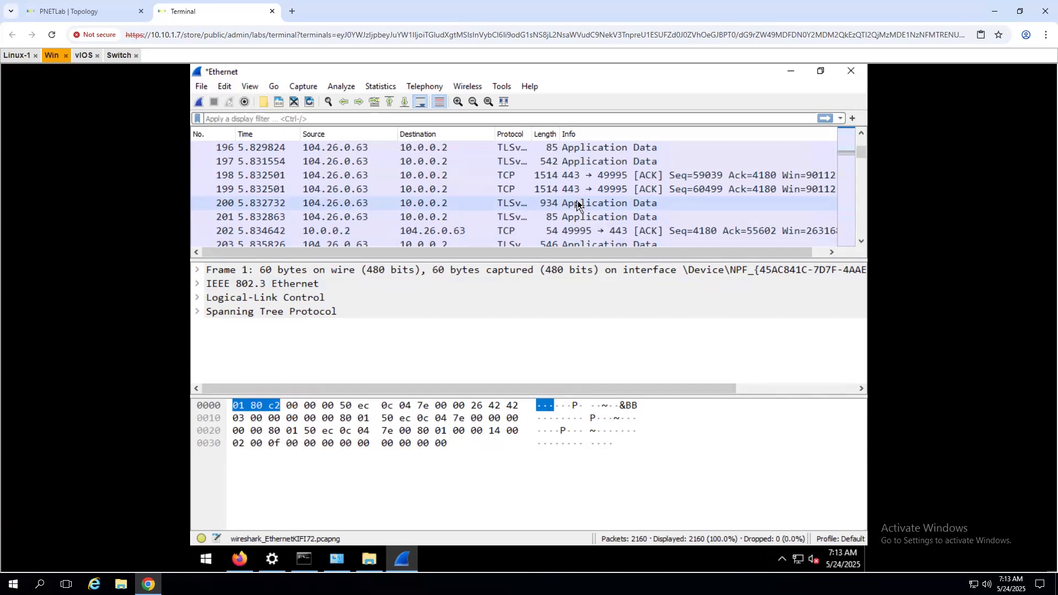
scroll(566, 205, "down", 3)
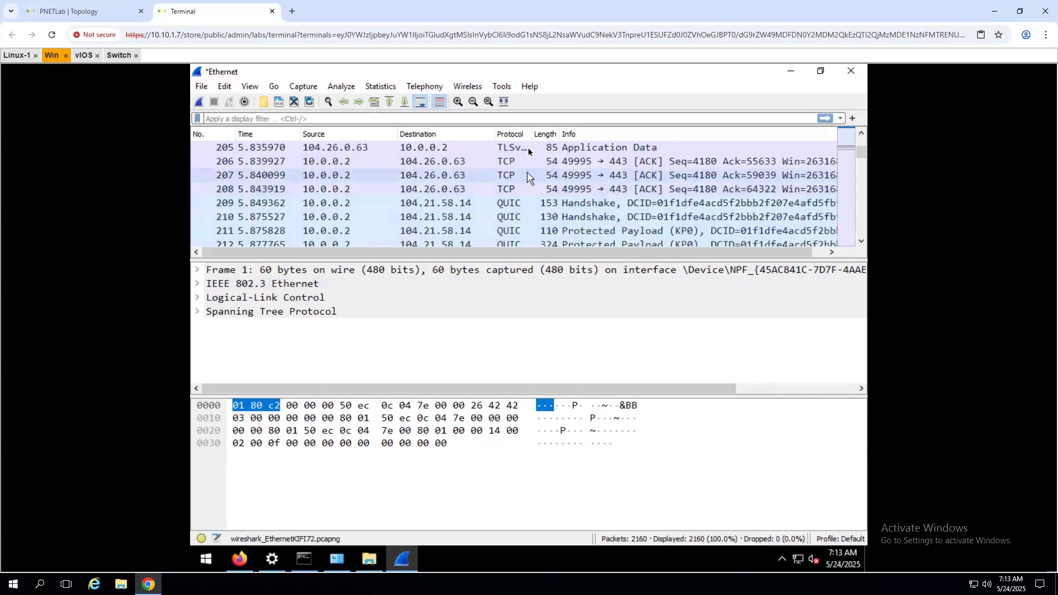
scroll(566, 205, "up", 3)
left_click_drag(531, 131, 569, 134)
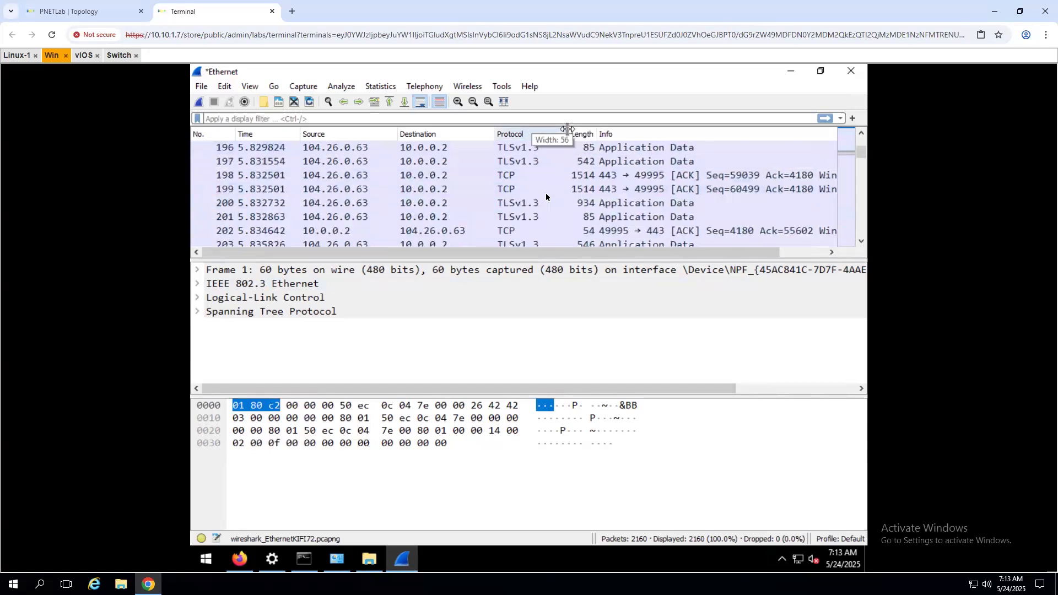
- Inspect the TLSv1.3 Application Data record of packet 197 from 104.26.0.63
left_click(489, 163)
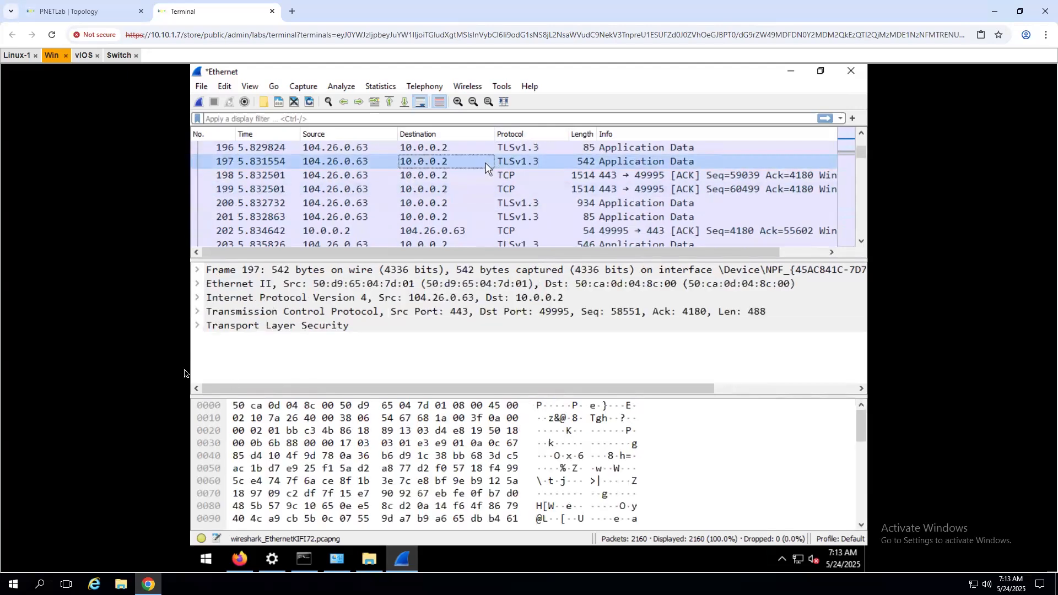
left_click(197, 325)
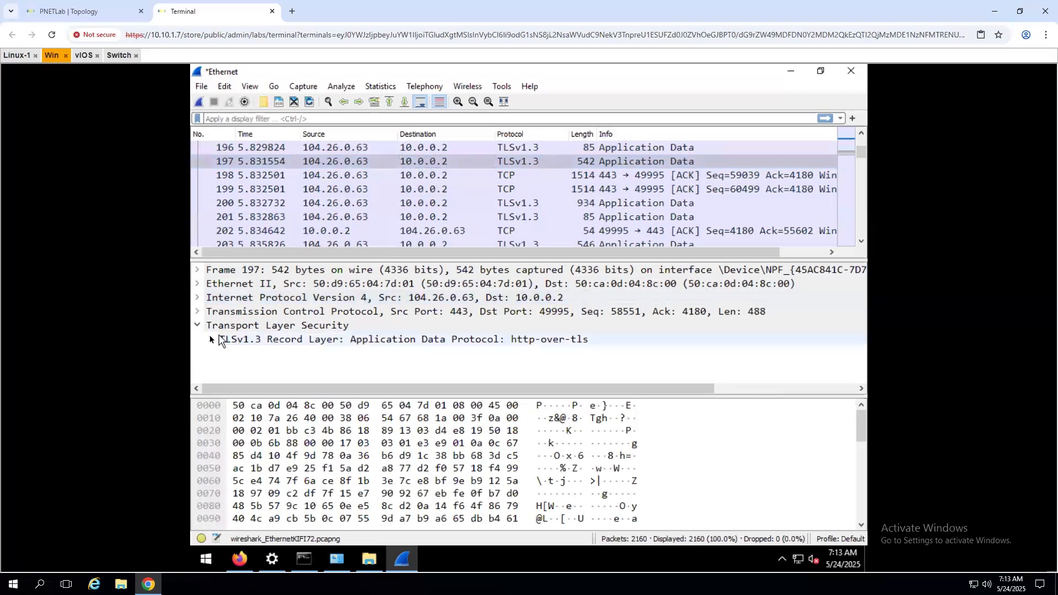
left_click(210, 339)
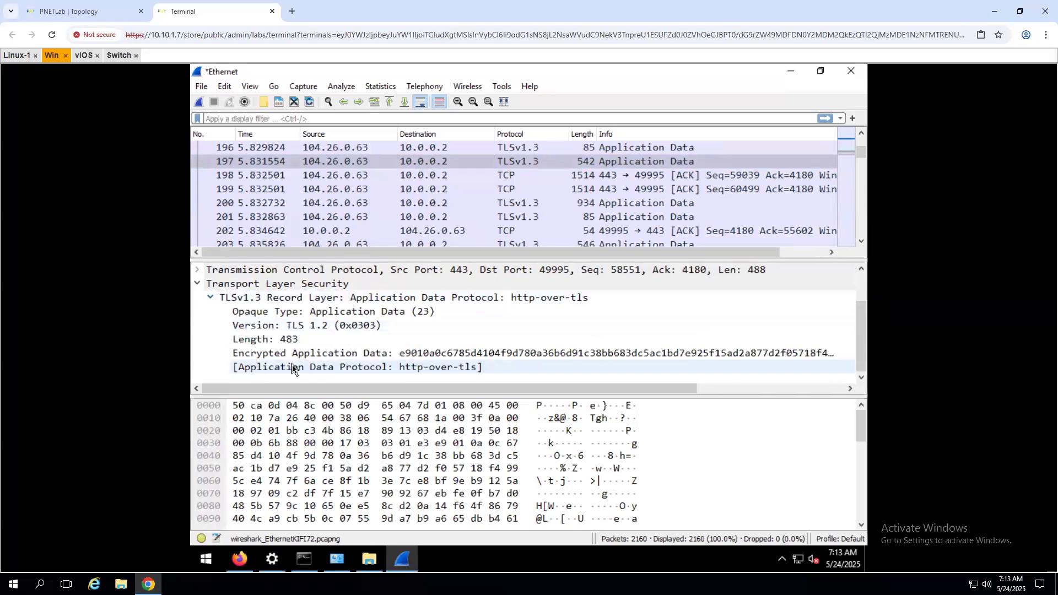
left_click(292, 368)
scroll(314, 208, "down", 2)
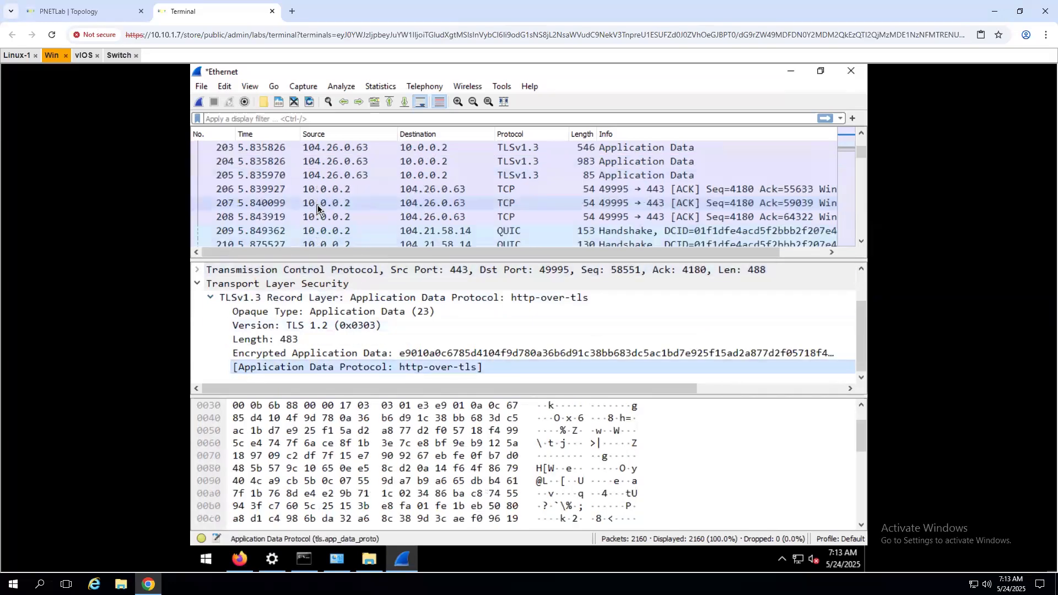
- Inspect QUIC packet 209, then packets 228 and Change Cipher Spec 226
left_click(380, 231)
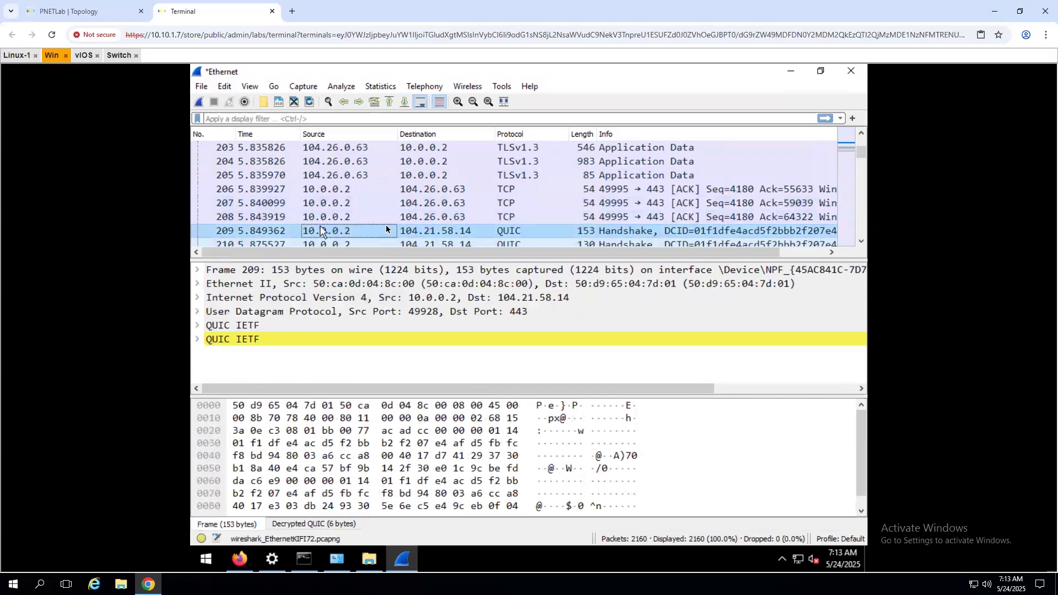
left_click(198, 329)
left_click(197, 329)
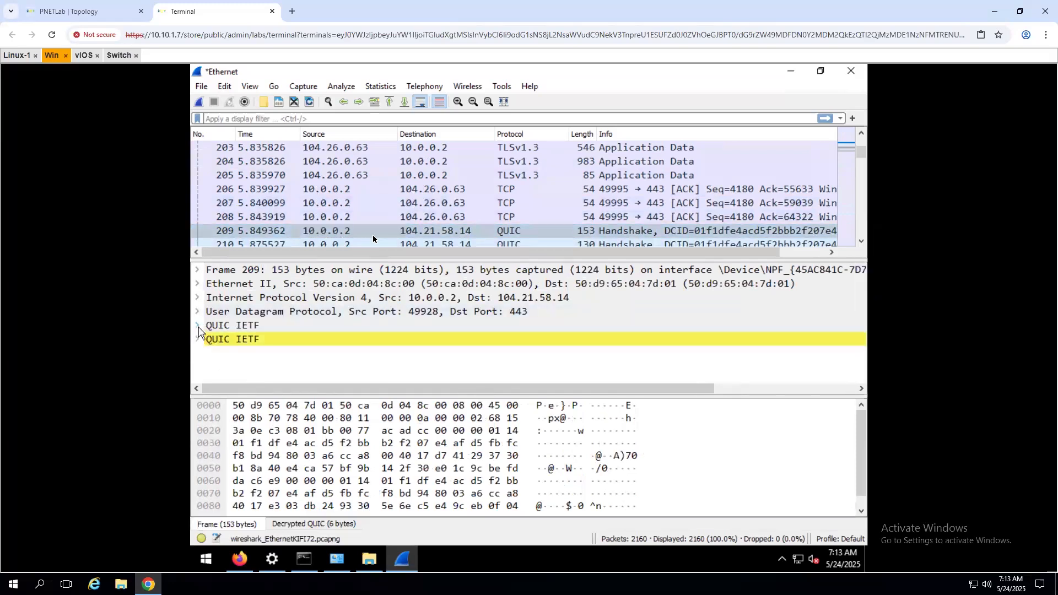
scroll(406, 204, "down", 7)
left_click(406, 203)
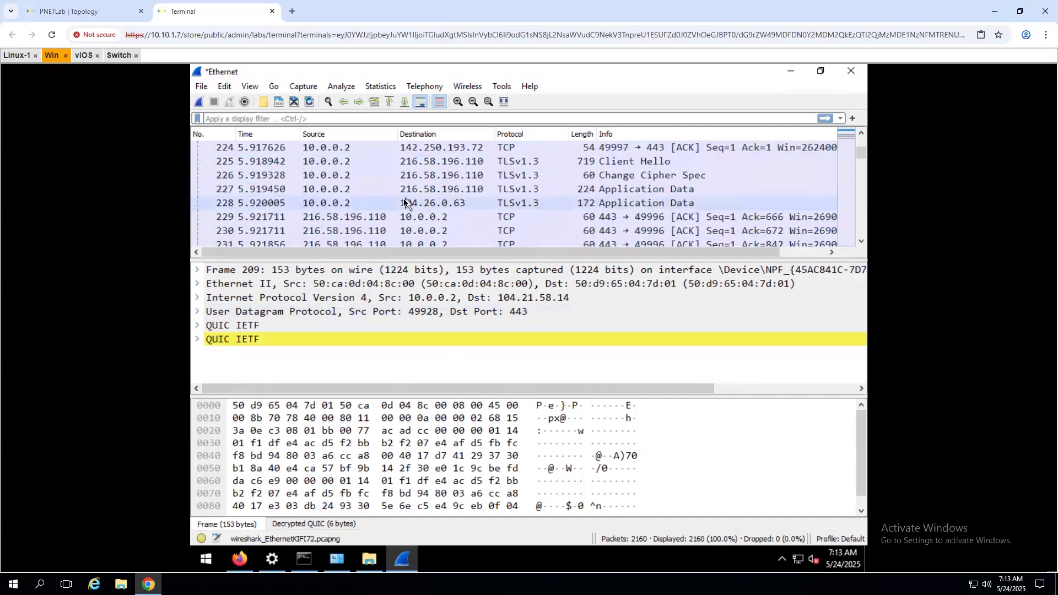
left_click(395, 179)
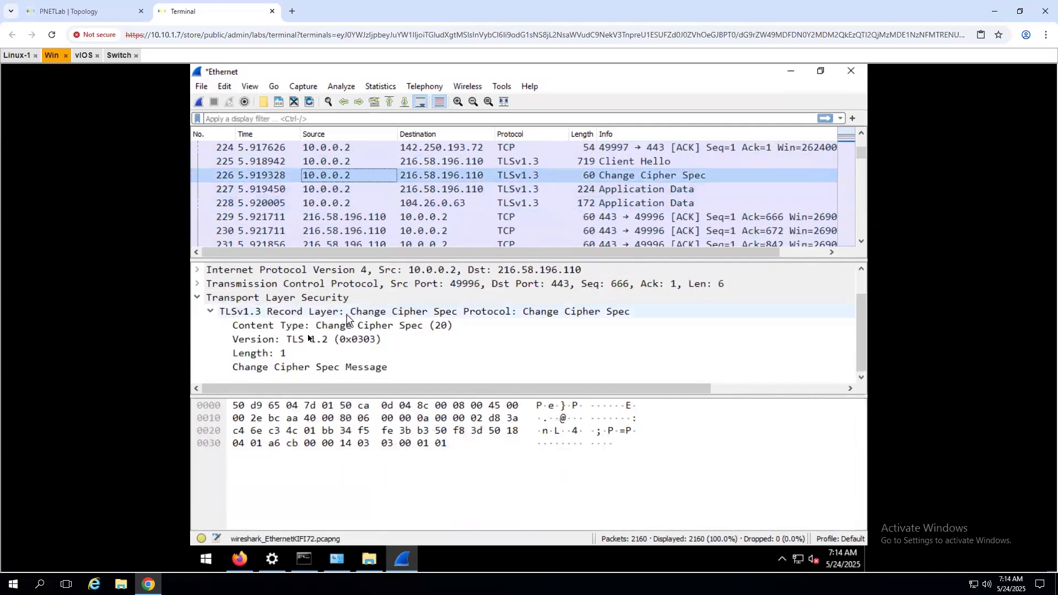
- Filter to tls, then apply packet 186's TCP conversation filter, showing 632 of 2160 packets
left_click(330, 120)
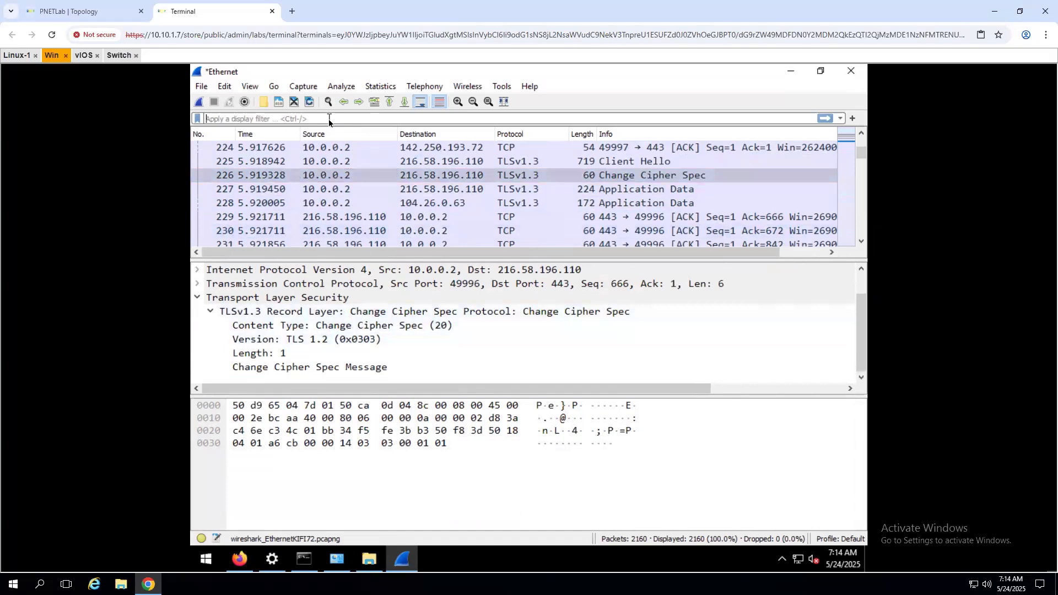
type("tls")
key("Return")
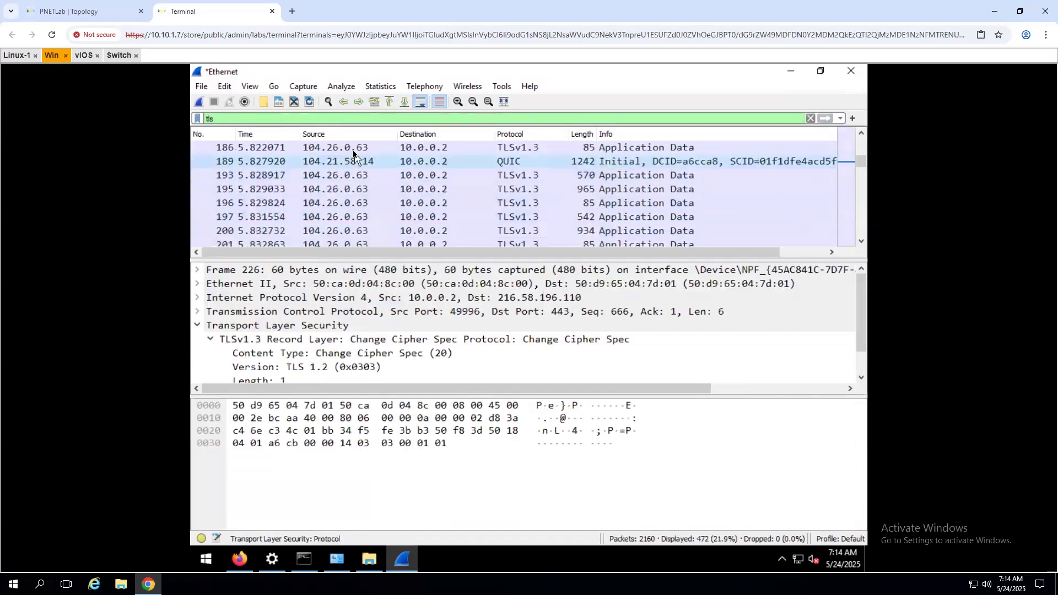
left_click(353, 149)
right_click(353, 153)
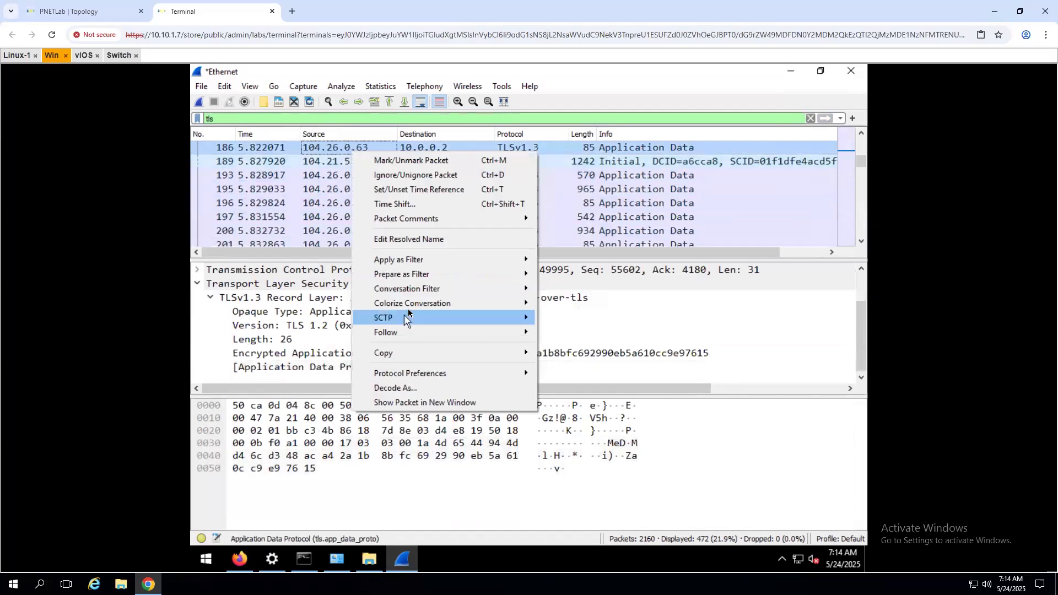
mouse_move(414, 287)
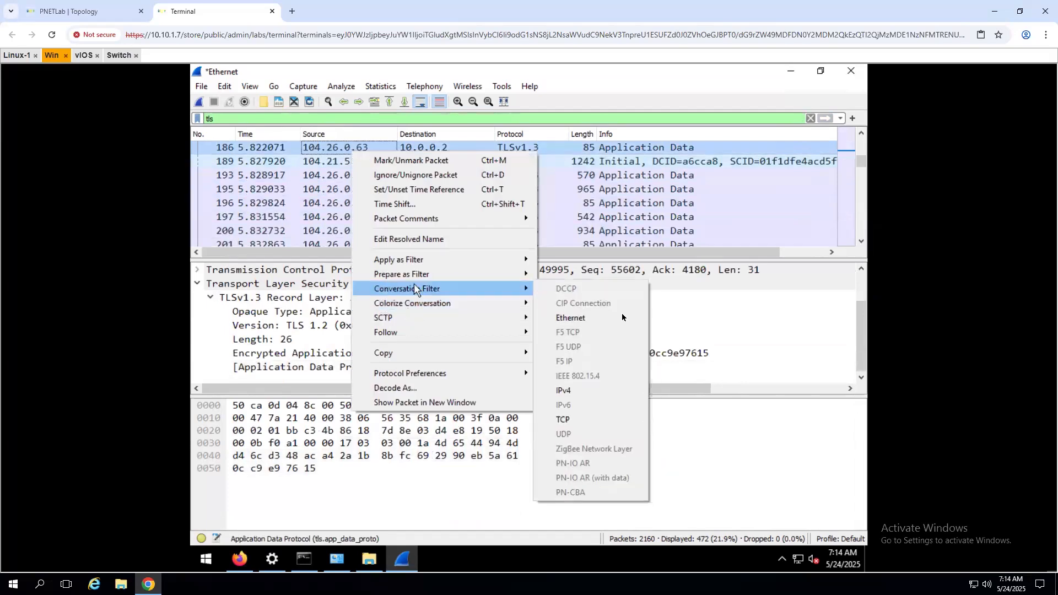
left_click(563, 421)
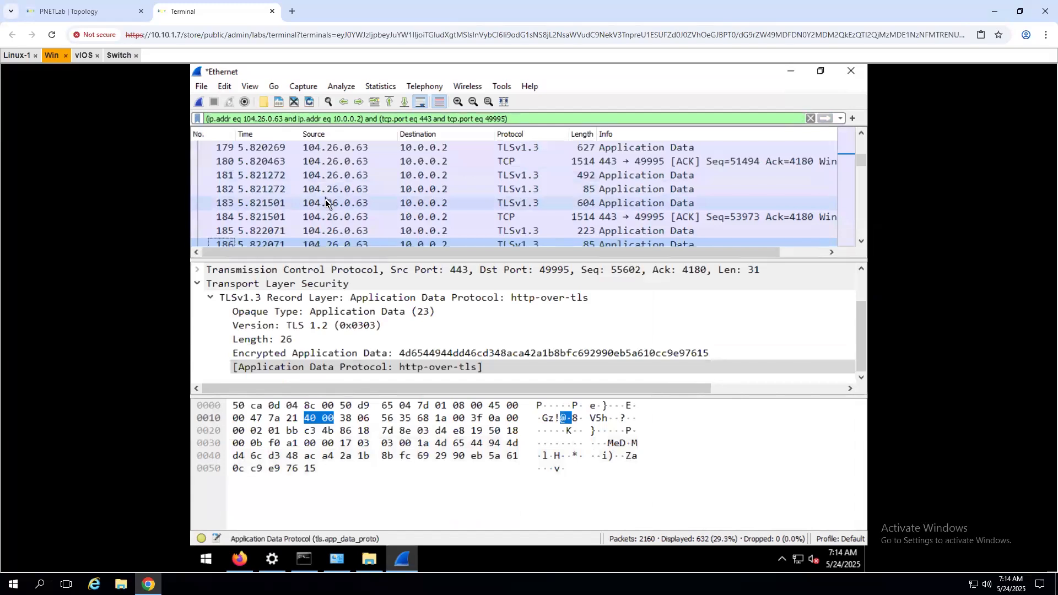
- Show Client Hello packet 44's TLS record details, then switch to Command Prompt
scroll(326, 206, "down", 15)
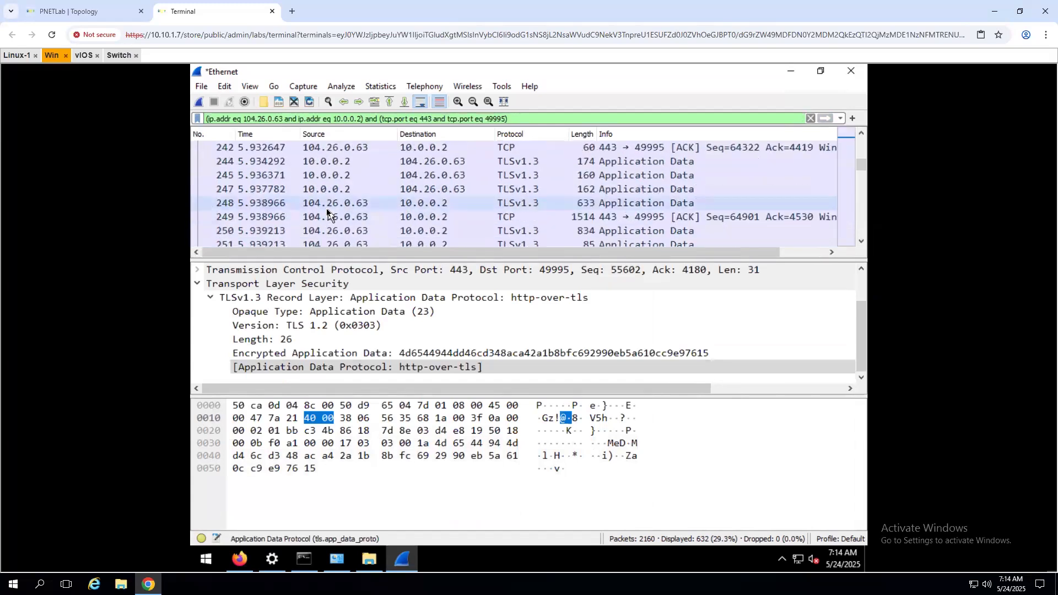
scroll(326, 209, "up", 20)
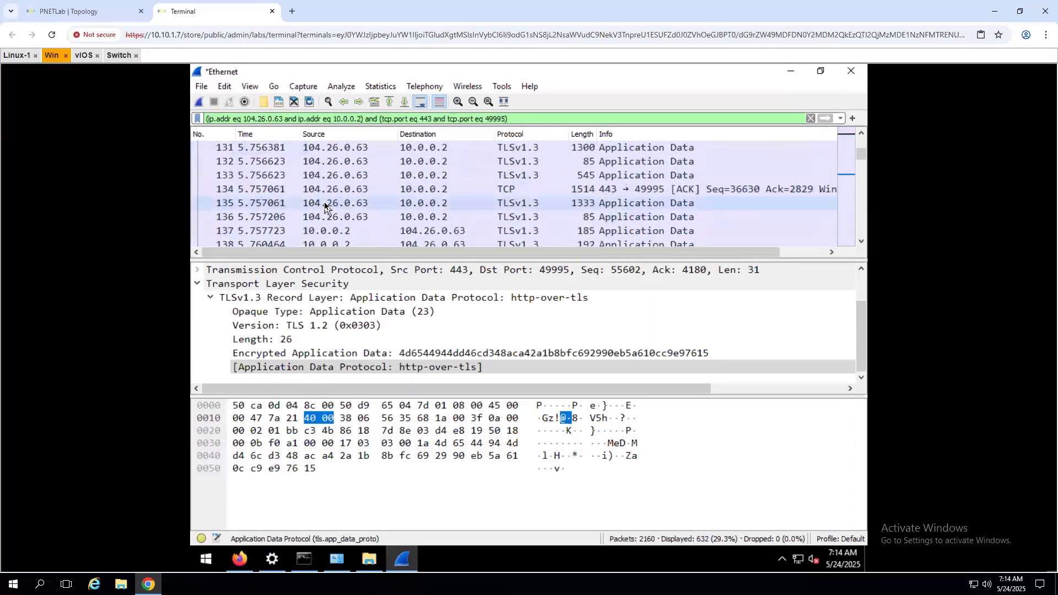
scroll(324, 205, "up", 10)
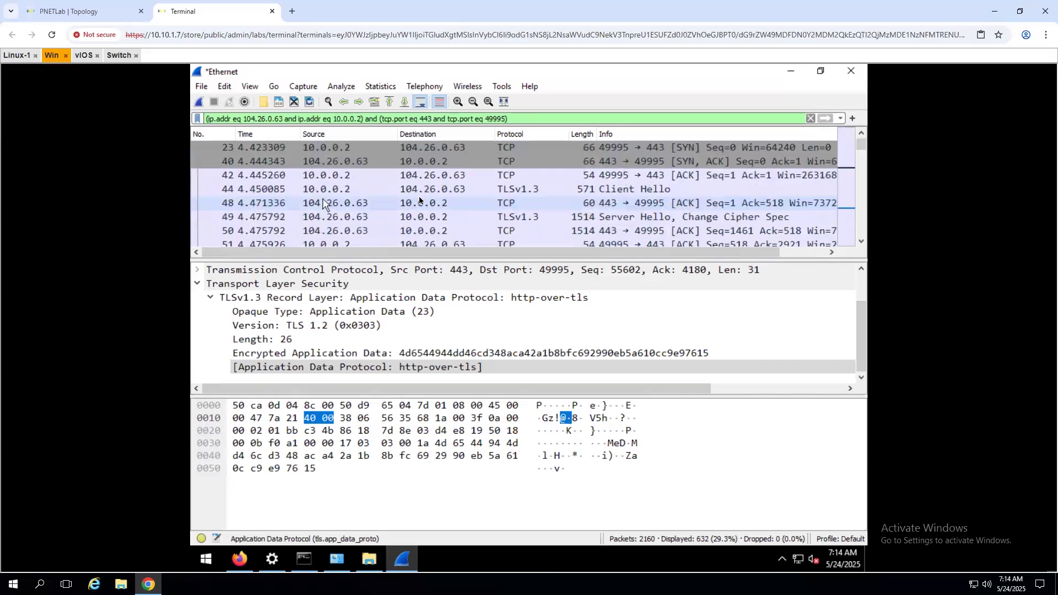
left_click(417, 194)
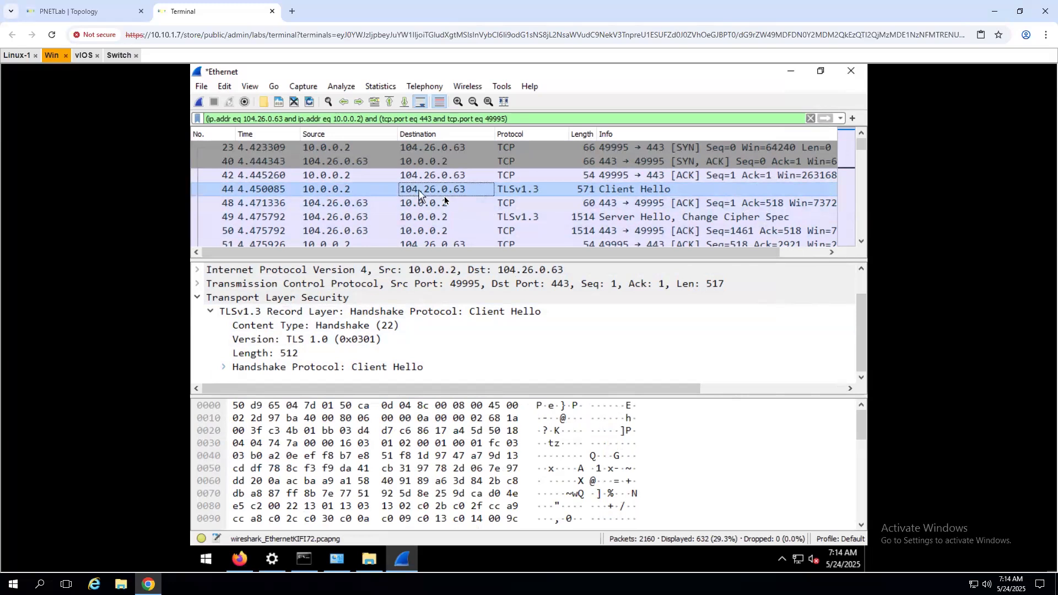
left_click(309, 560)
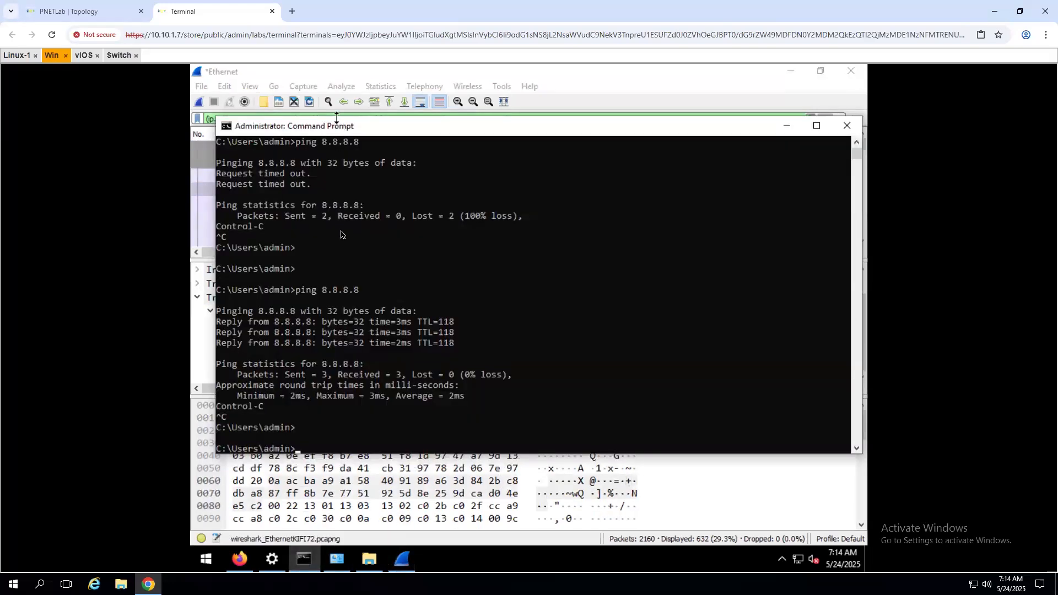
- Reverse-look up 104.26.0.63 with nslookup, getting Non-existent domain, then exit nslookup
left_click_drag(337, 118, 337, 266)
left_click(341, 427)
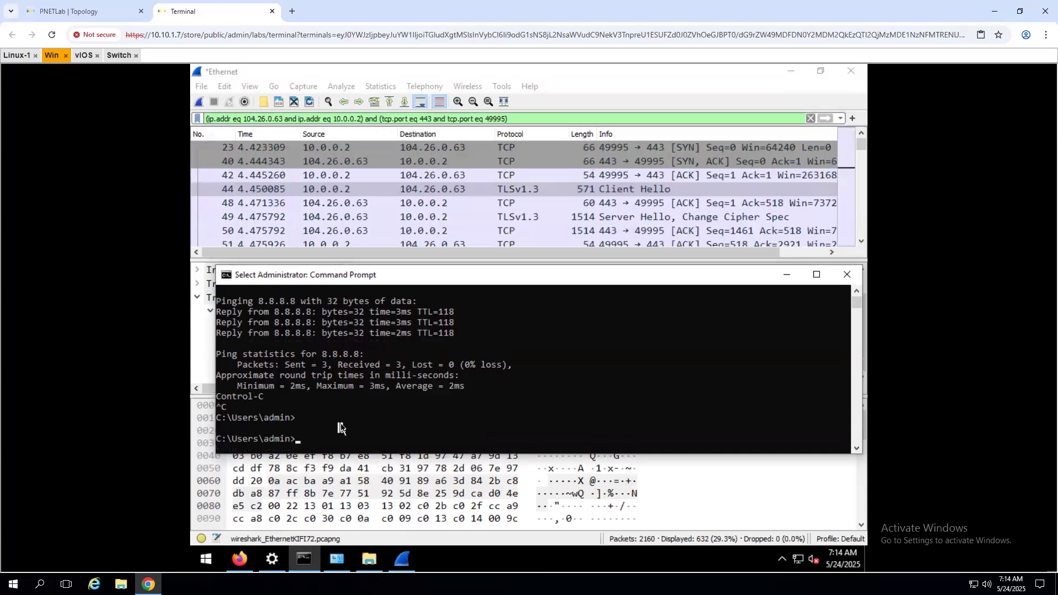
type("nslookup")
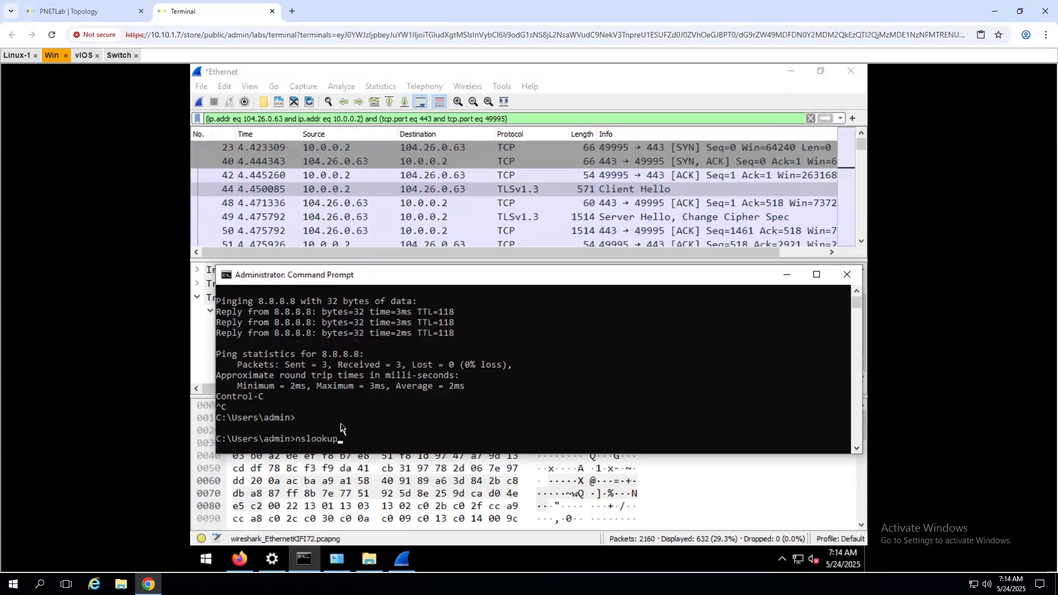
key("Return")
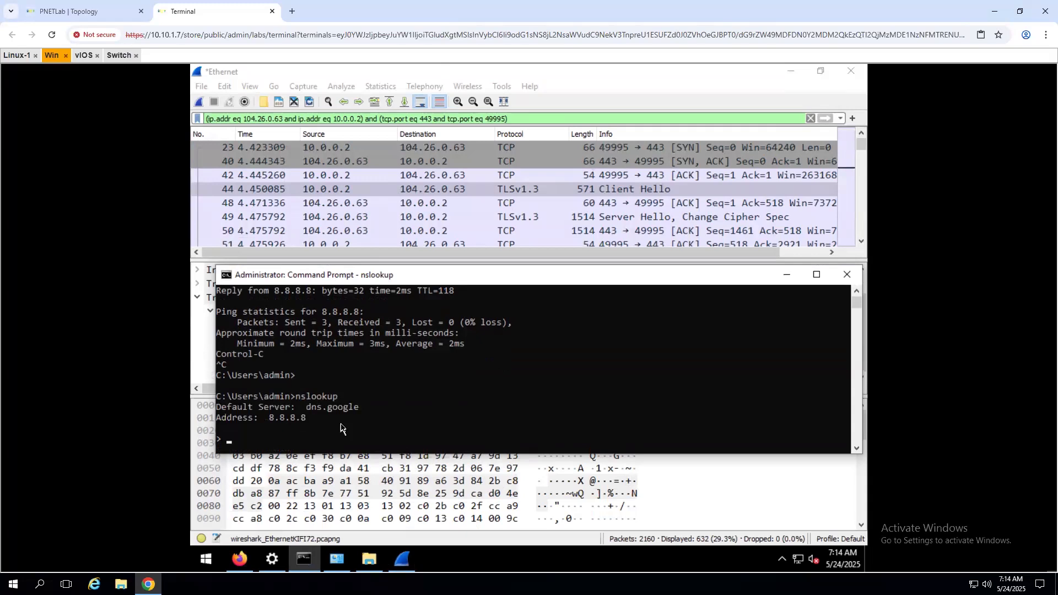
type("104.26.0.63")
key("Return")
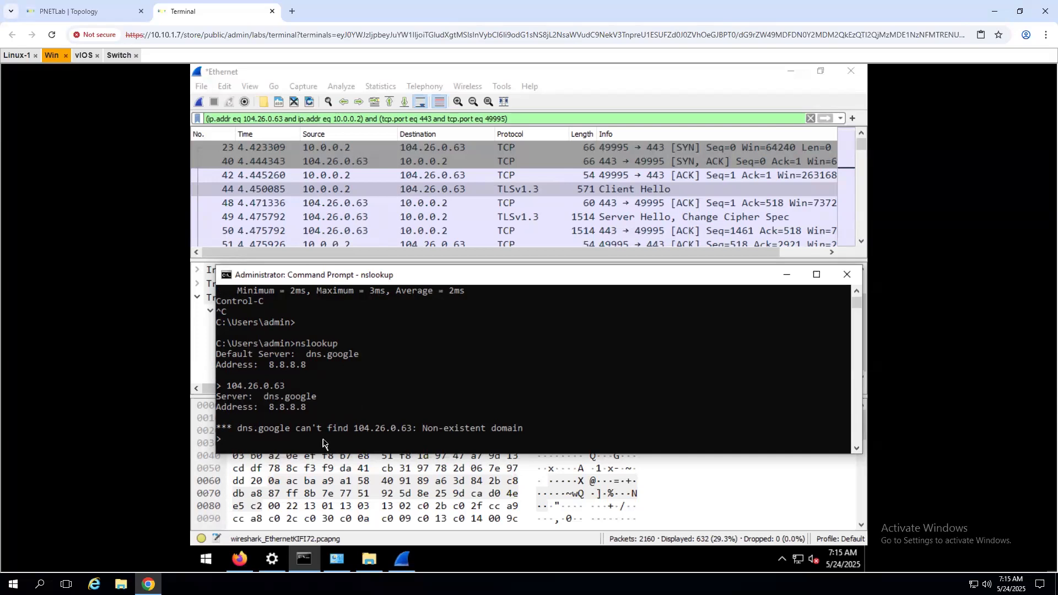
type("exit")
key("Return")
key("Return")
- Ping 104.26.0.63 and stop it with Ctrl+C after replies arrive
type("pi")
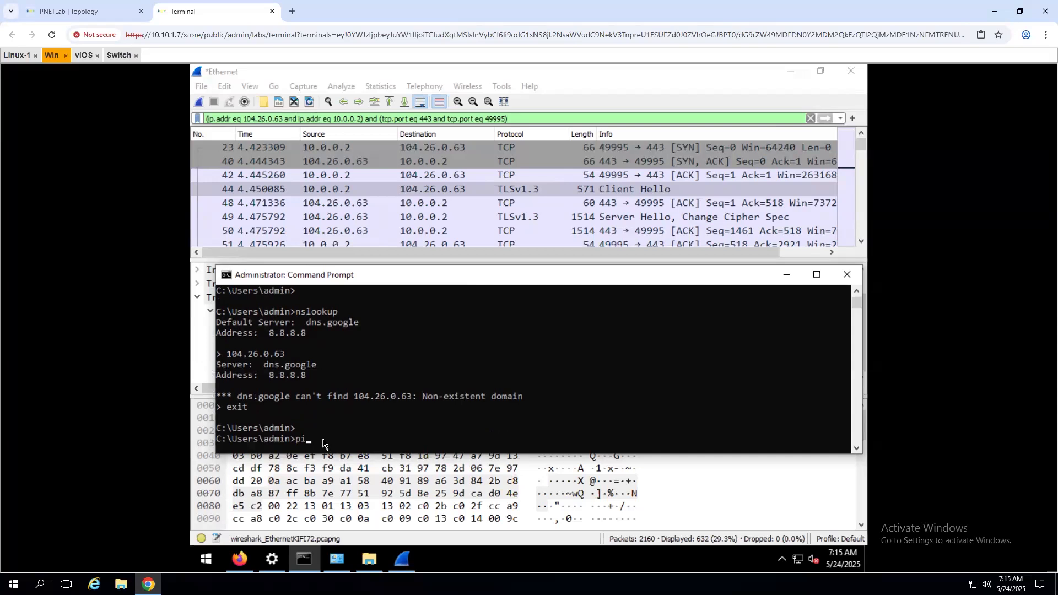
type("ng 104.26.0.63")
key("Return")
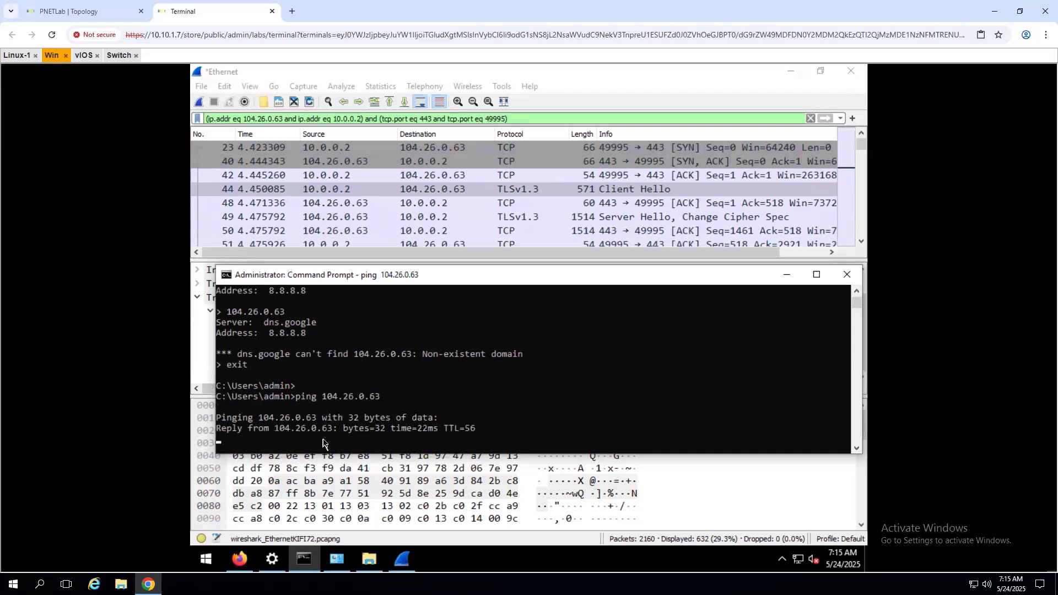
key("ctrl+c")
key("Return")
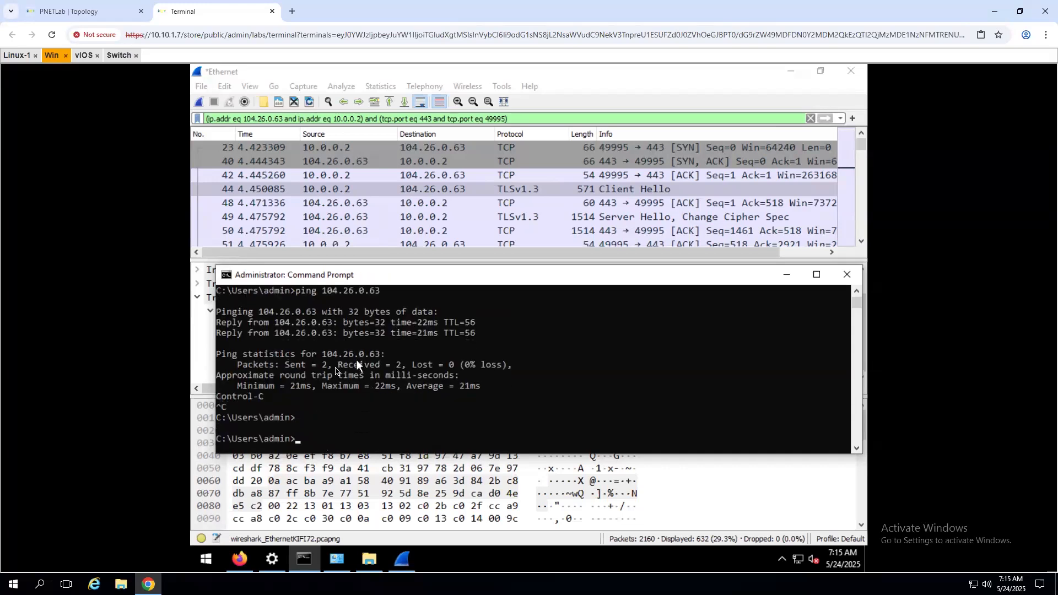
- Restart nslookup by copying and pasting the earlier command
scroll(335, 366, "up", 2)
scroll(281, 379, "up", 4)
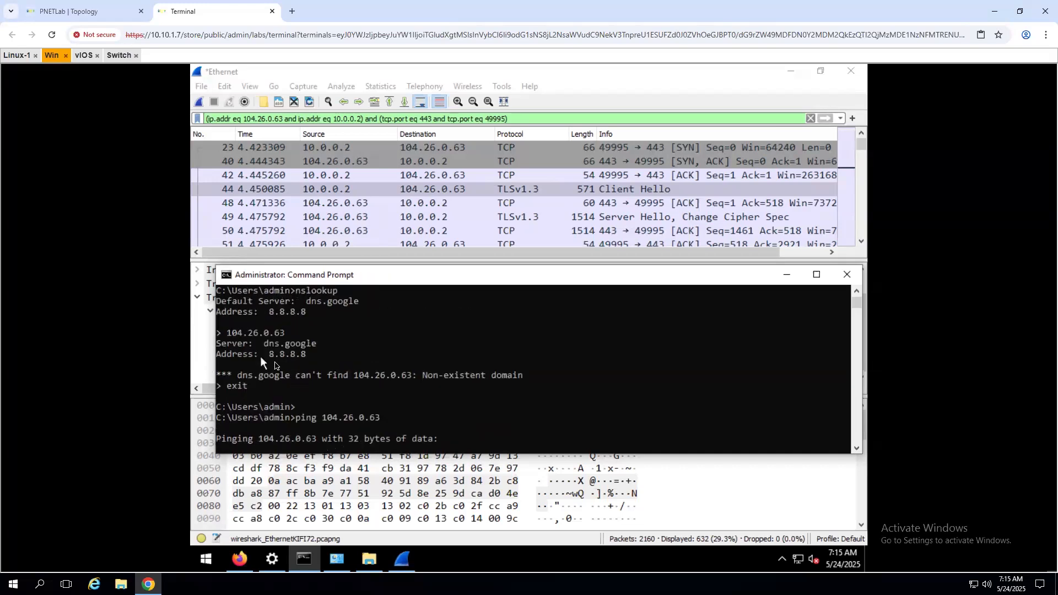
left_click_drag(295, 354, 337, 358)
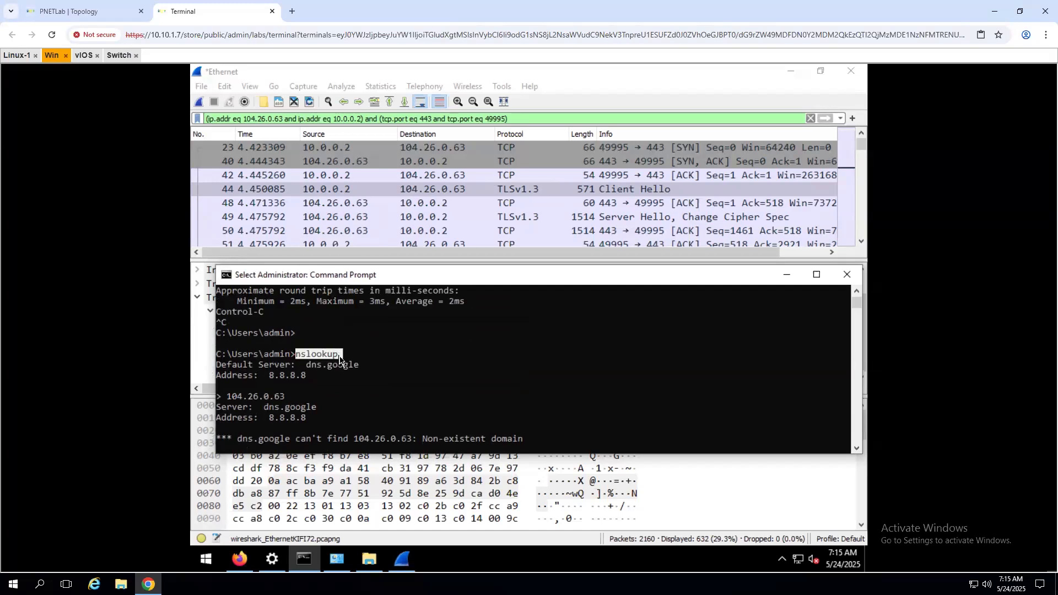
right_click(493, 399)
right_click(490, 400)
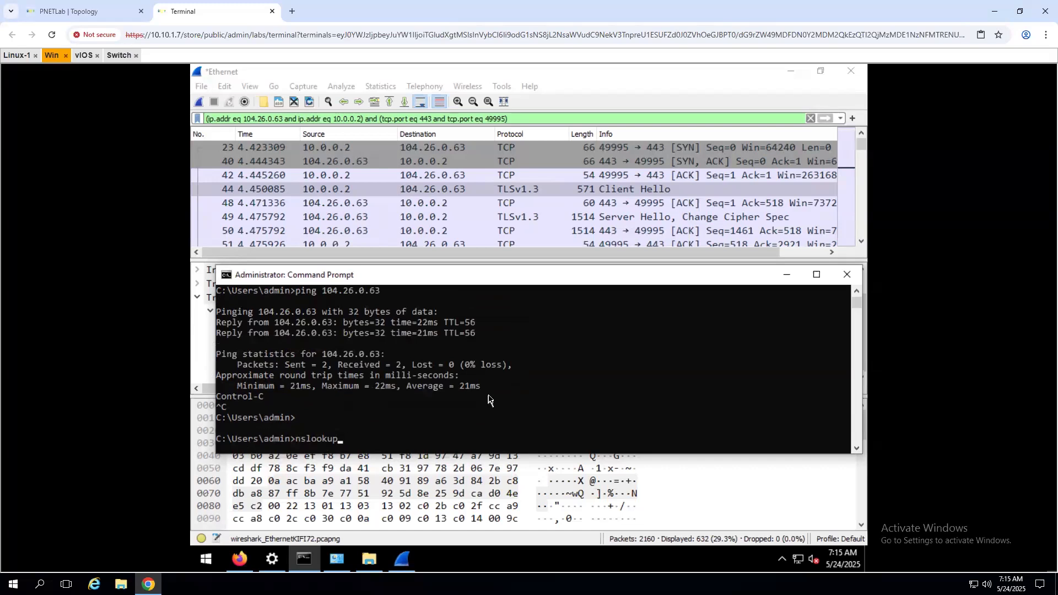
key("Return")
- Query 104.26.0.63 again by pasting the address, then minimize the console
scroll(388, 396, "up", 2)
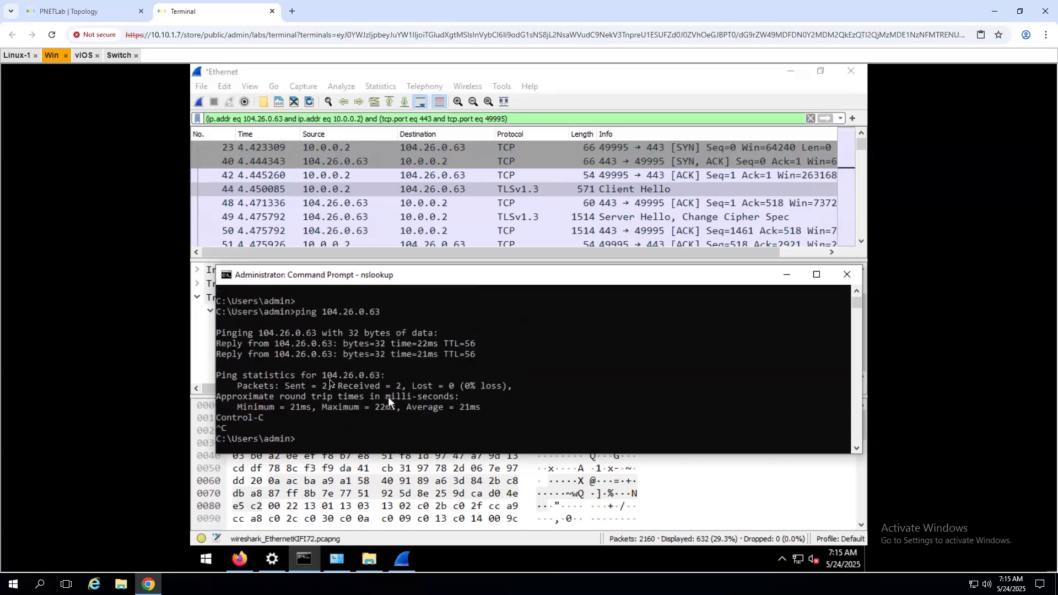
left_click(325, 376)
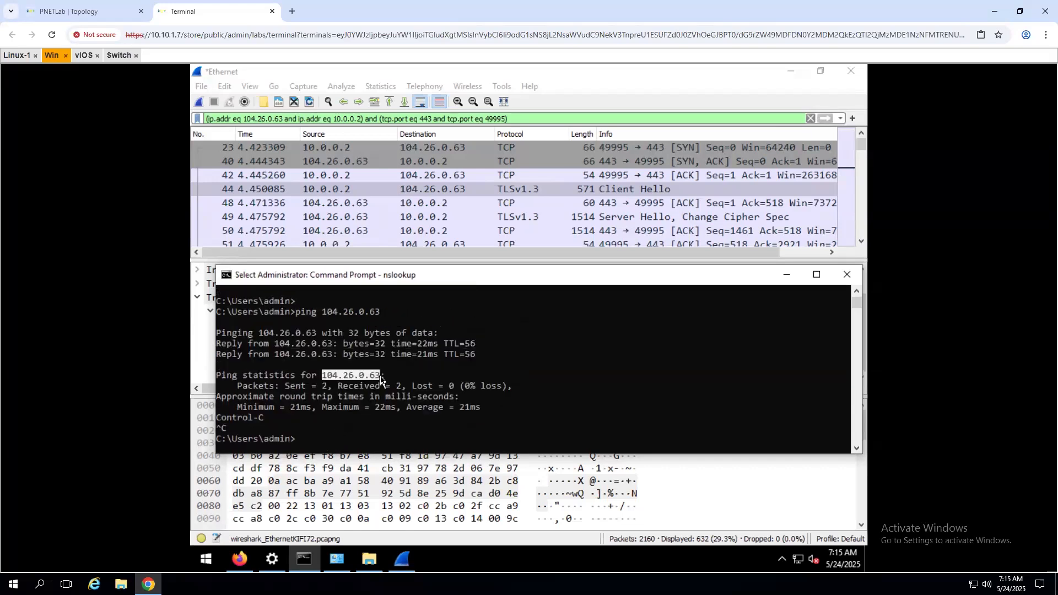
right_click(458, 409)
scroll(457, 424, "down", 6)
right_click(456, 430)
key("Return")
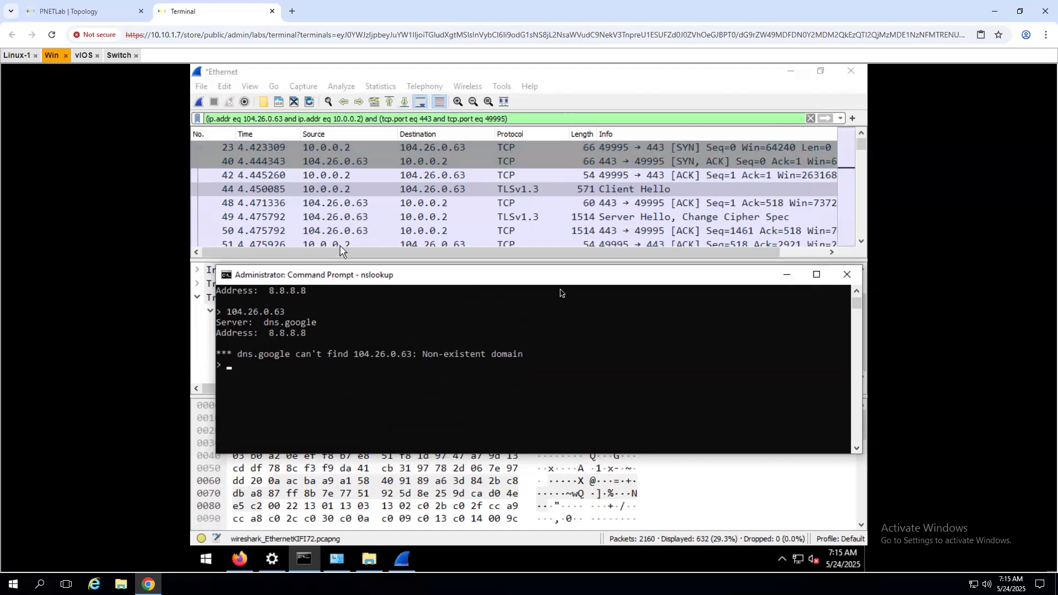
left_click(792, 276)
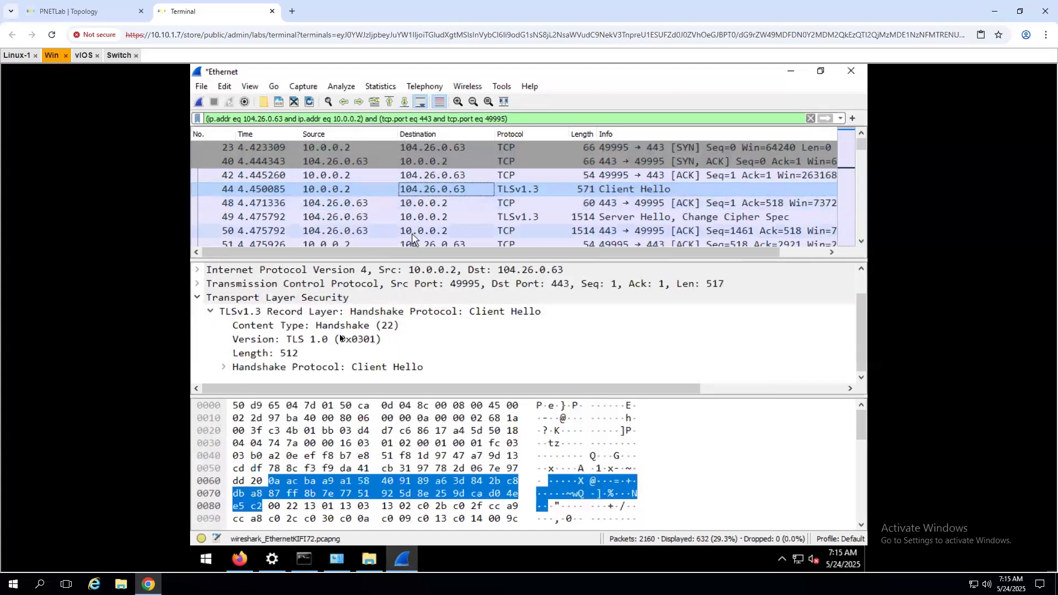
- Examine Server Hello packet 49's TLS records: Handshake type 22, TLS 1.2, length 122, plus Change Cipher Spec
left_click(297, 345)
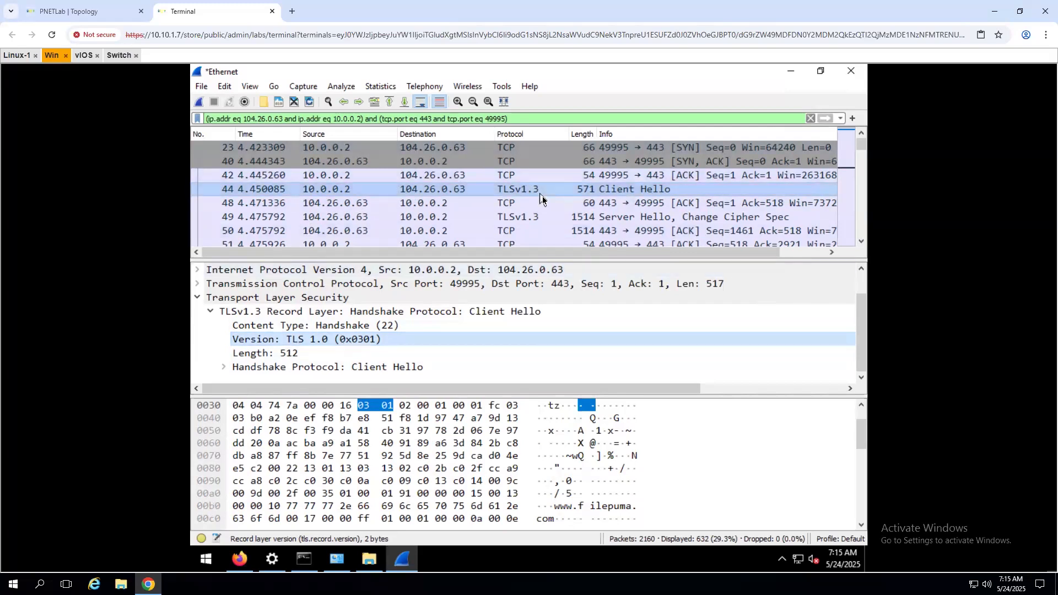
left_click(611, 221)
scroll(475, 334, "down", 1)
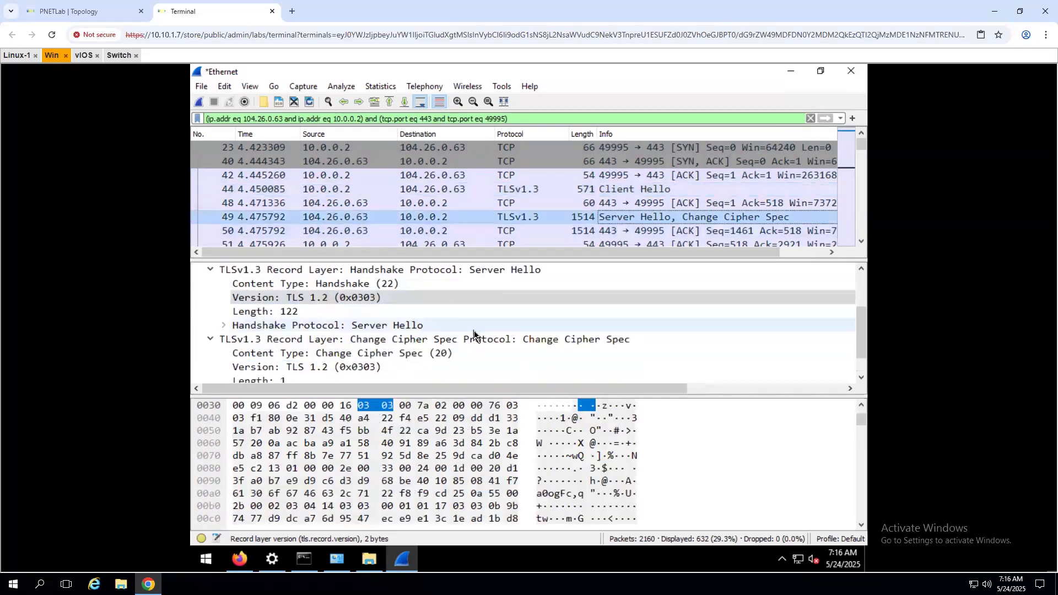
left_click(368, 367)
scroll(366, 370, "down", 1)
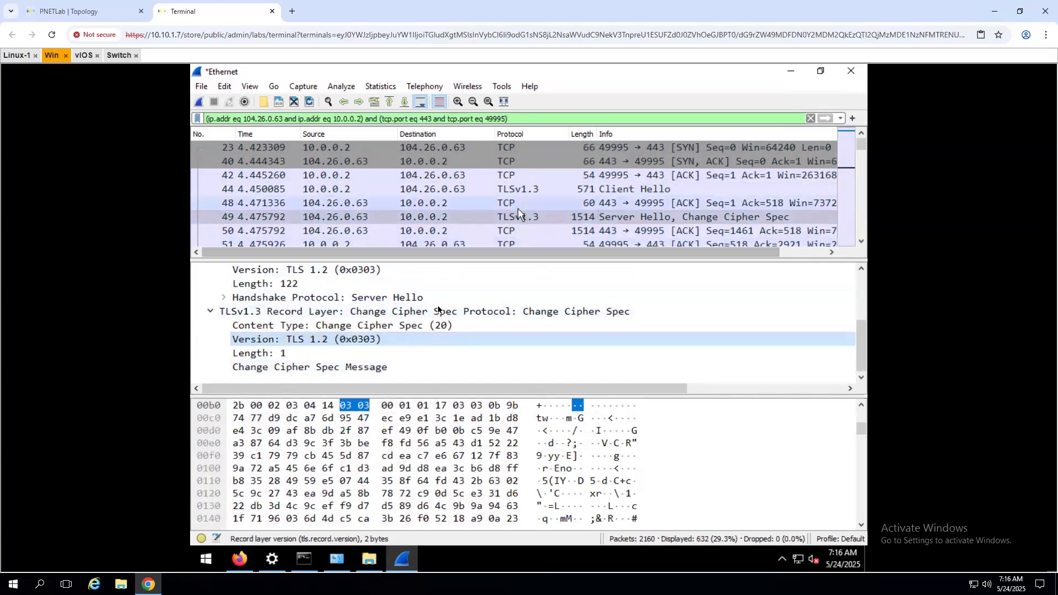
scroll(396, 345, "up", 3)
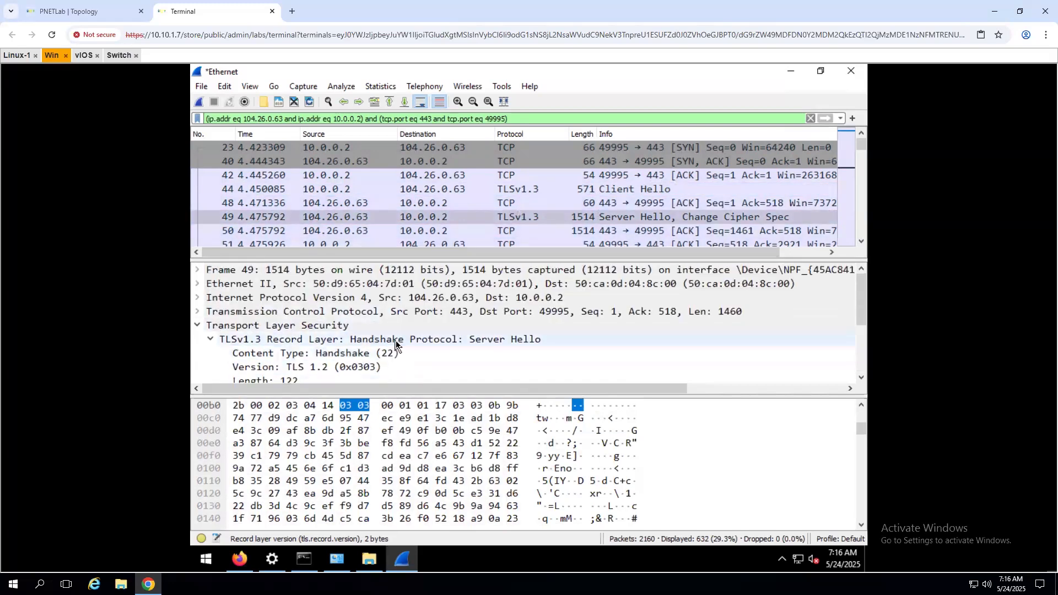
left_click(294, 341)
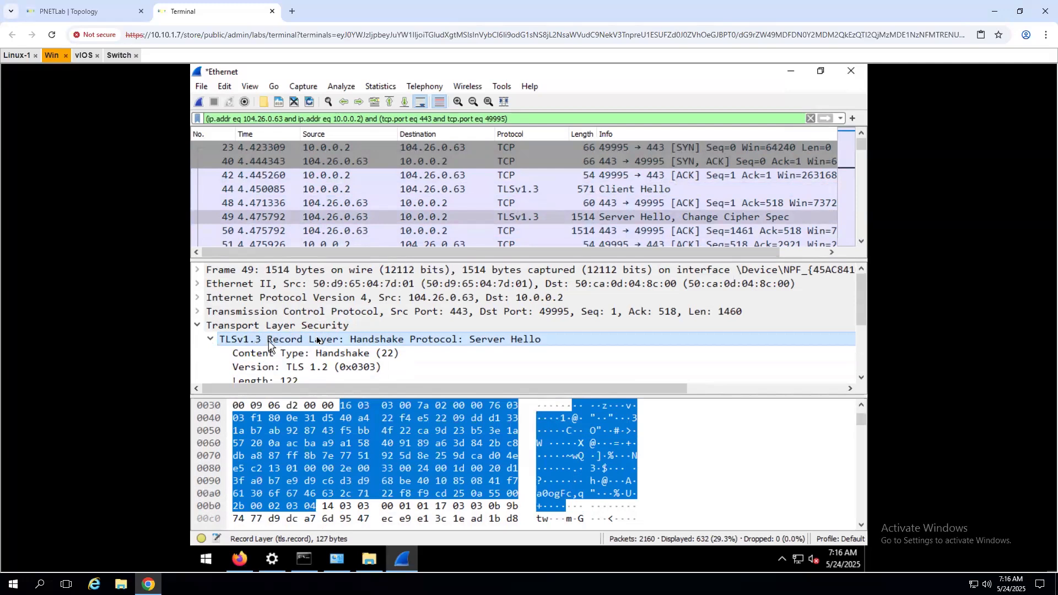
scroll(487, 232, "down", 5)
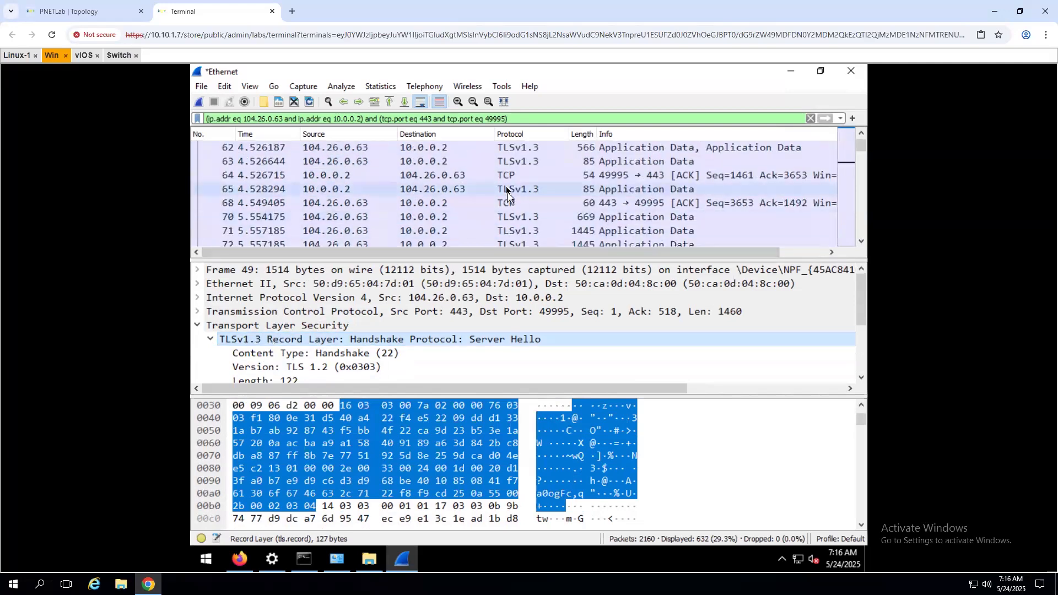
- Inspect application data packets 65, 83, 92 and acknowledgement packet 84
left_click(505, 190)
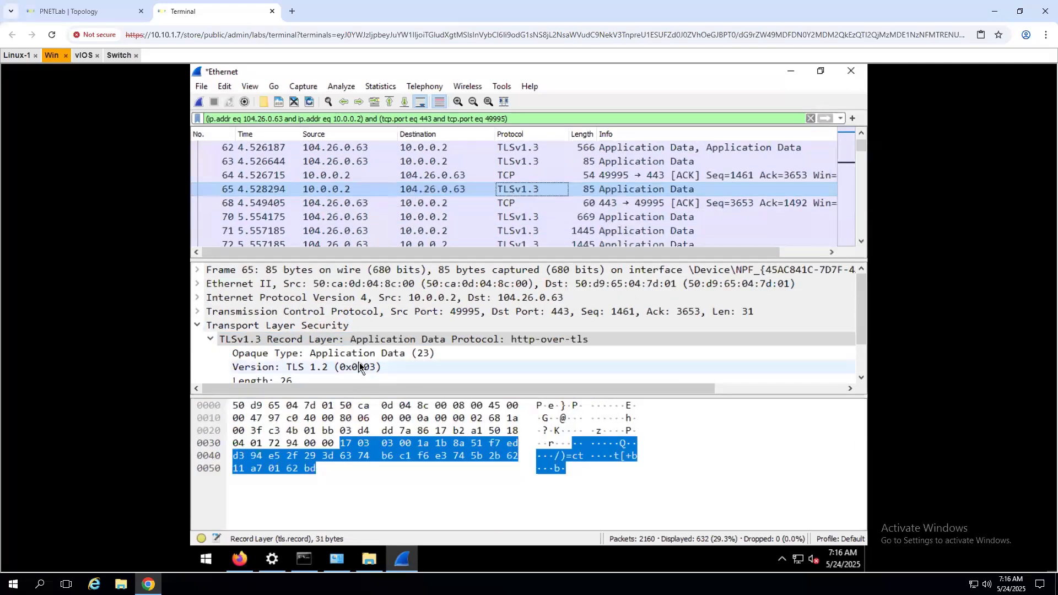
scroll(359, 366, "down", 1)
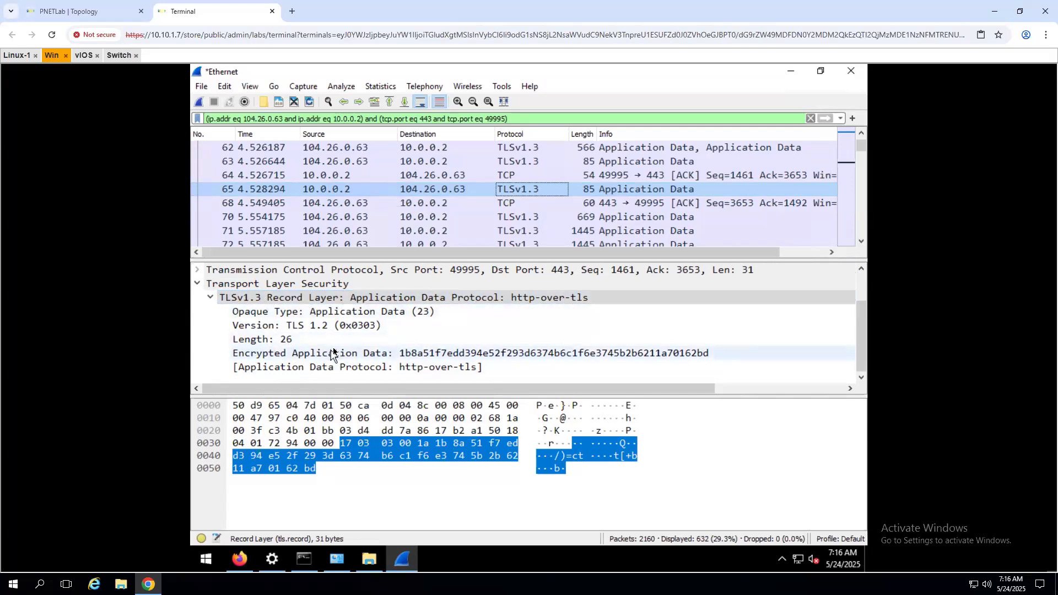
scroll(334, 353, "up", 1)
scroll(369, 234, "down", 3)
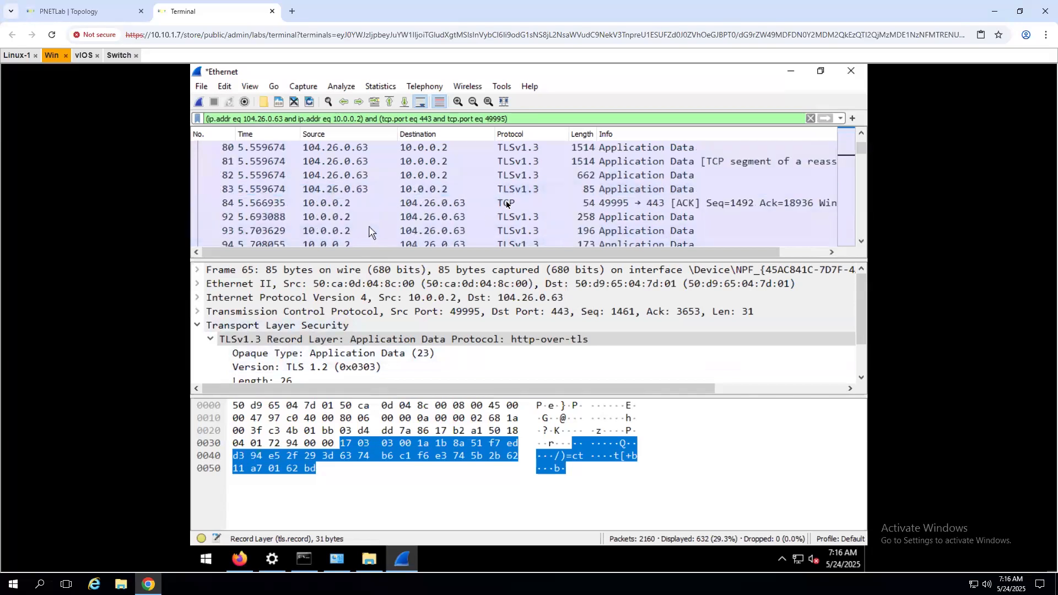
left_click(515, 190)
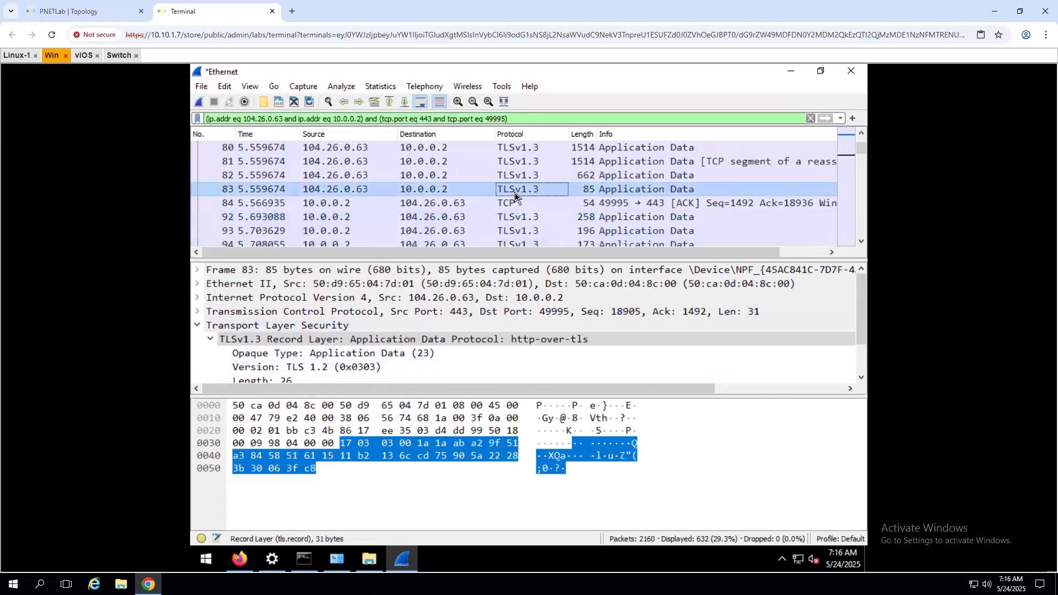
left_click(425, 204)
left_click(430, 219)
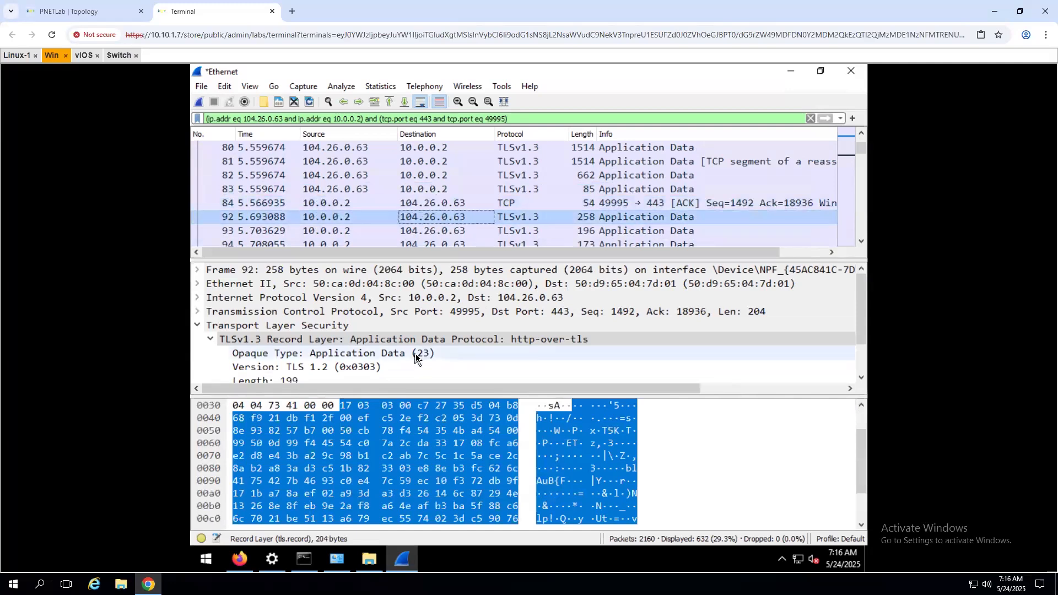
scroll(416, 357, "down", 1)
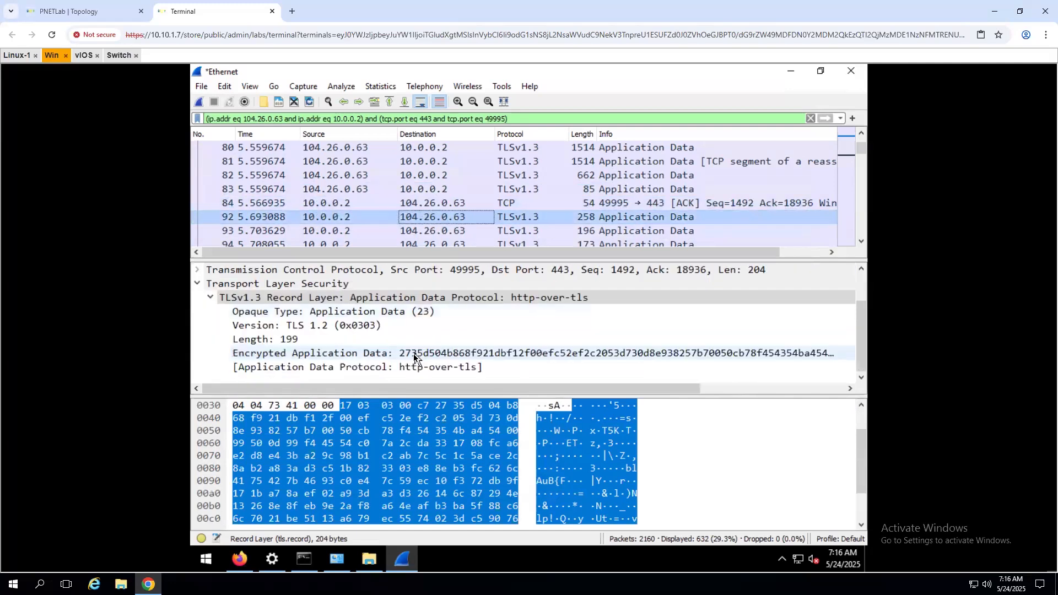
scroll(414, 357, "up", 1)
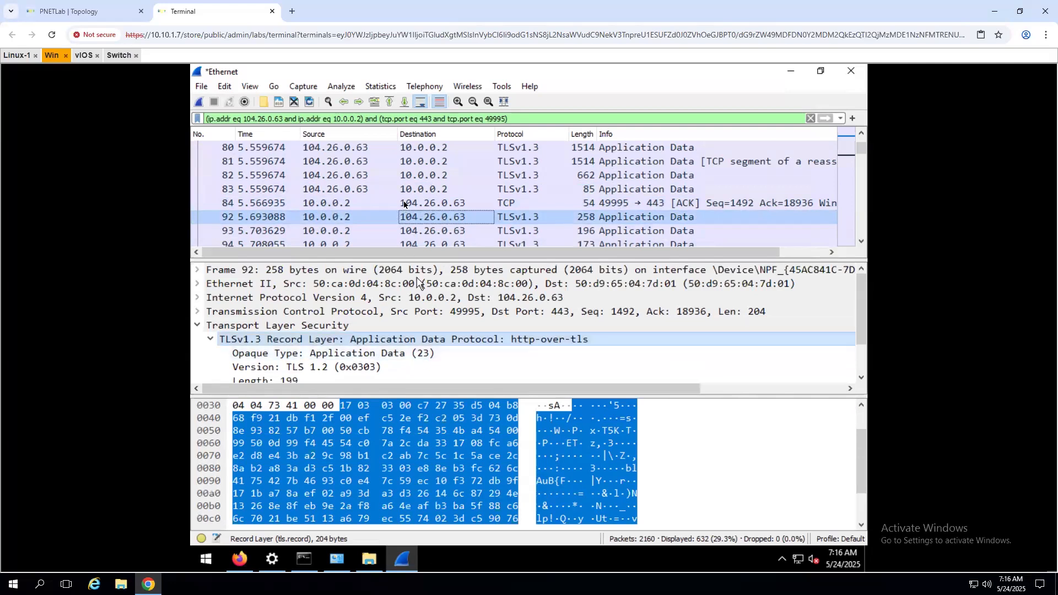
scroll(404, 203, "up", 5)
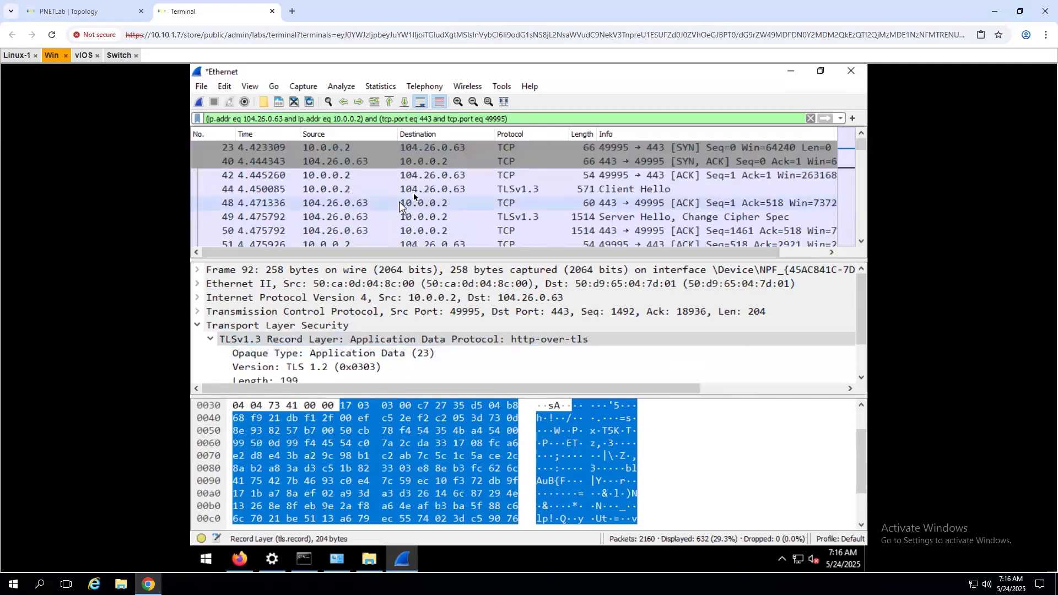
- Expand Client Hello packet 44's handshake to list its 17 cipher suites and extensions
left_click(412, 191)
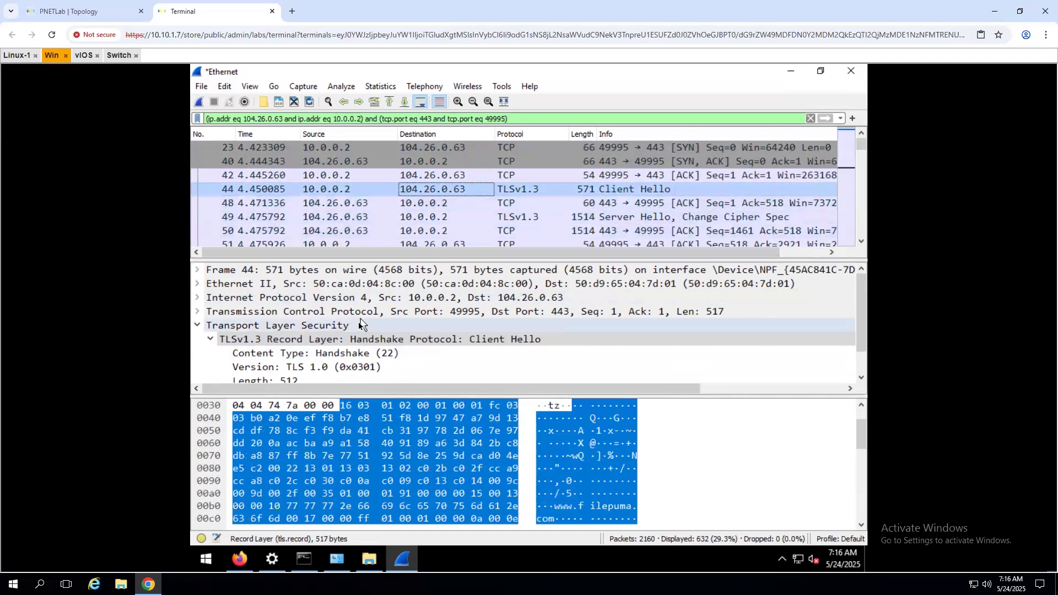
scroll(347, 370, "down", 1)
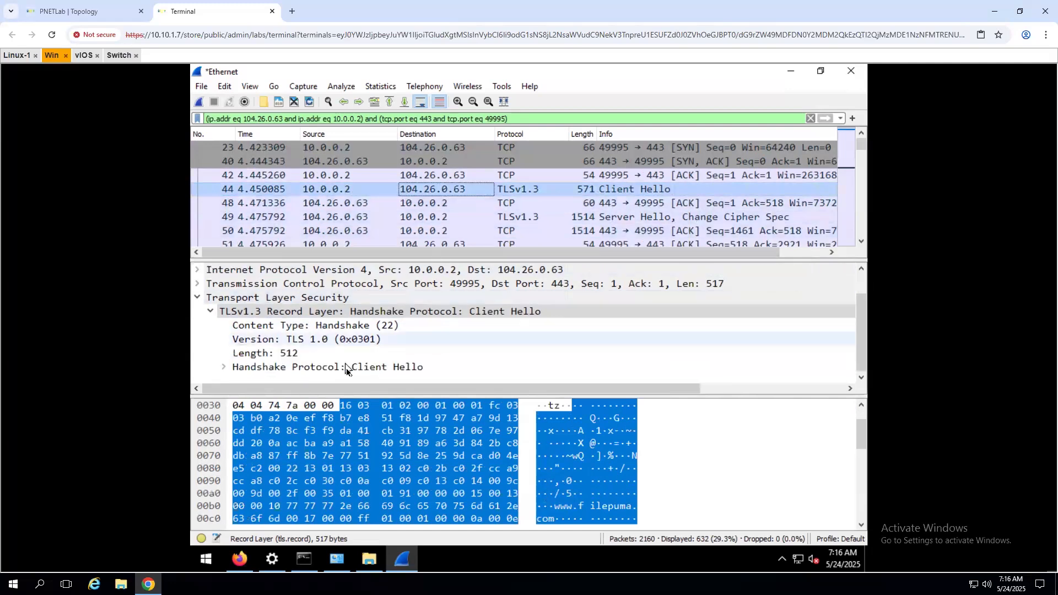
left_click(223, 367)
scroll(366, 353, "down", 4)
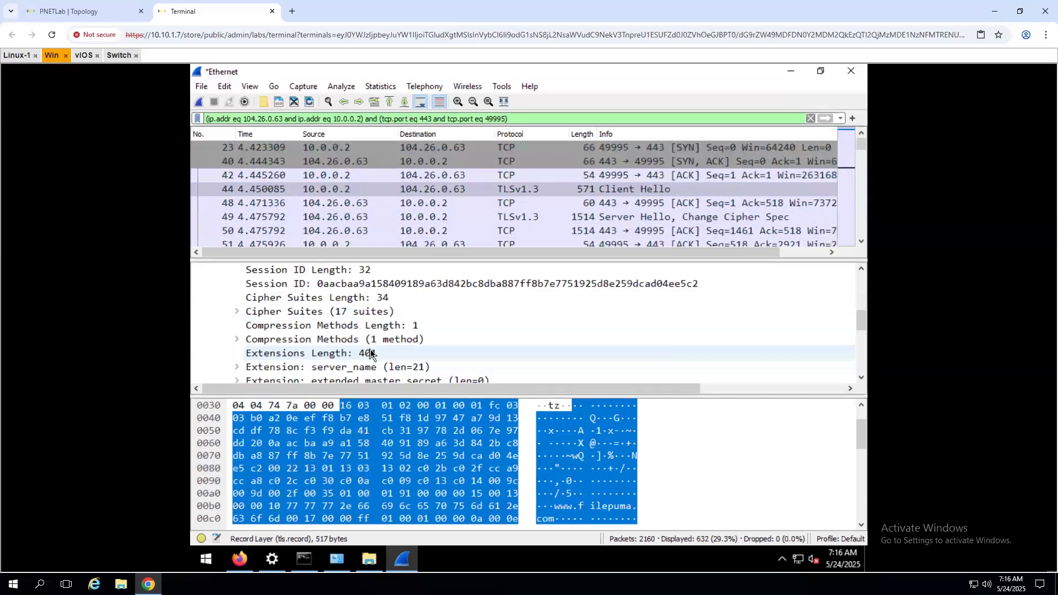
scroll(371, 352, "down", 5)
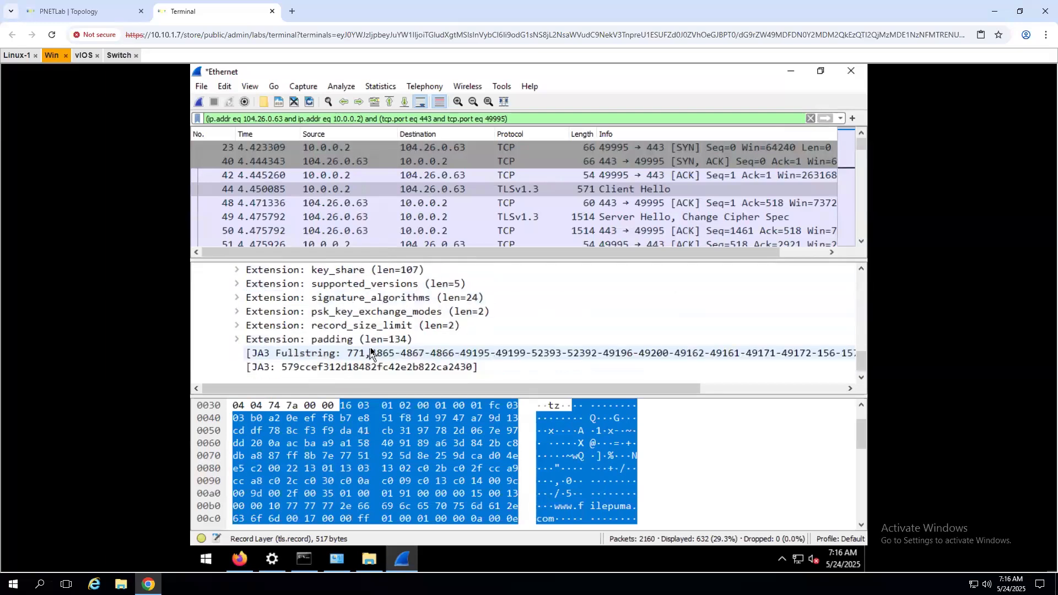
scroll(370, 350, "up", 6)
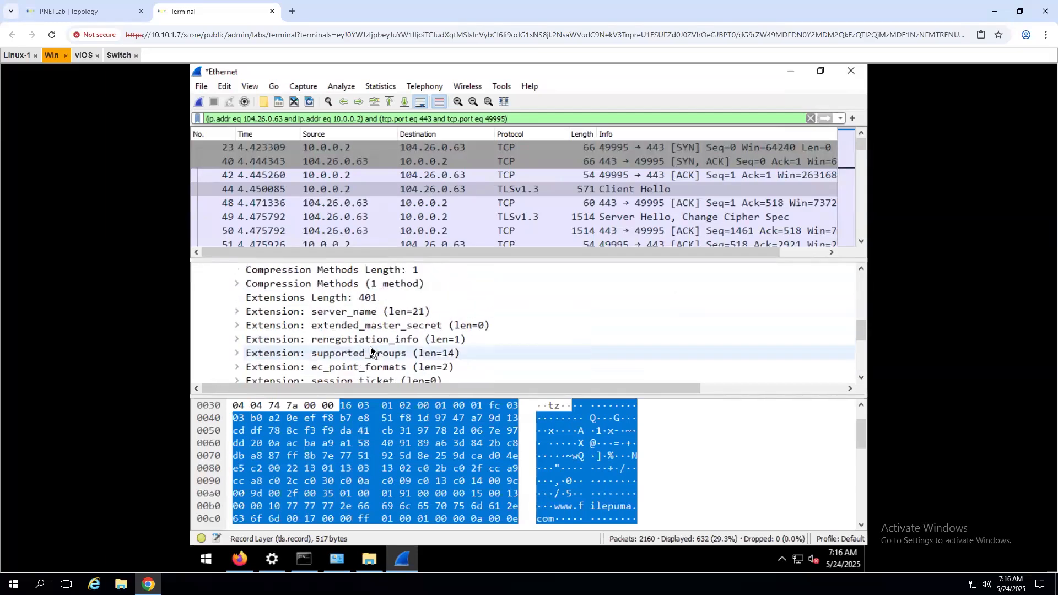
scroll(370, 353, "up", 1)
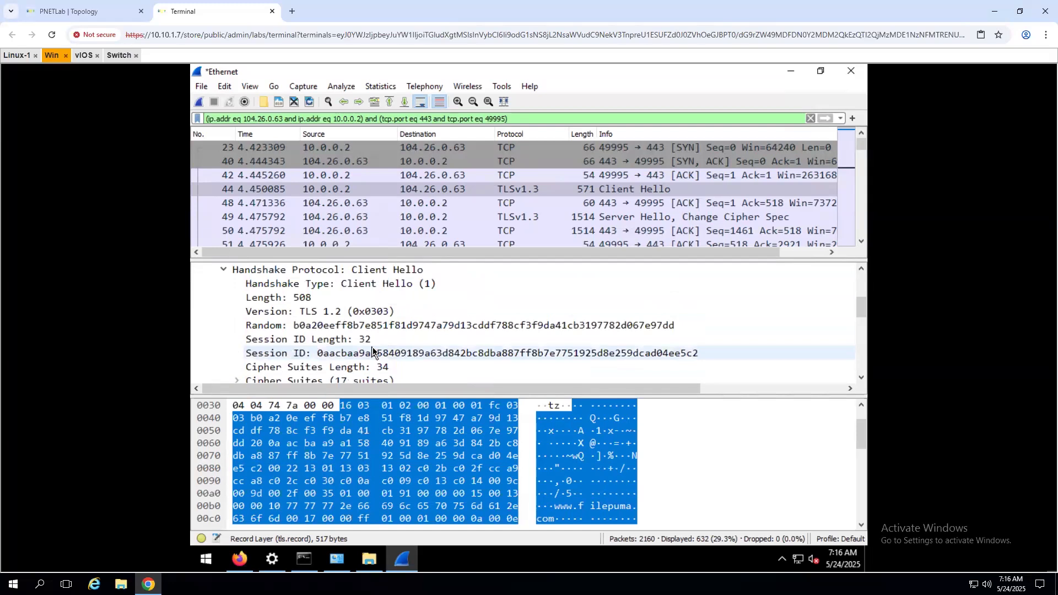
left_click(335, 311)
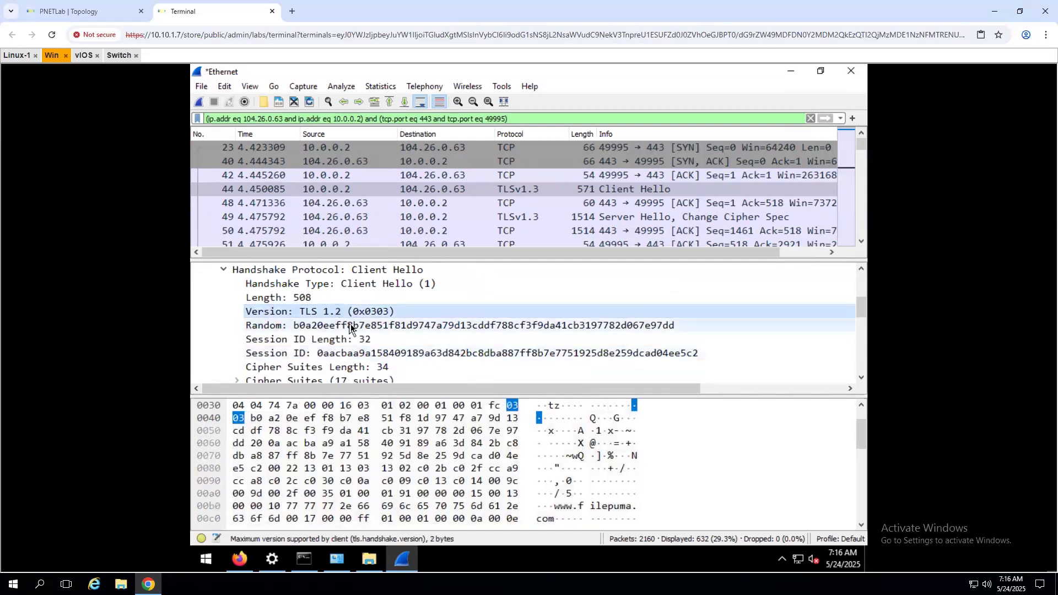
scroll(351, 326, "up", 1)
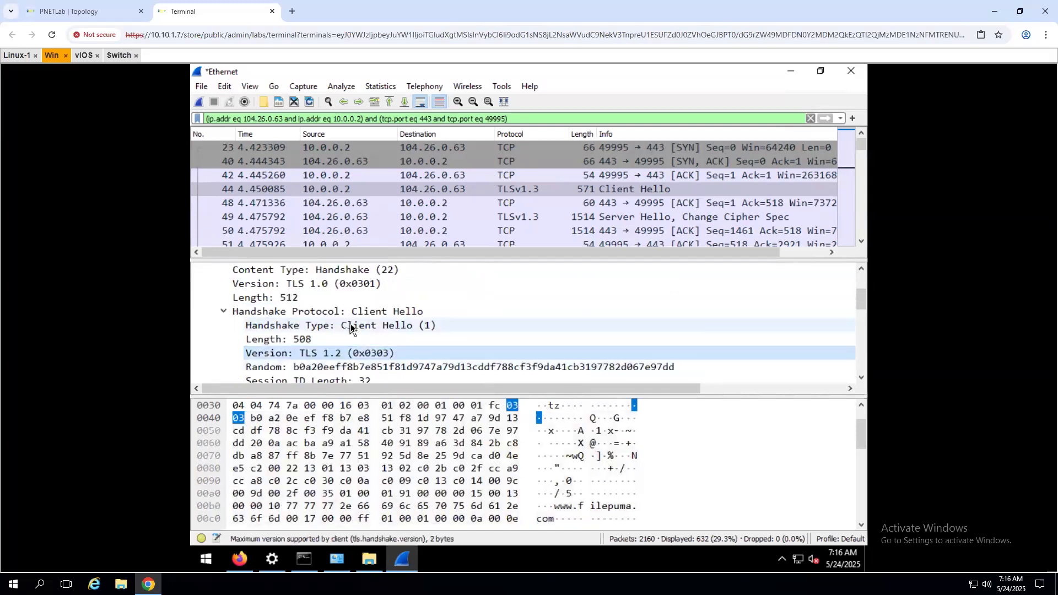
left_click(292, 284)
scroll(290, 324, "up", 2)
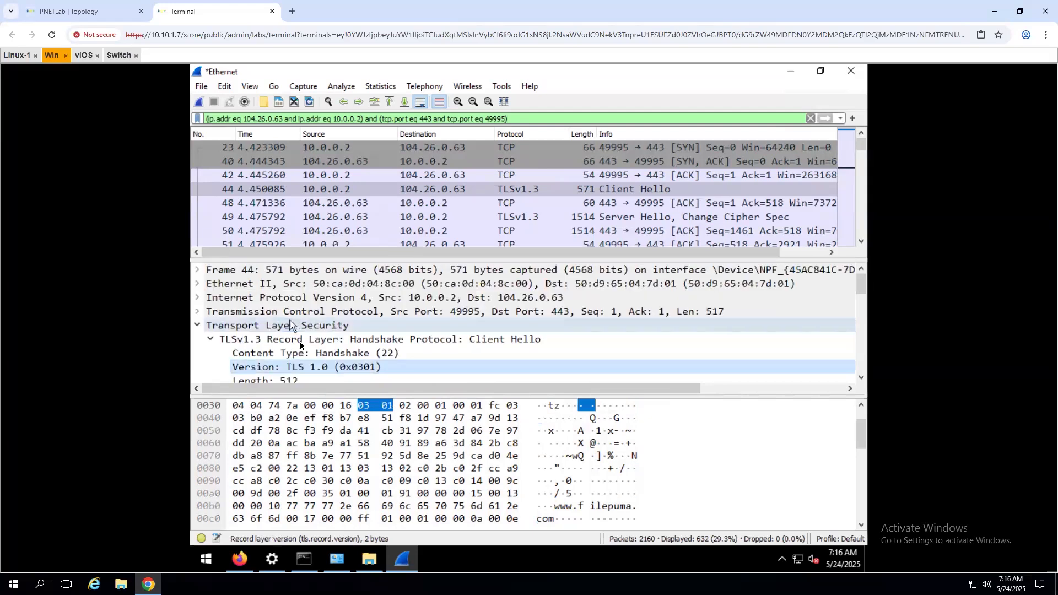
scroll(298, 333, "down", 1)
left_click(297, 303)
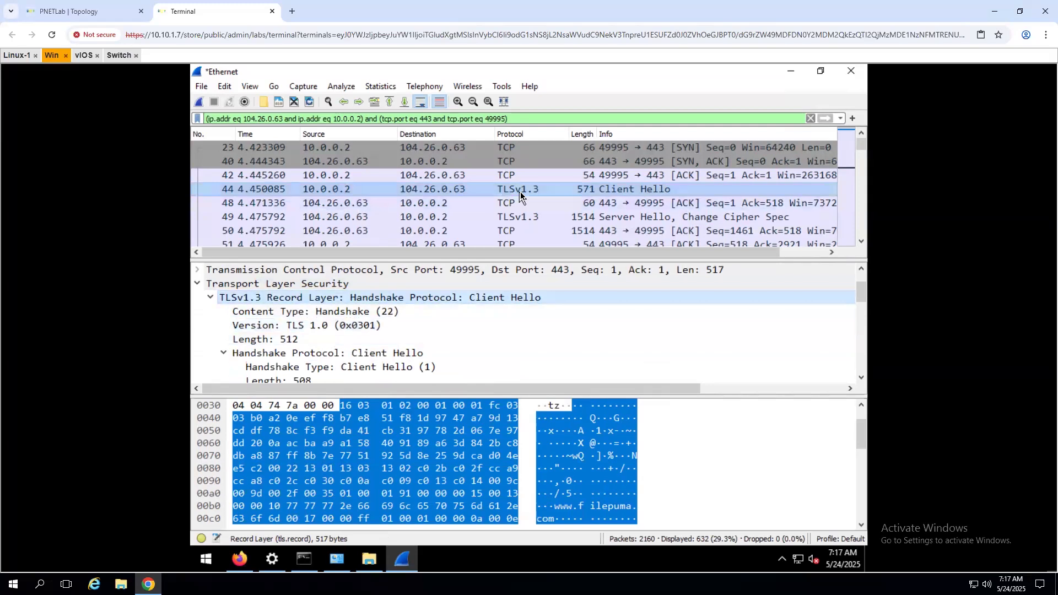
scroll(544, 209, "down", 3)
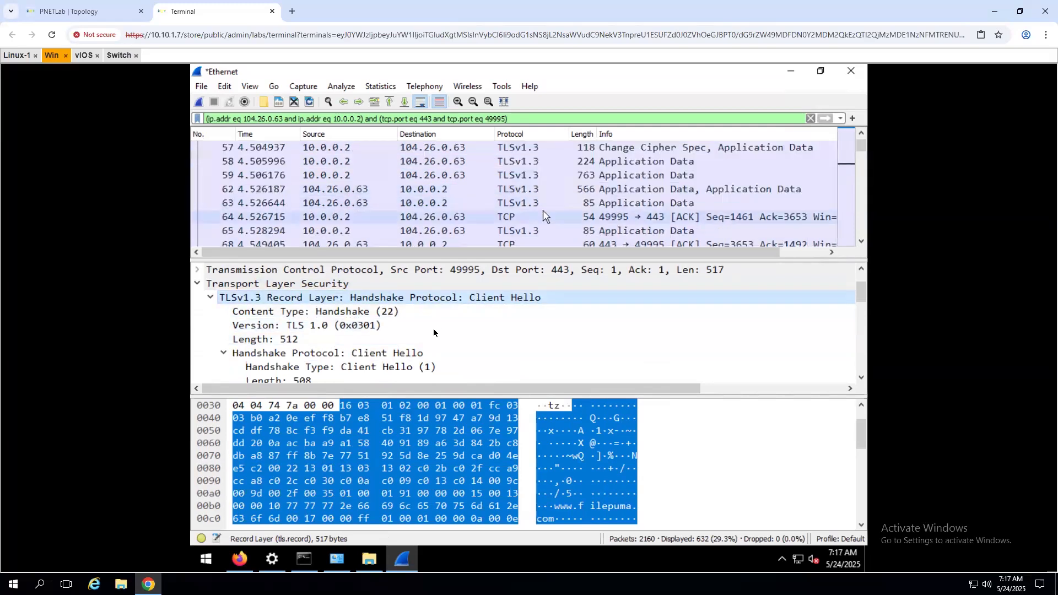
scroll(433, 329, "down", 2)
scroll(435, 367, "down", 7)
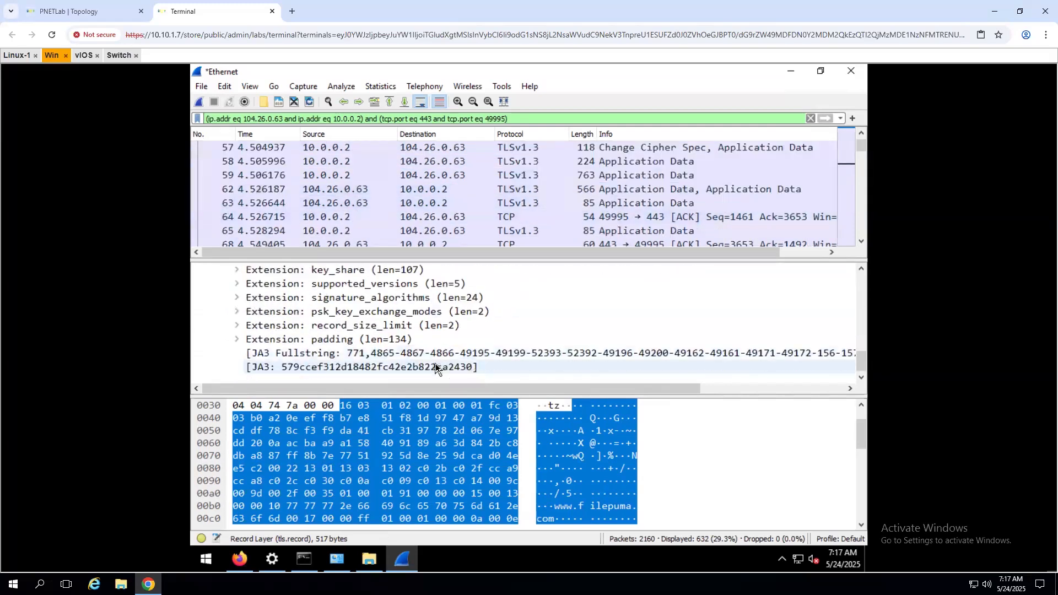
scroll(435, 368, "up", 9)
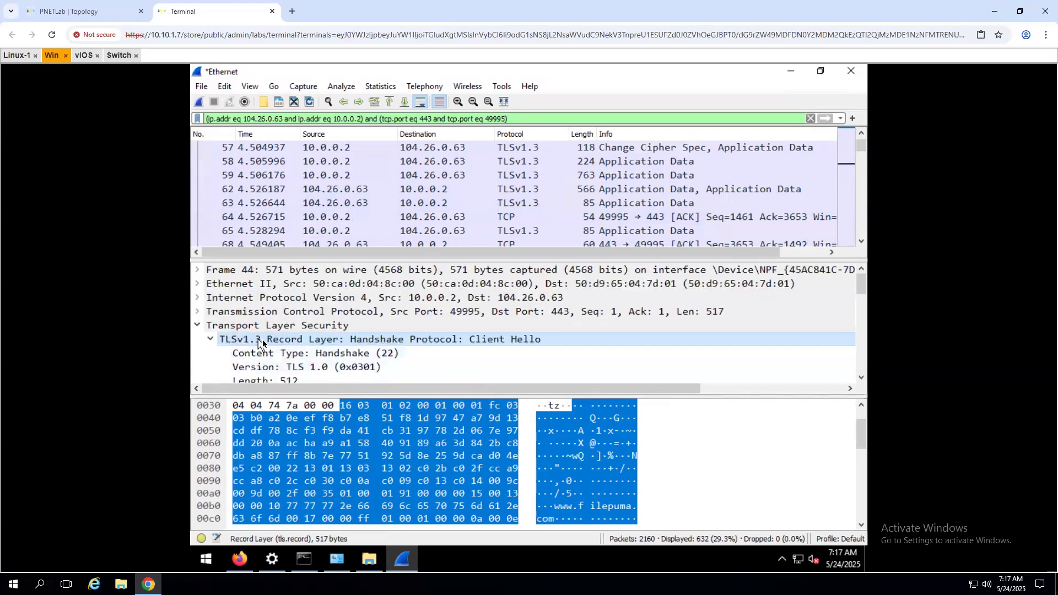
left_click(488, 204)
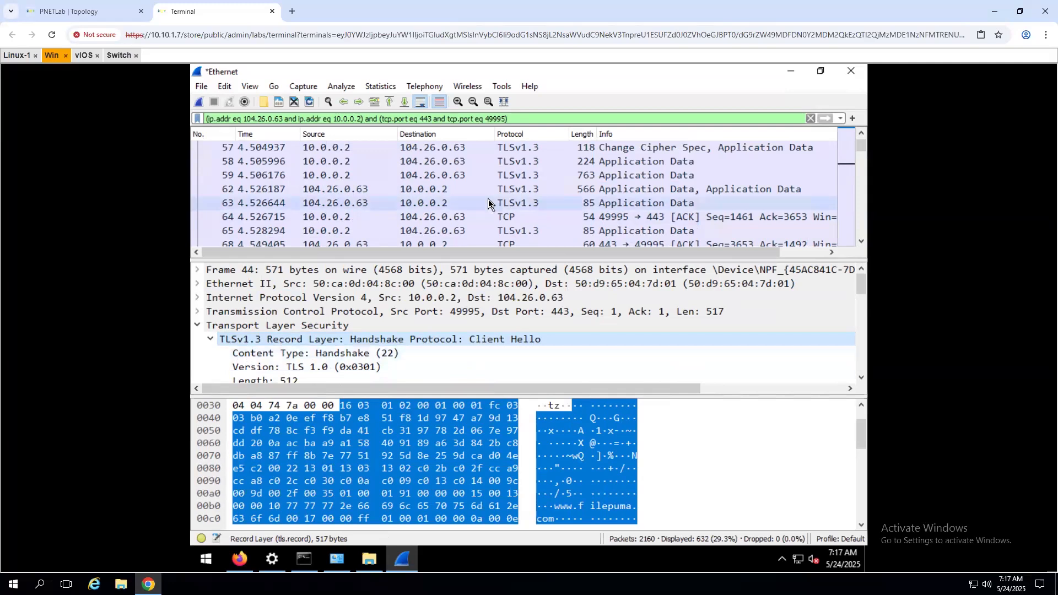
- Read the Application Data records of packets 77, 95, 101 and 102 (length 500)
scroll(490, 213, "down", 2)
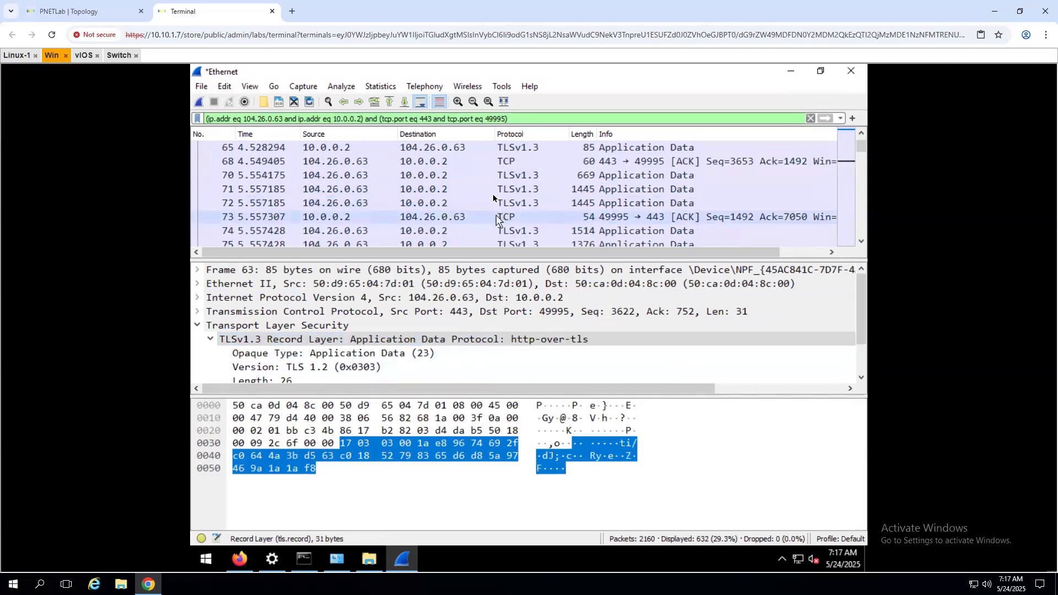
scroll(506, 227, "down", 2)
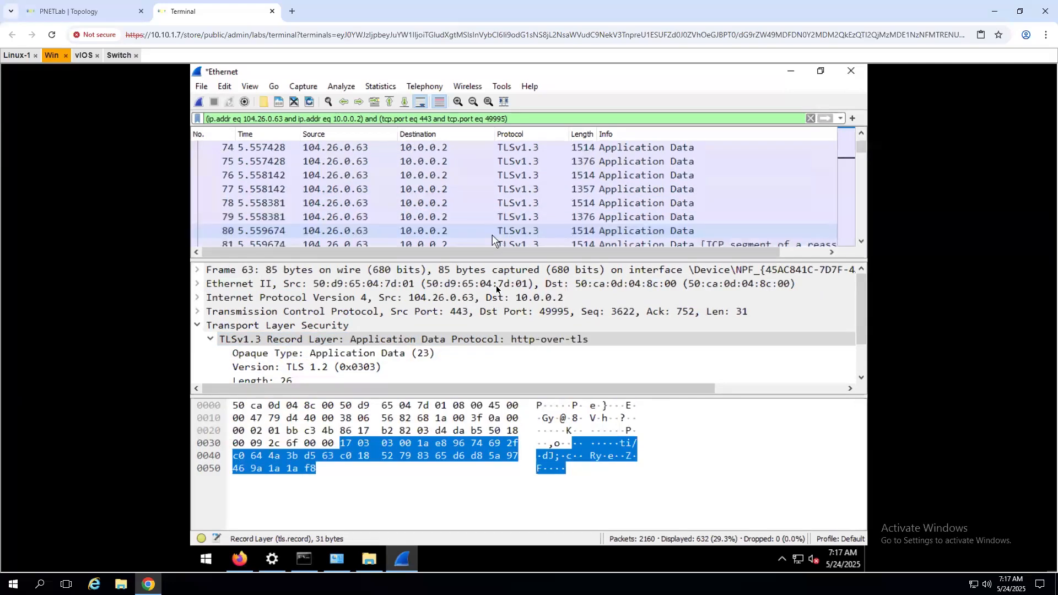
scroll(493, 295, "down", 1)
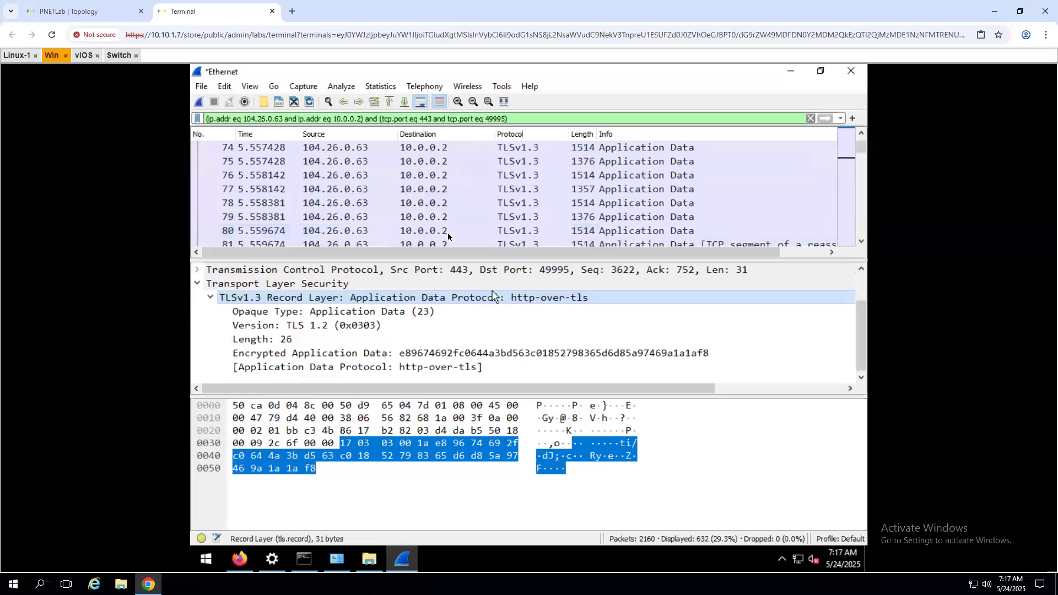
left_click(432, 192)
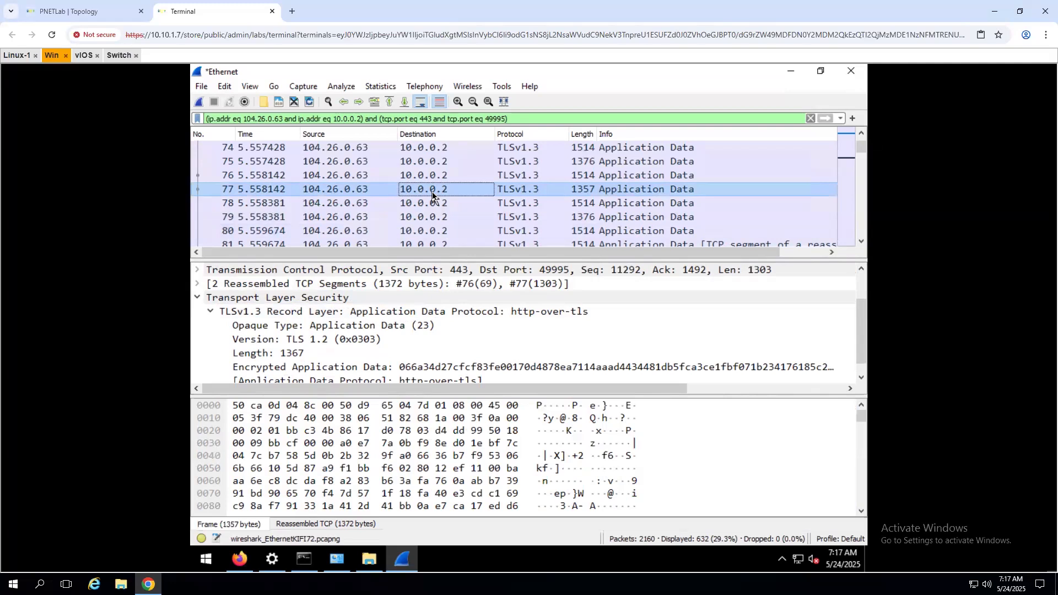
scroll(445, 218, "down", 3)
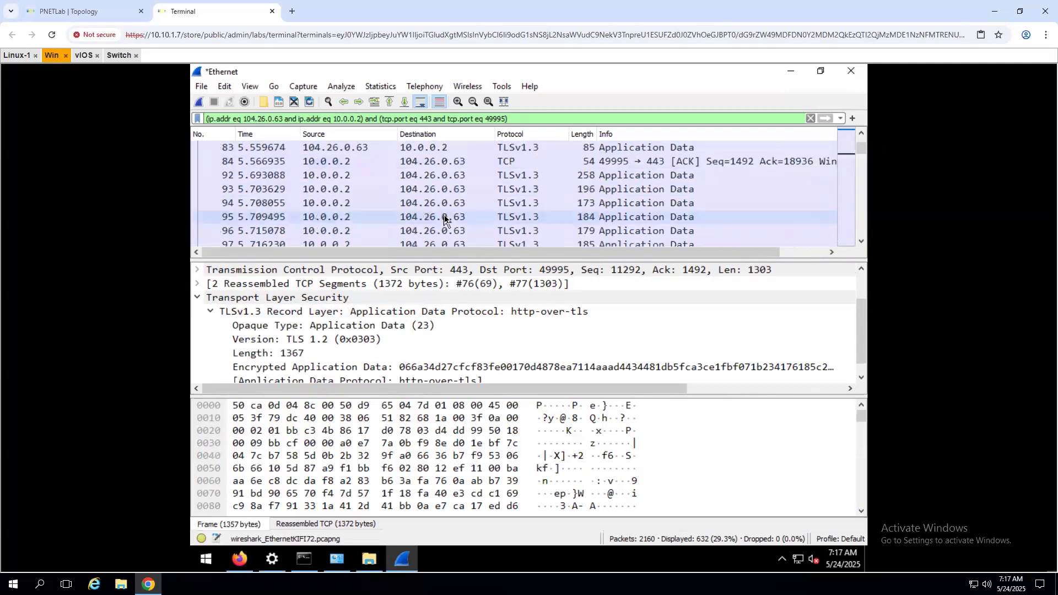
left_click(445, 218)
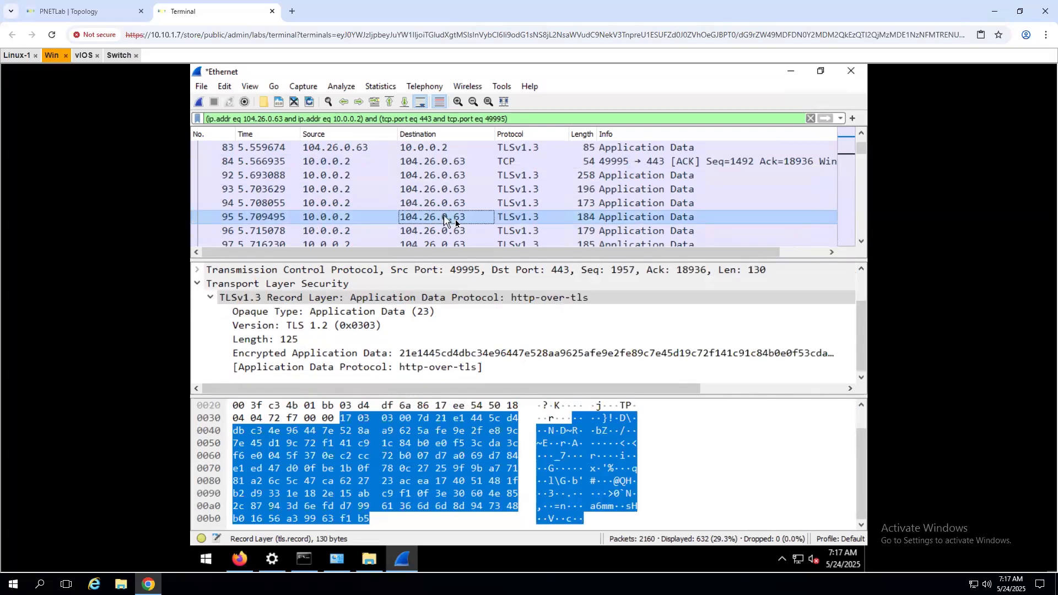
scroll(436, 216, "down", 2)
left_click(415, 208)
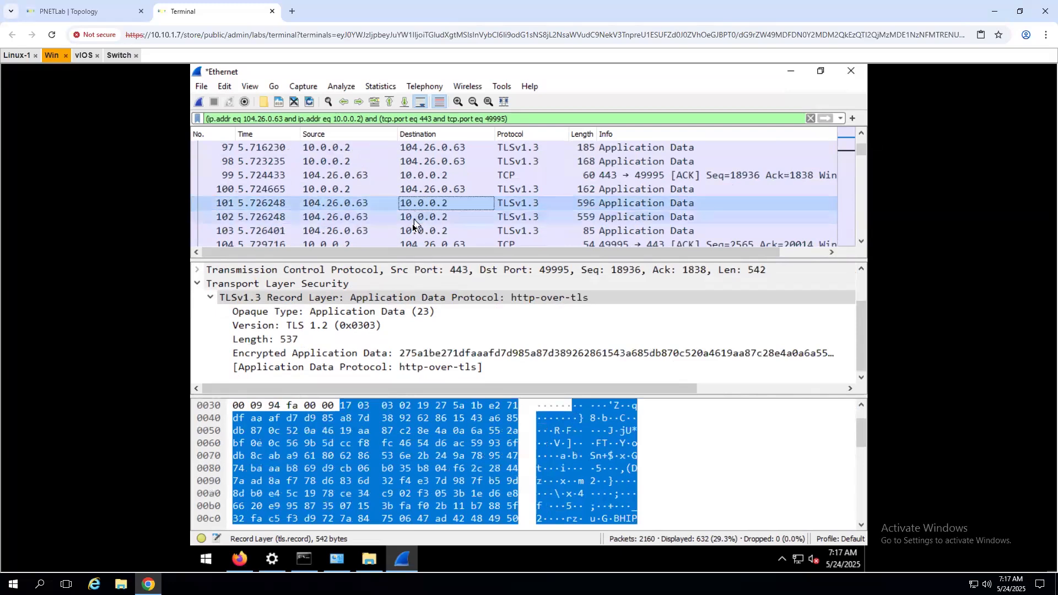
left_click(435, 217)
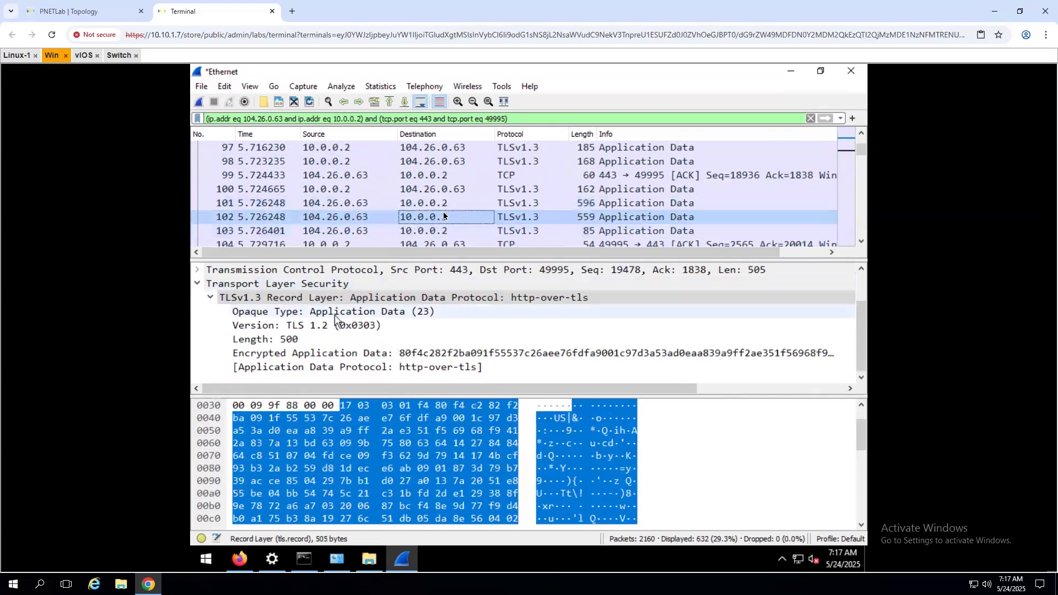
scroll(441, 218, "up", 2)
scroll(443, 218, "down", 18)
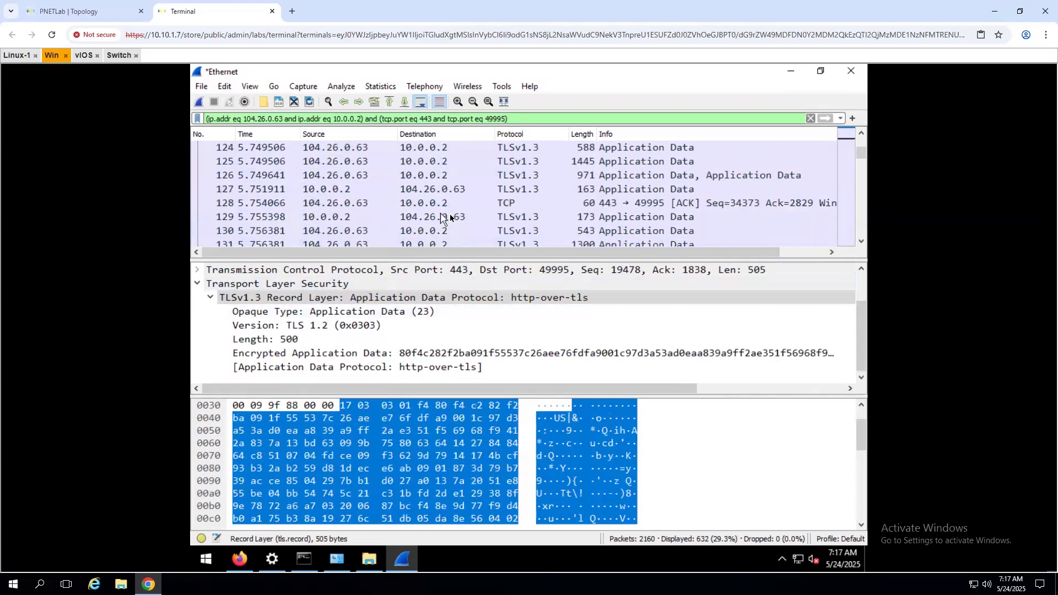
scroll(450, 218, "up", 2)
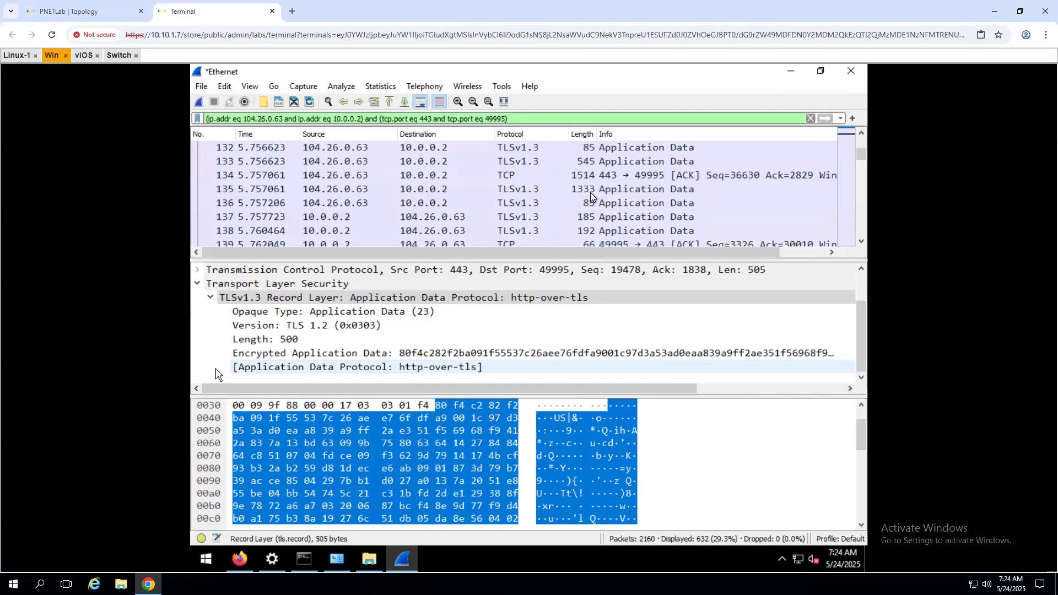
left_click(97, 35)
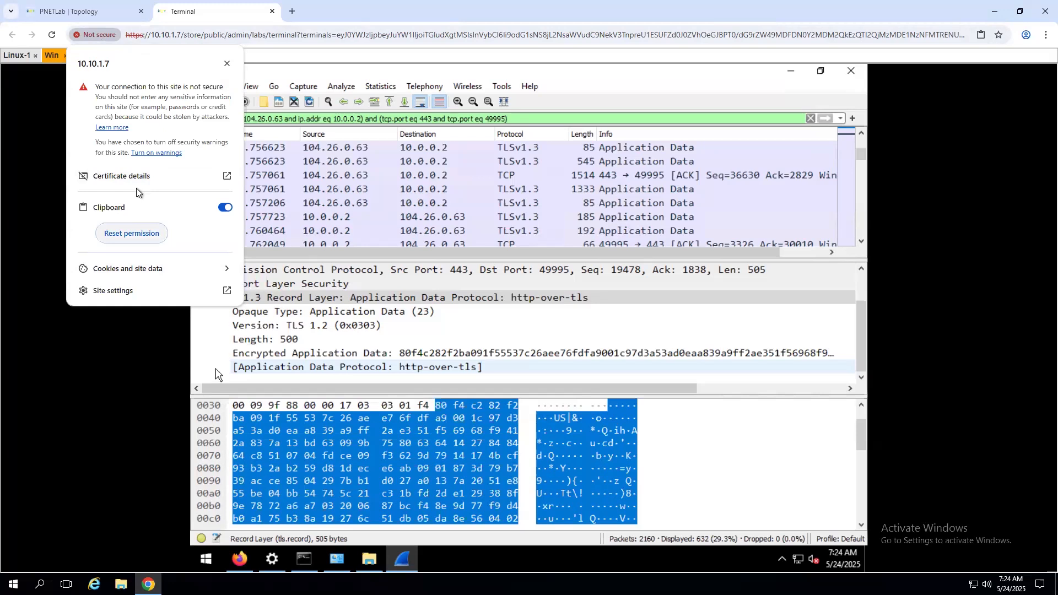
left_click(226, 177)
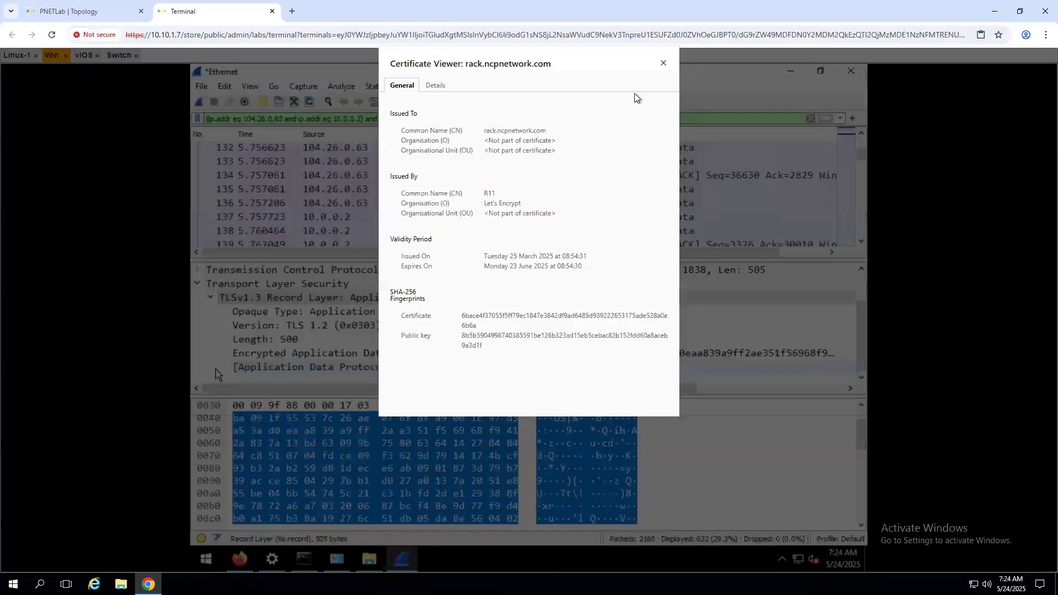
left_click(662, 62)
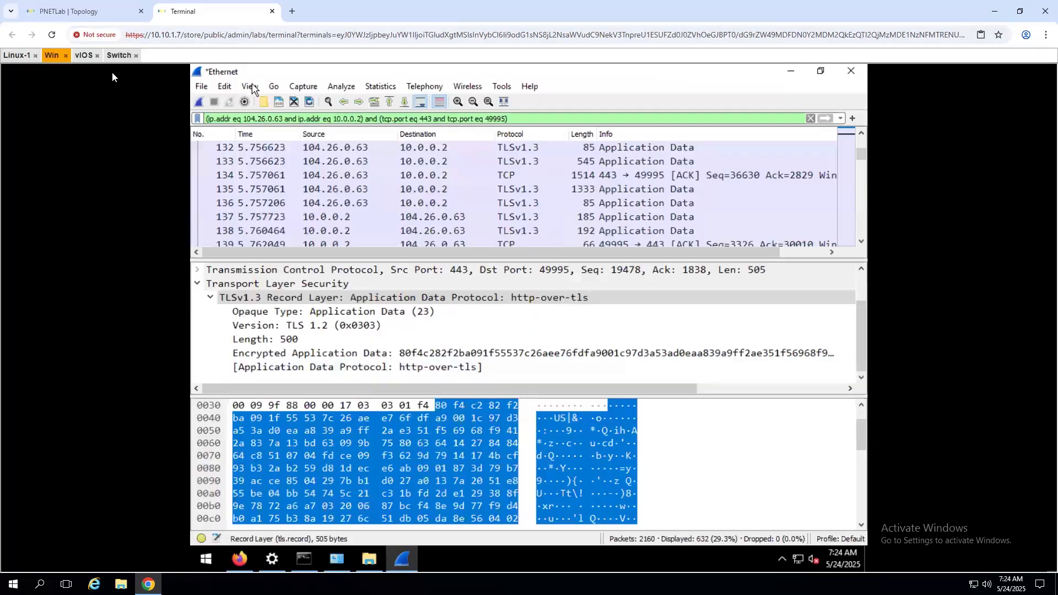
- On the PNETLab Topology tab, view 10.10.1.7's Not secure site info and its cookies
left_click(81, 11)
left_click(91, 36)
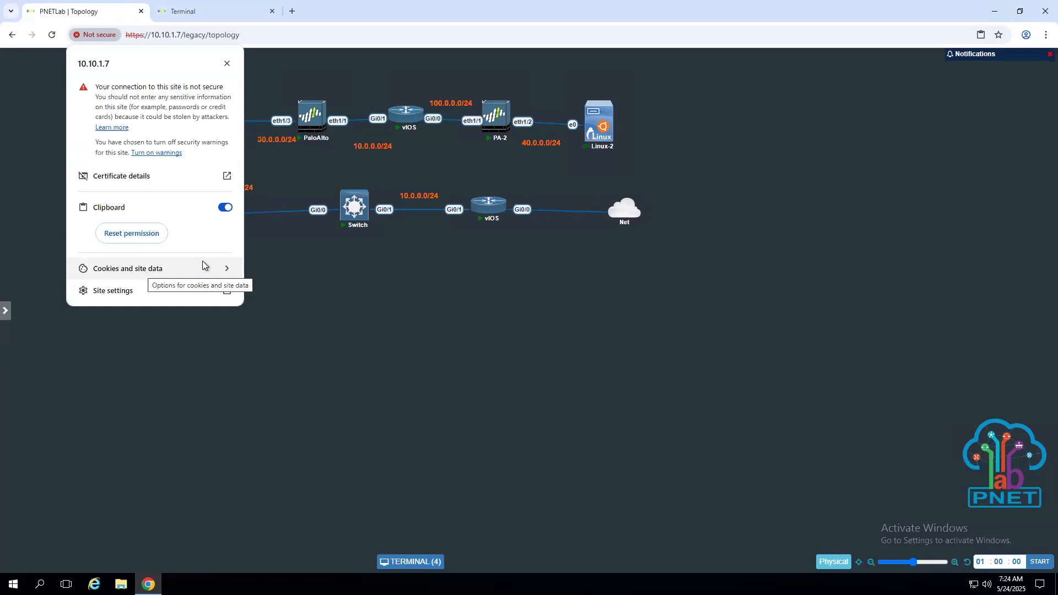
left_click(218, 268)
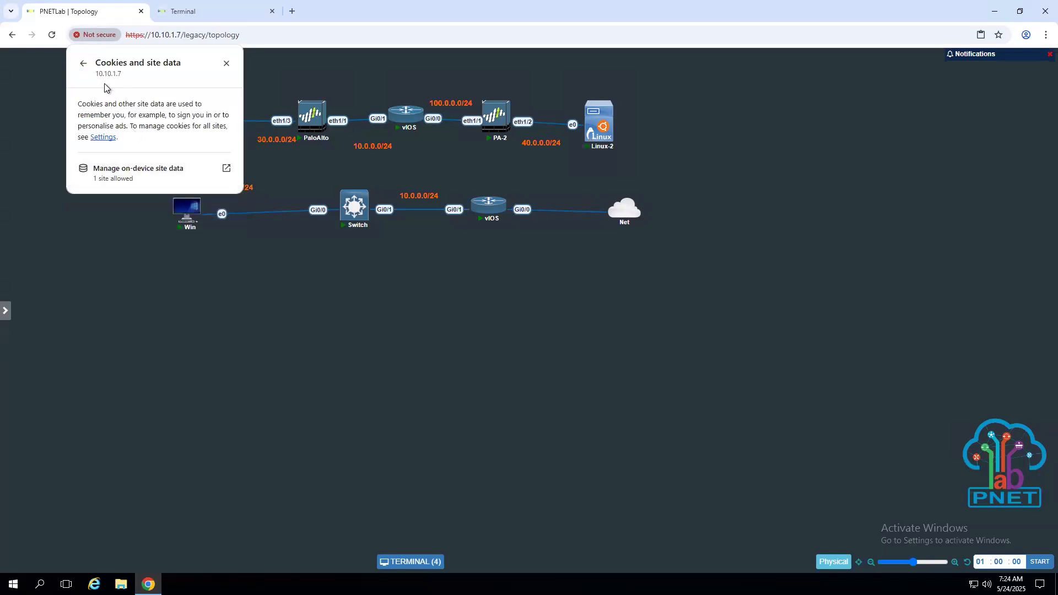
left_click(82, 65)
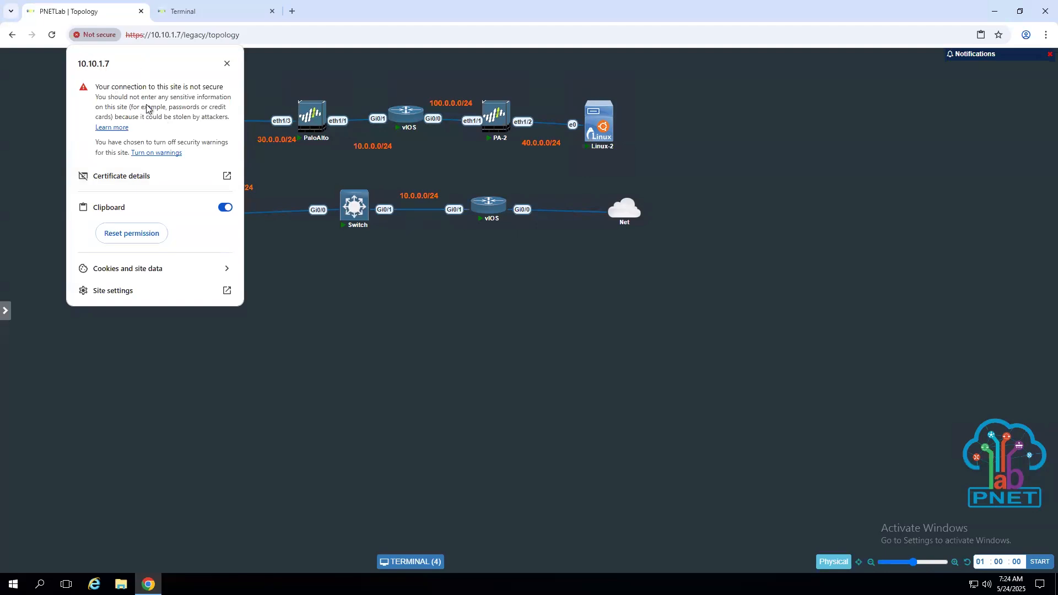
left_click(99, 36)
left_click(99, 35)
- Review the rack.ncpnetwork.com certificate from Let's Encrypt R11, browsing its detail fields, then close the viewer
left_click(227, 177)
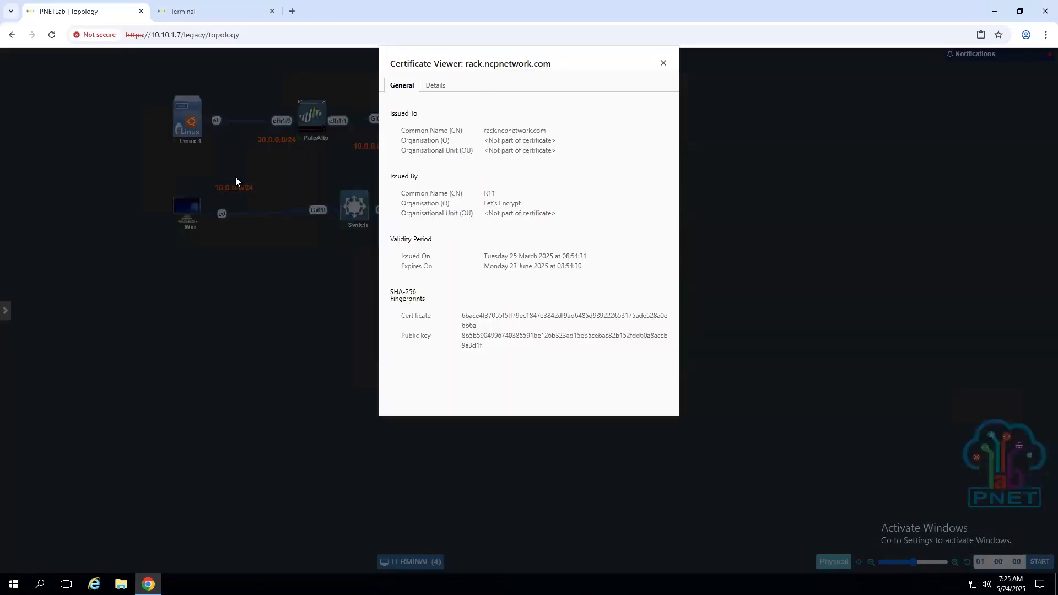
left_click(439, 87)
scroll(462, 270, "down", 7)
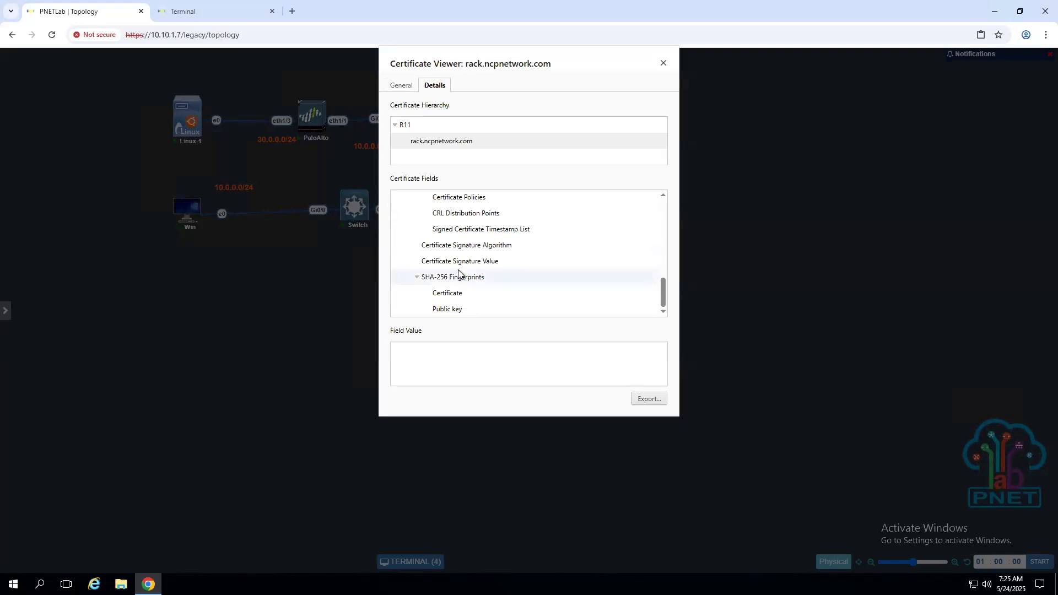
scroll(459, 271, "up", 2)
scroll(458, 273, "up", 1)
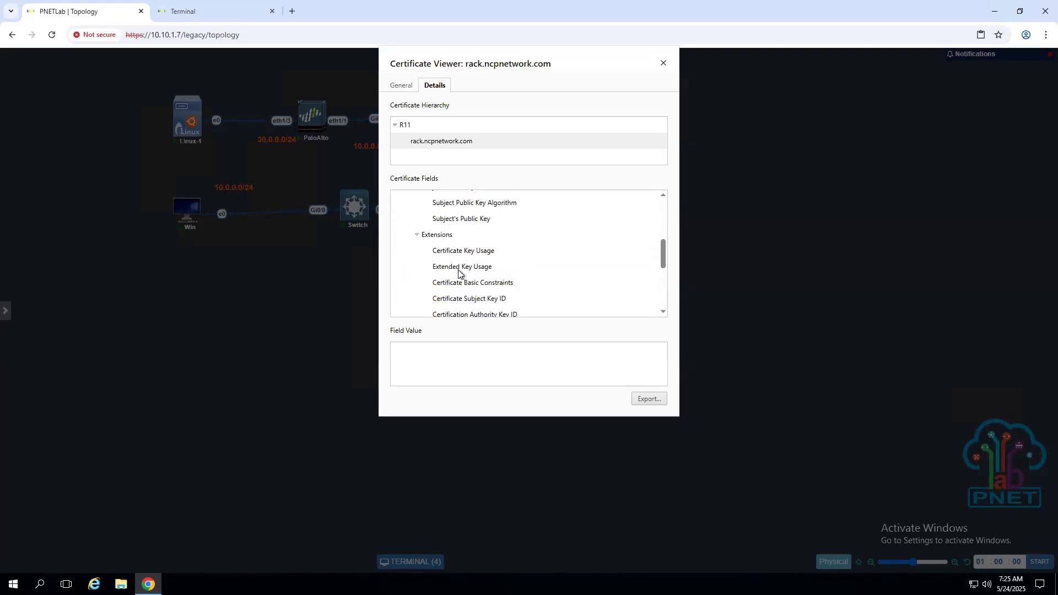
scroll(459, 274, "up", 3)
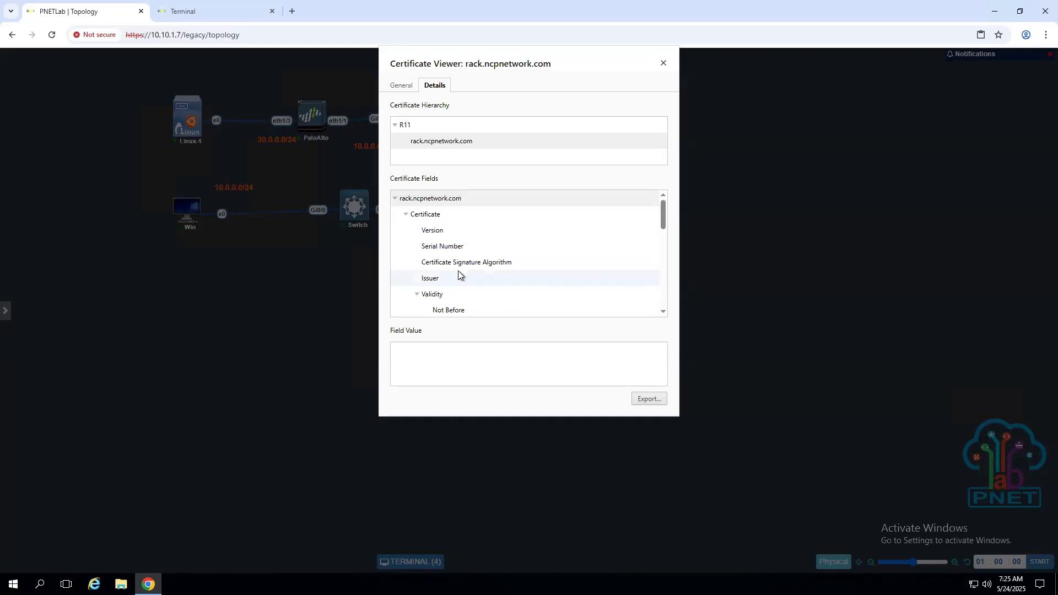
scroll(445, 286, "down", 3)
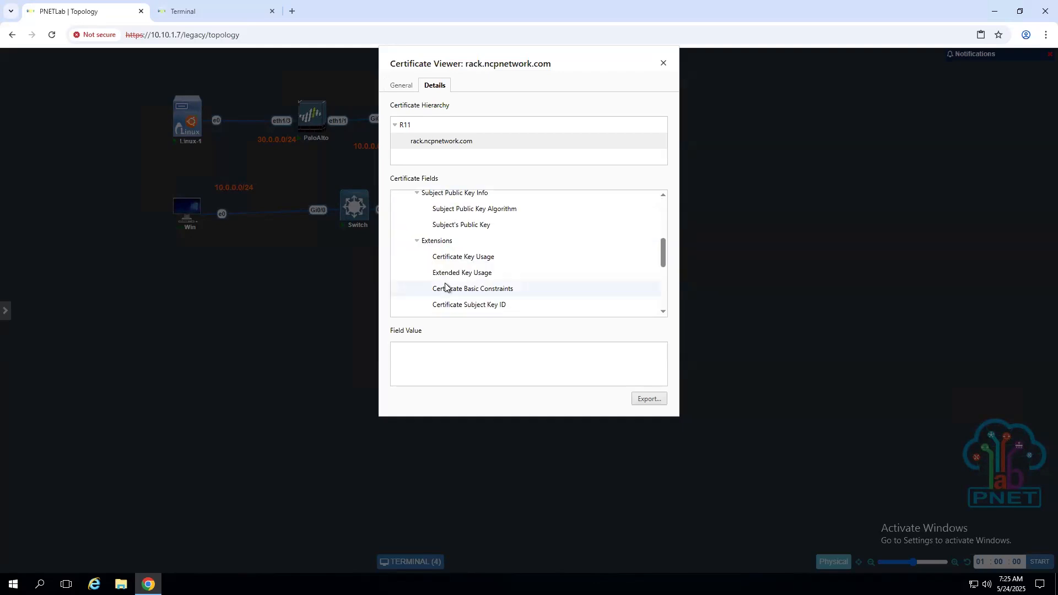
scroll(445, 290, "down", 3)
left_click(403, 89)
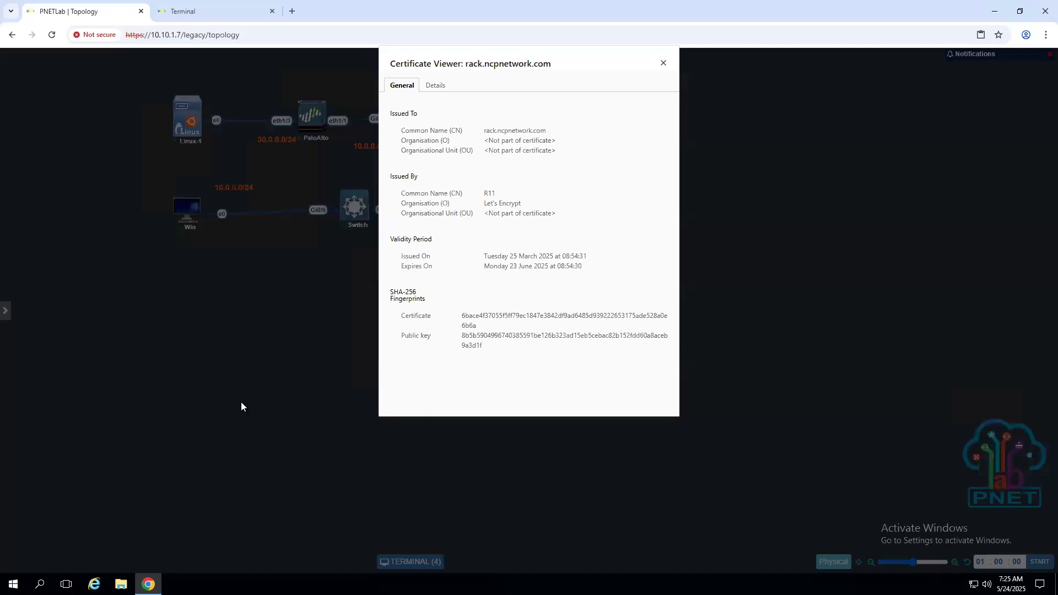
left_click(663, 63)
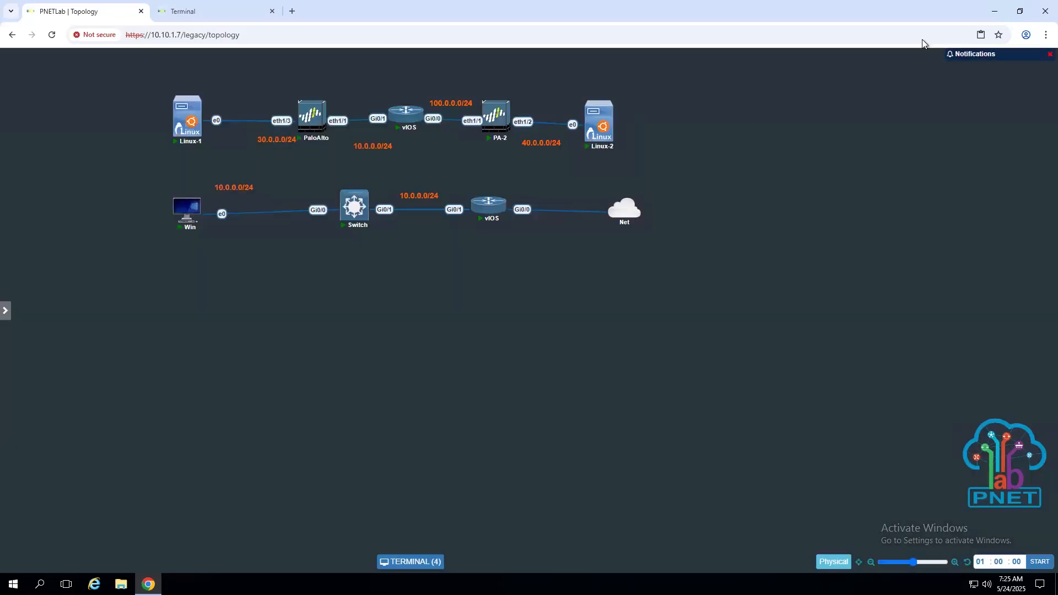